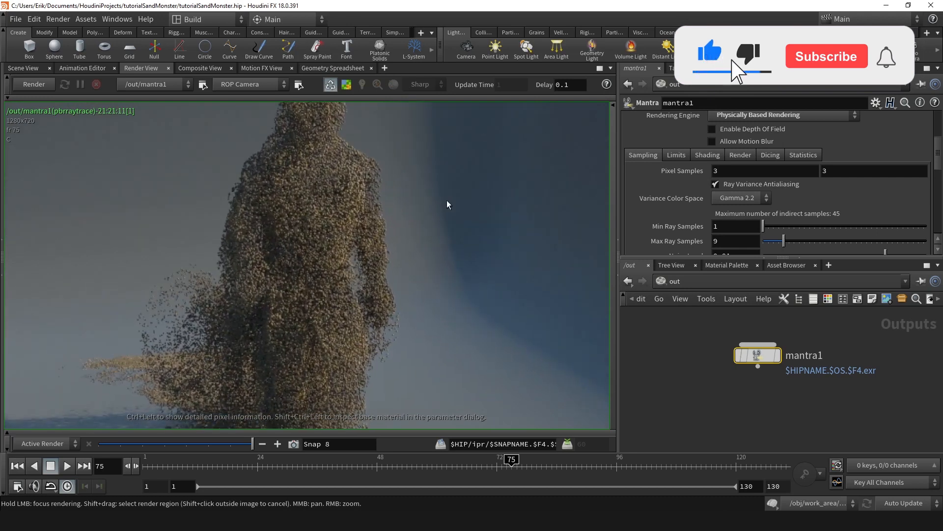
Step: Switch the network to the object level and show the 3D scene instead of the render
right_drag(377, 246, 427, 278)
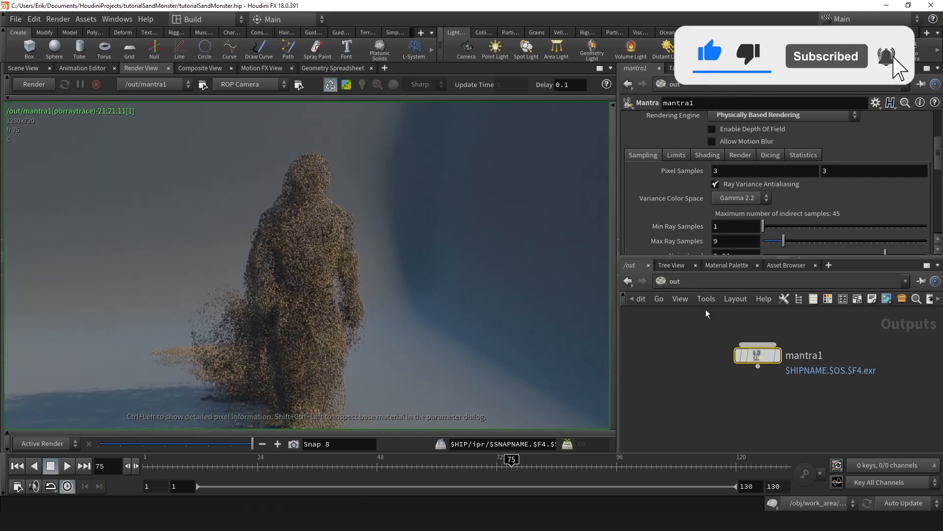
click(724, 285)
click(761, 341)
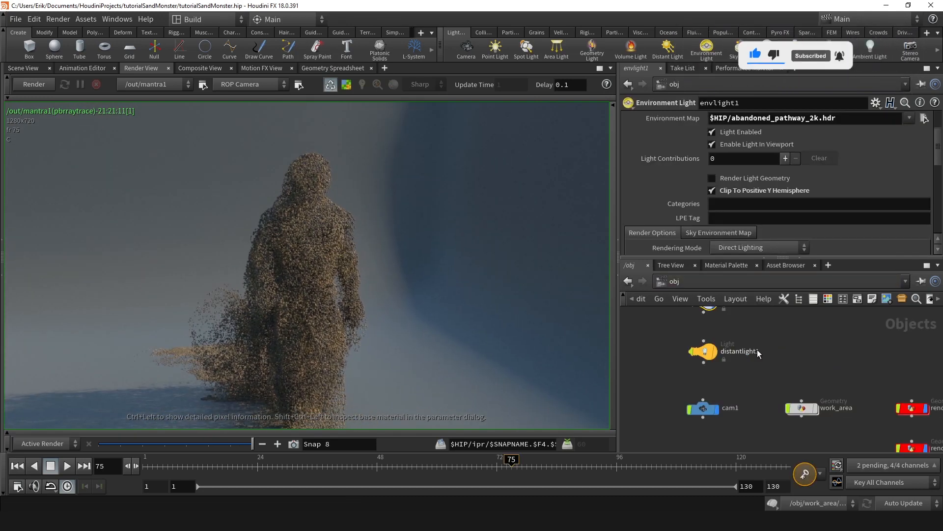
click(23, 69)
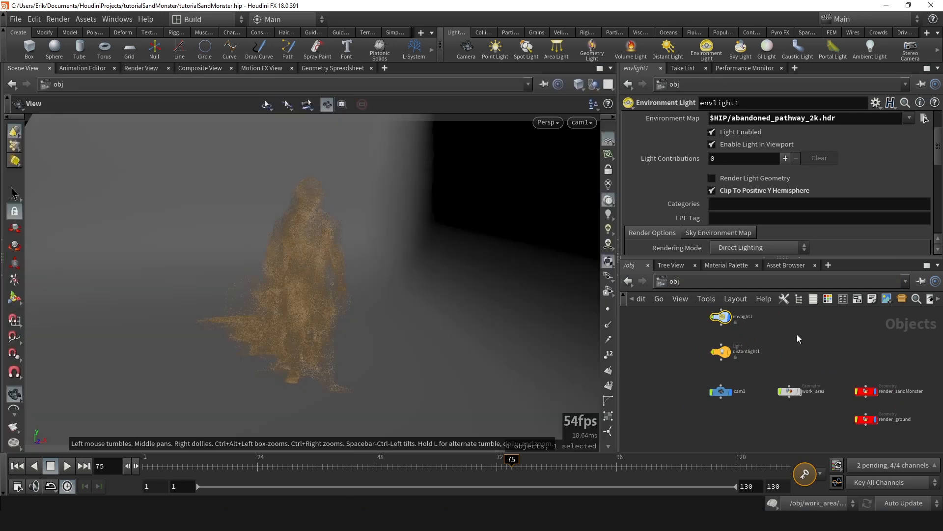
Step: Hide the render_sandMonster and render_ground objects in the scene
scroll(794, 338, up, 2)
click(813, 372)
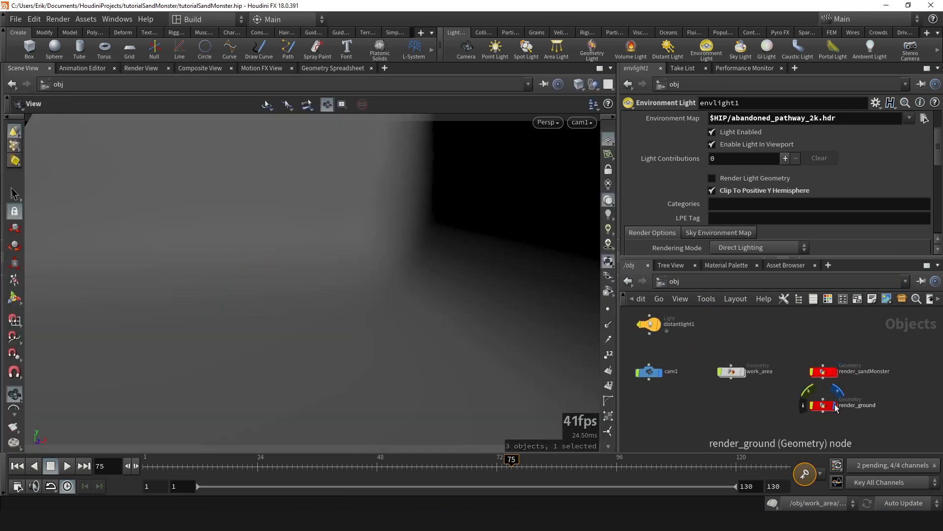
click(814, 405)
scroll(740, 386, up, 2)
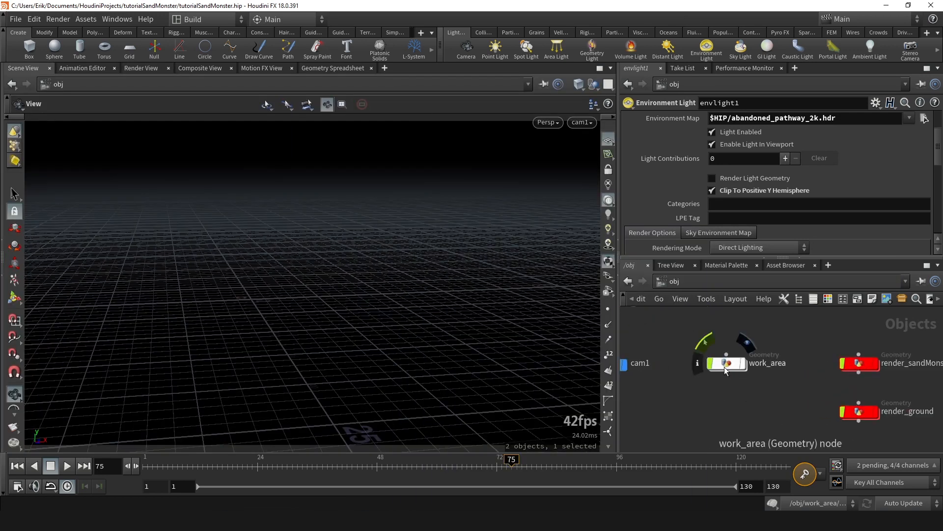
Step: Enter the work_area geometry network and locate the scatter1 node between convert1 and rest1
double_click(725, 366)
scroll(771, 384, down, 6)
scroll(760, 359, up, 3)
drag(777, 327, 746, 379)
key(Delete)
scroll(747, 381, down, 3)
scroll(750, 371, up, 5)
middle_drag(799, 433, 768, 398)
scroll(781, 380, down, 3)
scroll(756, 355, up, 6)
drag(809, 364, 672, 395)
drag(722, 376, 717, 383)
double_click(729, 380)
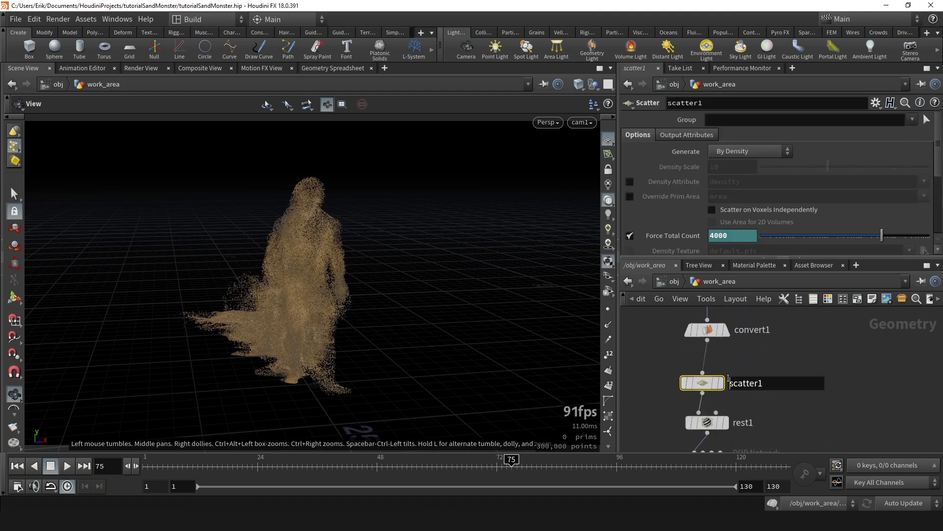
Step: Display scatter1 and try a Force Total Count of 1000 * 25, inspecting the scattered points on the body
click(721, 382)
click(698, 235)
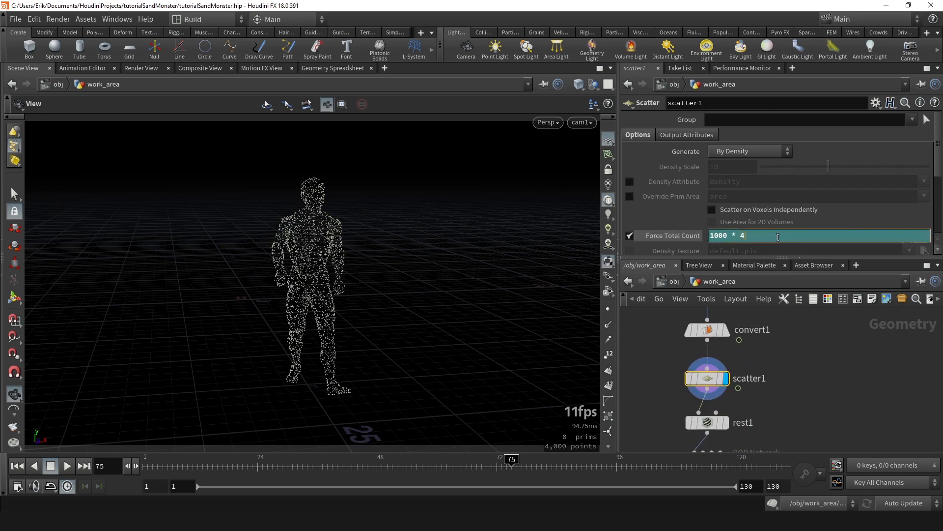
key(Return)
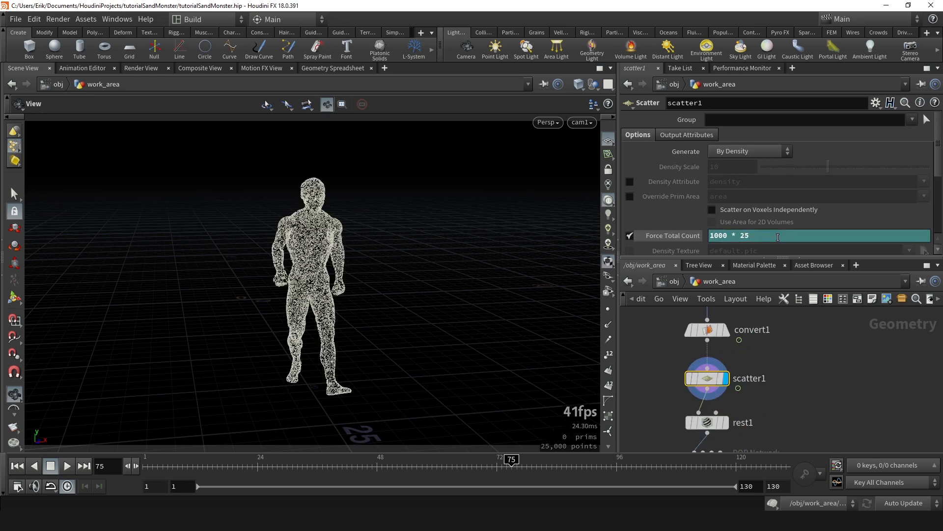
drag(432, 258, 408, 253)
right_drag(409, 253, 382, 223)
scroll(752, 354, down, 3)
scroll(763, 366, down, 3)
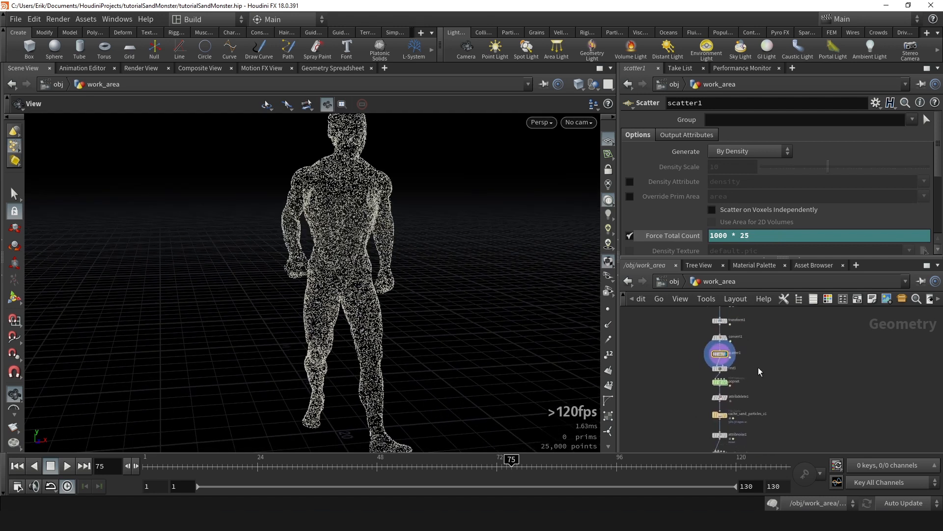
Step: Undo the last point count change and set scatter1's Force Total Count to 4000 * 5
key(ctrl+z)
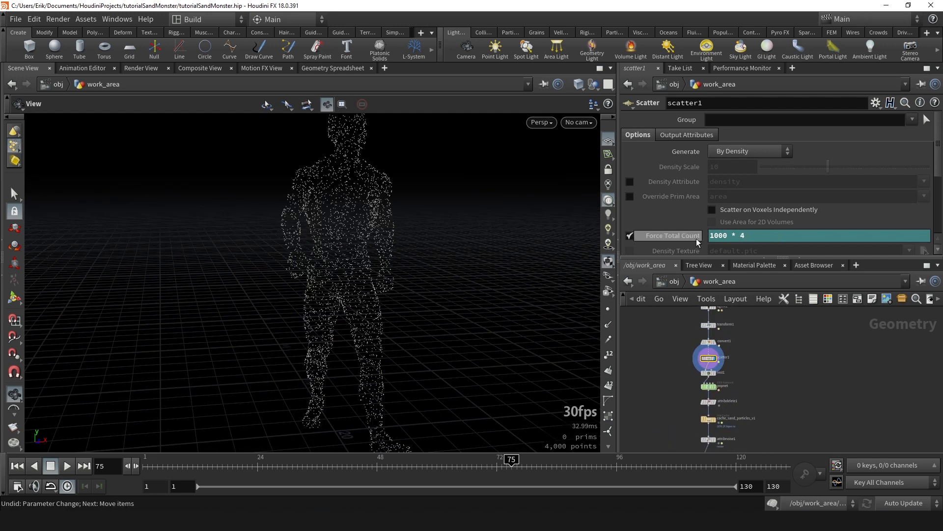
click(701, 237)
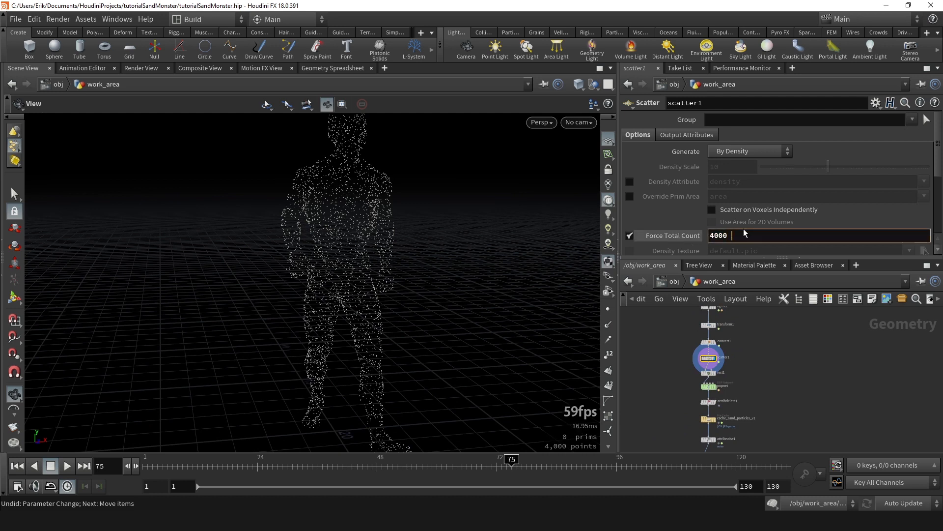
Step: Display cache_sand_particles_v1 and move to frame 110 to inspect the cached particles
scroll(742, 432, up, 6)
click(671, 359)
middle_drag(461, 312, 529, 321)
drag(633, 461, 687, 459)
right_drag(484, 310, 424, 321)
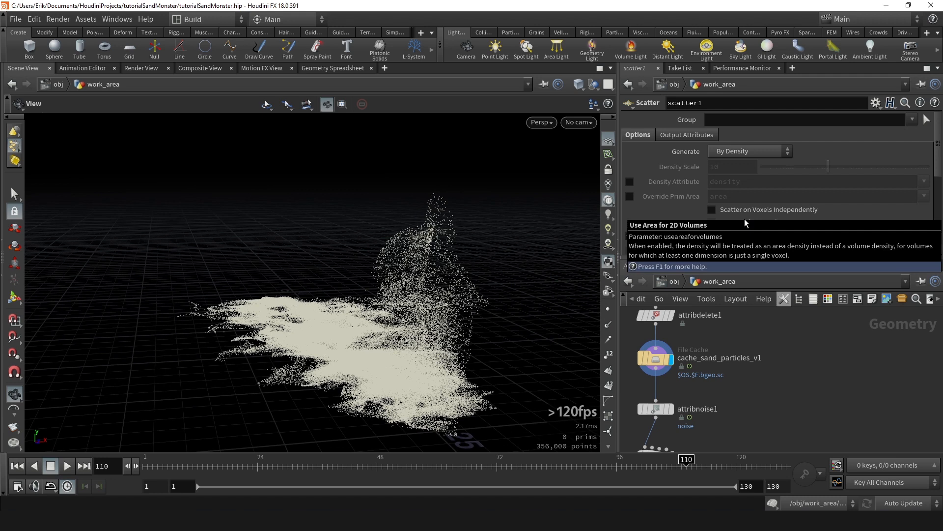
Step: Rename the particle file cache node as cache_sand_particles_v2
scroll(727, 391, down, 5)
middle_drag(727, 392, 749, 378)
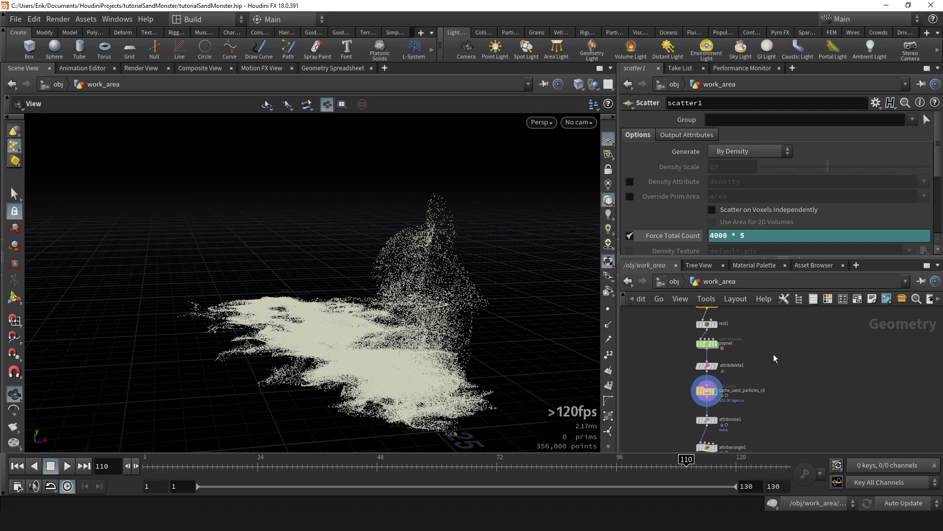
scroll(774, 358, up, 5)
click(772, 377)
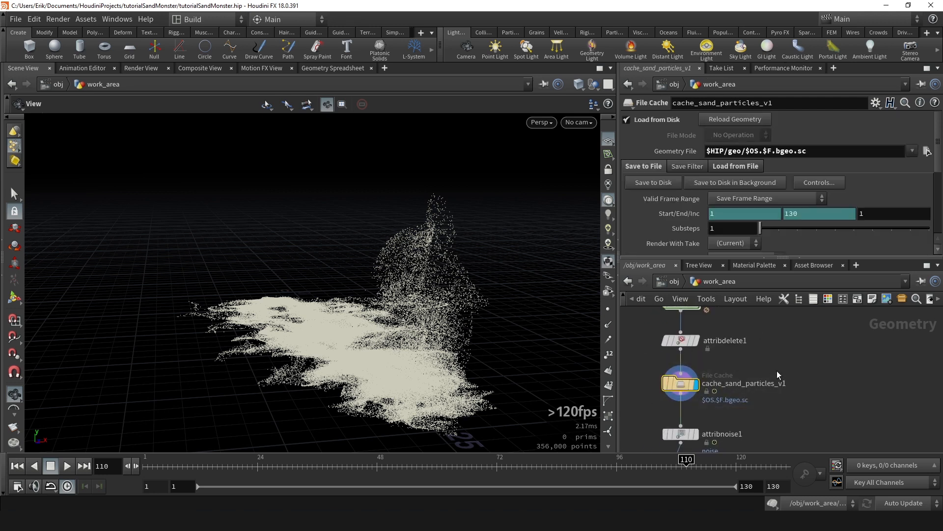
scroll(776, 373, up, 3)
double_click(785, 375)
key(BackSpace)
text(2)
key(Return)
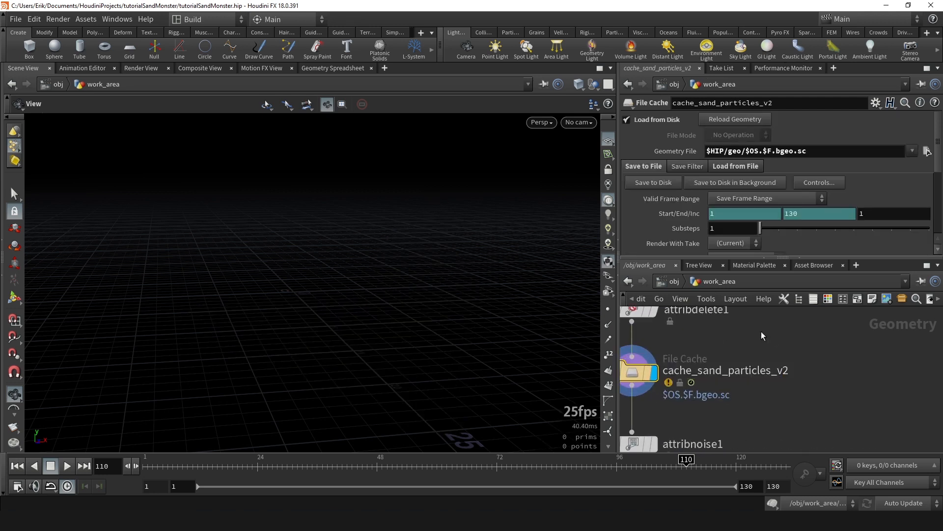
scroll(820, 362, down, 4)
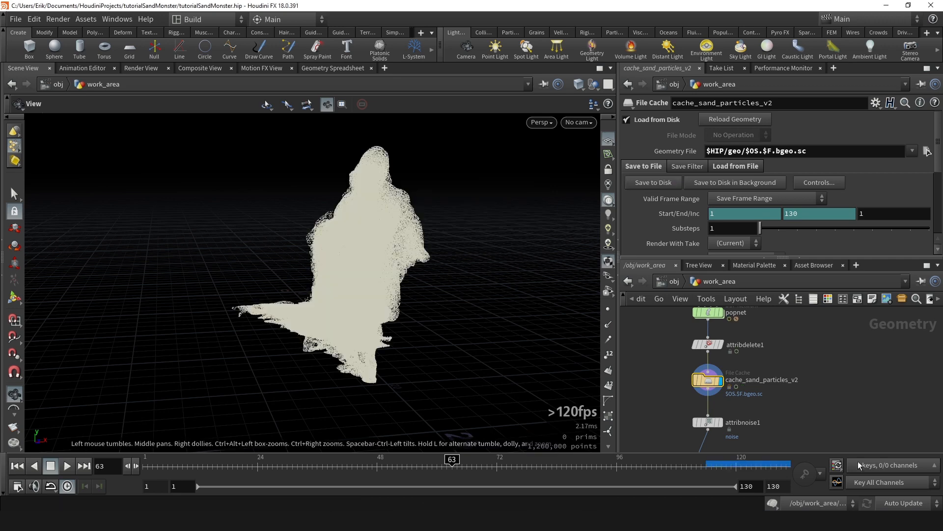
Step: Scrub the timeline through the cache_sand_particles_v2 simulation and examine how the particles collapse
scroll(832, 381, down, 3)
right_drag(424, 209, 442, 256)
drag(442, 256, 467, 405)
drag(530, 473, 671, 467)
middle_drag(494, 366, 347, 287)
drag(347, 286, 342, 261)
mouse_move(700, 468)
mouse_down()
mouse_move(764, 467)
mouse_move(688, 467)
mouse_up()
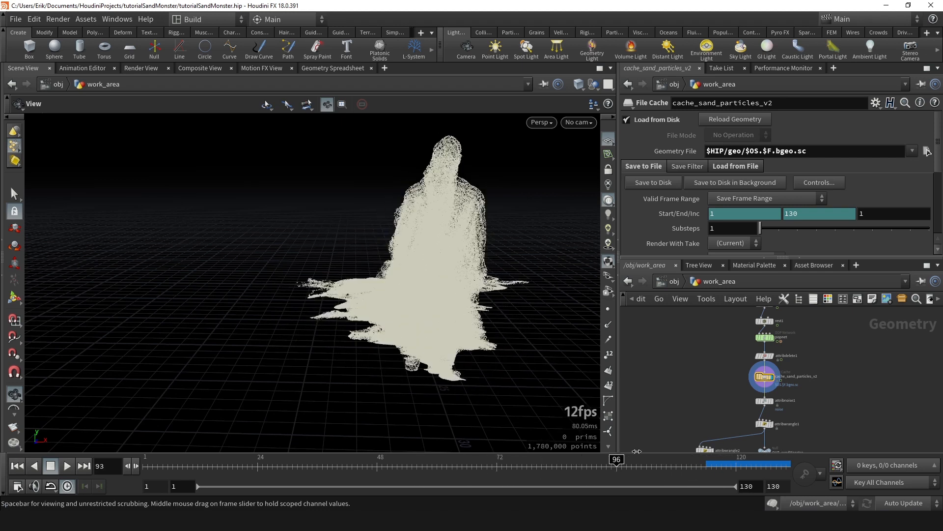
drag(682, 414, 747, 437)
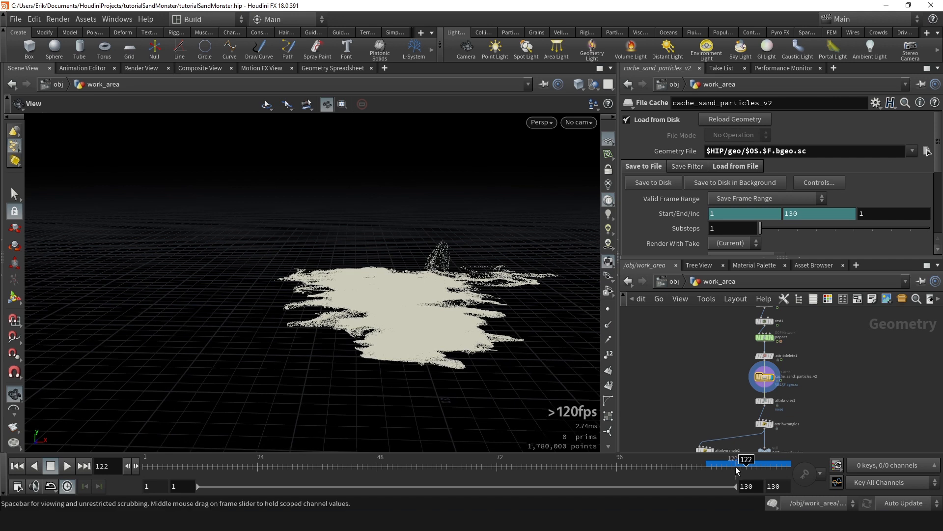
drag(636, 468, 686, 467)
Step: View the scene through cam1, display the sprite1 node and inspect the sand sprites up close
click(580, 123)
click(582, 179)
scroll(673, 389, up, 4)
click(657, 418)
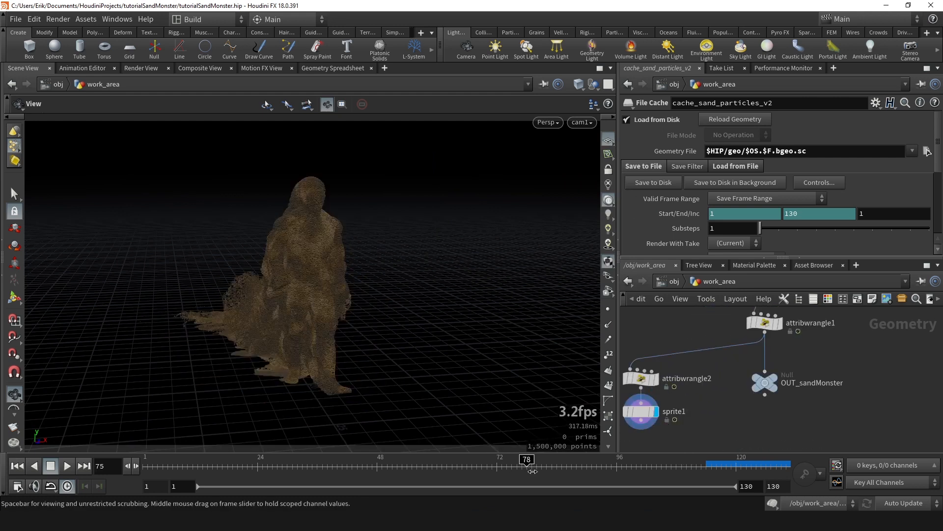
drag(336, 262, 362, 246)
right_drag(362, 246, 290, 268)
drag(277, 280, 423, 253)
Step: Rename the file cache node to cache_sand_particles_v1 to compare the two caches, and undo the change
scroll(838, 364, down, 1)
key(f)
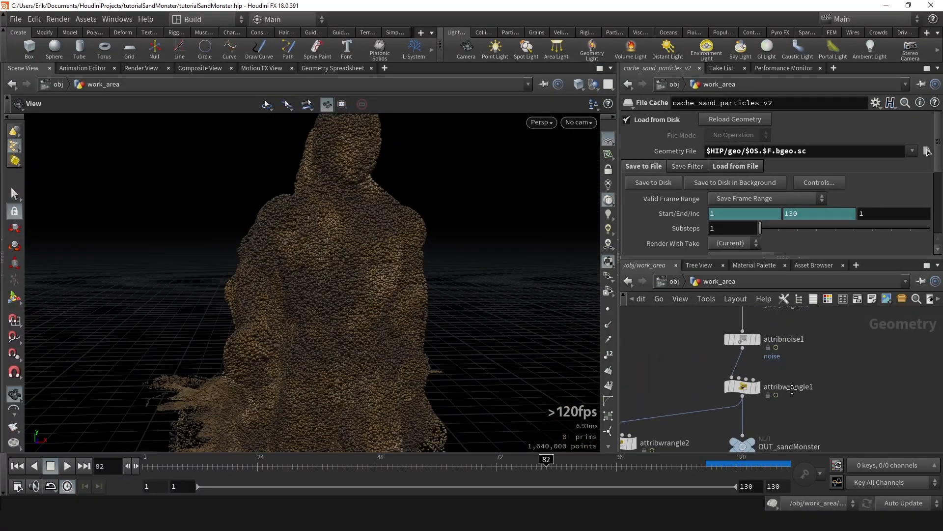
double_click(829, 369)
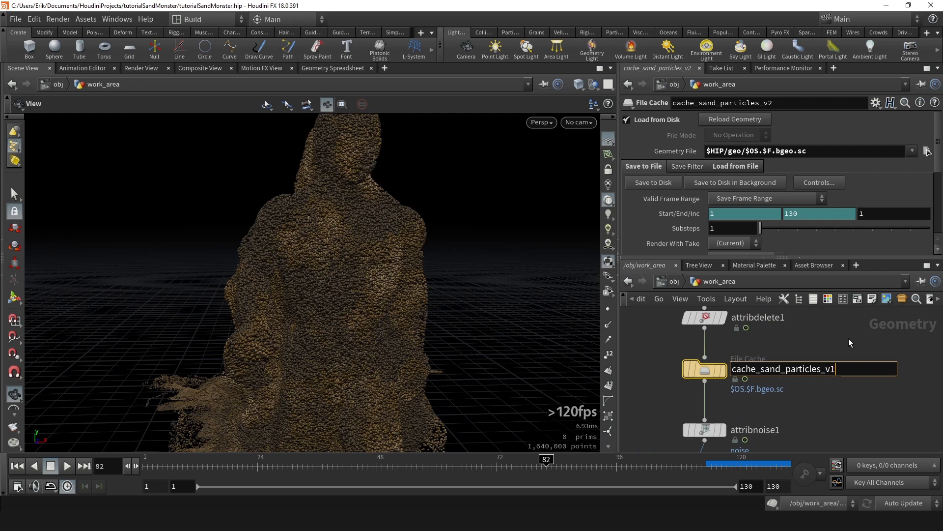
key(Return)
key(ctrl+z)
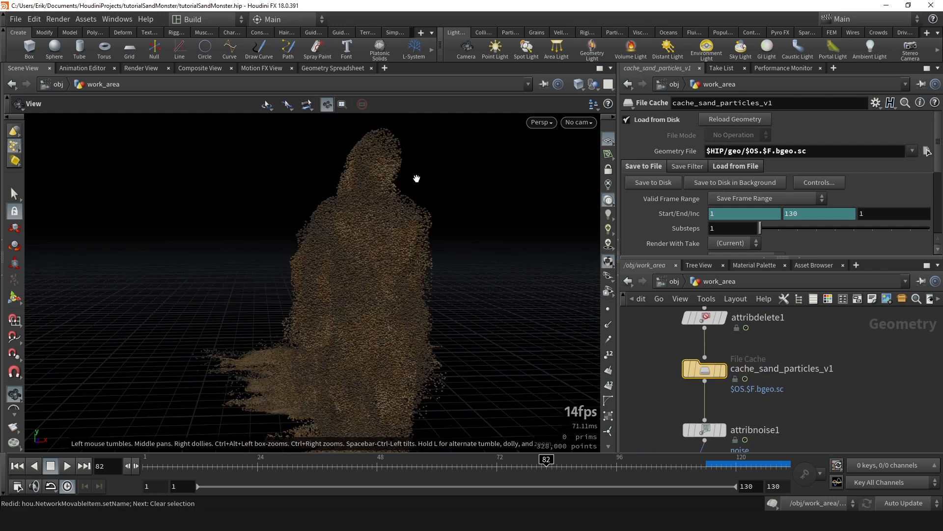
scroll(423, 174, up, 5)
key(ctrl+z)
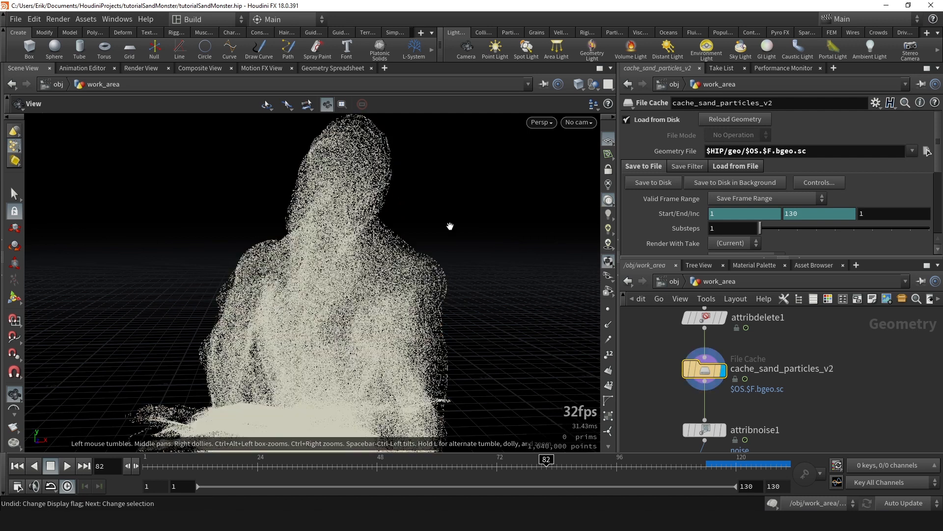
Step: Bring back the cache_sand_particles_v1 name to inspect its particles again, and undo back to cache_sand_particles_v2
key(ctrl+y)
click(831, 369)
key(BackSpace)
text(1)
key(Return)
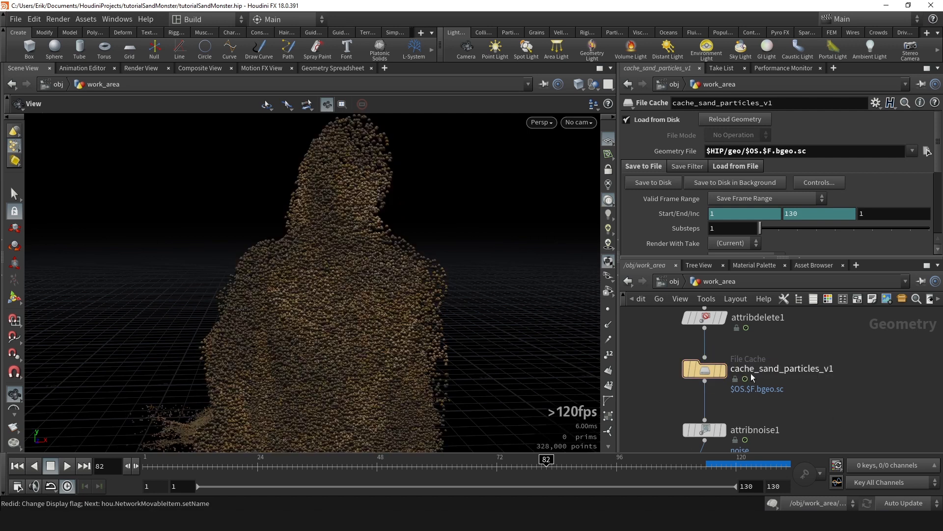
middle_drag(335, 286, 374, 200)
right_drag(375, 200, 278, 212)
key(ctrl+z)
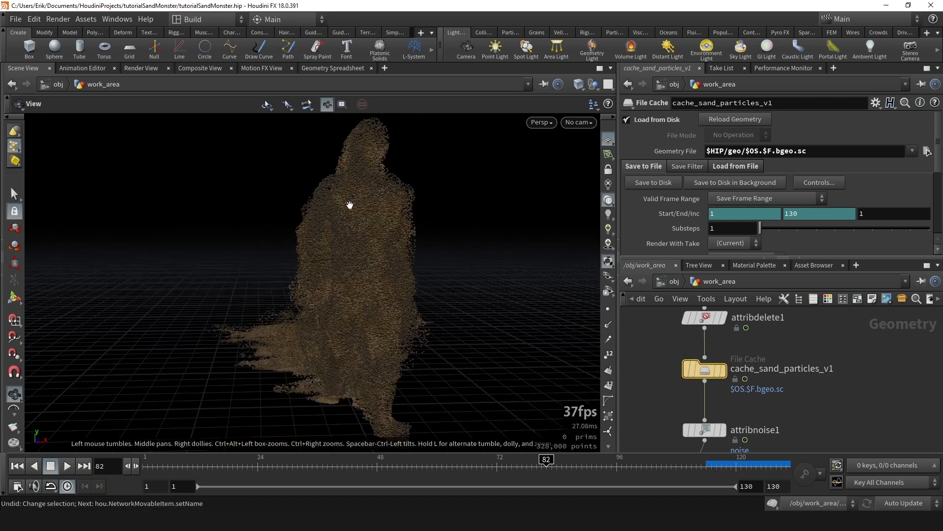
Step: Set the Pscale of attribwrangle1 to 0.02 * .6 and check the smaller particles
scroll(845, 396, down, 4)
middle_drag(835, 442, 819, 393)
scroll(820, 403, up, 3)
click(726, 370)
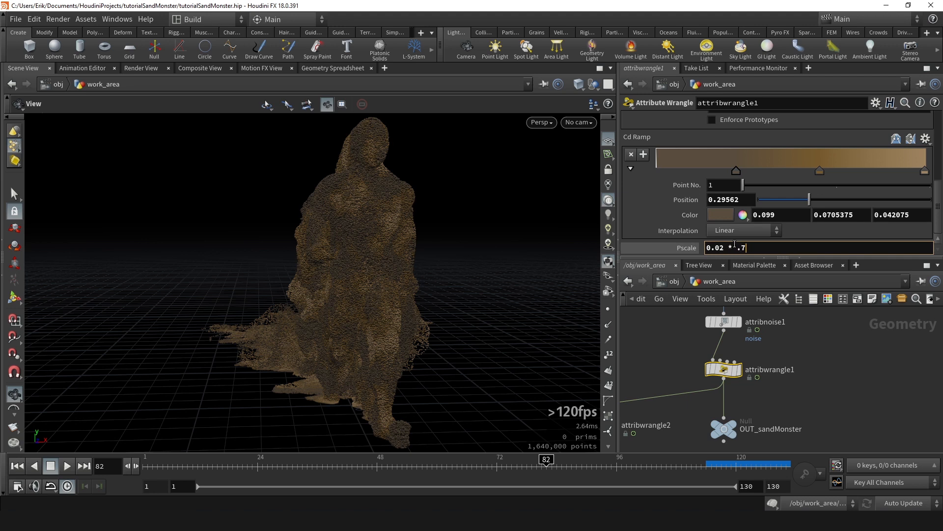
key(Return)
drag(453, 209, 440, 219)
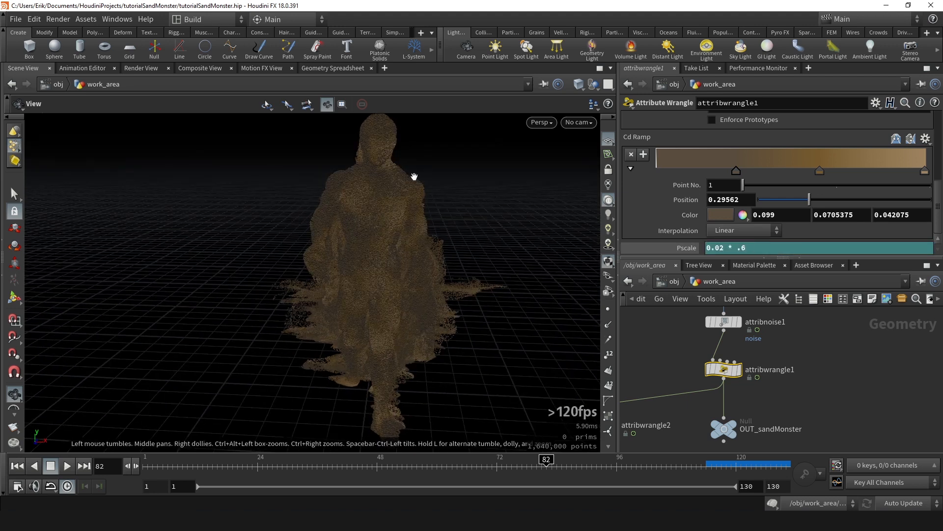
Step: Return the viewport to the cam1 camera view
drag(468, 135, 487, 162)
click(573, 124)
click(587, 179)
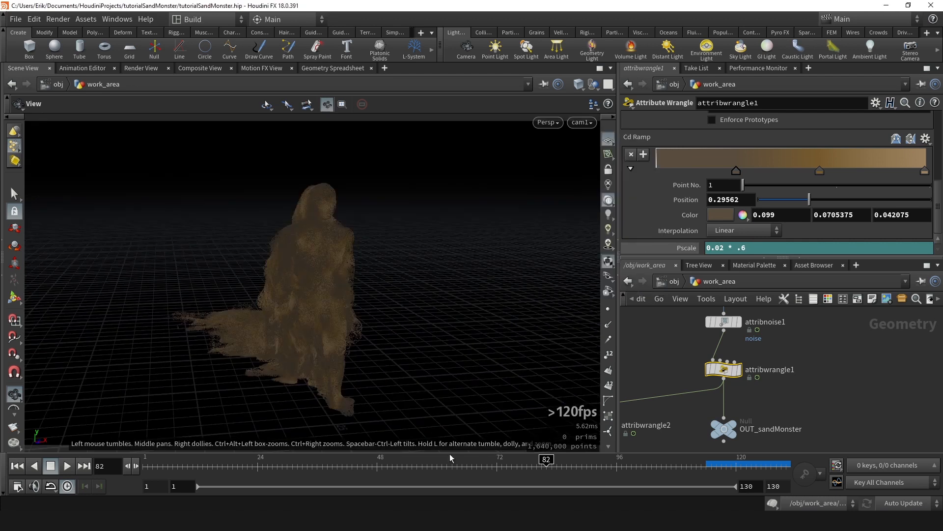
Step: Go to frame 75 and start a new mantra1 render in the Render View
click(142, 69)
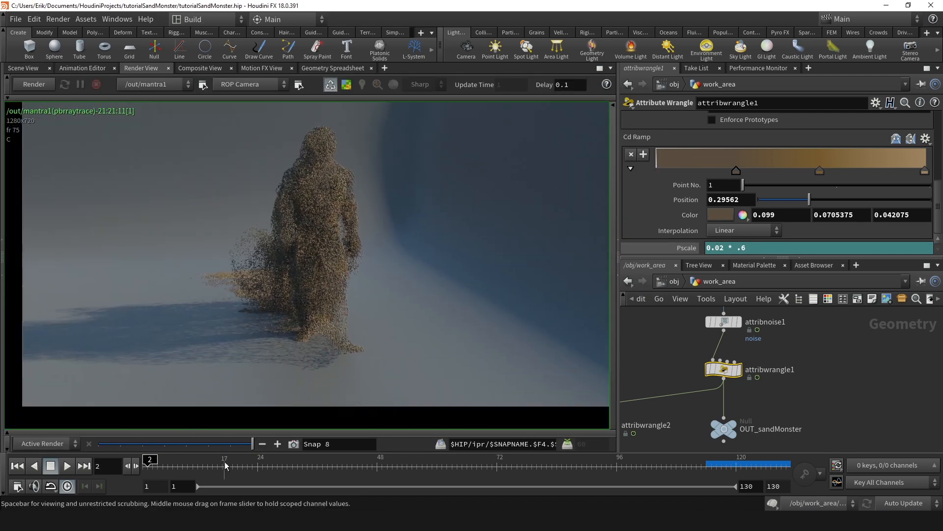
click(520, 465)
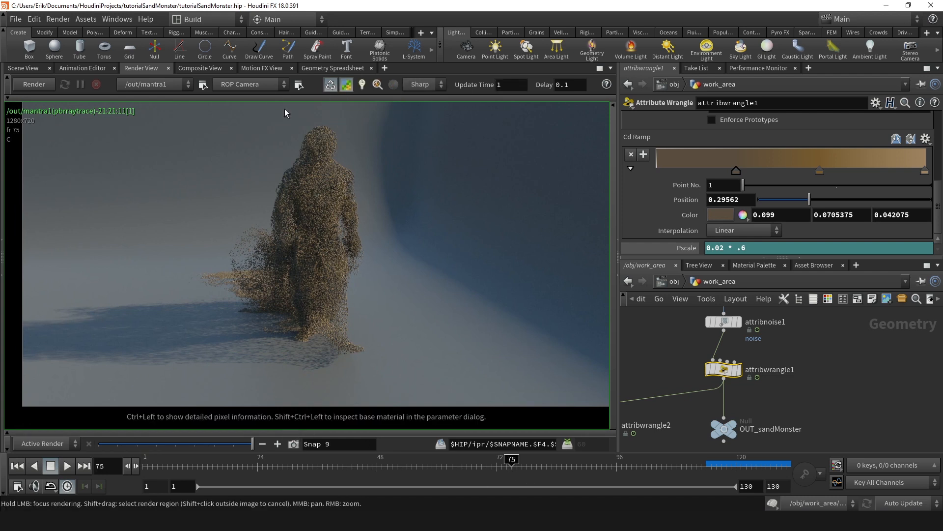
click(34, 85)
scroll(319, 241, down, 3)
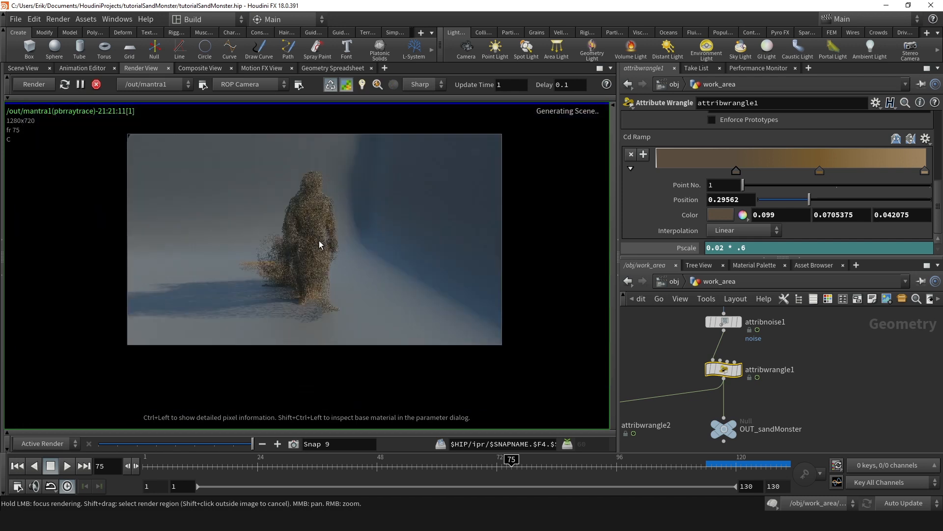
Step: Examine the sand figure up close in the render view while frame 75 renders
scroll(319, 240, up, 6)
middle_drag(316, 201, 487, 246)
right_drag(353, 236, 328, 250)
right_drag(371, 212, 250, 231)
middle_drag(390, 252, 359, 226)
right_drag(371, 235, 319, 202)
middle_drag(324, 202, 316, 239)
right_drag(316, 239, 373, 249)
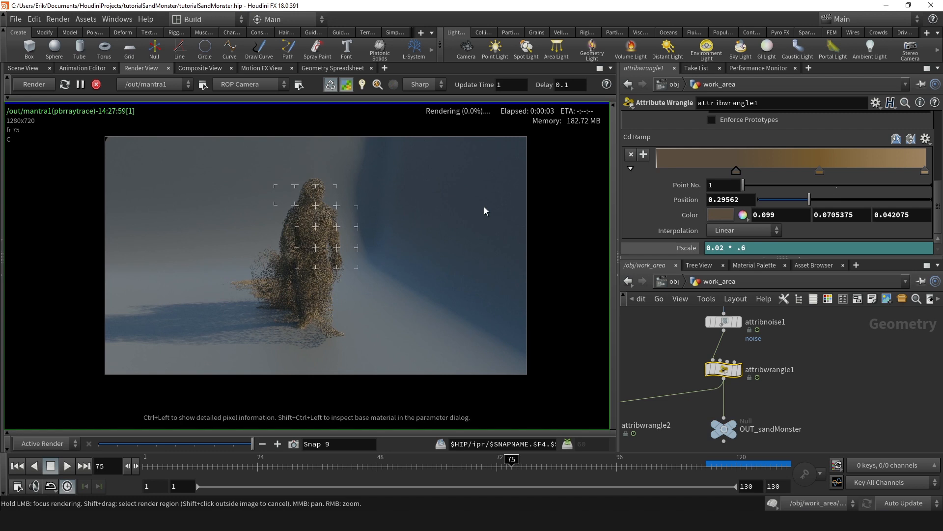
middle_drag(317, 221, 332, 215)
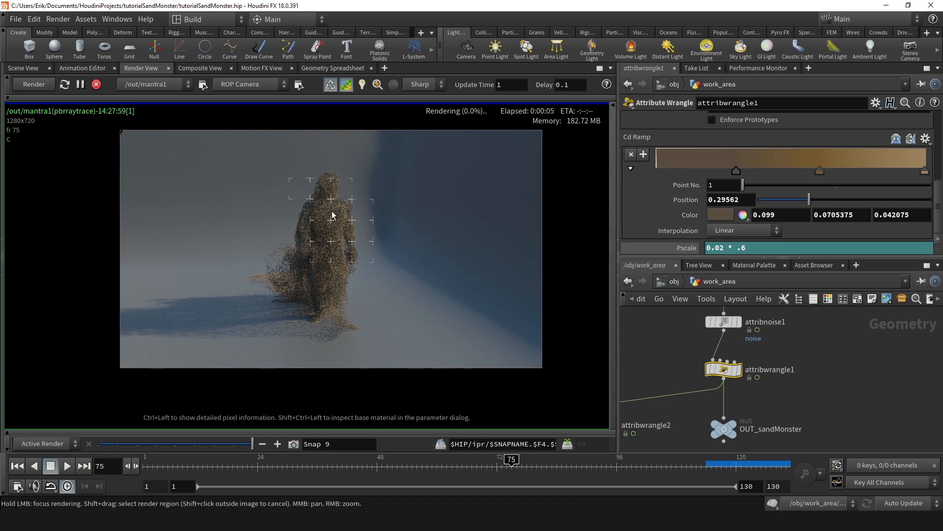
scroll(333, 212, up, 1)
scroll(333, 213, down, 1)
middle_drag(304, 232, 295, 225)
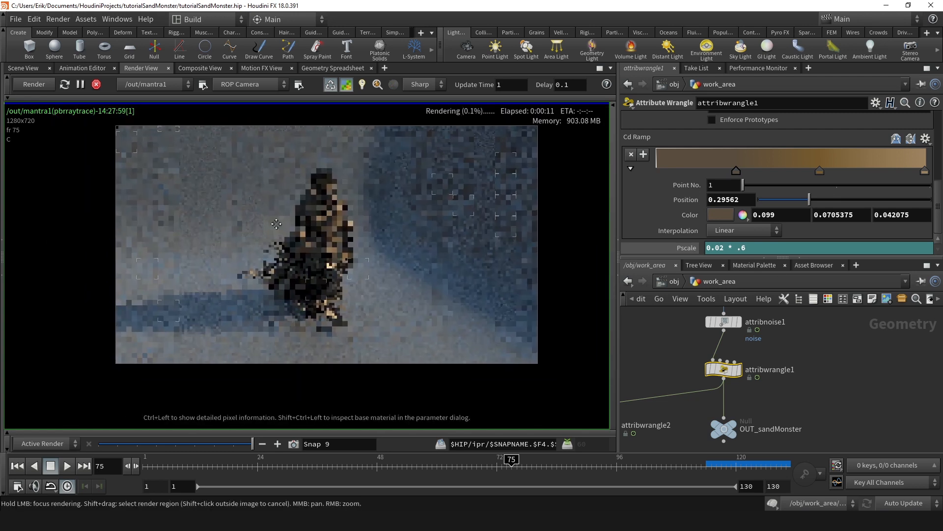
right_drag(318, 206, 328, 147)
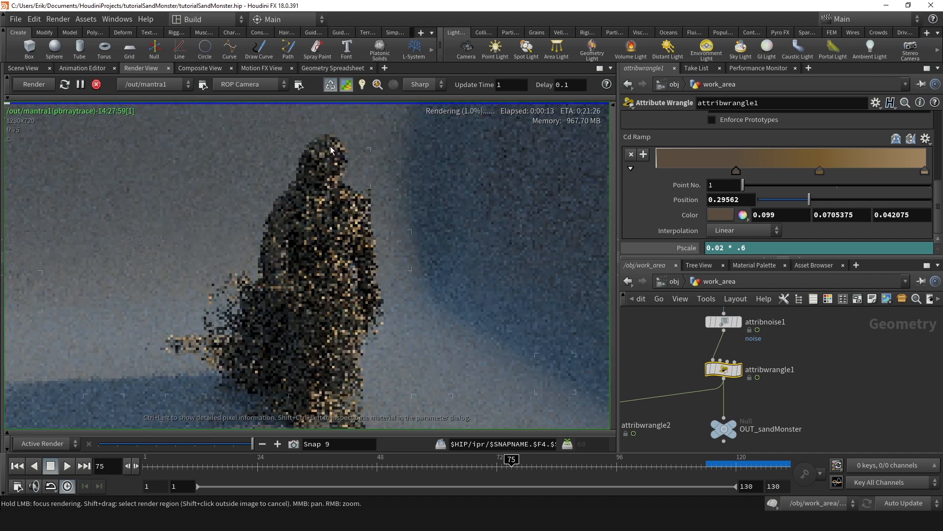
Step: Examine the figure's head, hand and feet in the frame 75 render while it refines
drag(331, 146, 295, 322)
right_drag(431, 173, 373, 147)
drag(340, 221, 375, 168)
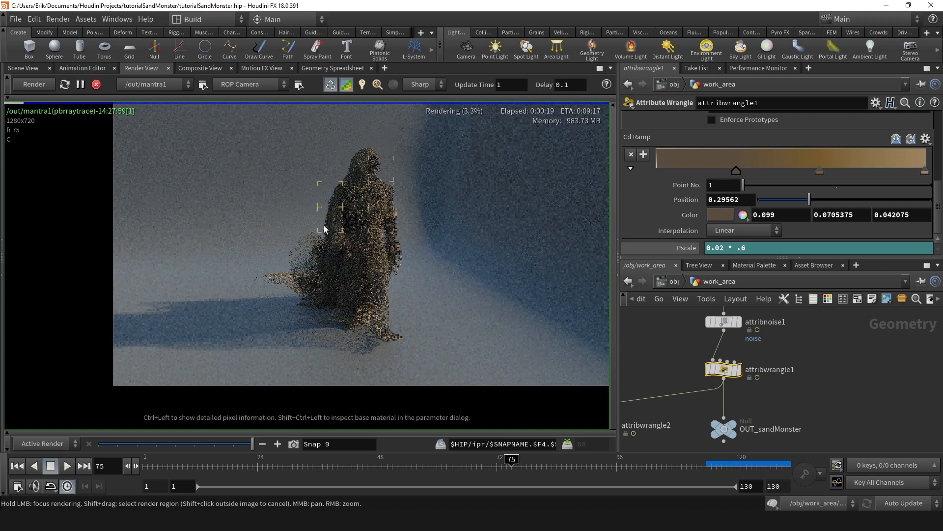
mouse_move(252, 444)
mouse_down()
mouse_move(235, 445)
mouse_move(252, 443)
mouse_up()
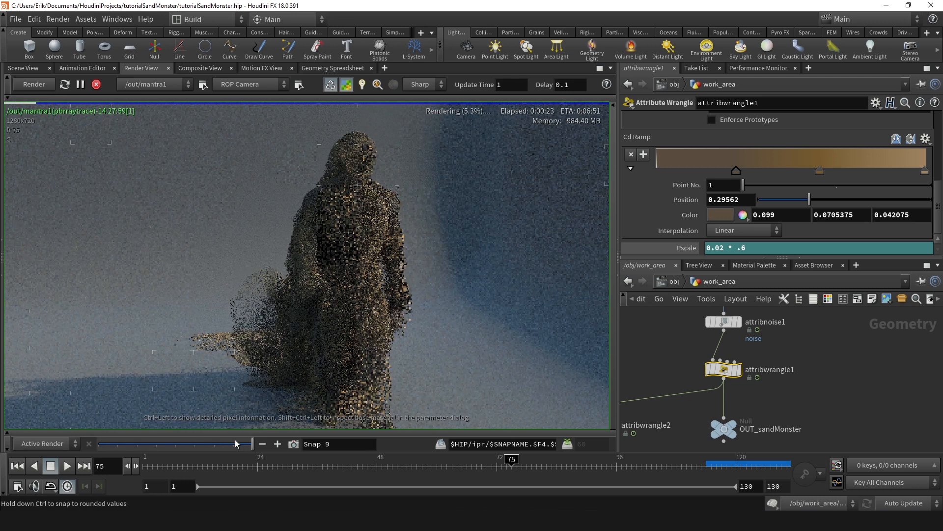
scroll(378, 107, up, 2)
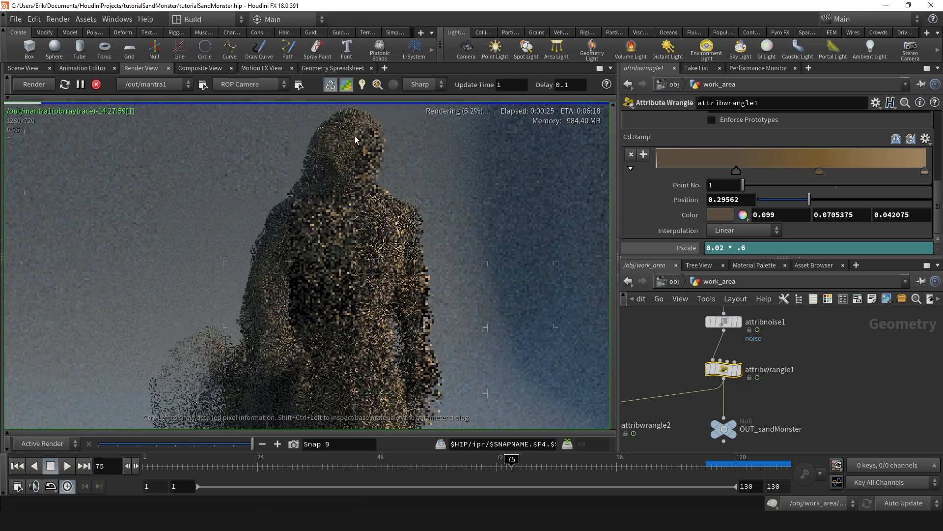
scroll(319, 165, down, 2)
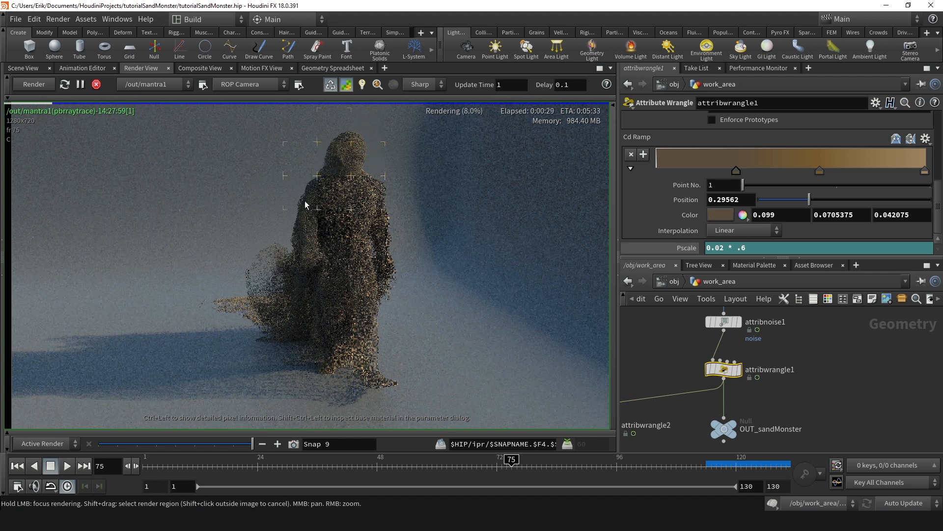
scroll(263, 277, up, 2)
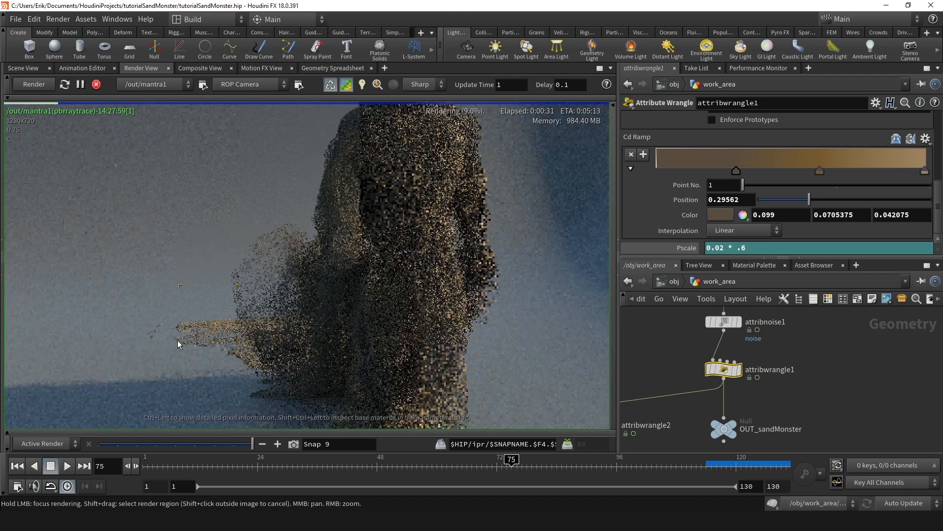
scroll(331, 299, down, 2)
scroll(347, 342, up, 2)
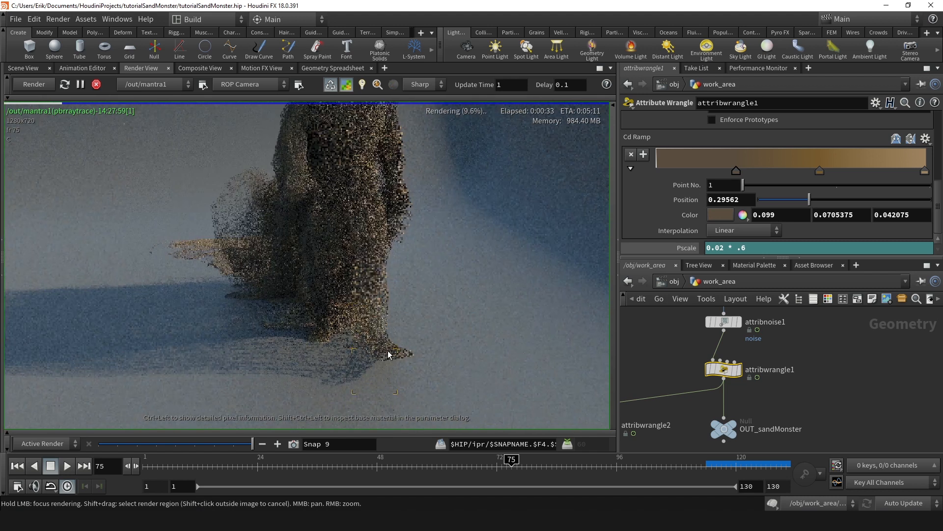
middle_drag(388, 174, 402, 287)
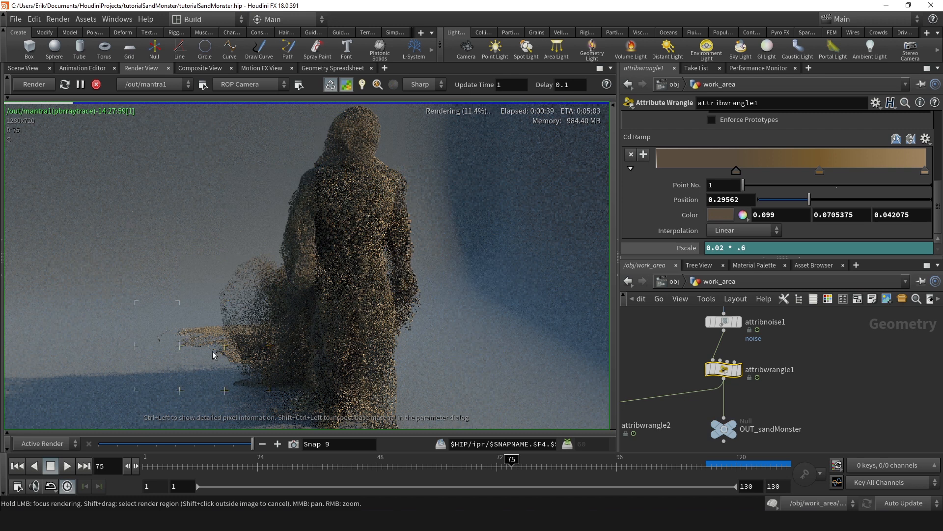
Step: Inspect the figure's body and feet in the frame 75 render and compare it with the earlier snapshot
scroll(379, 374, up, 2)
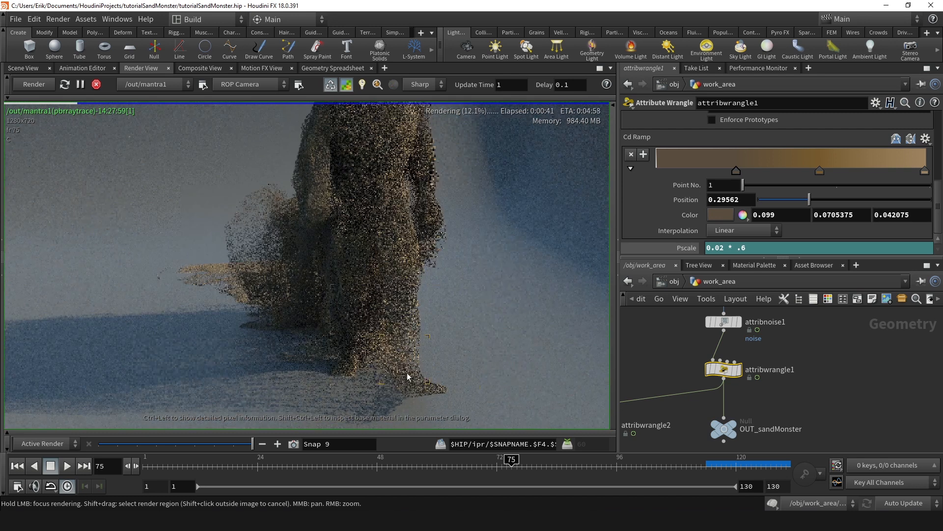
scroll(391, 285, down, 2)
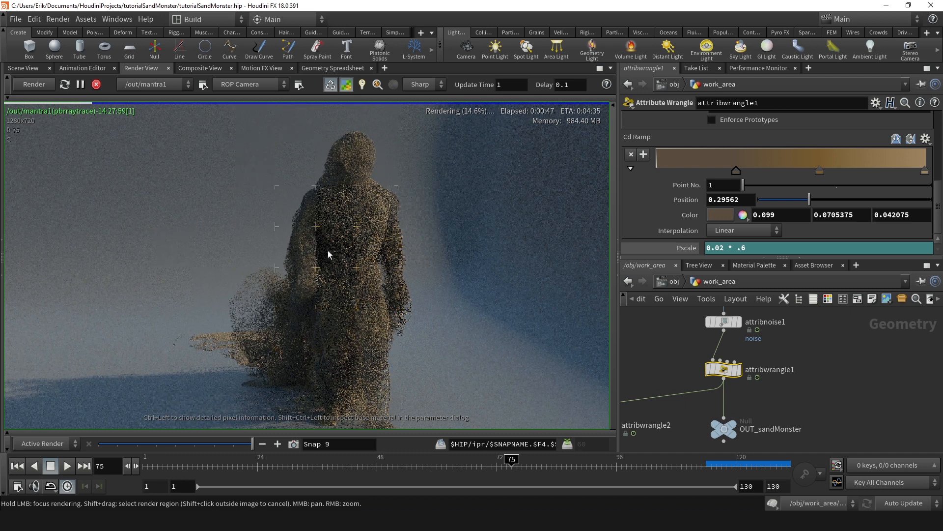
scroll(341, 303, down, 3)
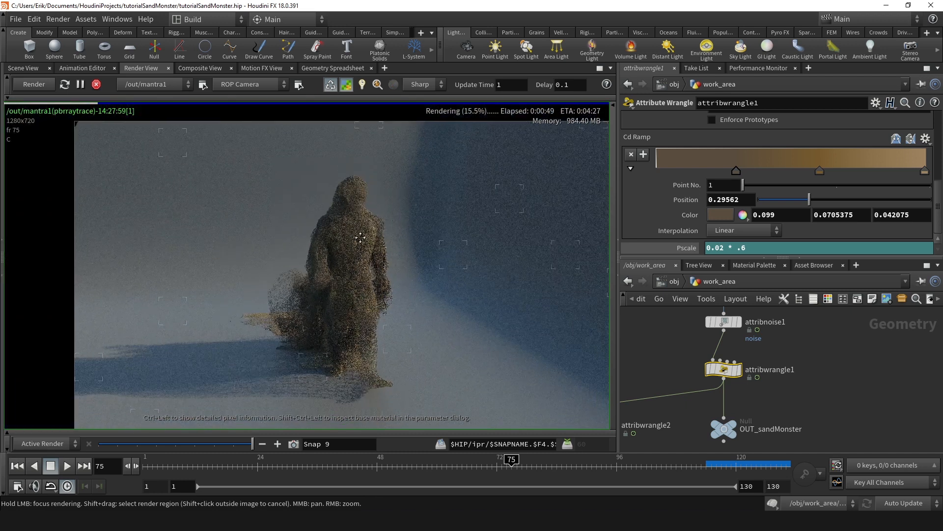
scroll(339, 339, up, 3)
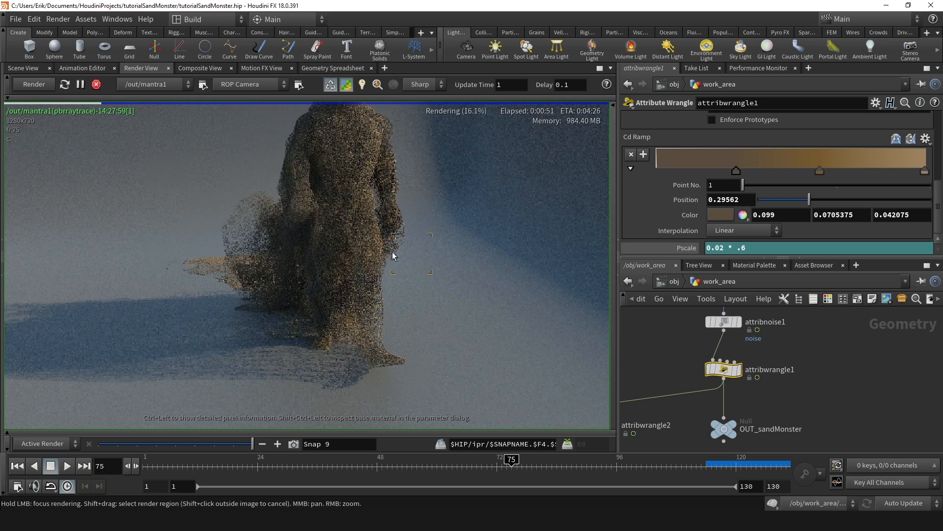
middle_drag(368, 104, 344, 196)
right_drag(344, 195, 368, 177)
right_drag(366, 308, 311, 265)
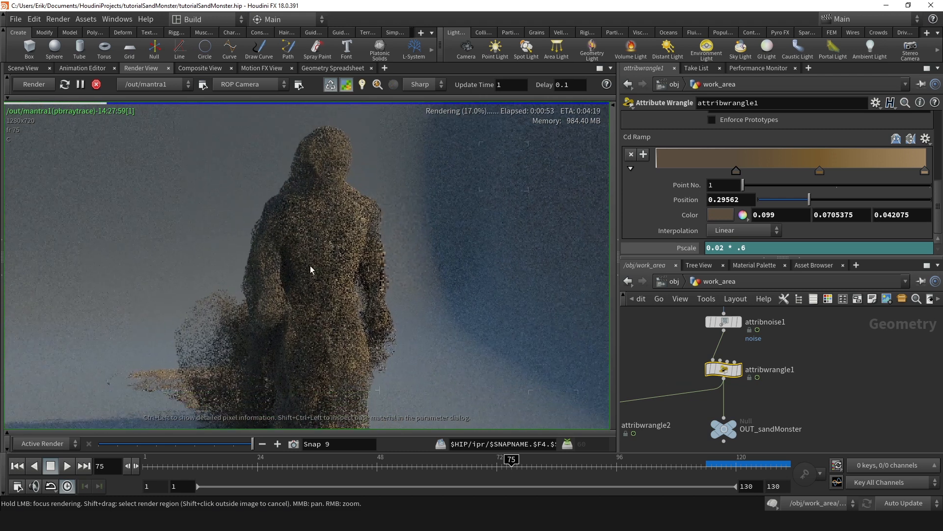
drag(238, 445, 254, 446)
middle_drag(284, 313, 313, 271)
Step: Return to the scene view, display scatter1 and set its Force Total Count to 20000 * 4
click(25, 69)
scroll(781, 368, down, 5)
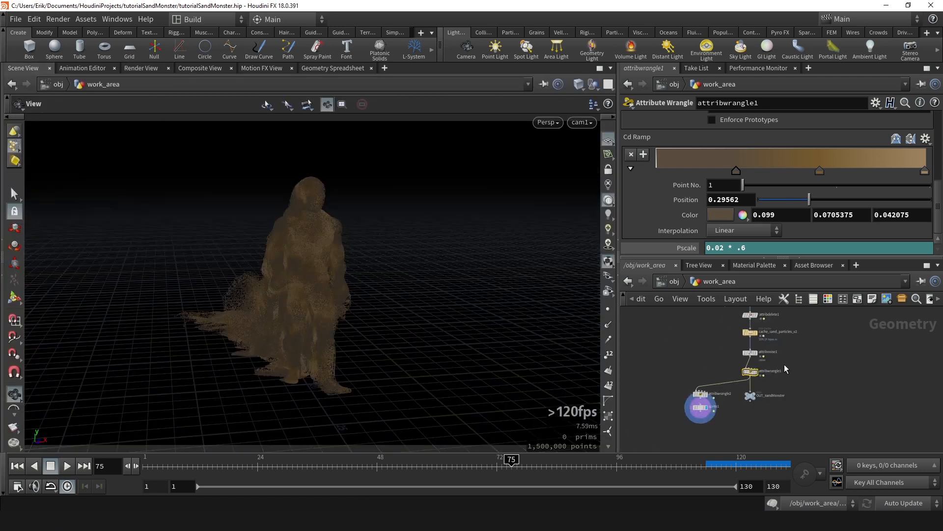
middle_drag(758, 420, 755, 389)
scroll(747, 381, up, 5)
click(708, 349)
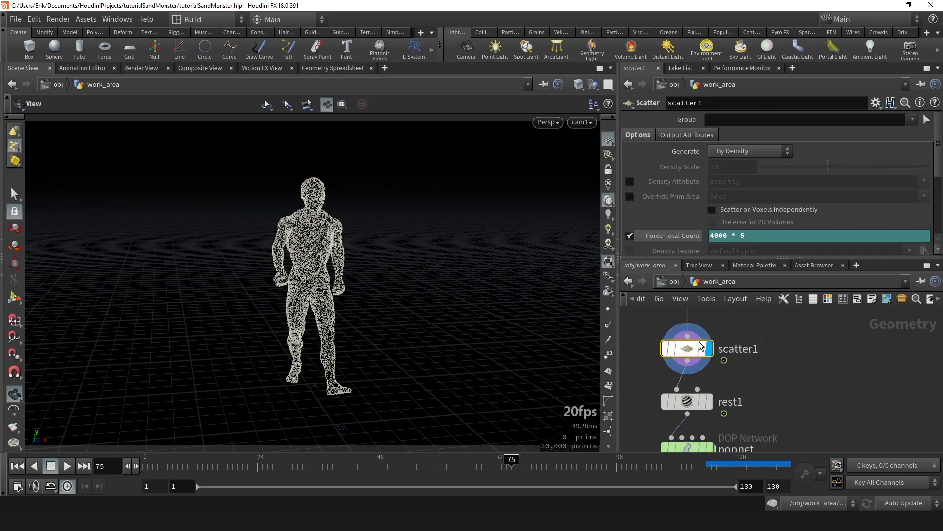
key(Return)
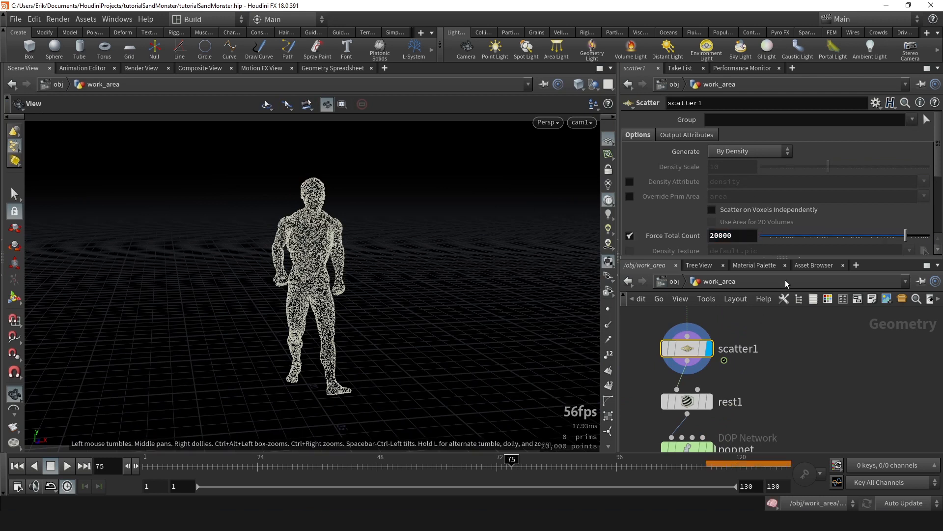
click(732, 237)
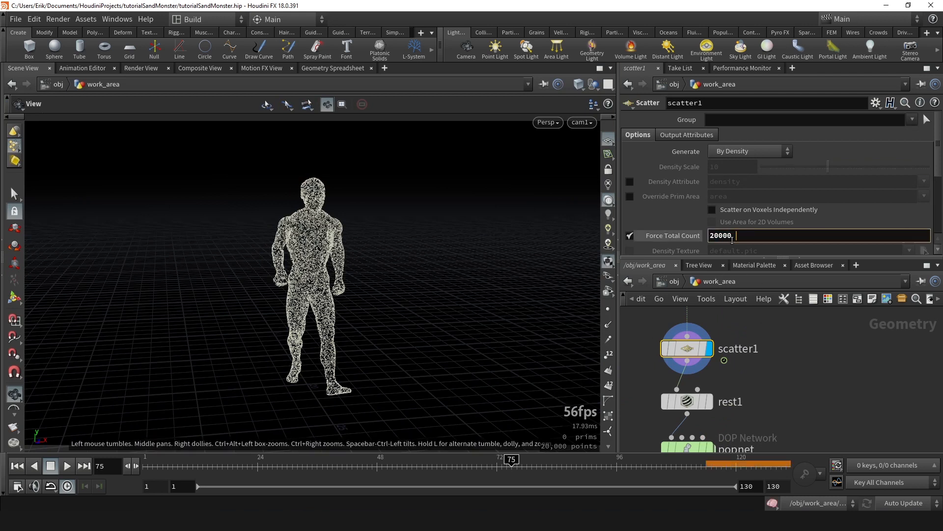
text(* 4)
key(Return)
Step: Display cache_sand_particles_v2 and save its particle cache to disk for frames 1 to 130
scroll(794, 346, down, 4)
middle_drag(794, 346, 740, 311)
scroll(708, 405, up, 3)
click(693, 391)
middle_drag(731, 383, 724, 362)
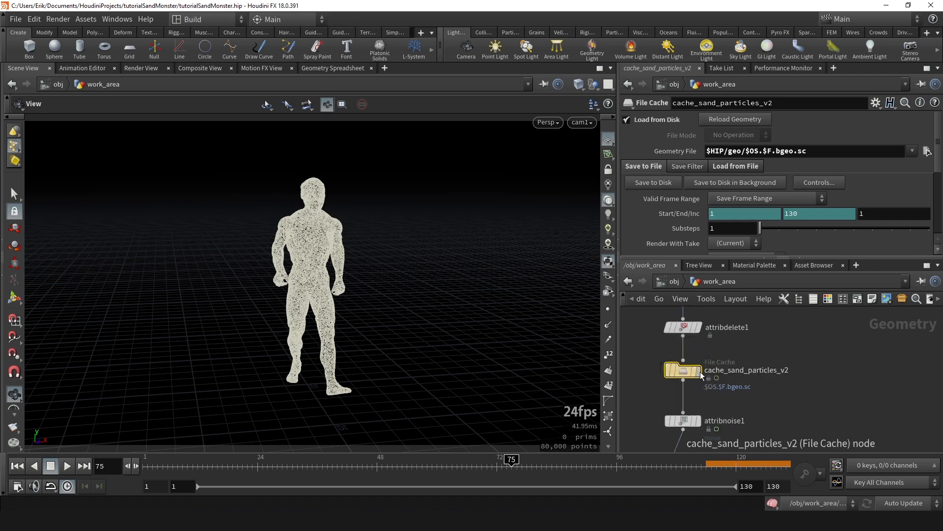
scroll(701, 376, up, 1)
click(701, 374)
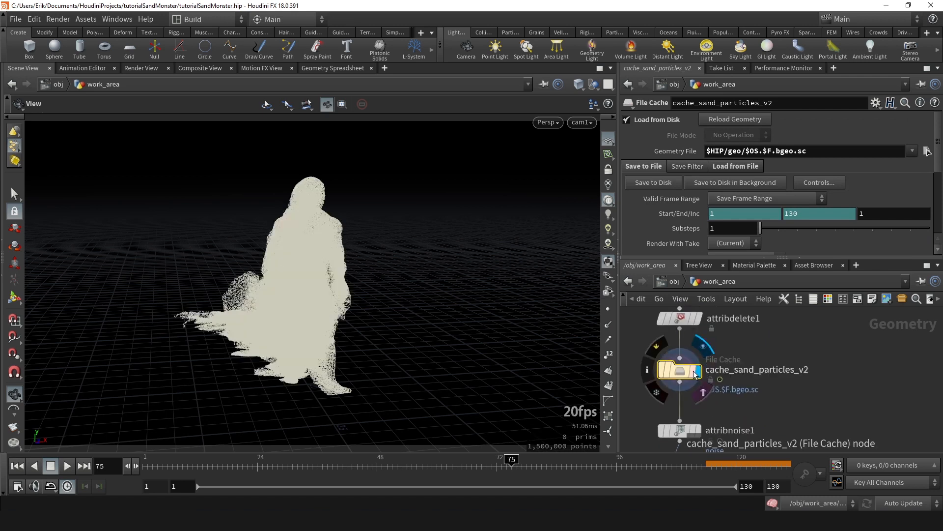
middle_drag(747, 353, 772, 356)
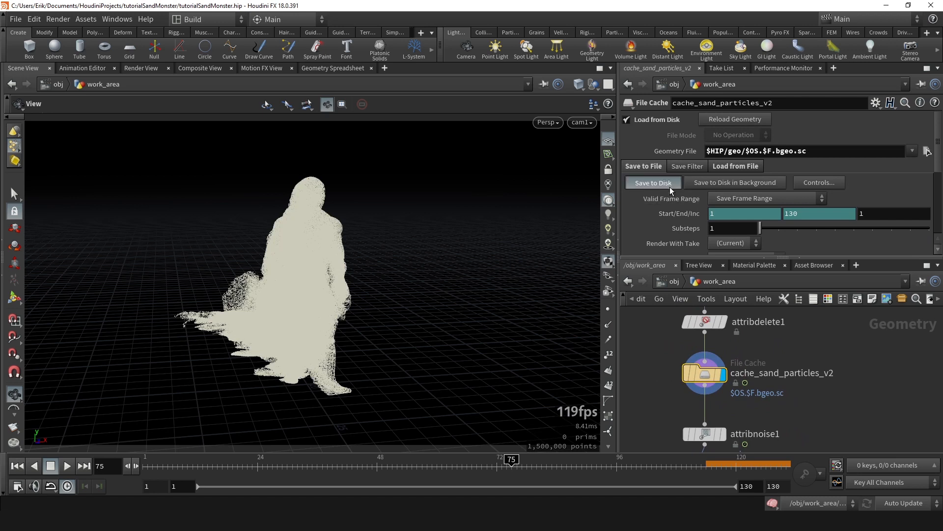
click(654, 183)
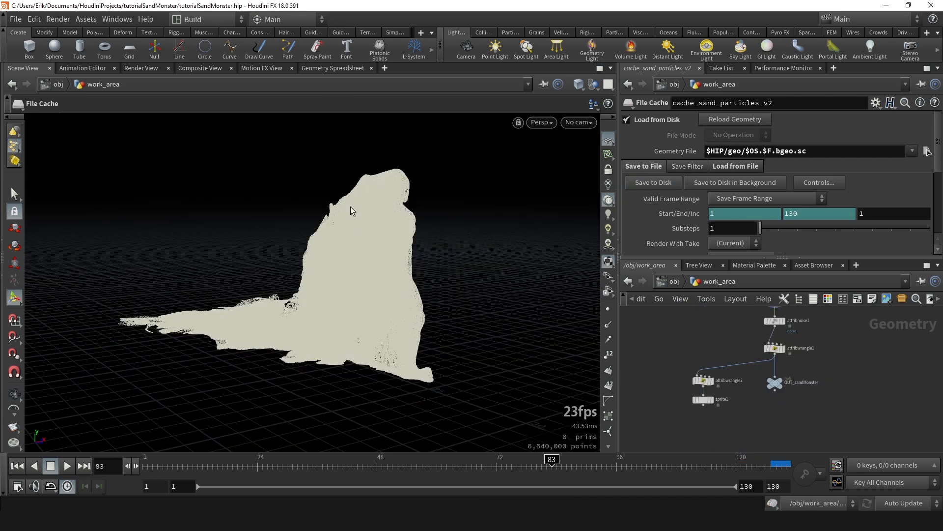
Step: Examine the cached particles at frame 83 up close, from several angles and through cam1
key(Escape)
drag(359, 246, 405, 181)
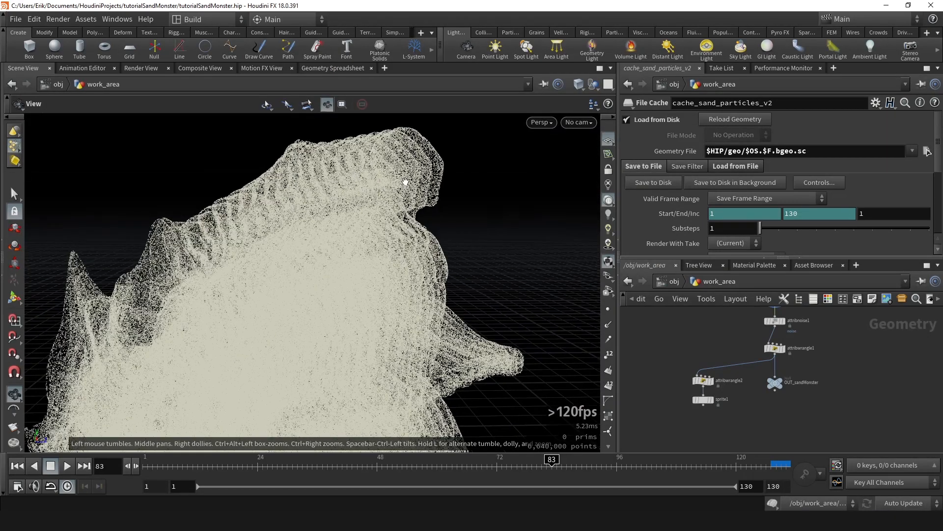
drag(169, 249, 496, 162)
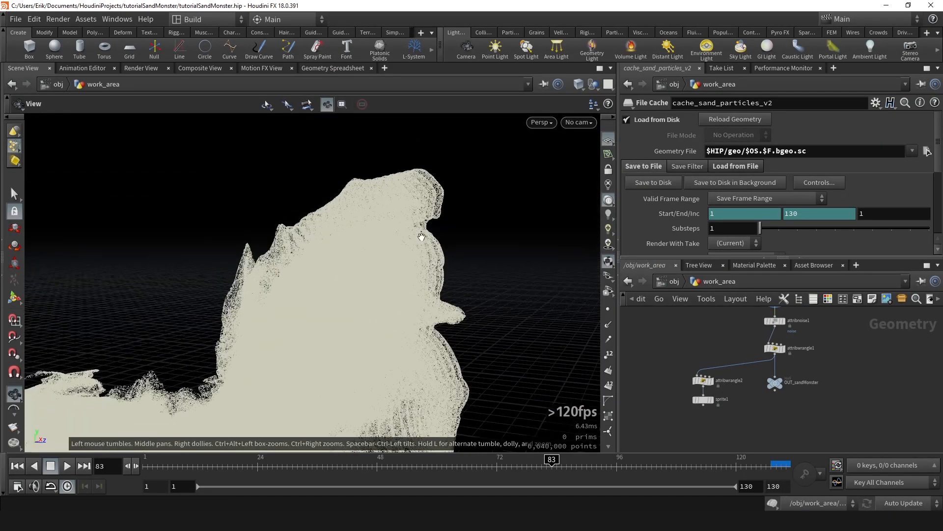
click(579, 122)
click(578, 179)
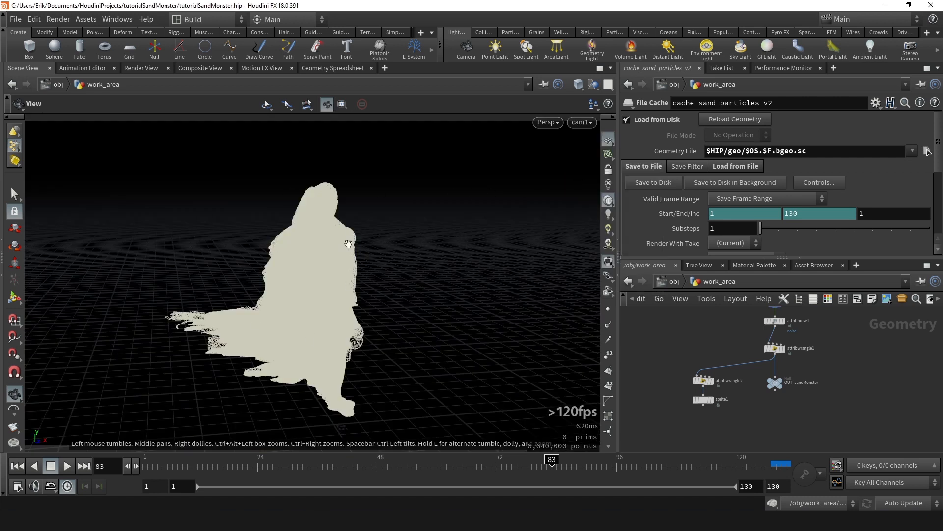
drag(301, 192, 557, 270)
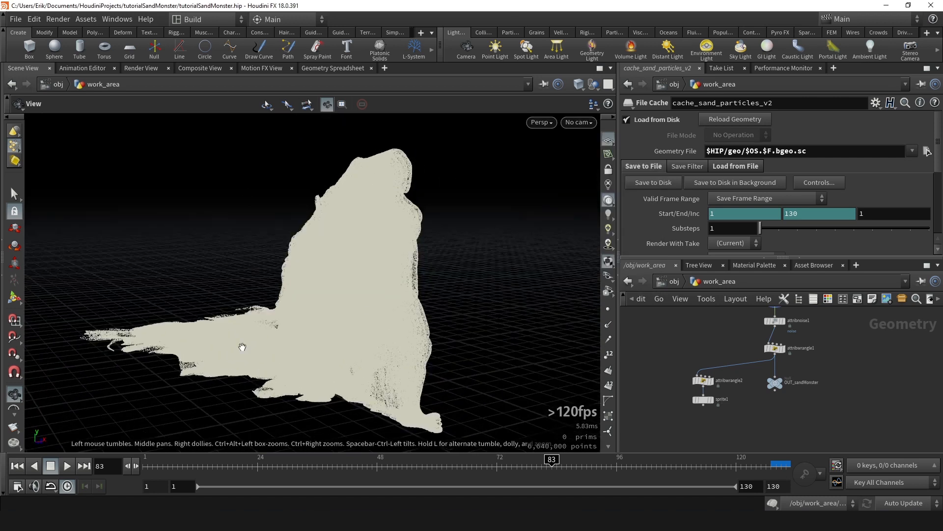
drag(398, 238, 566, 372)
right_drag(344, 300, 207, 255)
middle_drag(320, 249, 341, 308)
drag(341, 308, 381, 275)
Step: Display sprite1 to check the coloured particles, and open the parameters of attribwrangle1
scroll(708, 398, up, 5)
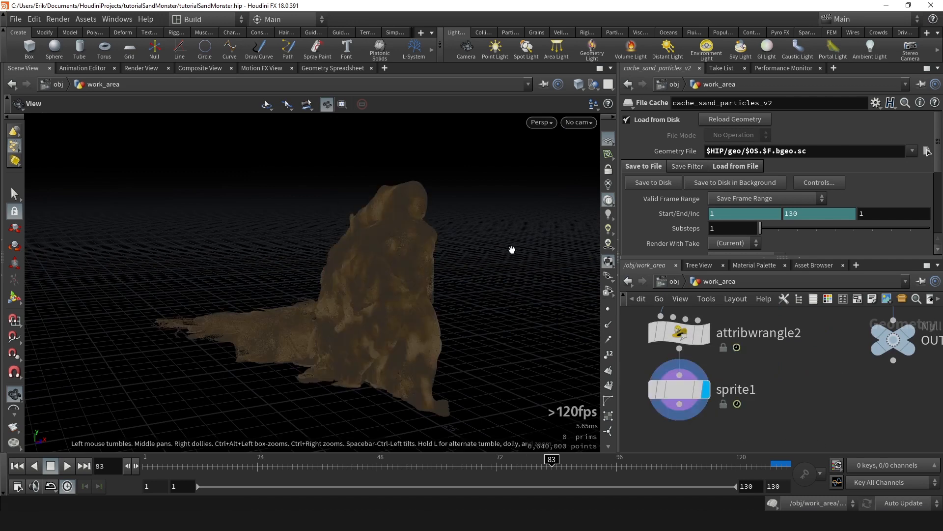
right_drag(450, 255, 531, 226)
drag(532, 226, 506, 330)
scroll(802, 351, down, 5)
middle_drag(802, 352, 680, 430)
scroll(693, 388, up, 3)
middle_drag(653, 402, 664, 405)
drag(665, 400, 765, 426)
middle_drag(381, 270, 423, 229)
drag(429, 248, 389, 207)
Step: Set the Pscale of attribwrangle1 to 0.02 * .4 and check the particles in the viewport
click(758, 235)
click(814, 241)
click(784, 253)
key(Return)
drag(411, 228, 295, 237)
click(748, 254)
key(BackSpace)
text(4)
key(Return)
Step: Restore the cam1 view and set the Pscale of attribwrangle1 to 0.02 * .3
click(580, 123)
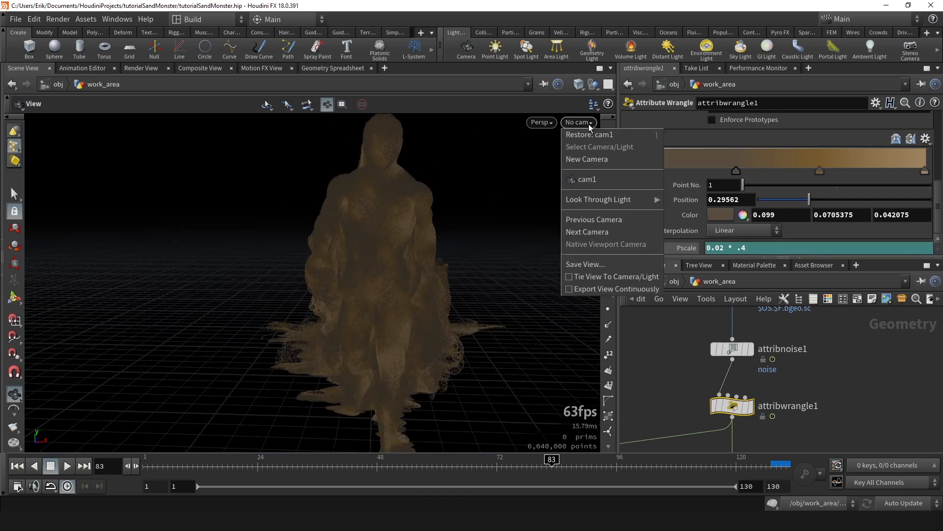
click(588, 143)
click(757, 248)
key(BackSpace)
text(3)
key(Return)
scroll(672, 374, down, 3)
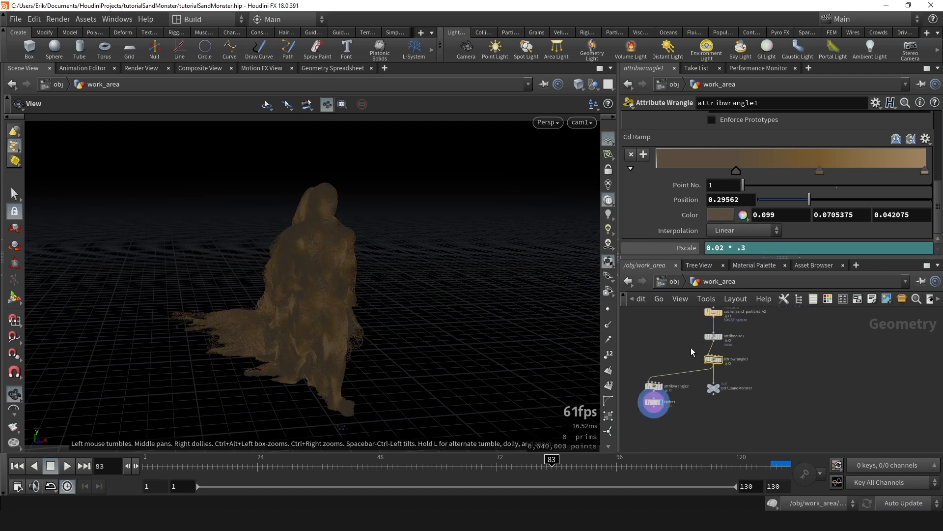
Step: Snapshot the finished image in the Render View and restrict the frame 83 render to a region around the sand figure
click(141, 67)
click(292, 447)
right_drag(335, 284, 346, 251)
shift+drag(219, 146, 440, 402)
shift+drag(243, 153, 428, 397)
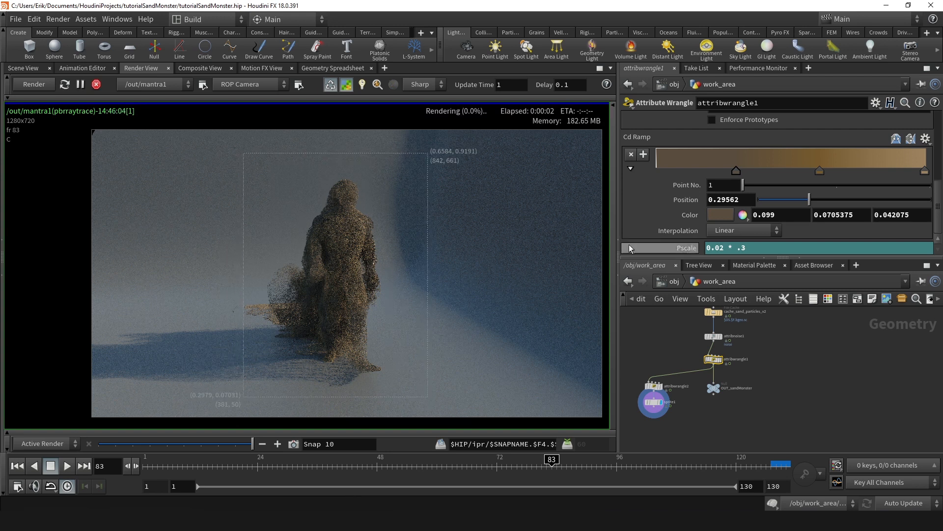
Step: Examine the finer particles in the frame 83 region render at several zoom levels and compare with the snapshot
middle_drag(312, 253, 328, 234)
scroll(329, 234, up, 2)
middle_drag(329, 231, 302, 239)
scroll(285, 223, down, 3)
scroll(302, 239, up, 2)
middle_drag(363, 245, 352, 203)
scroll(386, 222, up, 2)
scroll(381, 220, down, 3)
scroll(347, 211, up, 4)
scroll(388, 199, down, 5)
scroll(380, 206, up, 2)
scroll(351, 202, up, 1)
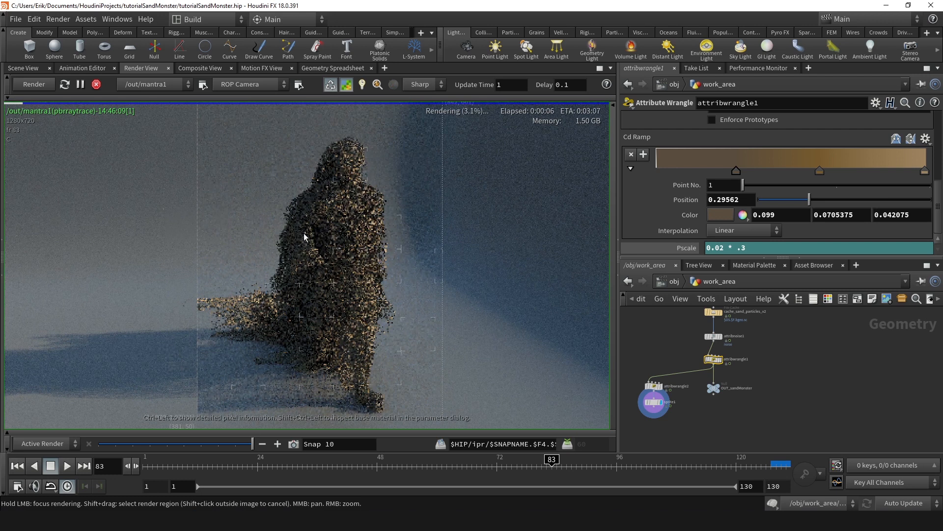
middle_drag(366, 275, 379, 270)
mouse_move(251, 445)
mouse_down()
mouse_move(225, 446)
mouse_move(247, 446)
mouse_up()
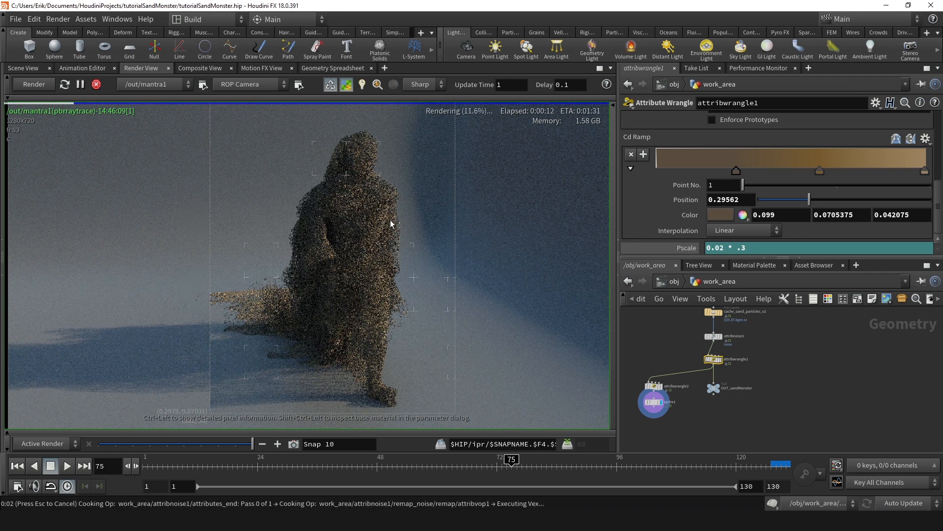
Step: Go to frame 75 for the region render and save the scene file
key(ctrl+s)
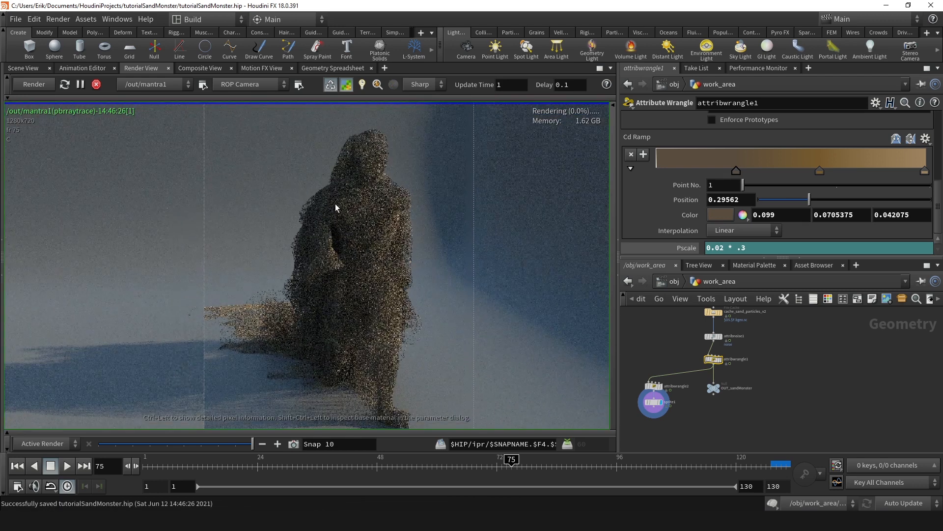
Step: Examine the sand figure in the new frame 75 region render and compare it with the earlier snapshot
scroll(335, 204, down, 4)
scroll(359, 210, up, 4)
mouse_move(335, 203)
middle_down()
mouse_move(360, 209)
mouse_move(332, 208)
middle_up()
scroll(361, 209, down, 2)
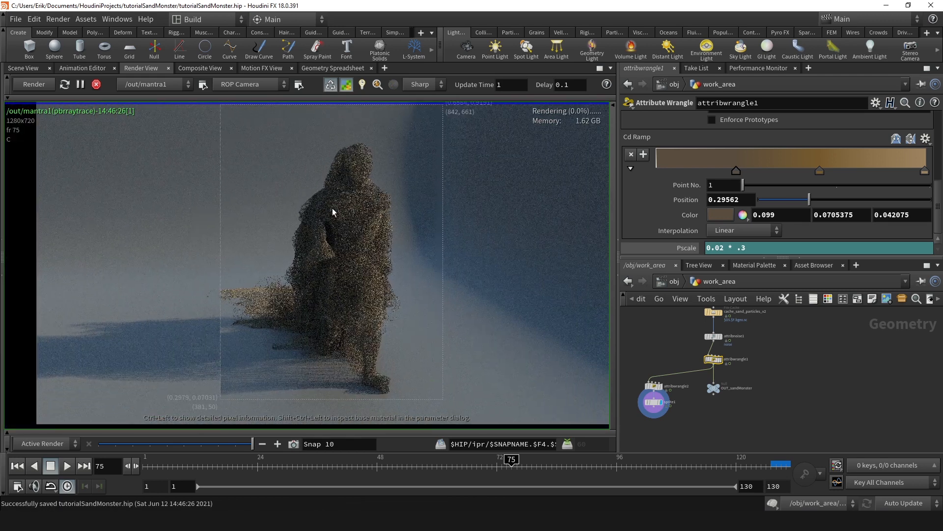
scroll(332, 207, up, 2)
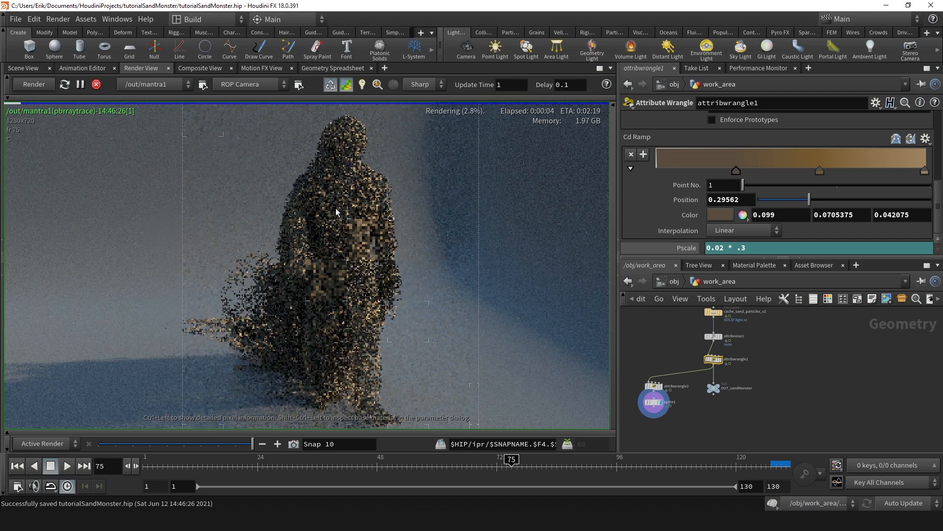
scroll(335, 208, down, 2)
middle_drag(335, 208, 382, 177)
scroll(365, 195, up, 1)
scroll(385, 158, up, 1)
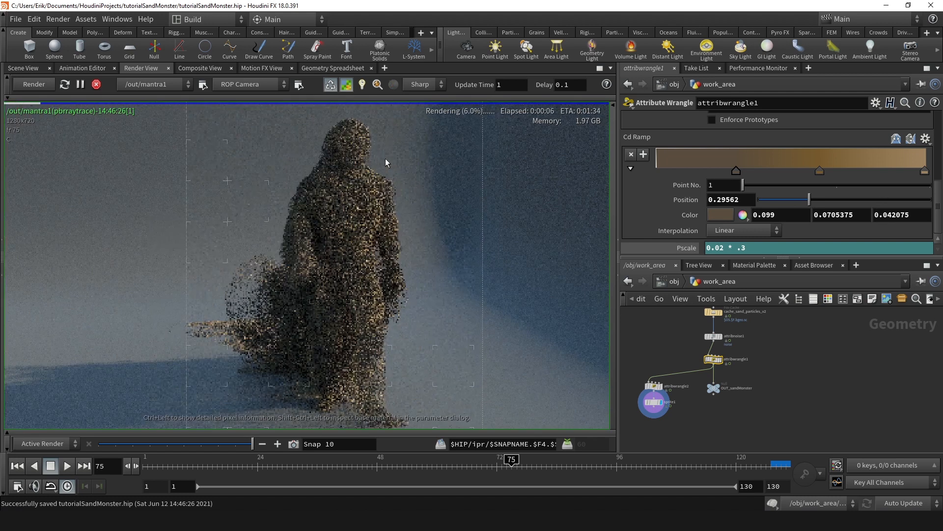
mouse_move(248, 445)
mouse_down()
mouse_move(220, 445)
mouse_move(250, 443)
mouse_up()
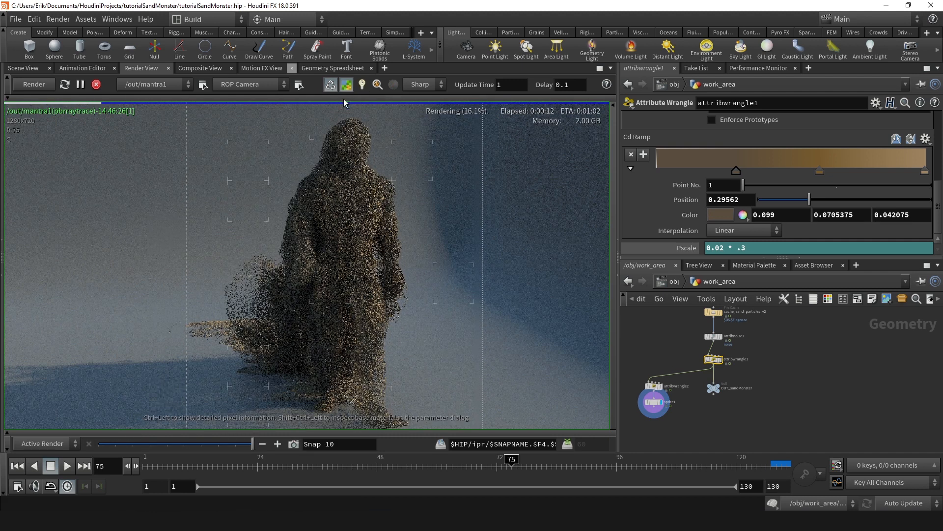
Step: Turn off preview mode for the frame 75 region render and compare the sand figure with the earlier snapshots
click(346, 85)
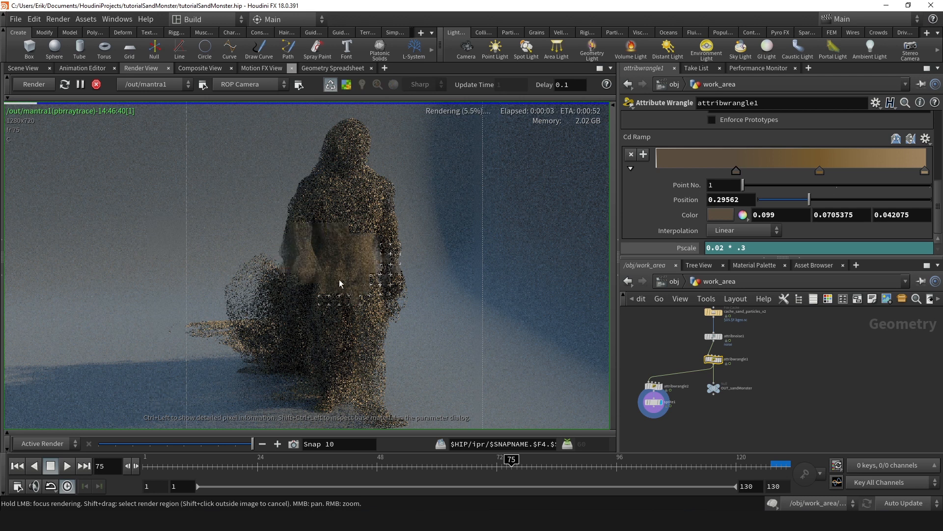
scroll(355, 248, up, 4)
mouse_move(242, 444)
mouse_down()
mouse_move(229, 444)
mouse_move(258, 451)
mouse_up()
scroll(273, 300, down, 3)
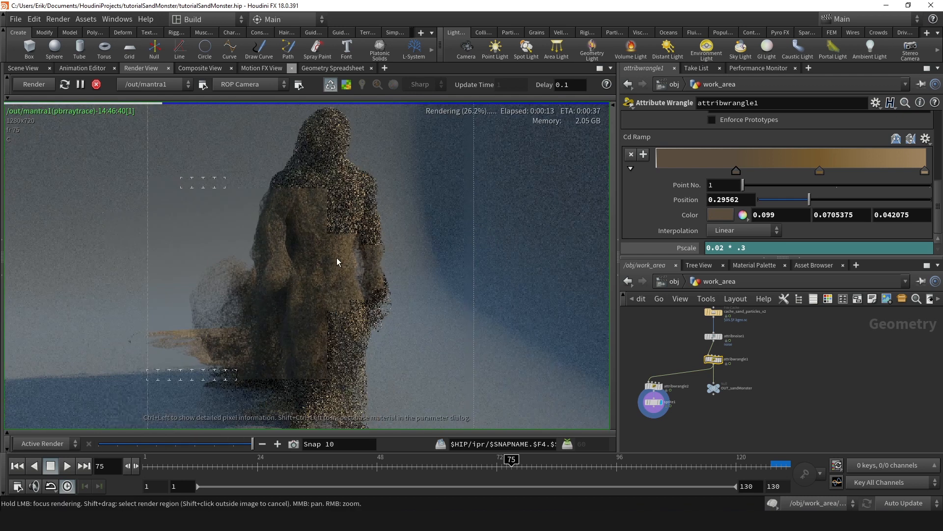
scroll(344, 231, up, 2)
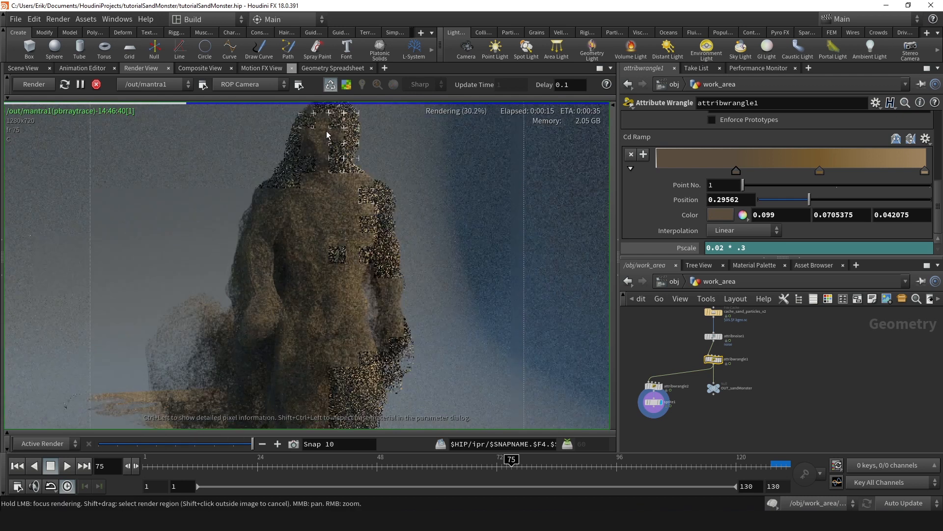
scroll(345, 302, down, 1)
middle_drag(345, 302, 377, 221)
drag(387, 271, 430, 266)
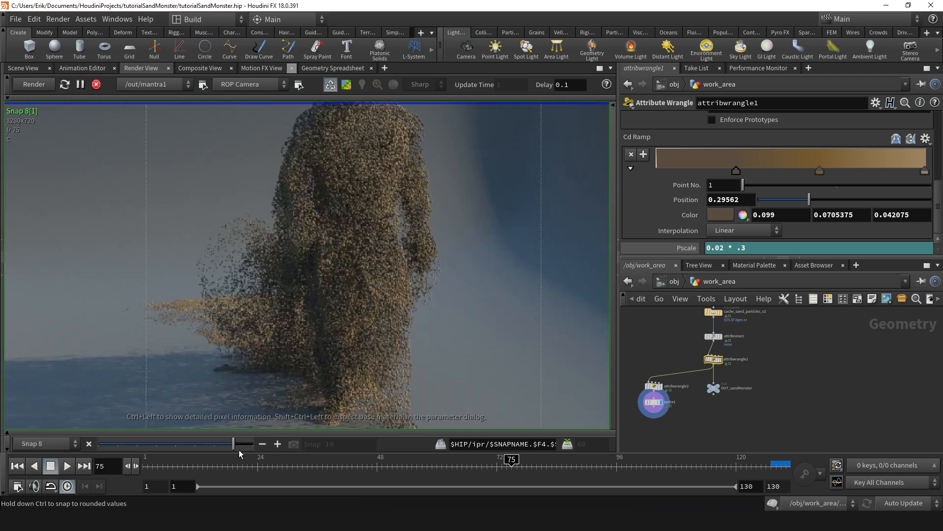
scroll(409, 278, down, 4)
scroll(368, 258, up, 3)
middle_drag(368, 258, 335, 217)
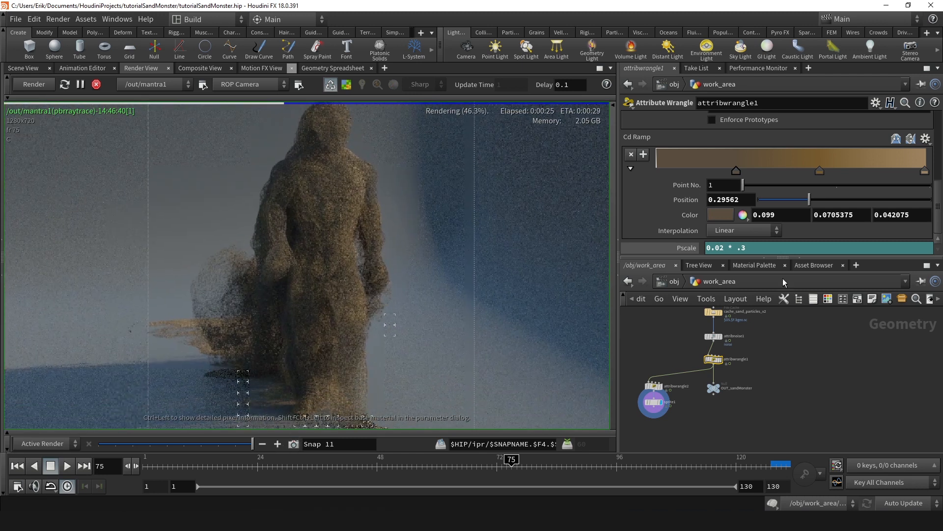
Step: Set attribwrangle1's Pscale expression to 0.02 * .4
click(756, 252)
key(BackSpace)
text(4)
key(Return)
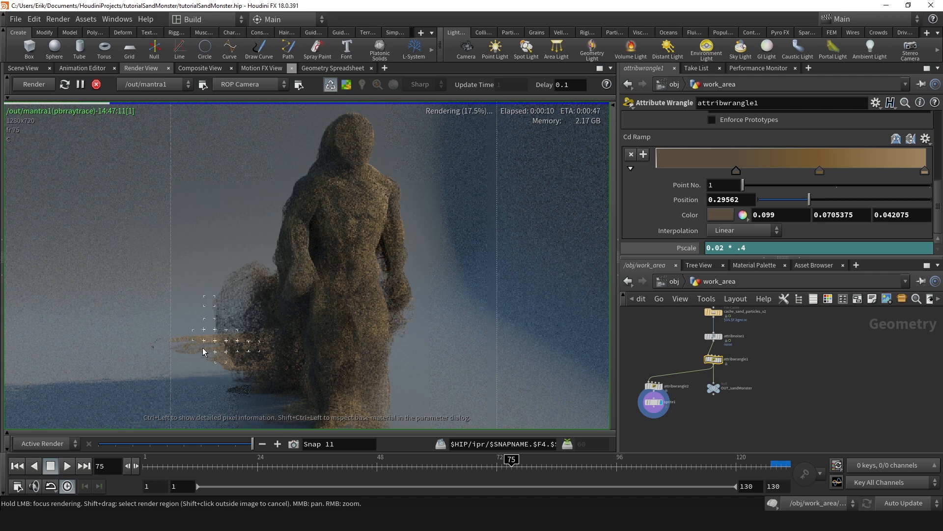
Step: Examine the sand figure's head, torso, legs and trailing sand in the re-rendered frame 75 at several zoom levels
drag(203, 351, 197, 353)
middle_drag(316, 367, 326, 315)
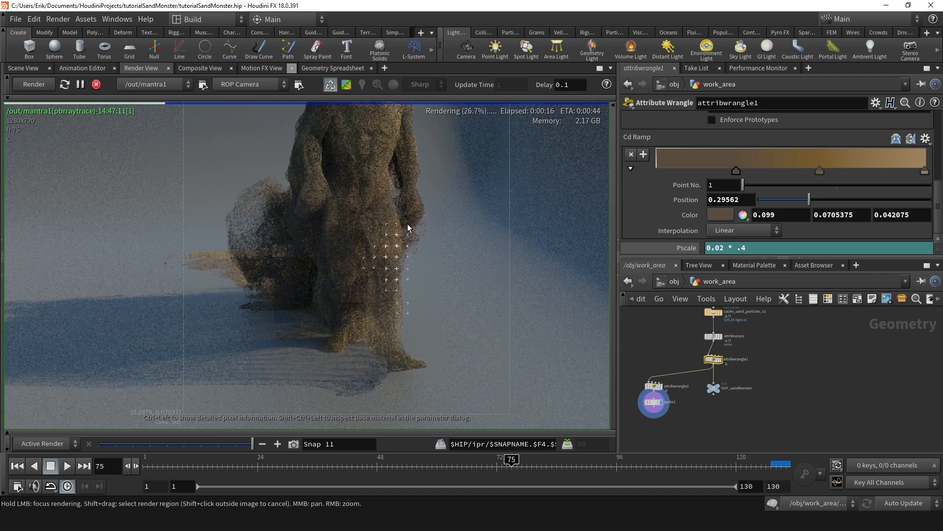
right_drag(409, 218, 410, 264)
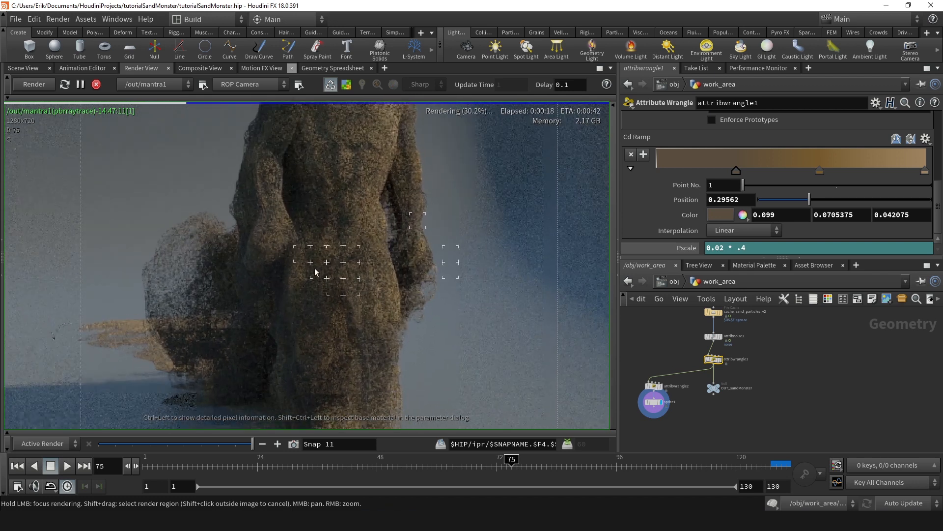
right_drag(362, 226, 344, 243)
middle_drag(344, 242, 350, 267)
right_drag(357, 165, 361, 232)
middle_drag(361, 232, 344, 207)
right_drag(344, 207, 258, 146)
middle_drag(259, 146, 244, 219)
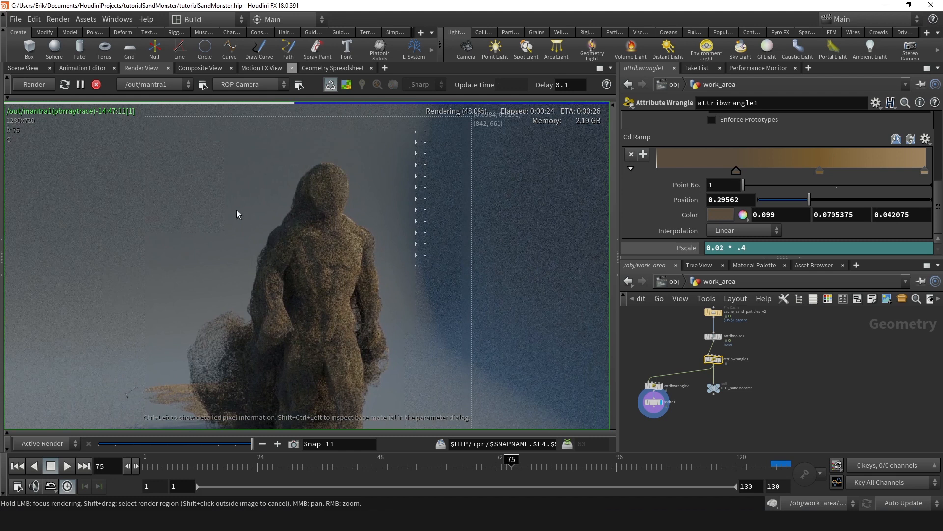
right_drag(320, 258, 320, 290)
middle_drag(320, 290, 327, 203)
right_drag(327, 203, 331, 285)
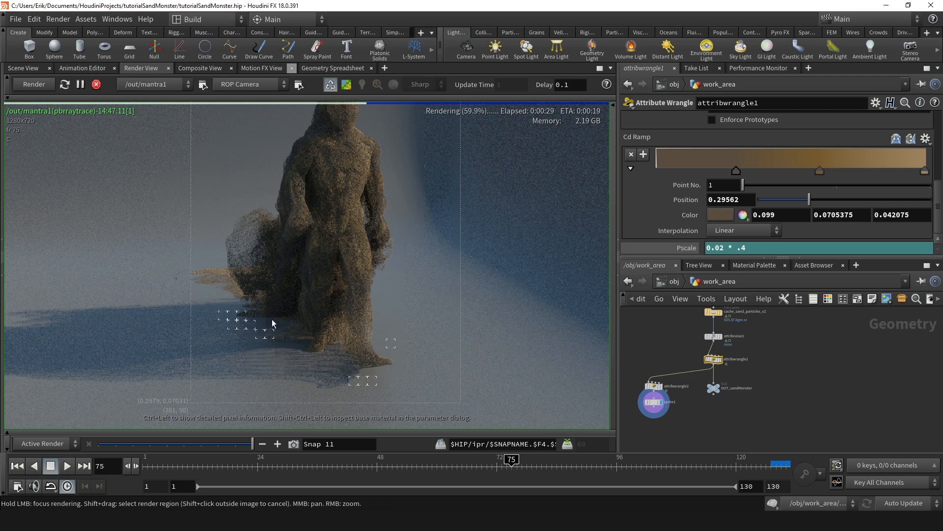
middle_drag(329, 190, 338, 246)
right_drag(338, 246, 343, 162)
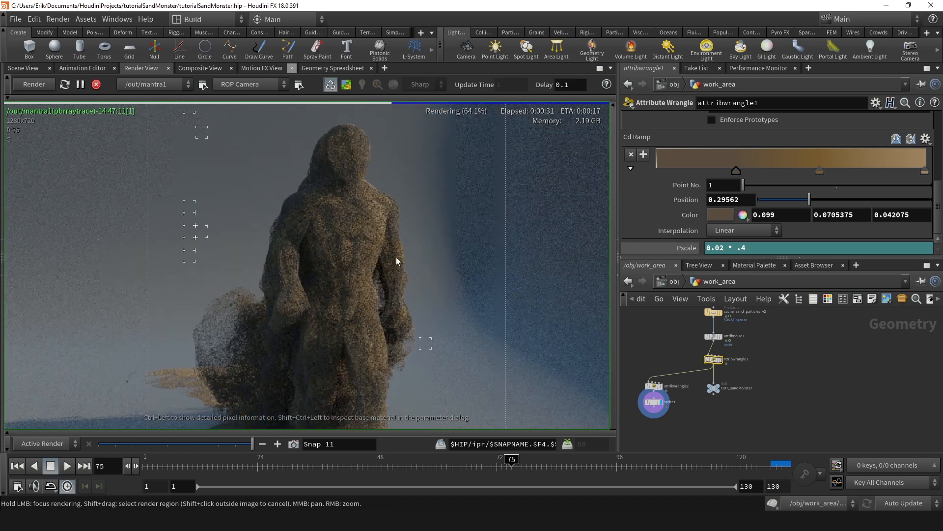
right_drag(322, 237, 320, 276)
middle_drag(320, 275, 327, 219)
right_drag(328, 219, 293, 284)
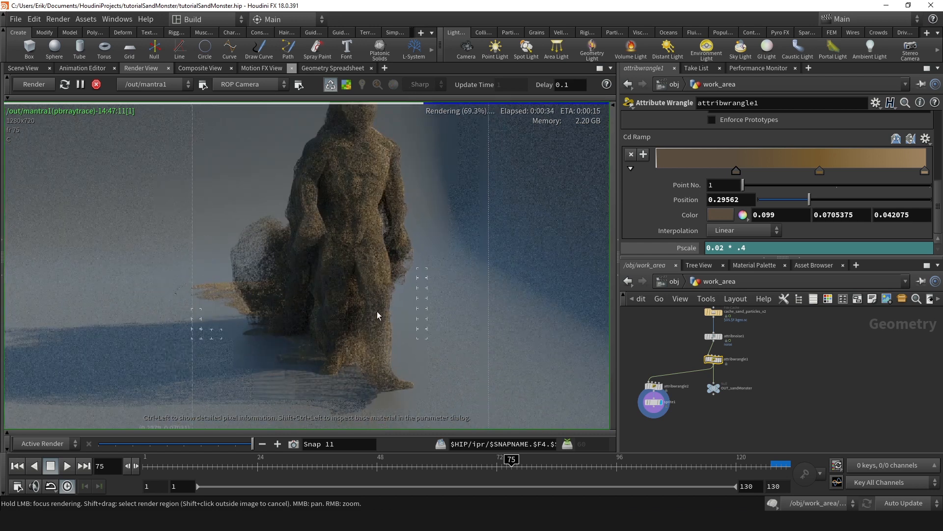
right_drag(379, 376, 351, 287)
middle_drag(350, 287, 356, 280)
right_drag(356, 280, 371, 267)
middle_drag(371, 266, 318, 301)
right_drag(319, 301, 305, 189)
middle_drag(306, 189, 350, 210)
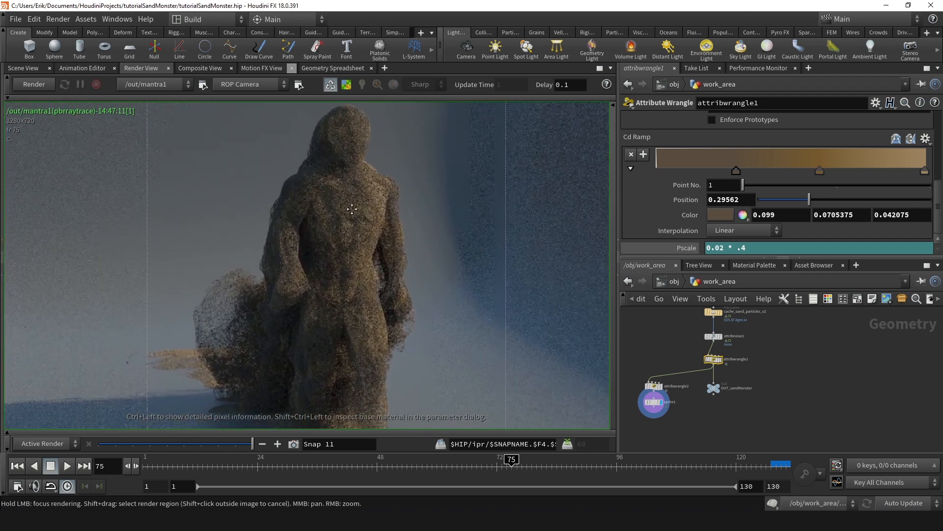
scroll(852, 402, down, 3)
scroll(749, 368, up, 3)
Step: Show the attribdelete1 node's kept point attributes and examine the upper body in the frame 75 render
drag(705, 372, 705, 369)
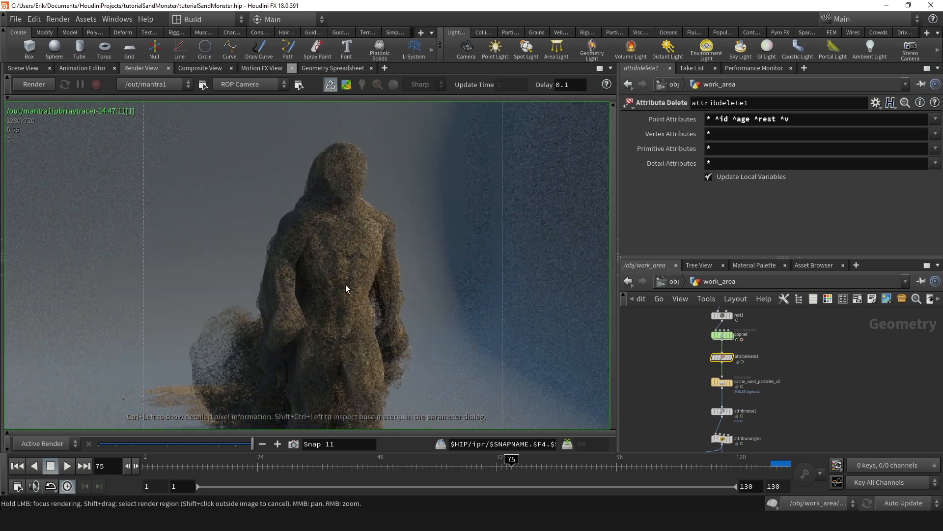
scroll(342, 220, down, 3)
middle_drag(342, 220, 354, 199)
scroll(354, 199, up, 3)
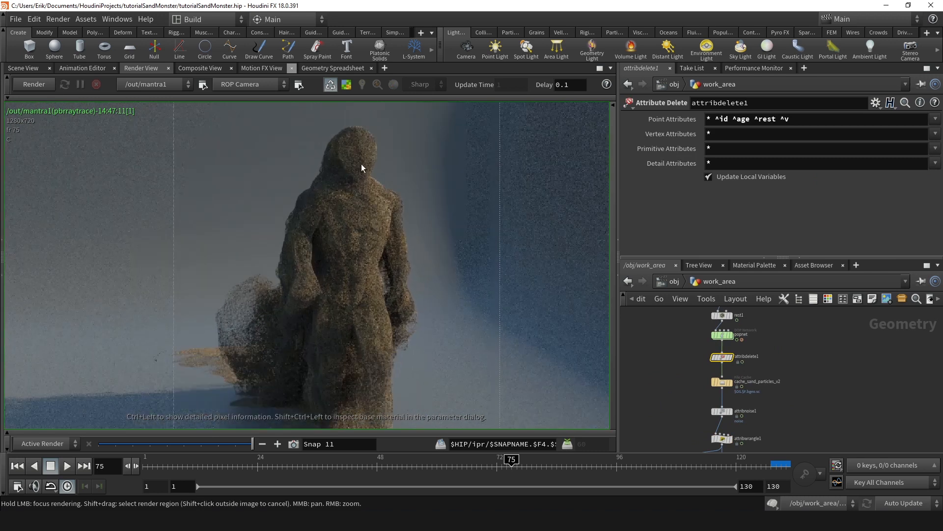
scroll(351, 172, up, 2)
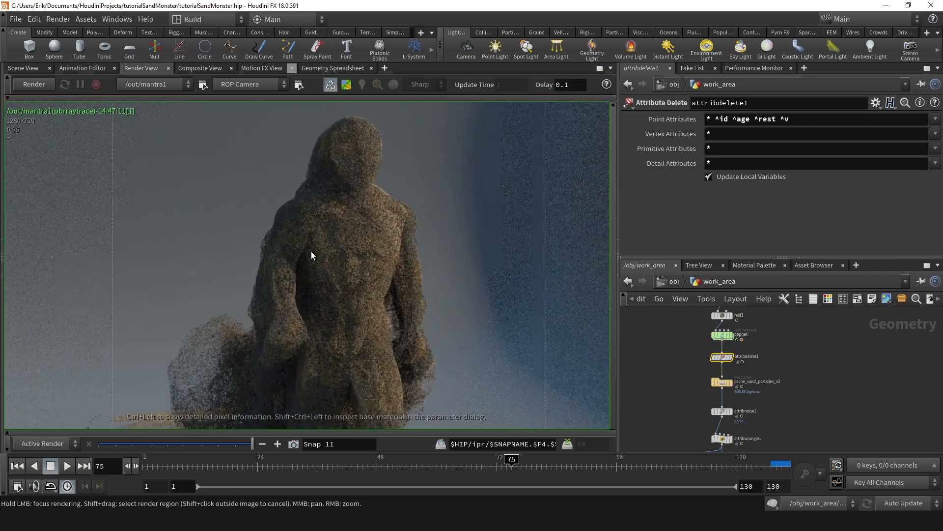
scroll(311, 255, down, 2)
Step: Inspect the particle figure in the 3D viewport from outside the render camera
click(38, 70)
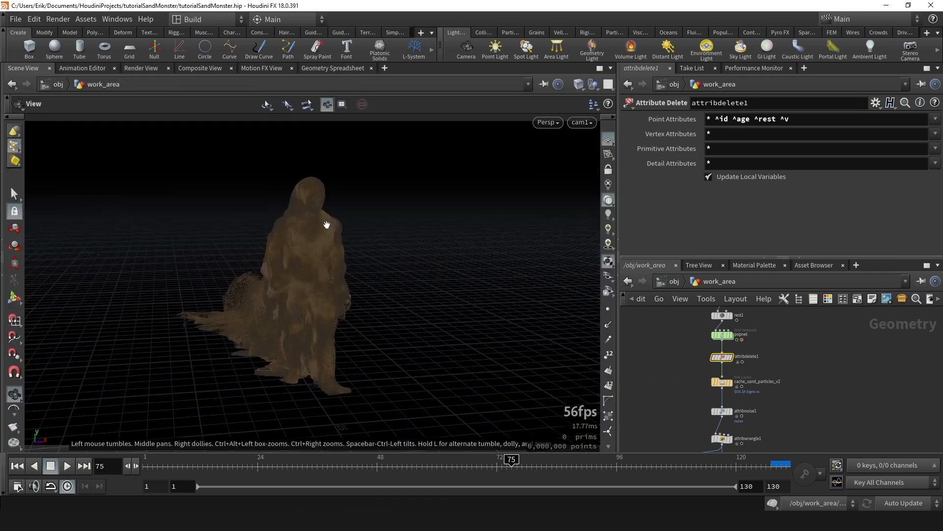
scroll(320, 243, up, 5)
right_drag(408, 248, 393, 248)
drag(392, 249, 317, 255)
right_drag(317, 256, 366, 253)
drag(366, 253, 409, 162)
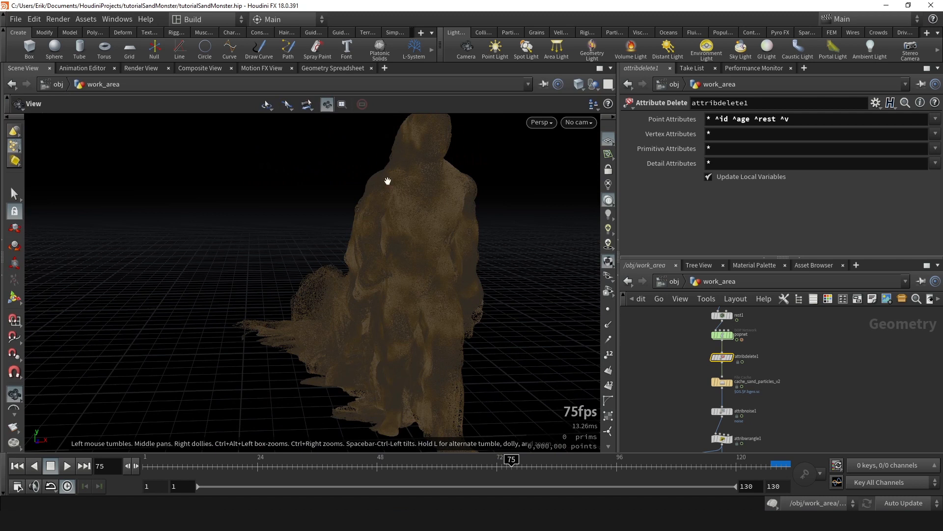
scroll(722, 373, up, 5)
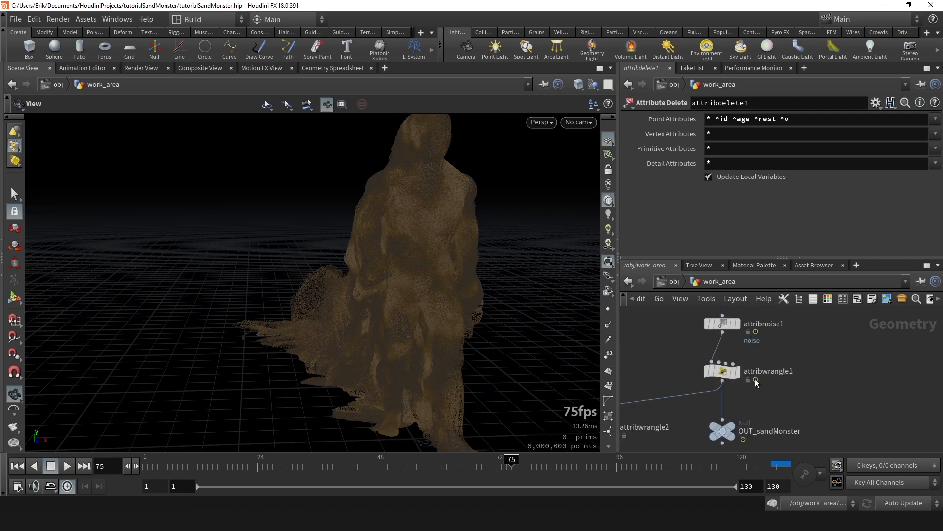
click(727, 373)
drag(320, 260, 403, 241)
scroll(650, 231, up, 5)
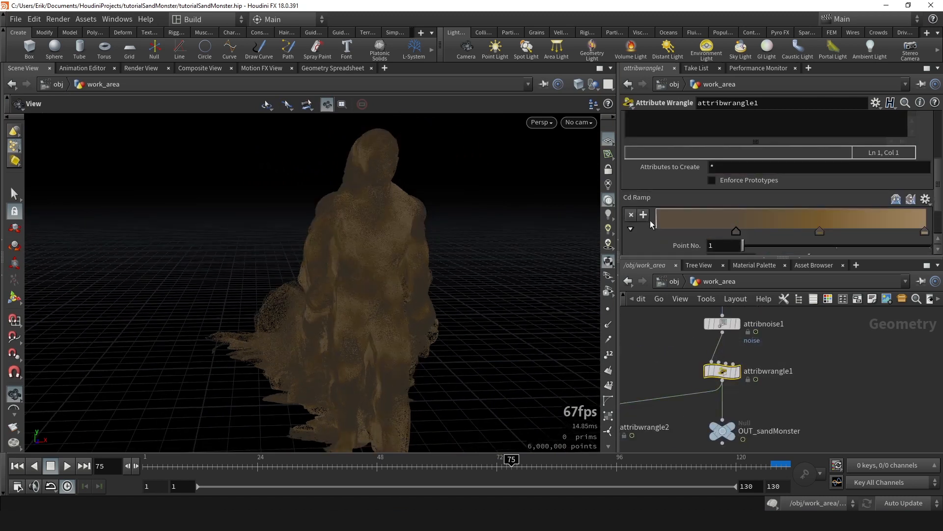
click(770, 136)
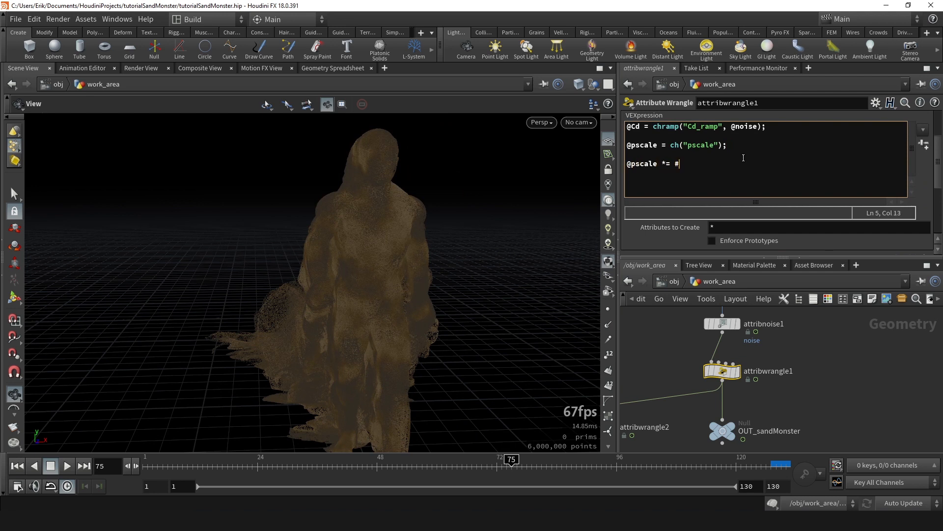
key(BackSpace)
key(BackSpace)
text(e;)
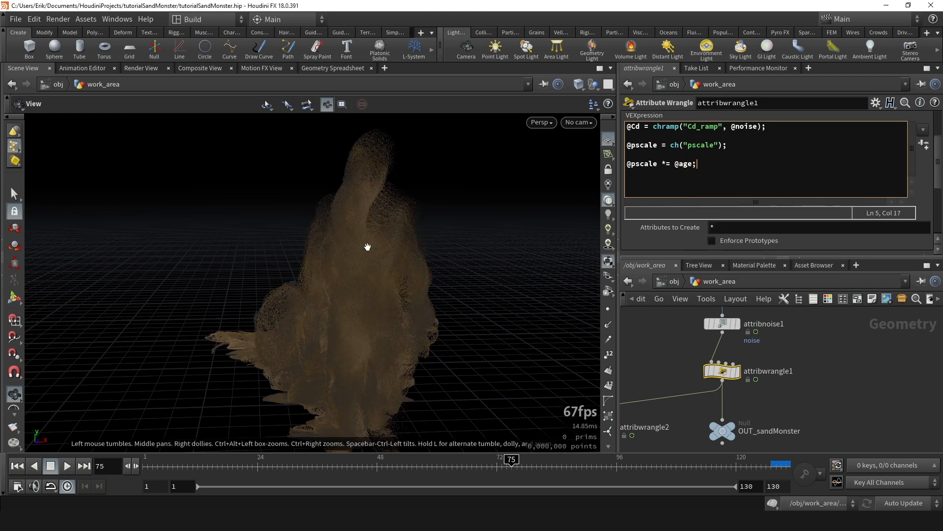
Step: Inspect the age-scaled particles from several angles, including the figure's front edge and the sand trail on the ground
drag(399, 217, 514, 267)
drag(456, 279, 486, 187)
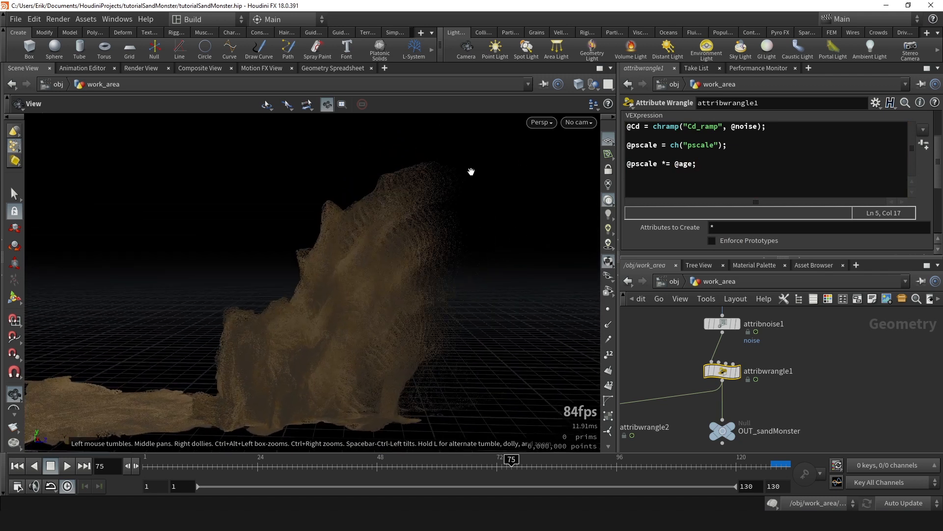
mouse_move(455, 173)
mouse_down()
mouse_move(448, 197)
mouse_move(459, 214)
mouse_move(470, 169)
mouse_up()
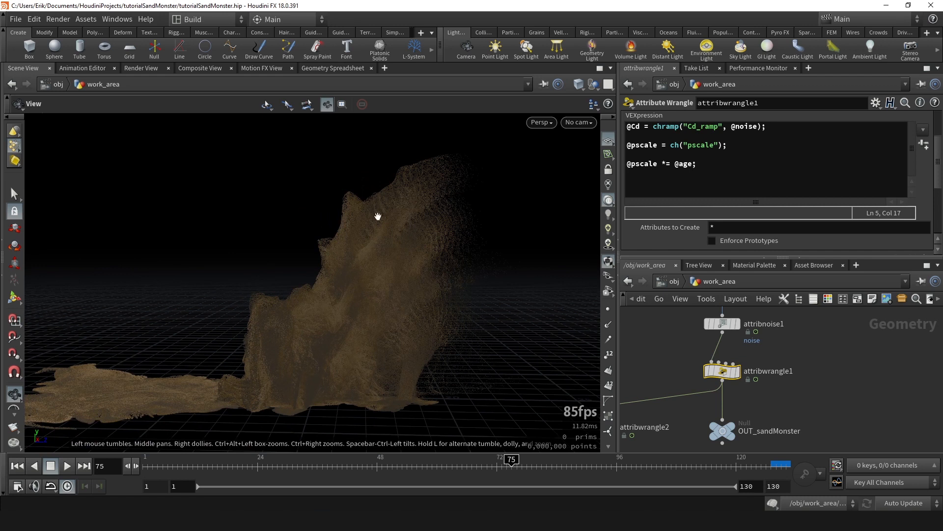
drag(427, 228, 466, 163)
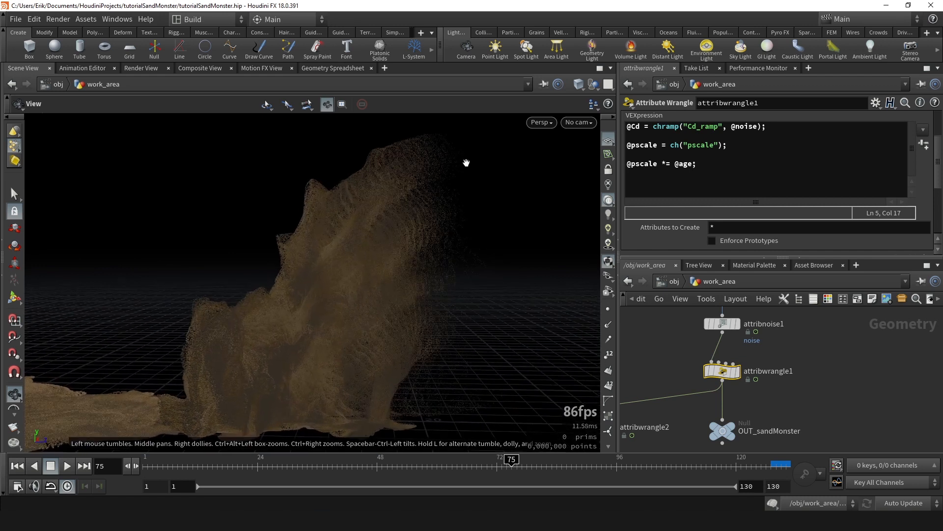
middle_drag(325, 222, 345, 252)
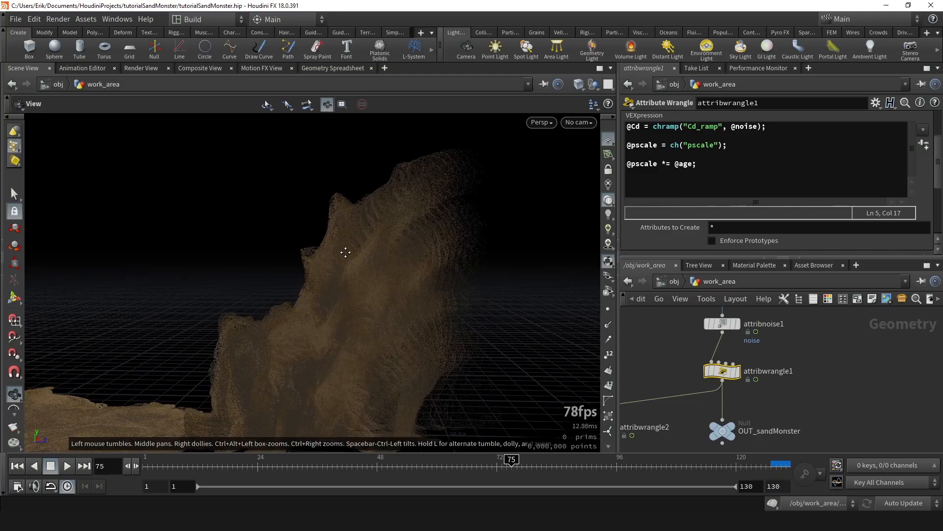
middle_drag(150, 345, 250, 261)
right_drag(155, 366, 223, 344)
drag(223, 344, 337, 261)
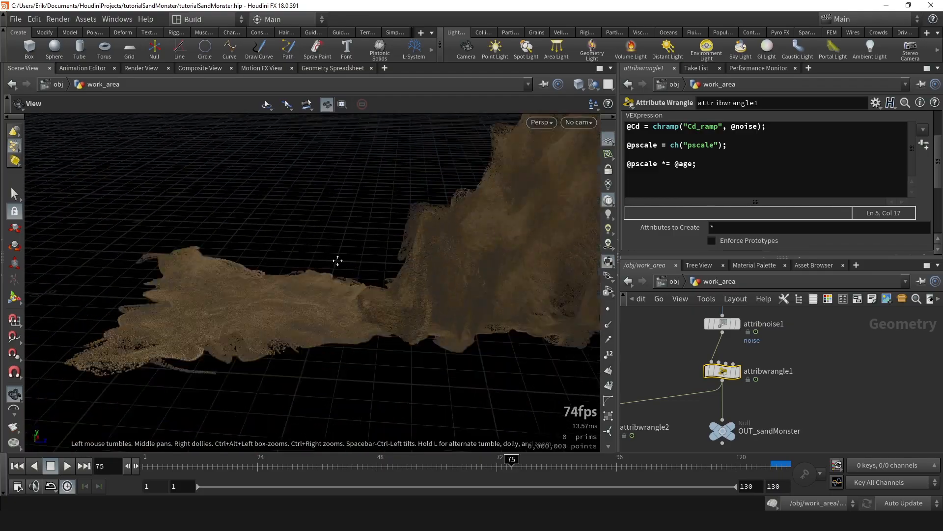
right_drag(338, 261, 337, 256)
mouse_move(337, 256)
mouse_down()
mouse_move(351, 207)
mouse_move(324, 257)
mouse_move(349, 292)
mouse_move(345, 243)
mouse_up()
right_drag(345, 244, 200, 316)
drag(200, 316, 337, 241)
right_drag(337, 240, 368, 265)
middle_drag(368, 266, 437, 282)
right_drag(437, 282, 483, 263)
middle_drag(484, 262, 418, 285)
drag(418, 285, 408, 191)
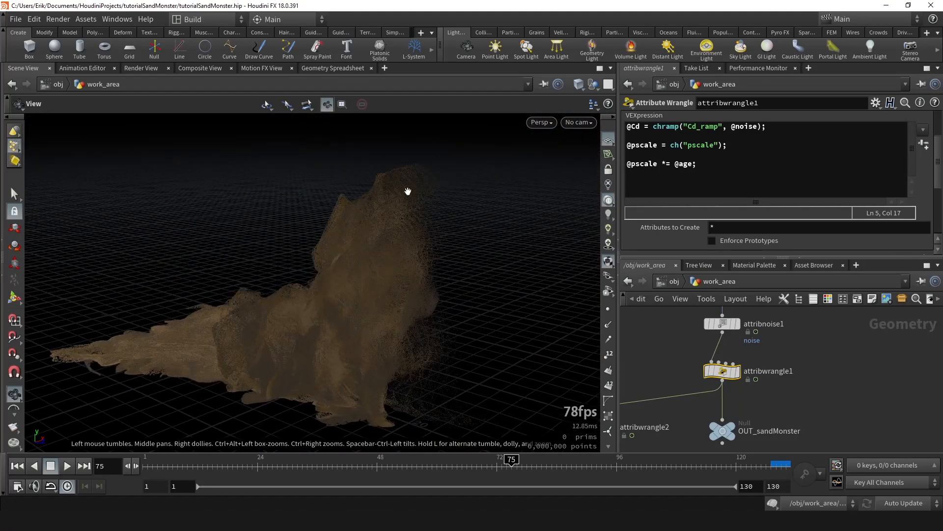
middle_drag(285, 350, 258, 351)
drag(697, 164, 677, 167)
text(fity)
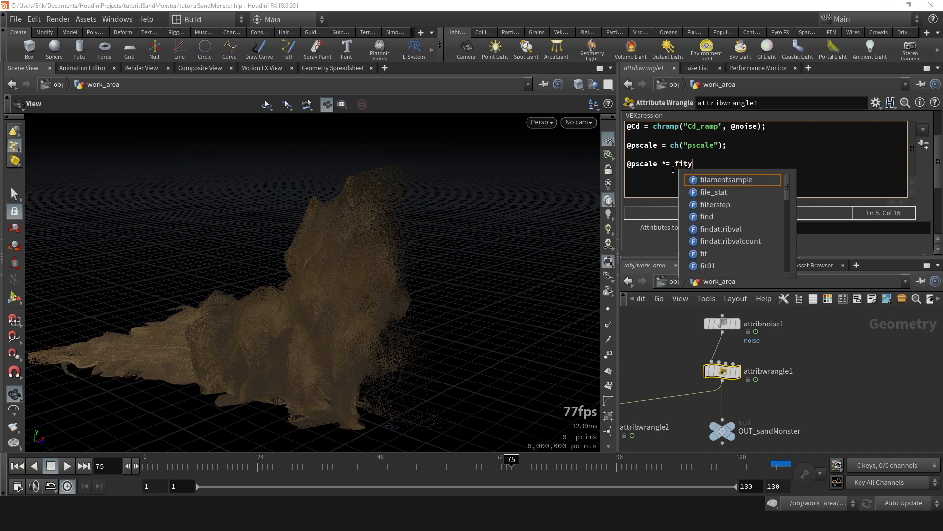
text((#age, )
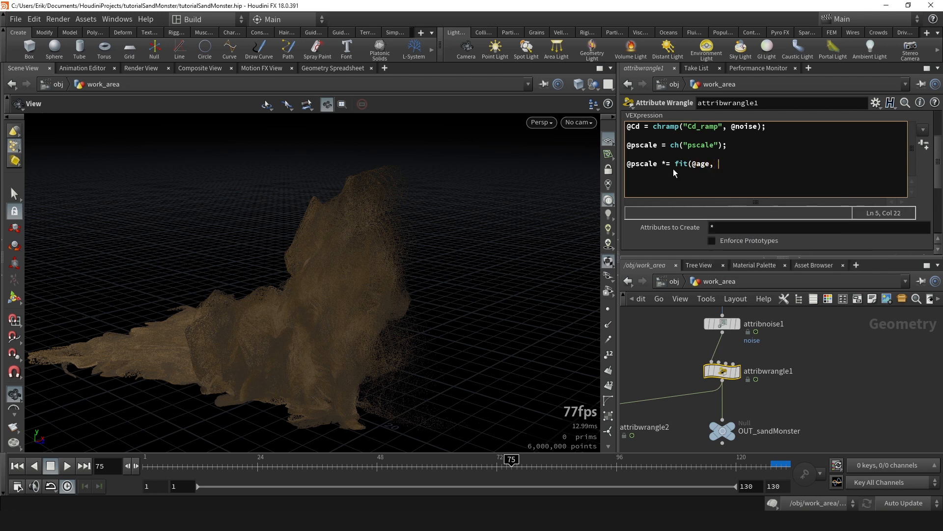
text(0, 1, 1, 0);)
key(ctrl+Return)
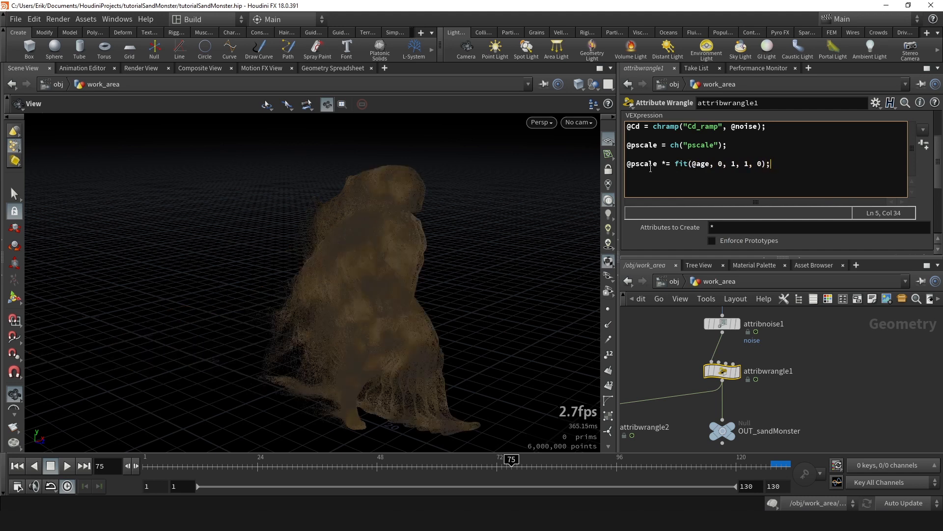
Step: Orbit around the sand figure to examine how the remapped age changes the particle sizes
mouse_move(415, 196)
mouse_down()
mouse_move(396, 180)
mouse_move(400, 190)
mouse_up()
right_drag(400, 190, 410, 127)
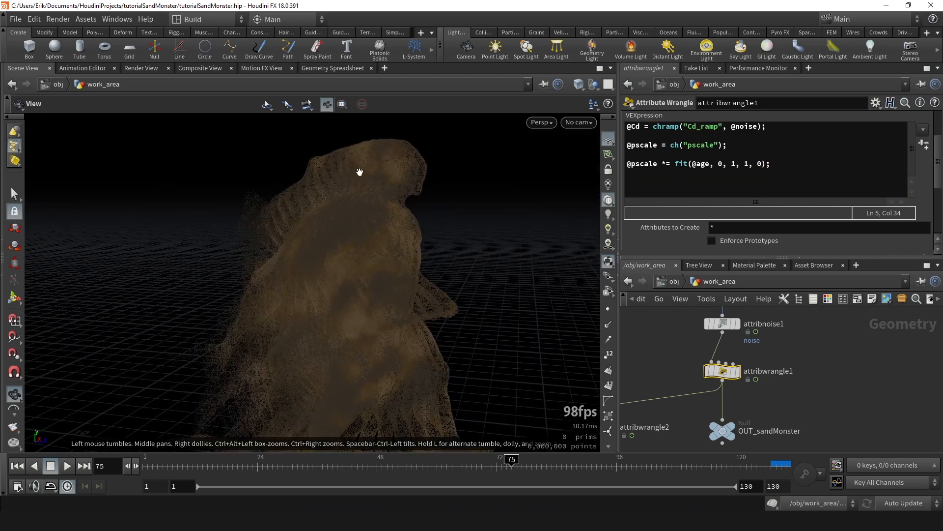
drag(357, 206, 376, 205)
drag(303, 232, 423, 304)
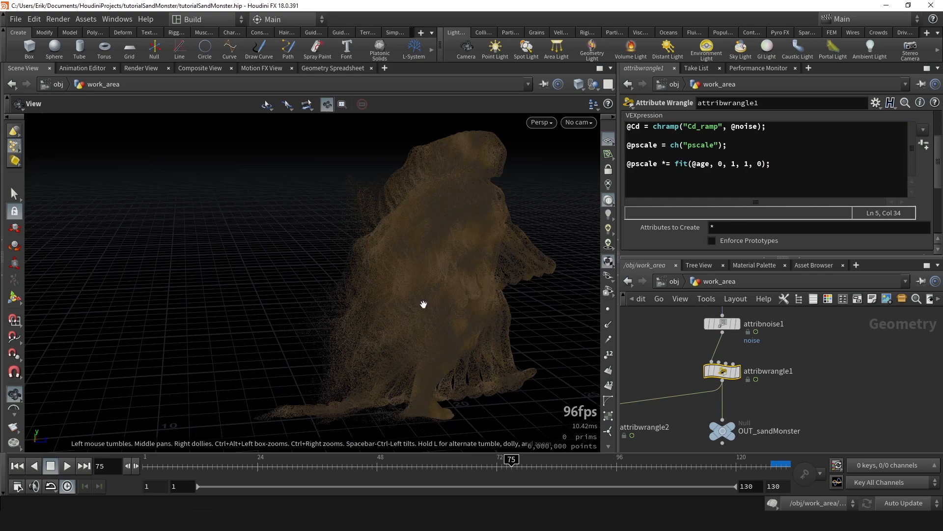
drag(383, 250, 540, 221)
Step: Change the last argument of the age fit function to .6 in attribwrangle1 and apply the code
click(761, 163)
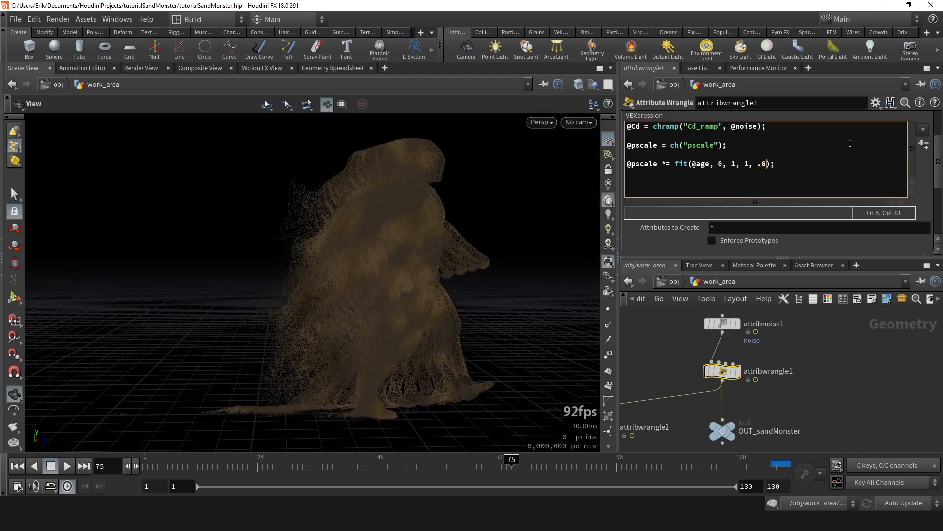
key(ctrl+Return)
mouse_move(398, 278)
middle_down()
mouse_move(446, 248)
mouse_move(392, 291)
middle_up()
Step: Try 1 as the last argument of the fit function, compare the particles with the previous version, and undo the change
click(629, 164)
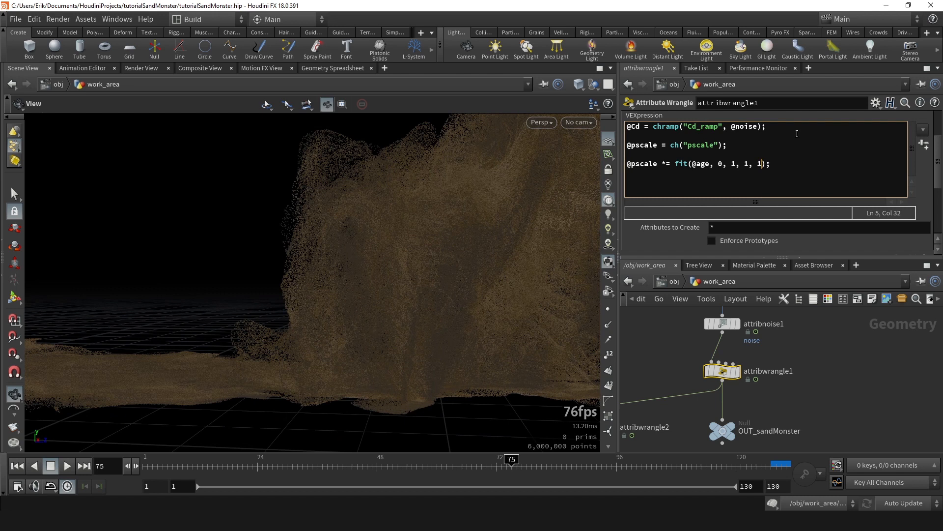
key(ctrl+Return)
right_drag(211, 221, 344, 202)
key(ctrl+z)
key(ctrl+y)
key(ctrl+z)
drag(394, 228, 335, 314)
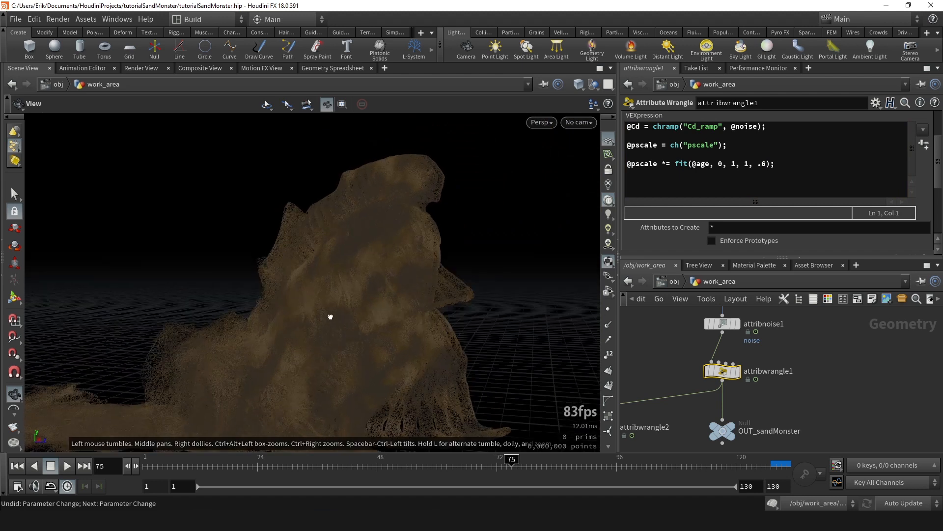
click(734, 165)
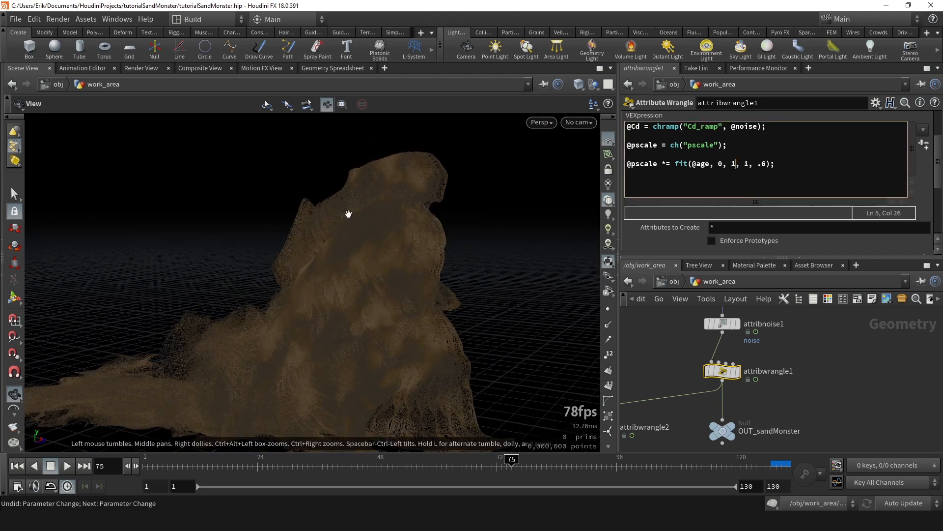
key(BackSpace)
text(.5)
mouse_move(346, 305)
mouse_down()
mouse_move(379, 308)
mouse_move(344, 316)
mouse_up()
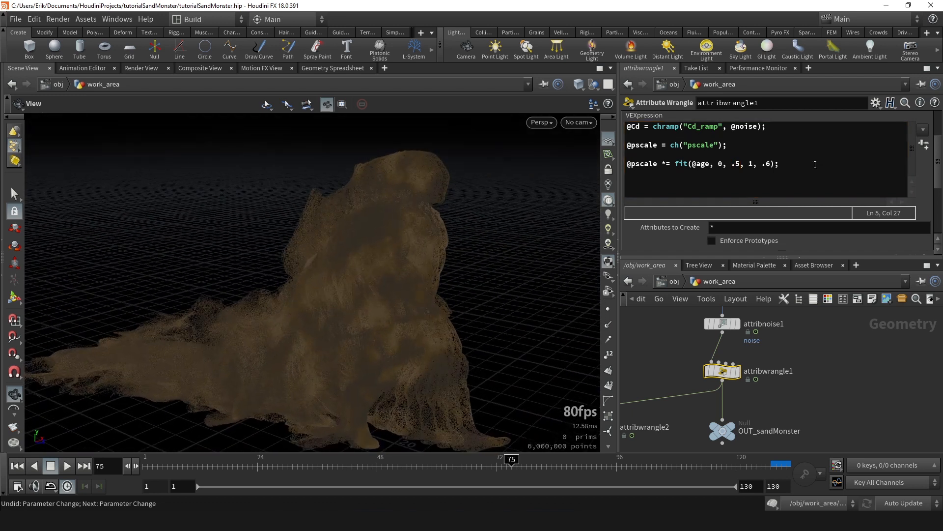
Step: Set the output maximum of the age fit function to .5 and check the resulting sand figure
click(773, 166)
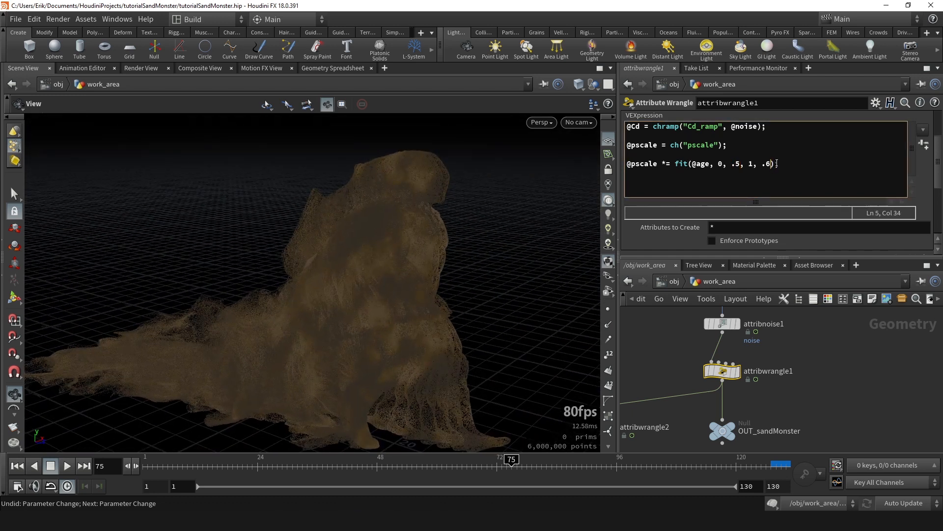
scroll(699, 248, down, 1)
key(BackSpace)
text(5)
scroll(661, 232, down, 3)
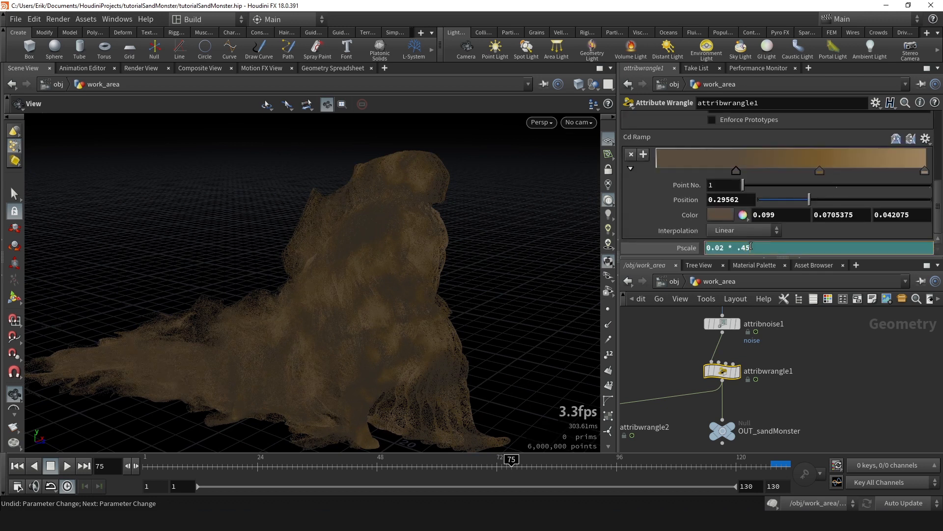
drag(545, 303, 393, 158)
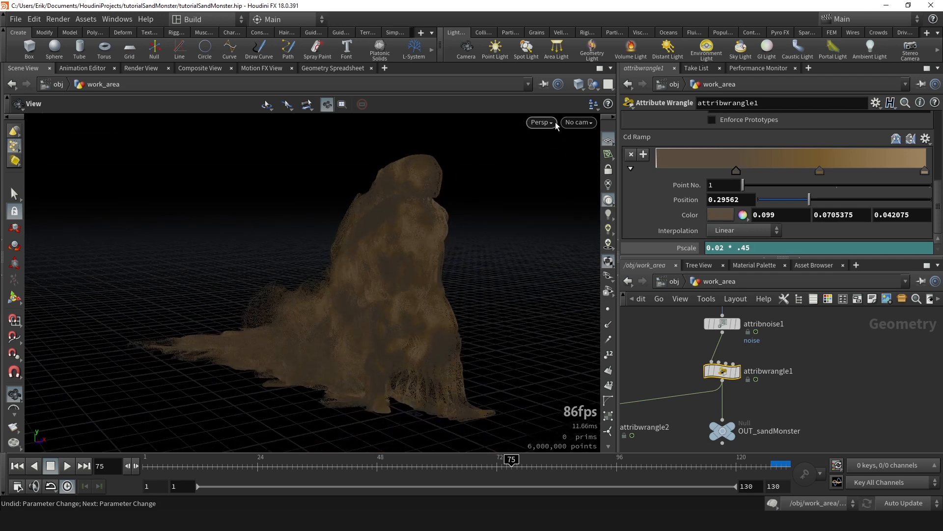
Step: Look through cam1 and start a new Mantra render of the sand monster at frame 75
click(576, 125)
click(572, 178)
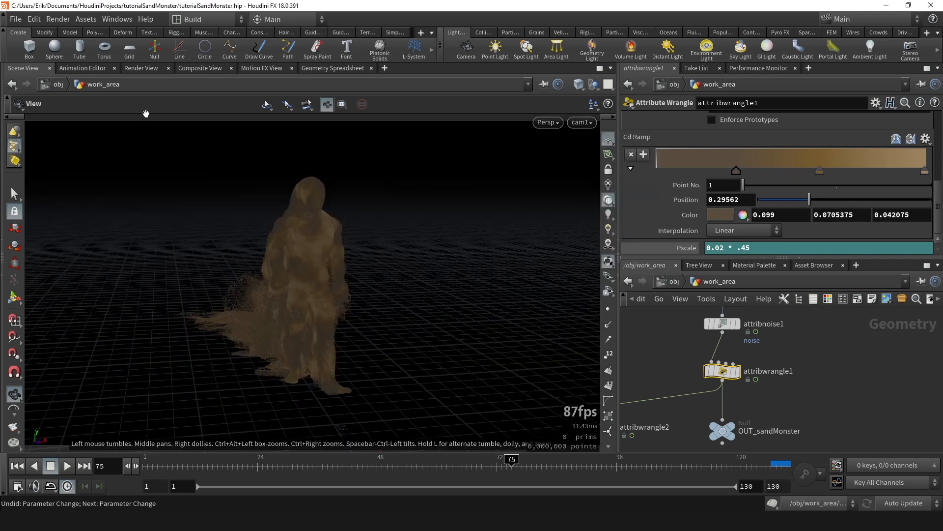
click(140, 69)
click(293, 444)
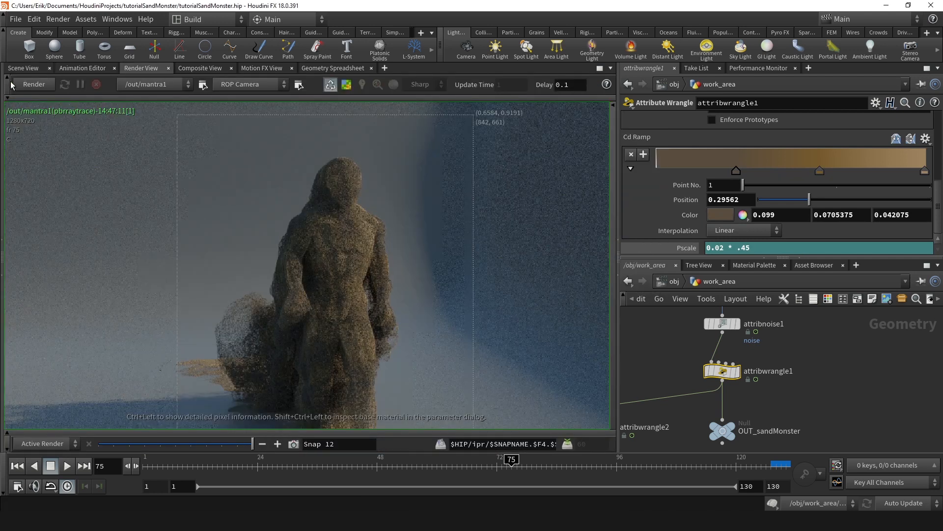
click(37, 89)
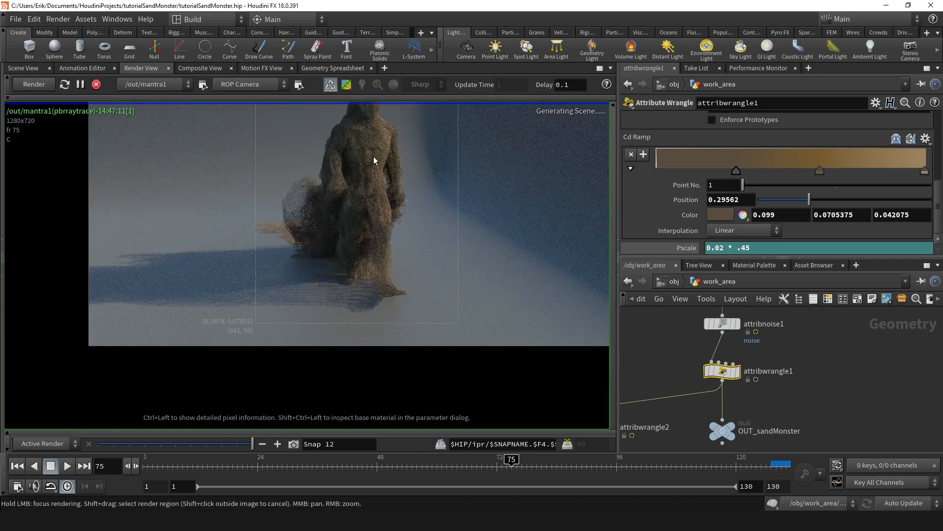
middle_drag(373, 160, 358, 292)
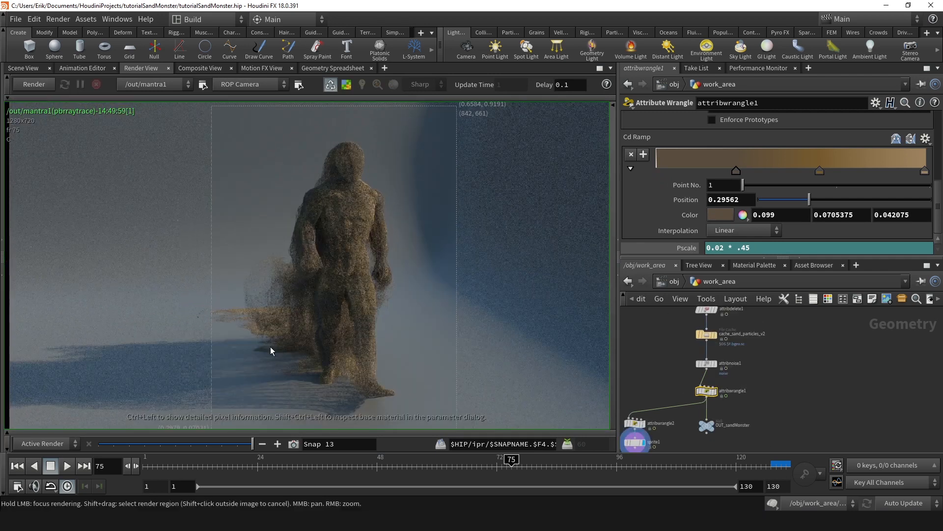
Step: Compare the new render with the previous snapshot, examining the figure's head, body and trailing sand up close
middle_drag(386, 285, 379, 283)
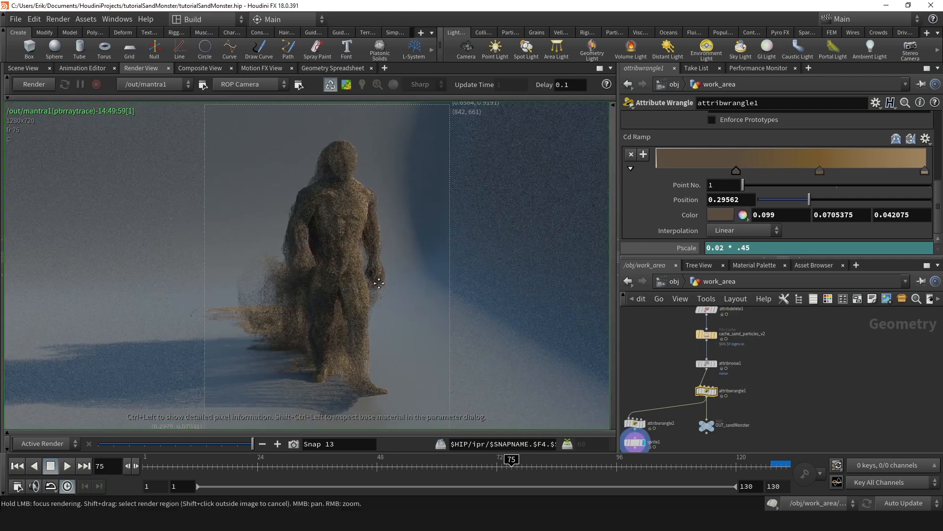
mouse_move(250, 446)
mouse_down()
mouse_move(240, 446)
mouse_move(249, 445)
mouse_up()
right_drag(265, 304, 278, 271)
mouse_move(251, 444)
mouse_down()
mouse_move(243, 444)
mouse_move(257, 441)
mouse_up()
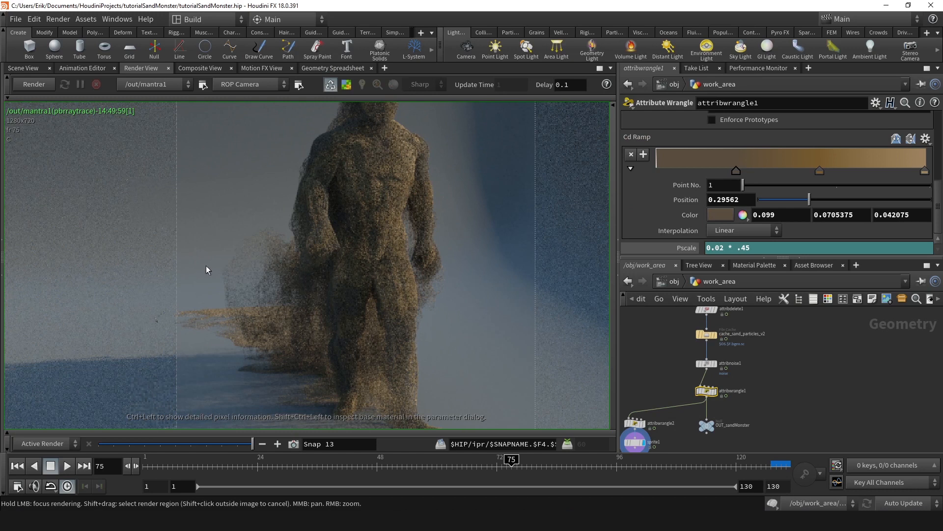
scroll(331, 280, down, 4)
scroll(310, 173, up, 3)
mouse_move(251, 444)
mouse_down()
mouse_move(238, 445)
mouse_move(255, 442)
mouse_up()
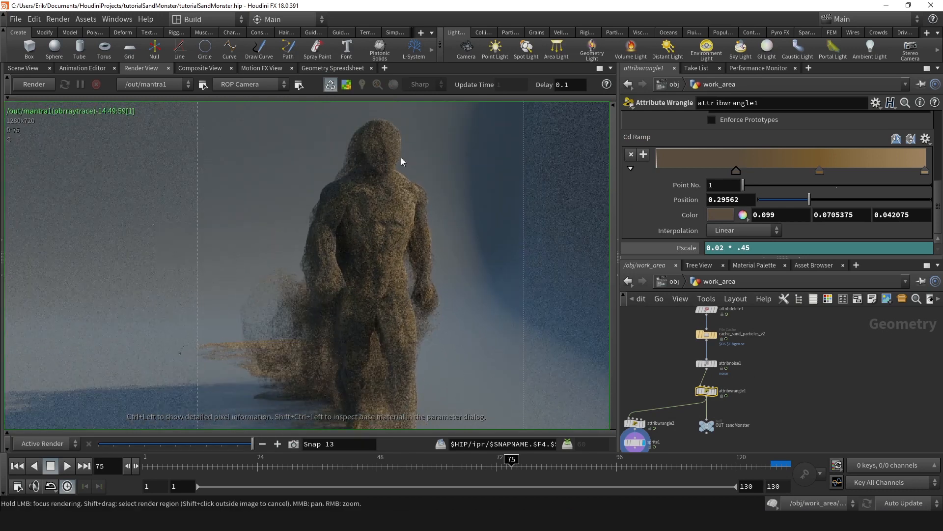
scroll(453, 238, down, 2)
scroll(358, 257, up, 1)
middle_drag(358, 257, 274, 287)
scroll(303, 271, down, 2)
Step: Return to the scene view and examine the sand figure from the side at frame 57
click(23, 67)
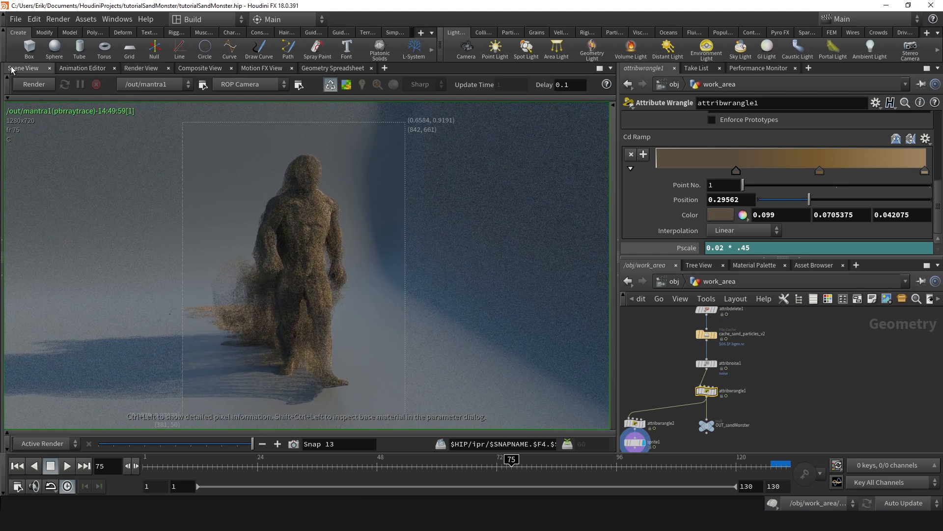
drag(402, 280, 360, 308)
right_drag(360, 307, 467, 270)
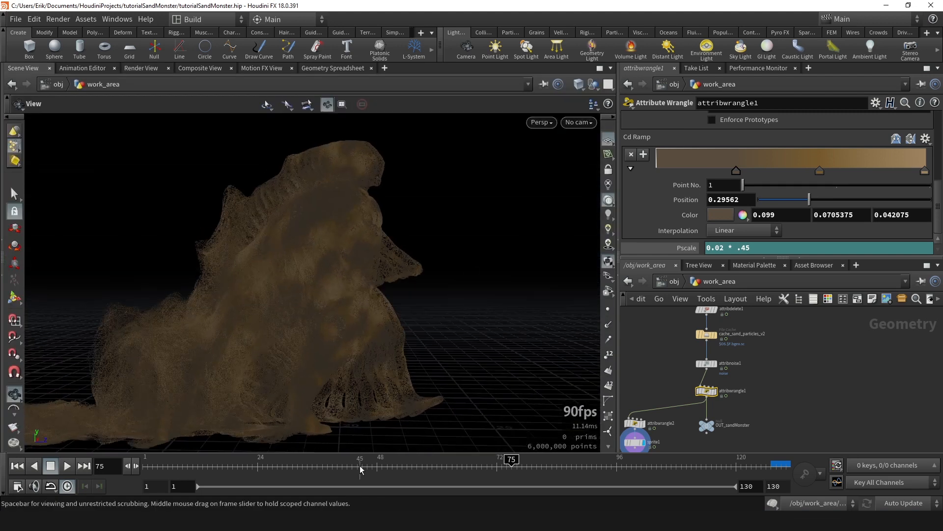
drag(413, 465, 418, 461)
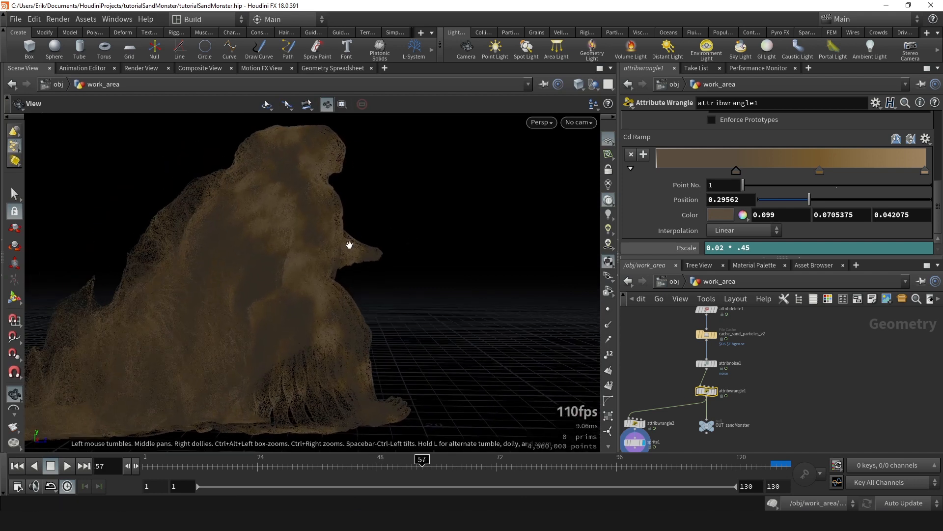
drag(365, 246, 355, 275)
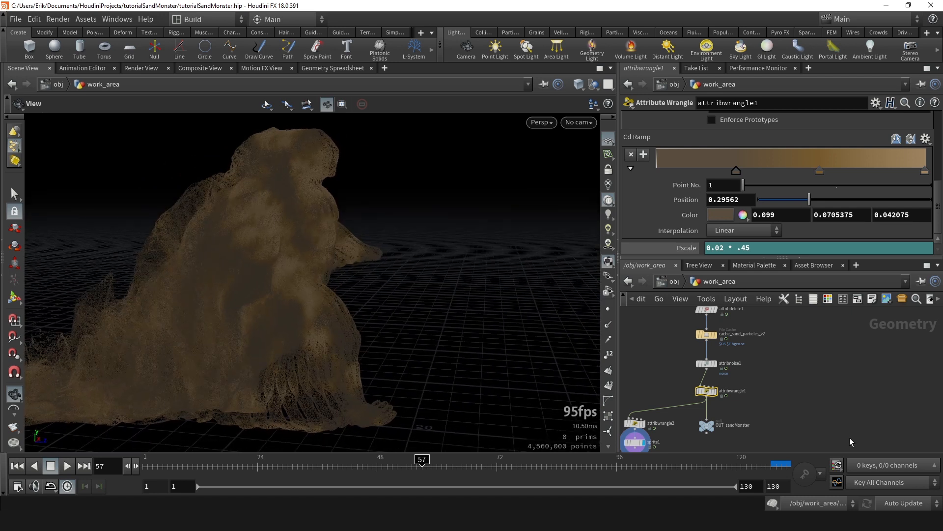
Step: Display the scatter1 node upstream in the network and open its parameters
scroll(850, 437, down, 5)
scroll(739, 351, up, 4)
middle_drag(739, 352, 763, 355)
scroll(763, 354, up, 5)
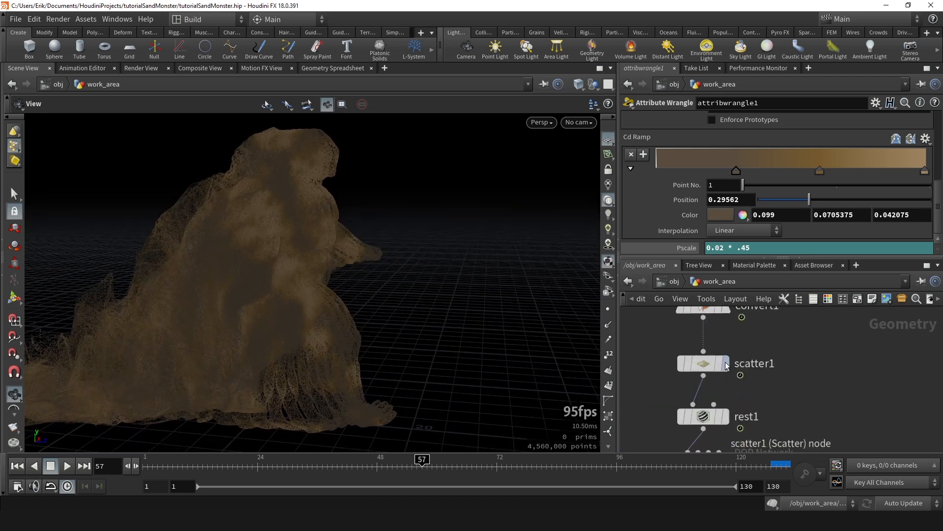
click(726, 363)
click(700, 363)
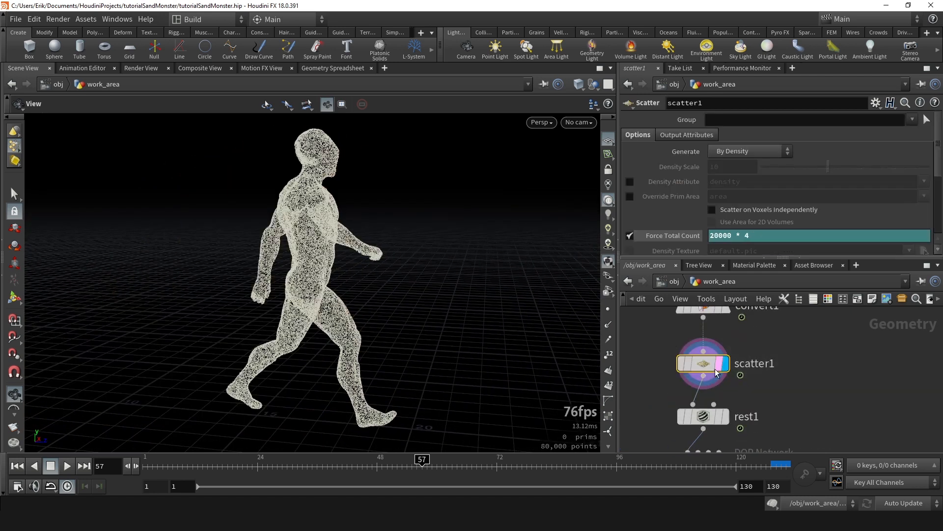
Step: Set the Force Total Count of scatter1 to 80000 * .05
key(Return)
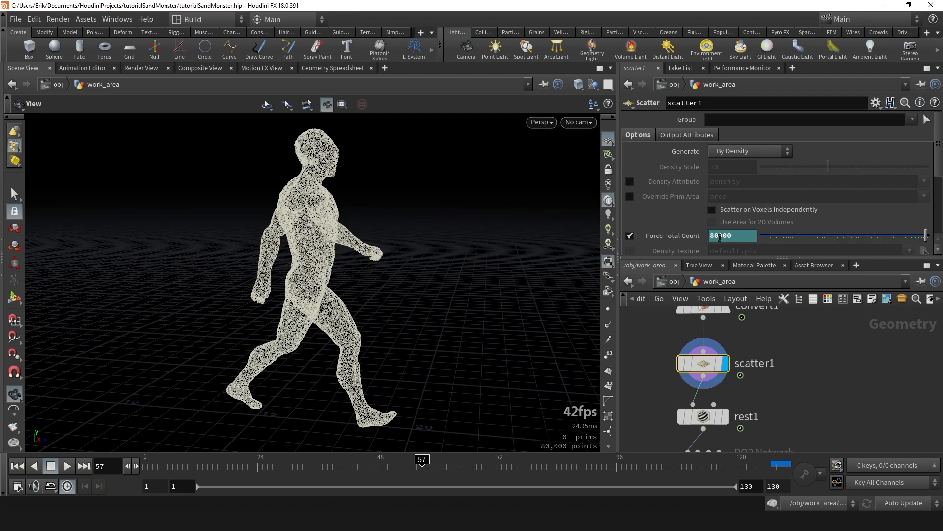
ctrl+shift+click(722, 237)
click(737, 236)
text(* )
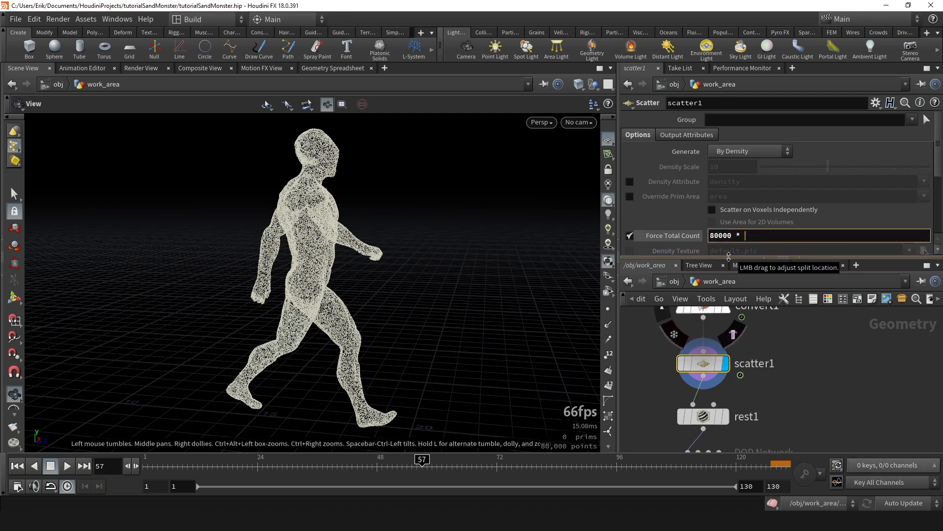
text(.05)
key(Return)
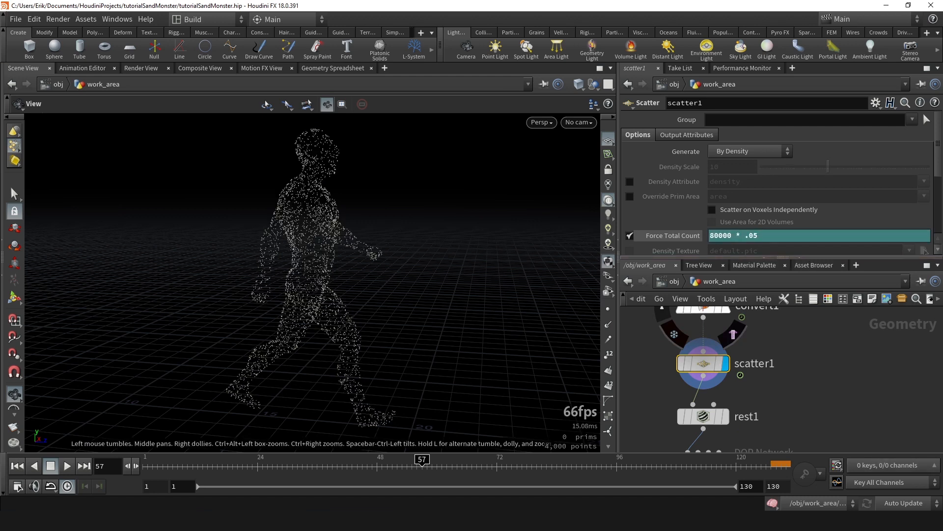
Step: Check the scattered points at frame 48, then set the Force Total Count to 80000 * .02 and scrub to frame 38
click(336, 466)
drag(339, 466, 377, 465)
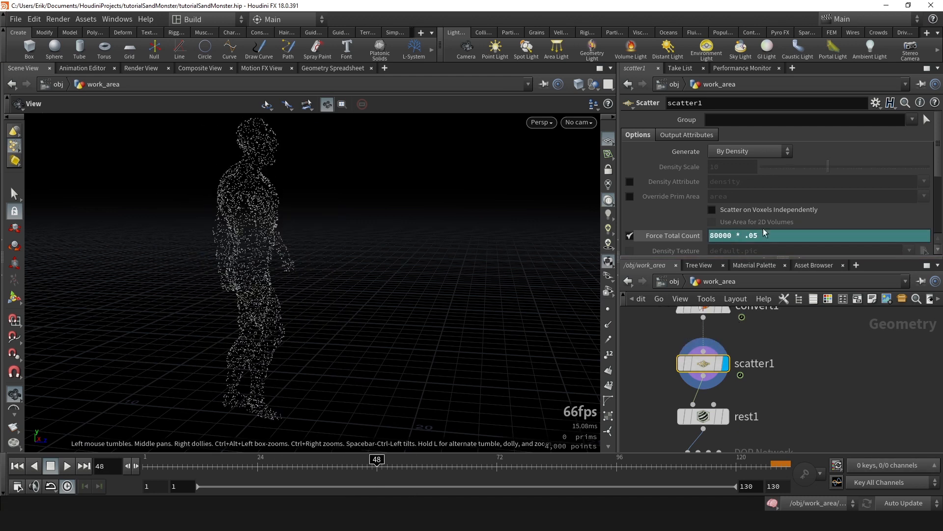
text(2)
key(Return)
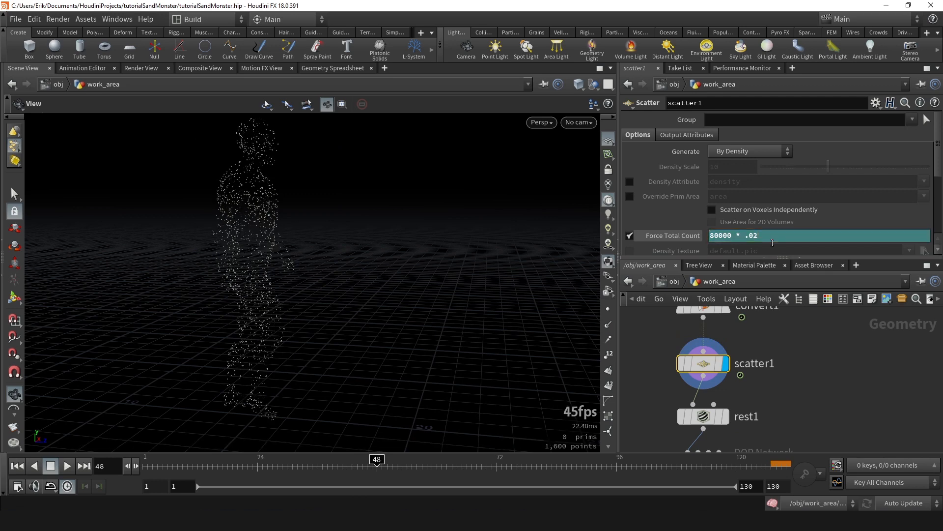
mouse_move(344, 462)
mouse_down()
mouse_move(242, 461)
mouse_move(426, 460)
mouse_move(346, 457)
mouse_move(429, 431)
mouse_move(421, 412)
mouse_move(274, 432)
mouse_move(327, 457)
mouse_up()
Step: Play the simulation inside popnet with the sparser source points and inspect the particles around frame 54
scroll(754, 332, down, 5)
scroll(698, 363, up, 4)
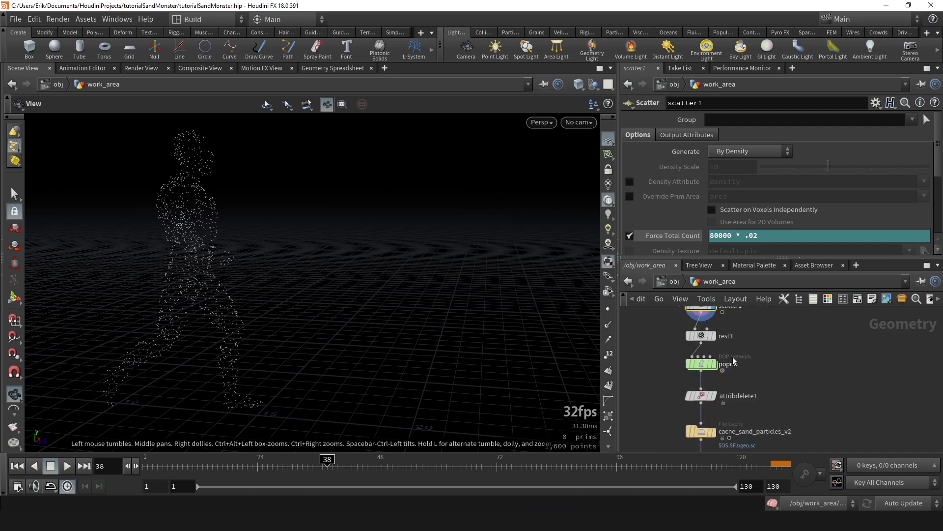
double_click(691, 367)
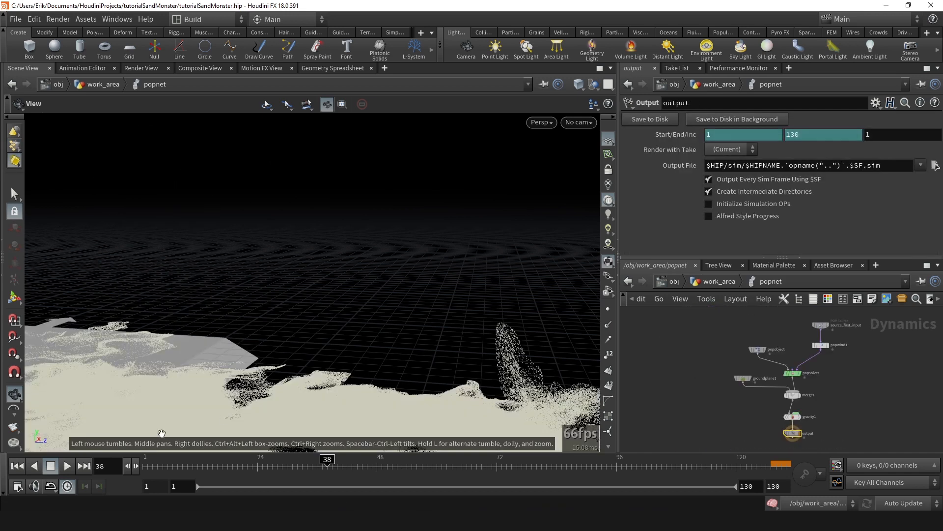
click(67, 466)
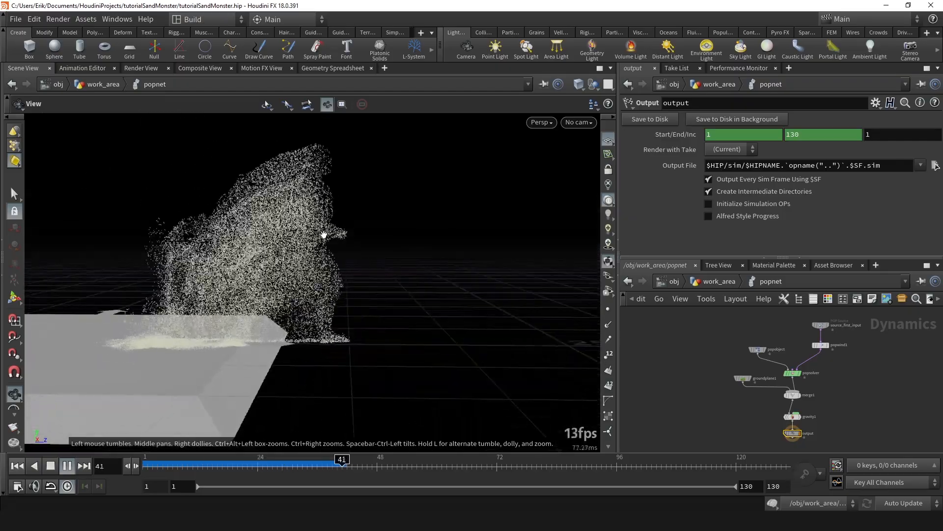
drag(153, 462, 407, 436)
middle_drag(406, 215, 324, 265)
key(u)
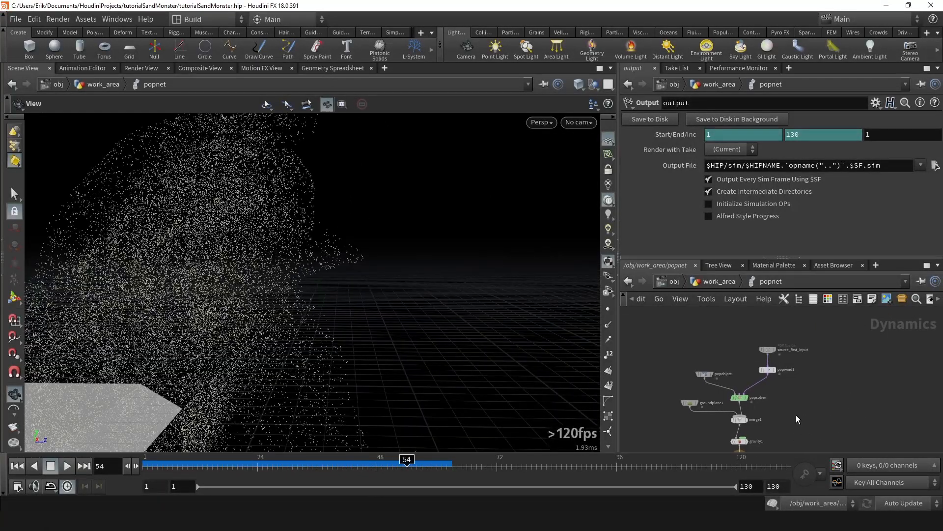
Step: Compare the scattered source points at frame 55 with the simulated particles inside popnet at frame 54
drag(363, 467, 412, 459)
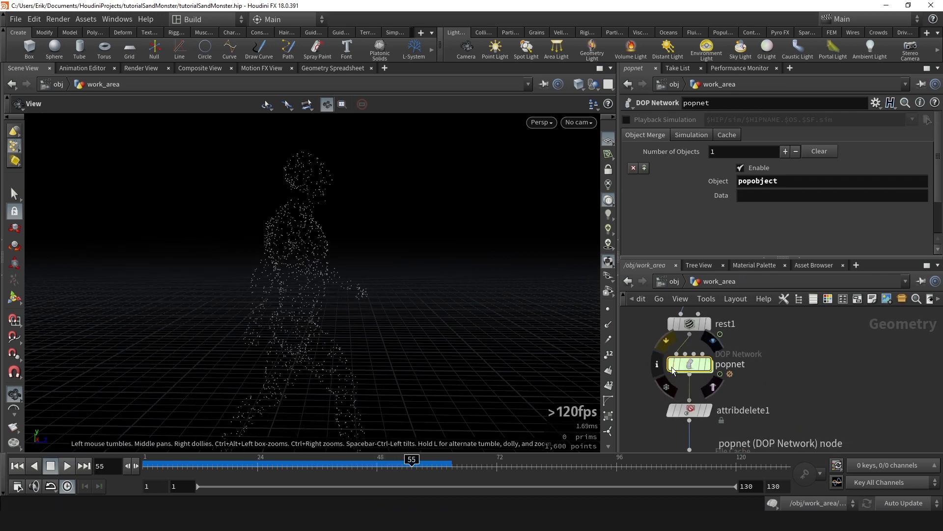
double_click(690, 364)
right_drag(365, 276, 303, 427)
drag(286, 463, 407, 460)
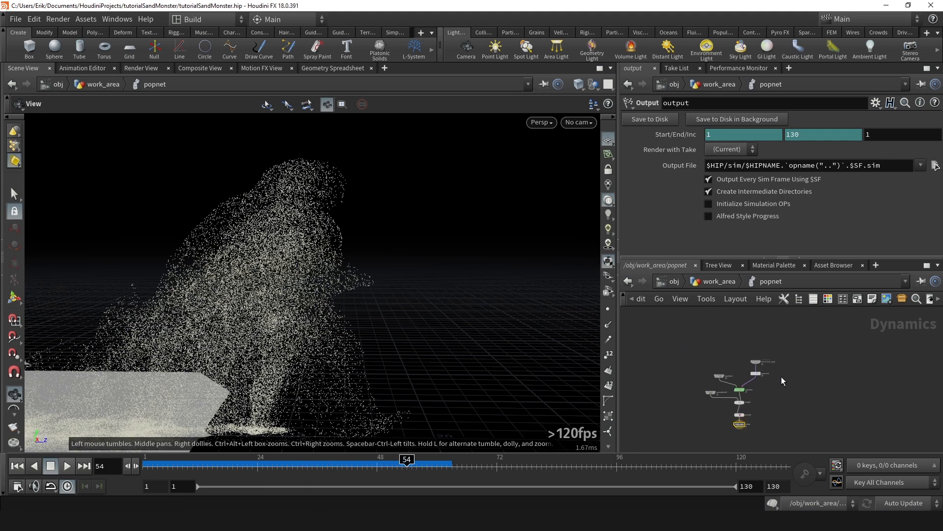
key(u)
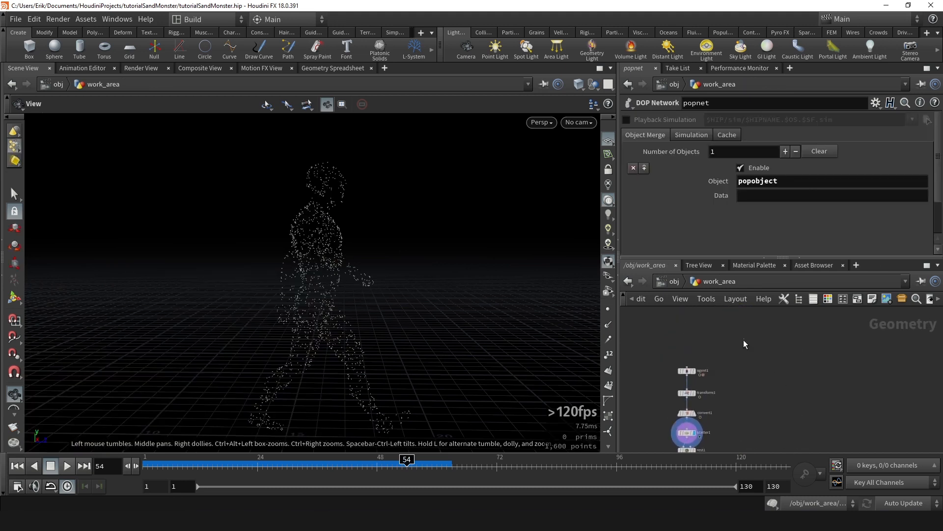
Step: Move convert1 and the nodes above it away from scatter1 to make room, and display convert1's geometry
drag(677, 417, 677, 417)
scroll(694, 400, up, 3)
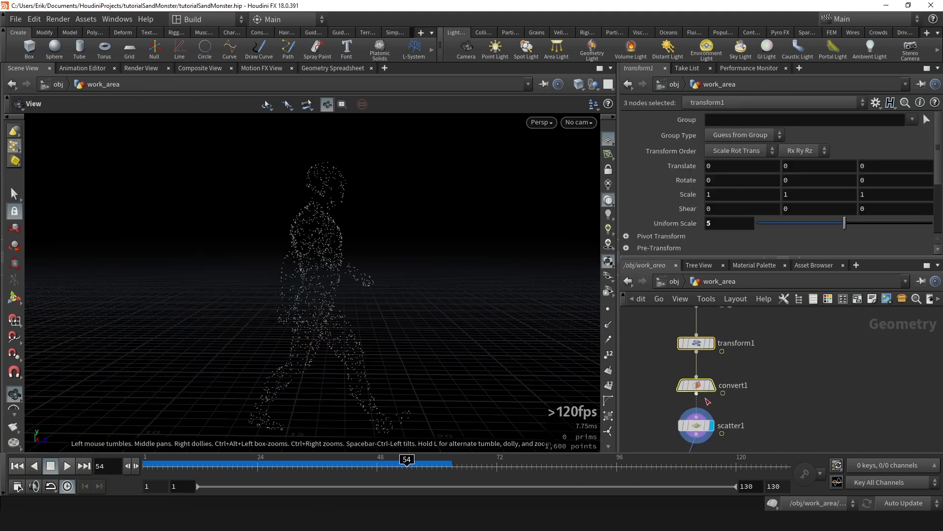
mouse_move(700, 356)
mouse_down()
mouse_move(701, 342)
mouse_move(685, 369)
mouse_move(706, 352)
mouse_up()
click(751, 379)
click(713, 341)
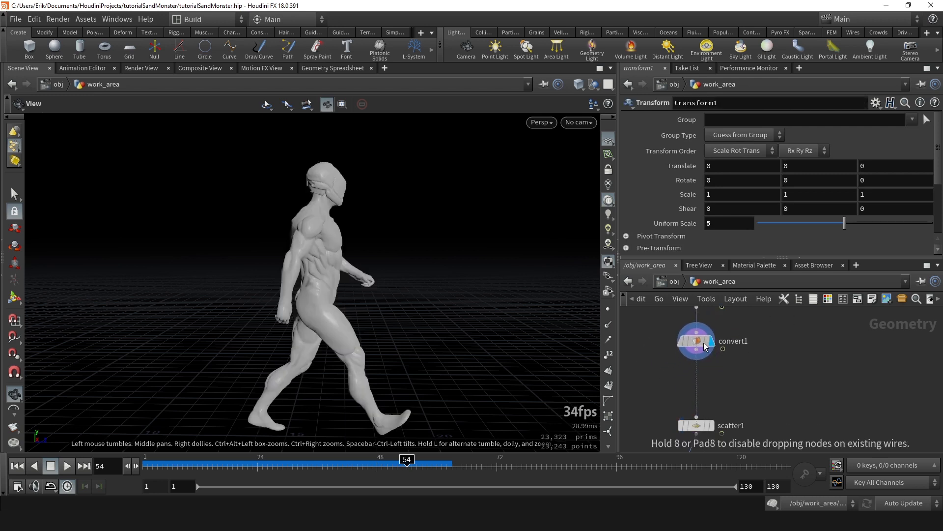
Step: Add a Trail node near convert1, connect convert1's output to it, and display its geometry
key(Tab)
text(trai)
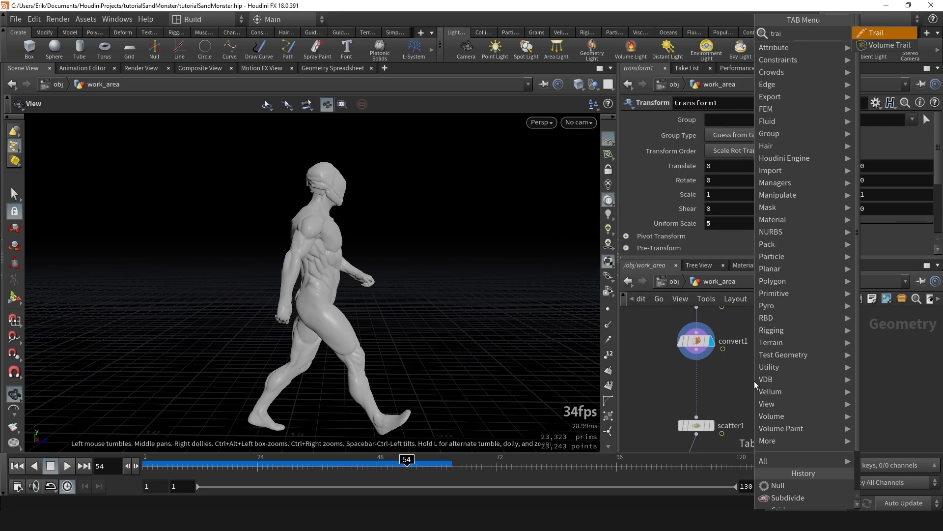
key(Escape)
key(Return)
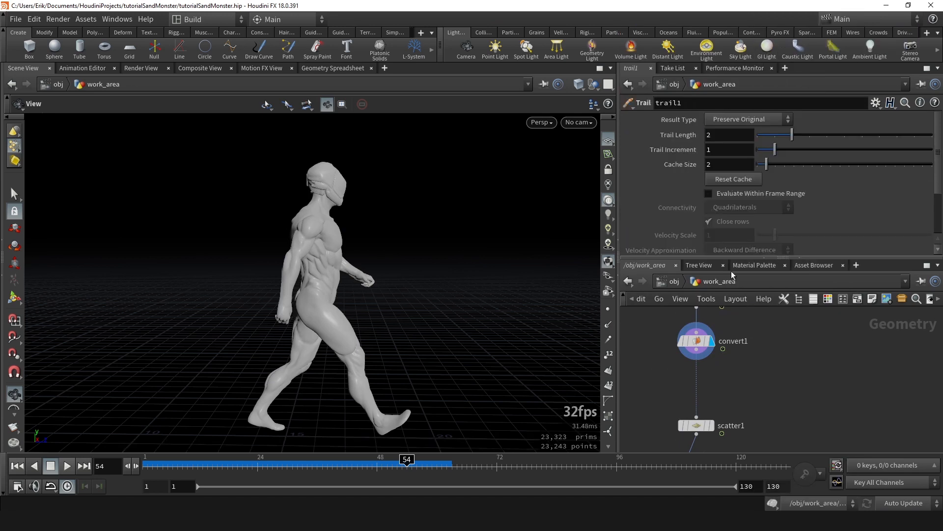
scroll(749, 347, up, 5)
scroll(764, 354, down, 2)
middle_drag(764, 354, 788, 343)
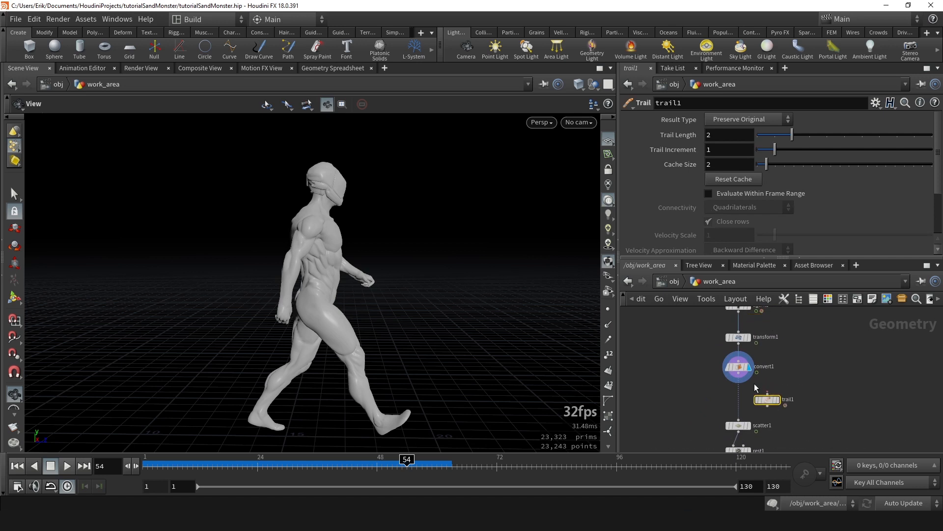
scroll(754, 383, up, 4)
drag(725, 362, 784, 407)
click(806, 419)
Step: Scrub to frame 51 and set trail1's Result Type to Compute Velocity
right_drag(315, 189, 384, 191)
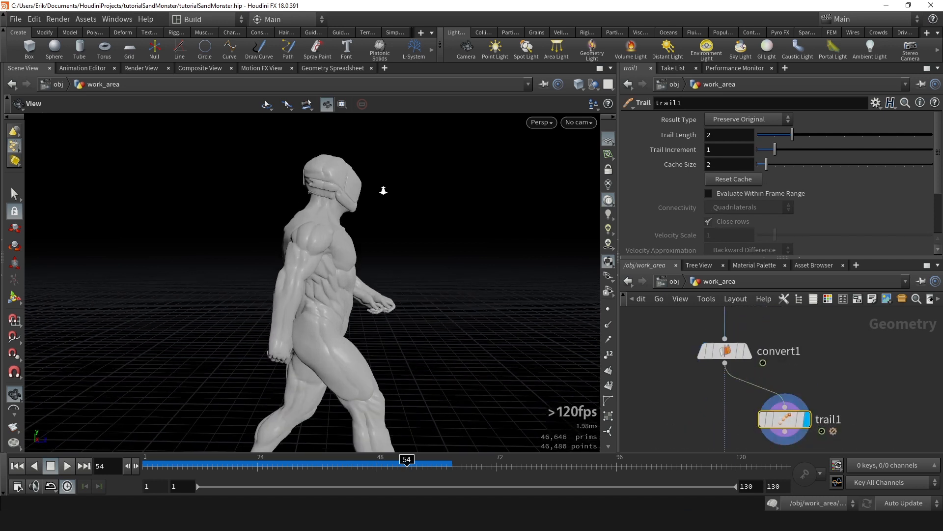
mouse_move(397, 460)
mouse_down()
mouse_move(377, 460)
mouse_move(392, 460)
mouse_up()
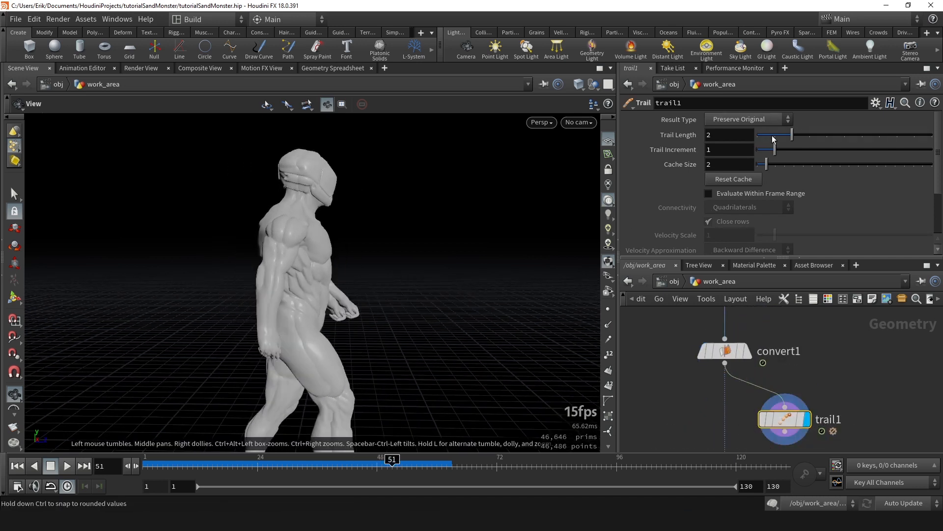
mouse_move(808, 138)
mouse_down()
mouse_move(866, 134)
mouse_move(776, 133)
mouse_move(794, 132)
mouse_up()
middle_drag(334, 221, 349, 202)
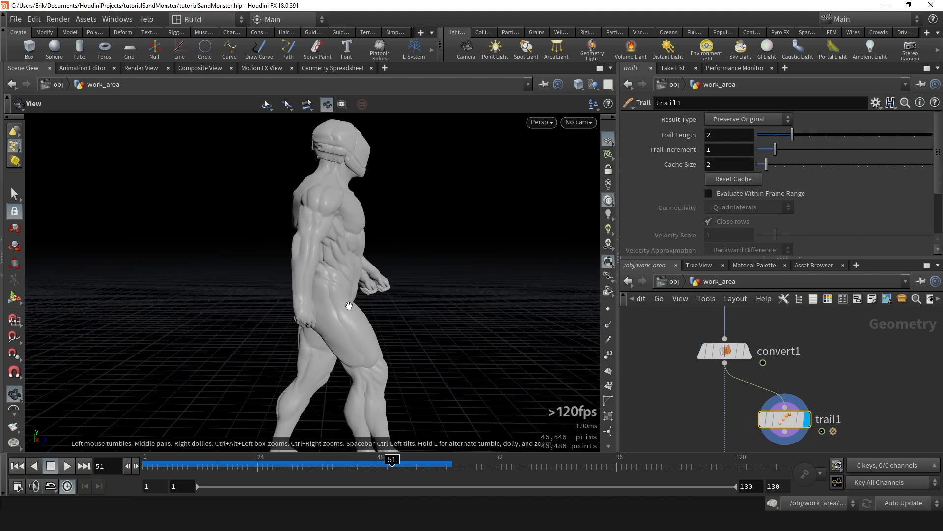
middle_drag(339, 348, 358, 358)
click(727, 120)
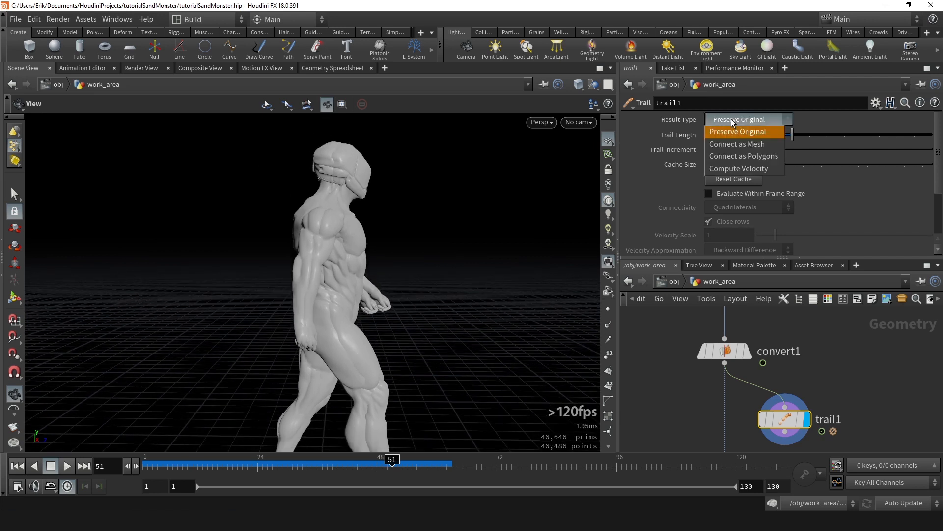
click(730, 167)
Step: Show the point velocity trails in the viewport and examine them on the walking figure around frames 52 to 56
scroll(806, 369, down, 3)
middle_drag(807, 369, 778, 349)
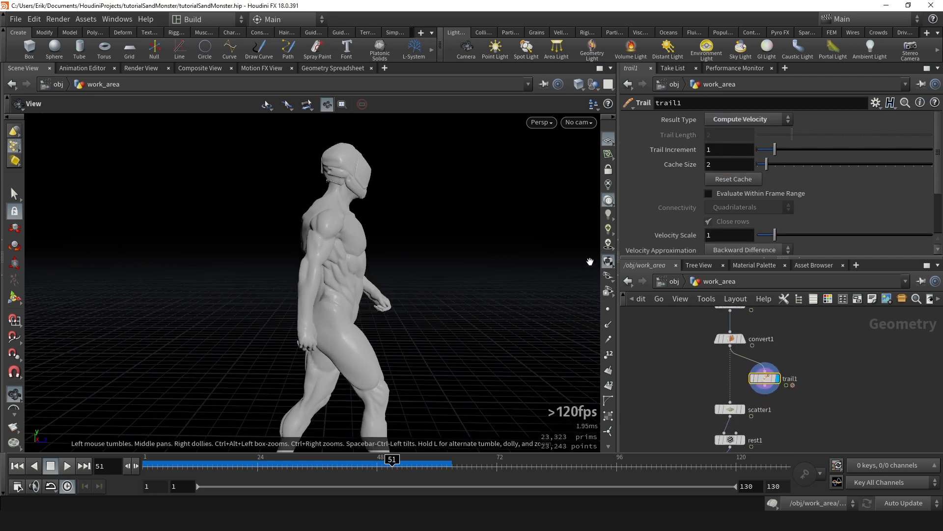
click(608, 340)
mouse_move(377, 469)
mouse_down()
mouse_move(315, 469)
mouse_move(397, 469)
mouse_up()
middle_drag(317, 339, 368, 244)
drag(368, 244, 379, 261)
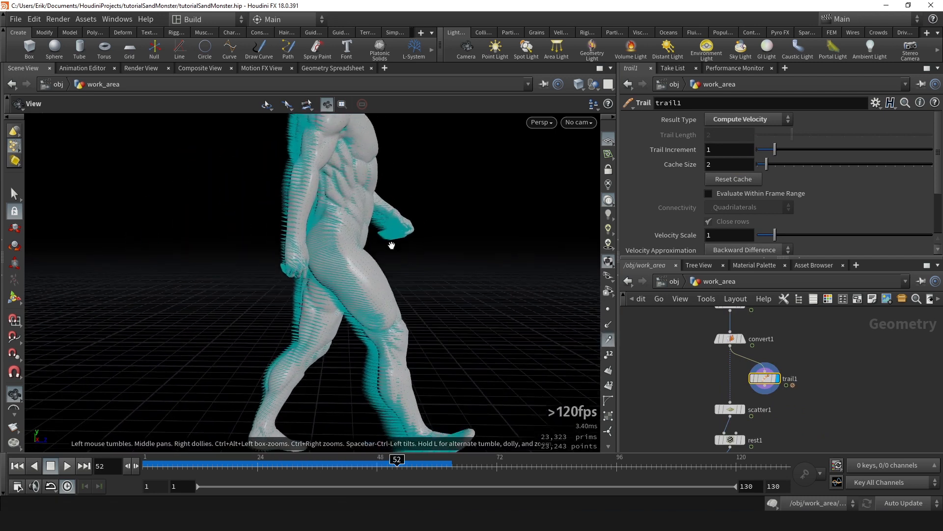
right_drag(379, 261, 501, 183)
middle_drag(501, 184, 379, 209)
drag(419, 250, 436, 236)
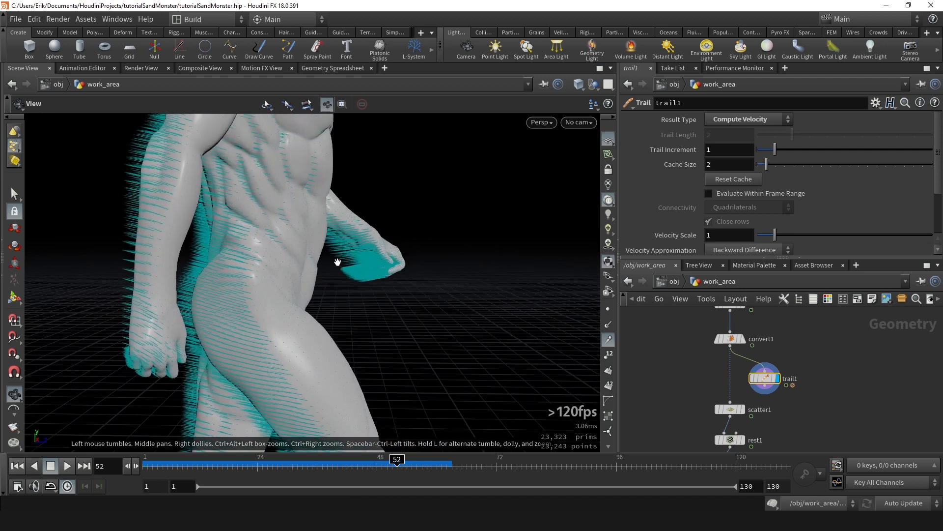
right_drag(327, 279, 190, 326)
middle_drag(314, 262, 301, 249)
drag(398, 470, 416, 481)
Step: Insert trail1 into the connection between convert1 and scatter1
scroll(729, 398, up, 2)
drag(775, 373, 727, 364)
scroll(723, 360, down, 3)
scroll(708, 357, up, 3)
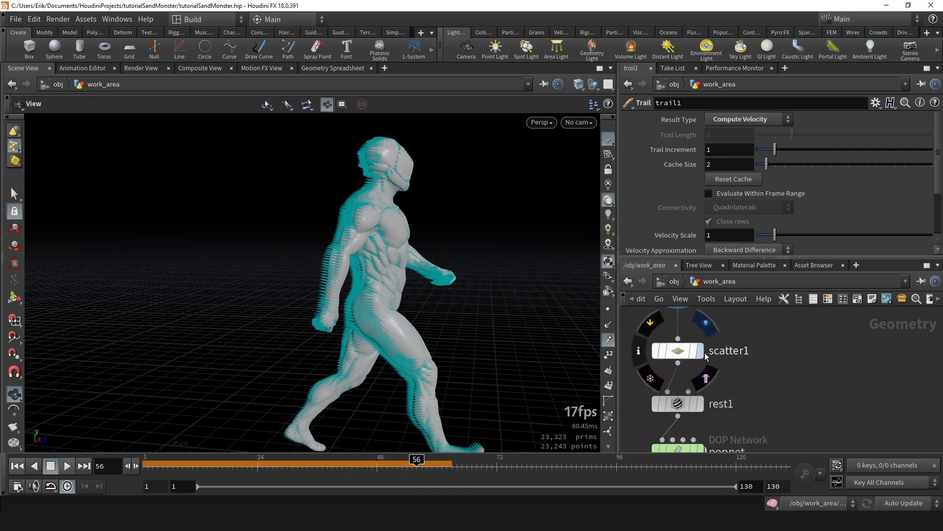
Step: Display scatter1 and compare the velocity trails inside popnet at frames 56 and 1 with the scattered points at frame 1
click(702, 352)
scroll(720, 339, down, 3)
scroll(711, 386, up, 2)
double_click(702, 375)
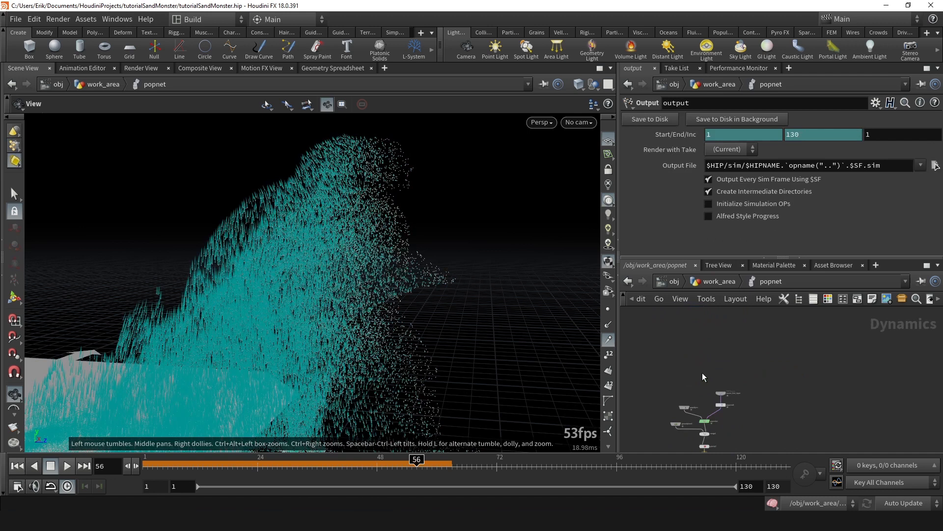
click(146, 475)
scroll(660, 409, up, 2)
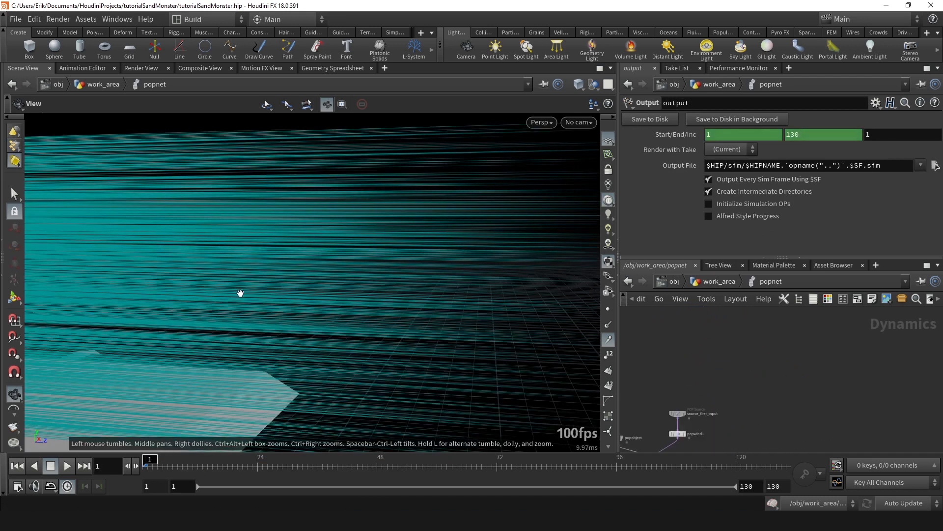
drag(240, 293, 169, 312)
key(u)
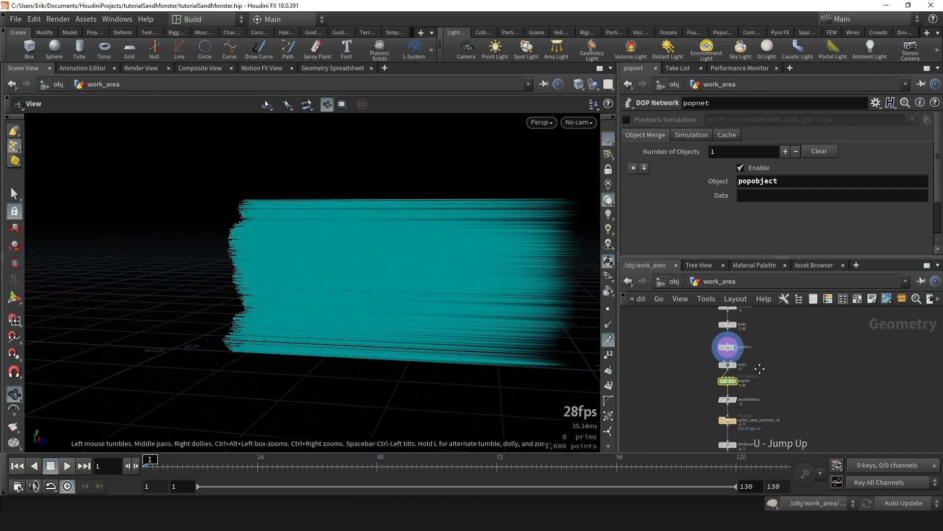
right_drag(393, 267, 511, 281)
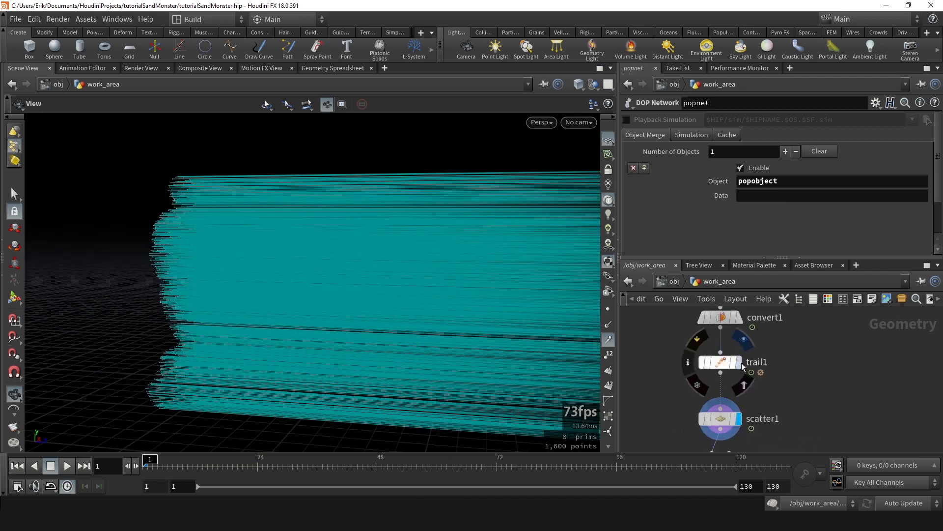
Step: Display trail1 and compare its velocity trails at frames -1 and 1
click(738, 362)
middle_drag(98, 472, 88, 473)
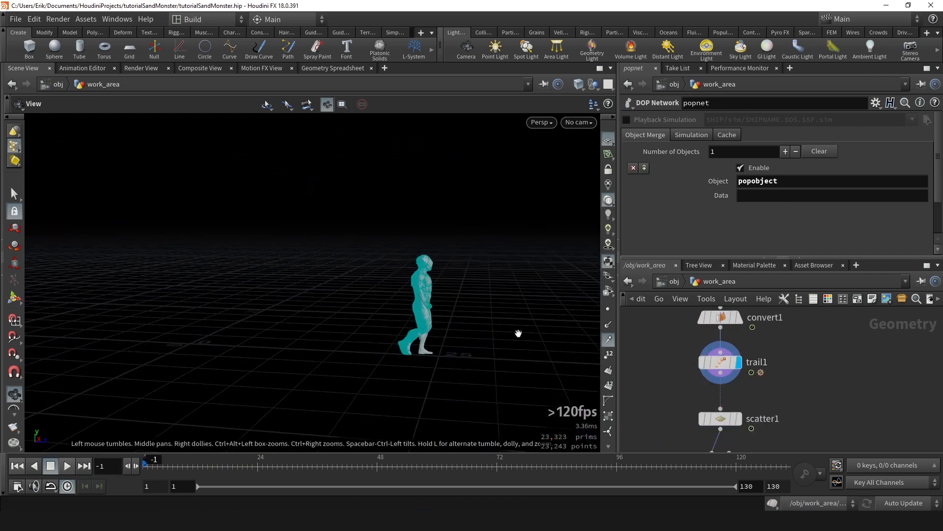
click(146, 464)
right_drag(219, 280, 334, 283)
Step: Keyframe trail1's Velocity Scale at 0 on frame 1 and at 1 on frame 2
scroll(729, 382, down, 3)
drag(770, 330, 716, 376)
scroll(713, 392, up, 4)
click(710, 360)
drag(778, 237, 732, 240)
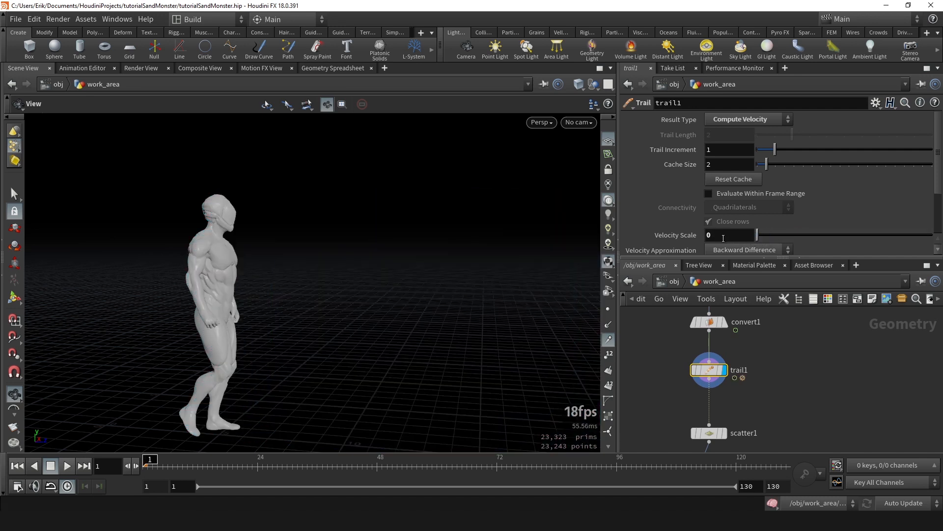
click(794, 390)
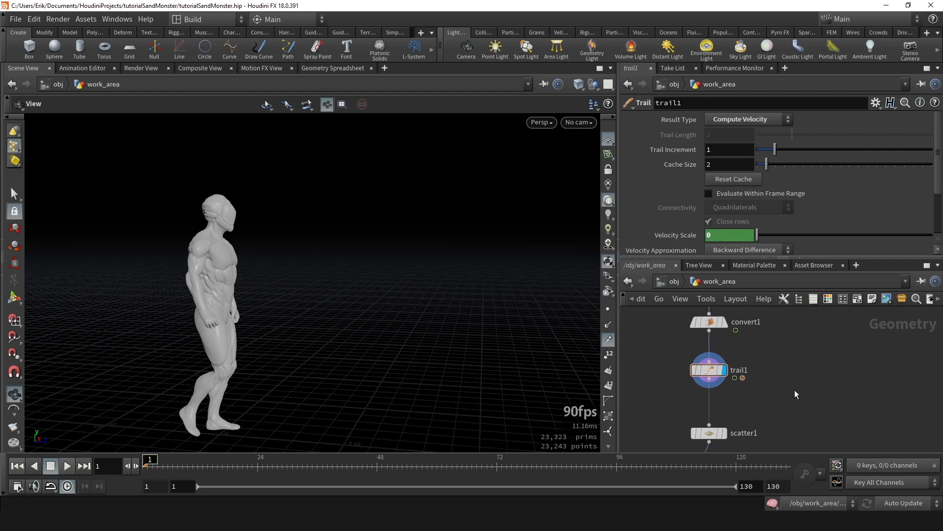
key(Right)
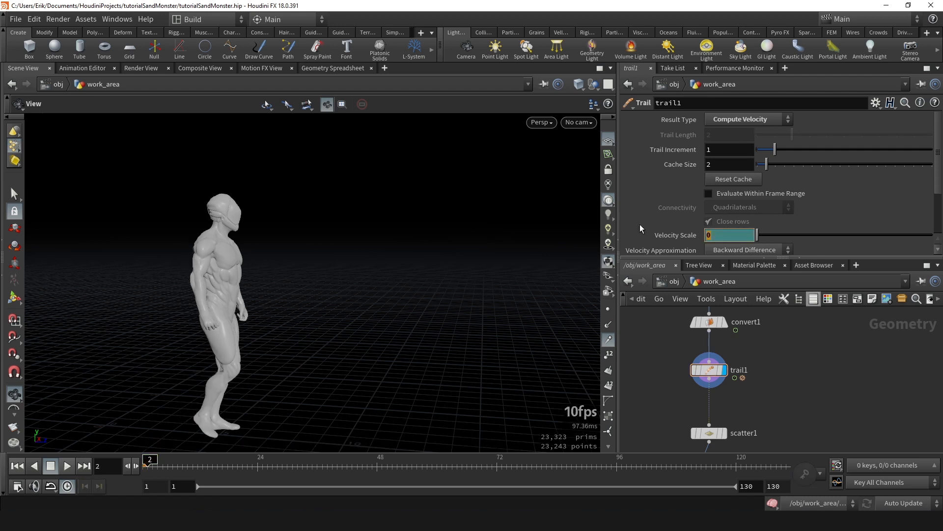
text(1)
key(Return)
Step: Scrub through the animation to check trail1's velocity trails with the keyed scale, stopping at frame 21
drag(145, 458, 502, 459)
scroll(294, 294, up, 1)
scroll(294, 294, down, 3)
drag(753, 466, 567, 469)
scroll(752, 373, down, 3)
middle_drag(752, 373, 751, 314)
scroll(718, 375, up, 3)
drag(570, 458, 244, 459)
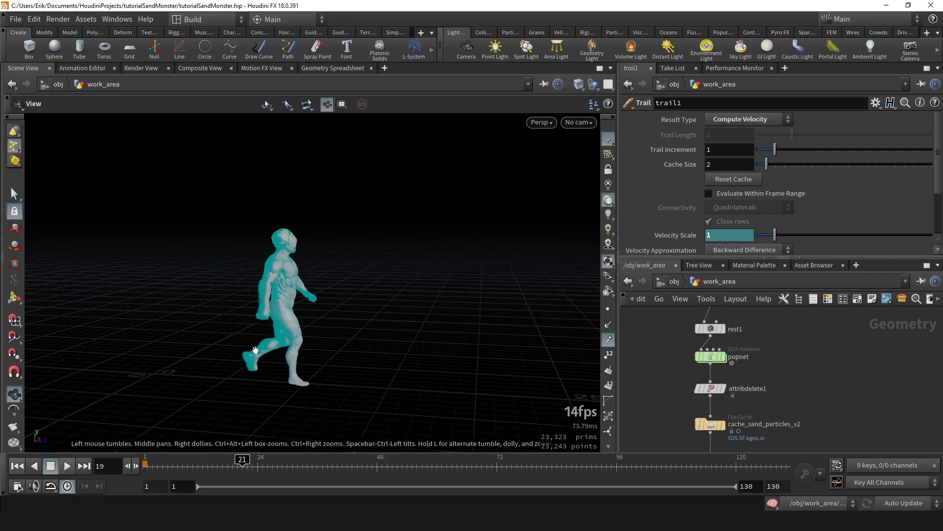
Step: Hide the velocity trails, return to frame 1, and review the Initial Velocity settings of source_first_input inside popnet
scroll(246, 381, up, 2)
double_click(711, 356)
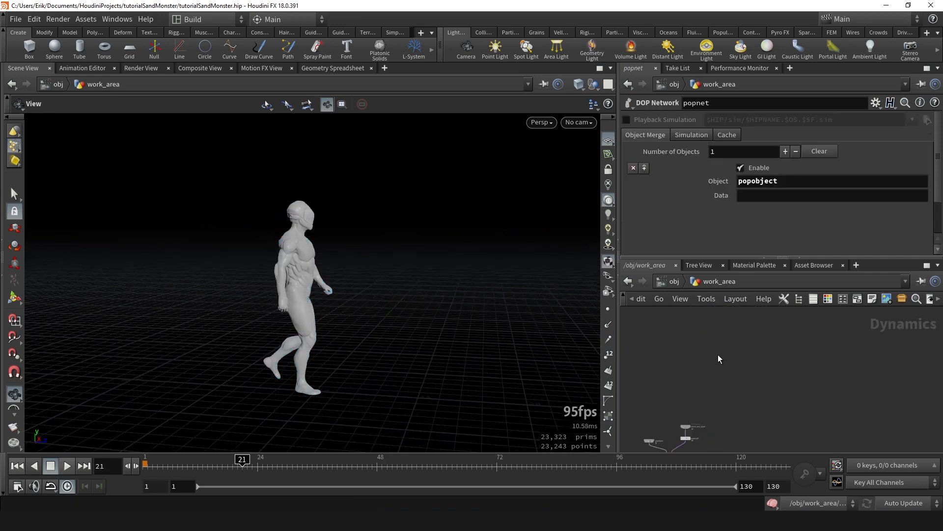
click(736, 384)
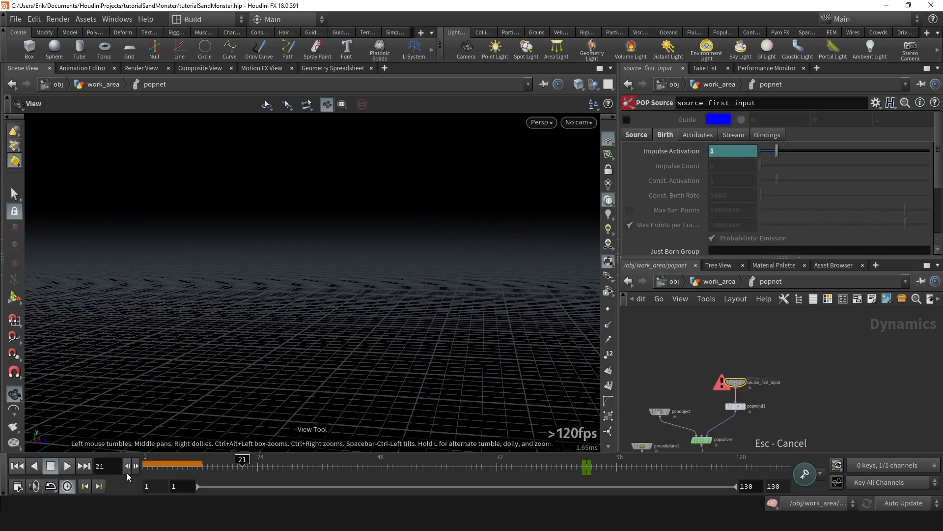
click(19, 466)
click(700, 135)
scroll(681, 125, down, 2)
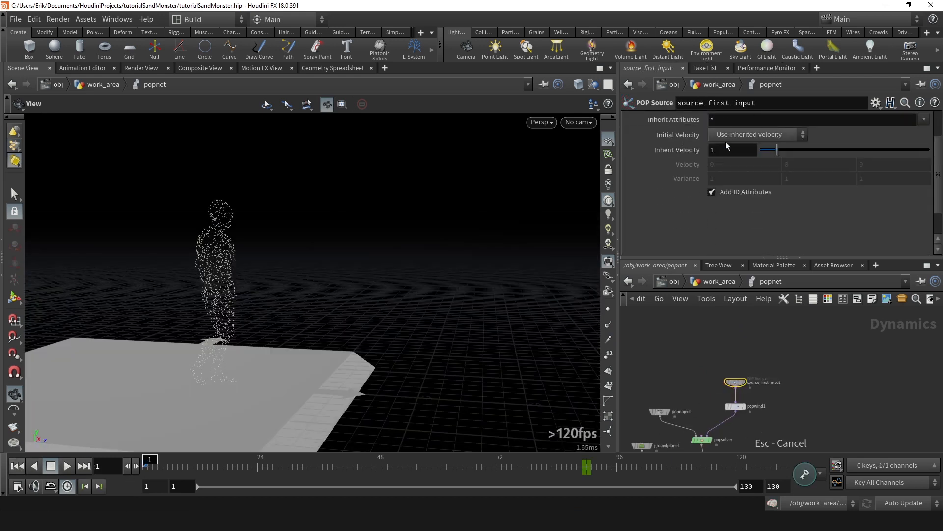
Step: Play the particle simulation from frame 1 past frame 59 and inspect it from the side, then return to frame 1
drag(261, 246, 325, 231)
click(68, 467)
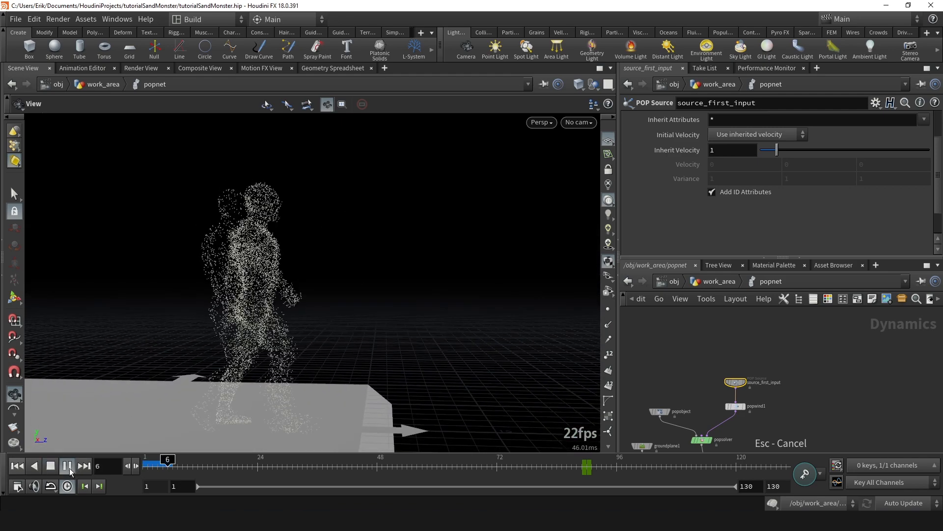
drag(305, 280, 426, 279)
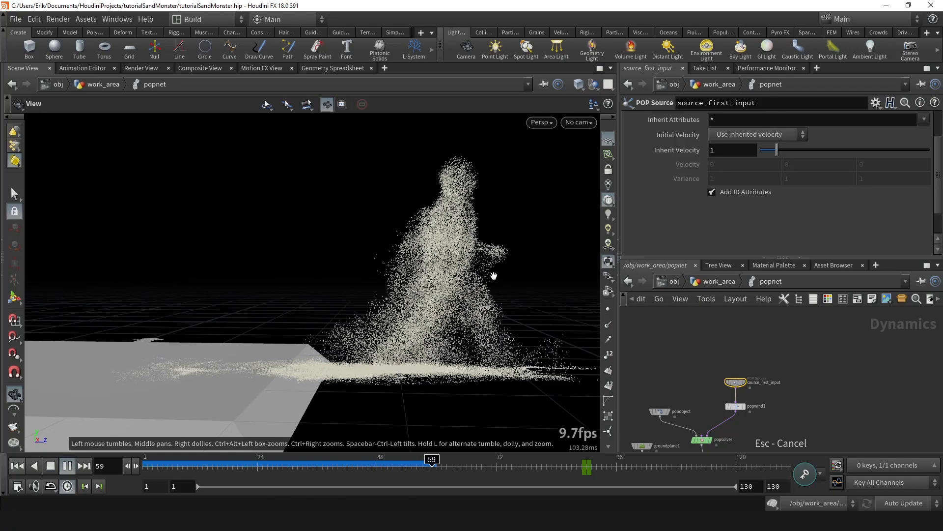
middle_drag(374, 290, 311, 287)
drag(206, 466, 105, 451)
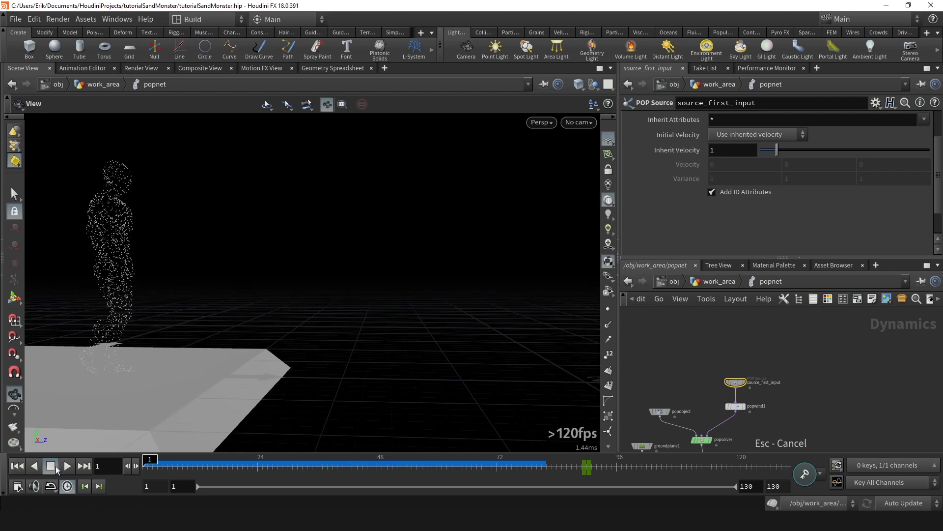
Step: Replay the start of the simulation and inspect the leftover first-frame particles at frame 8
click(67, 466)
click(67, 466)
drag(233, 467, 177, 472)
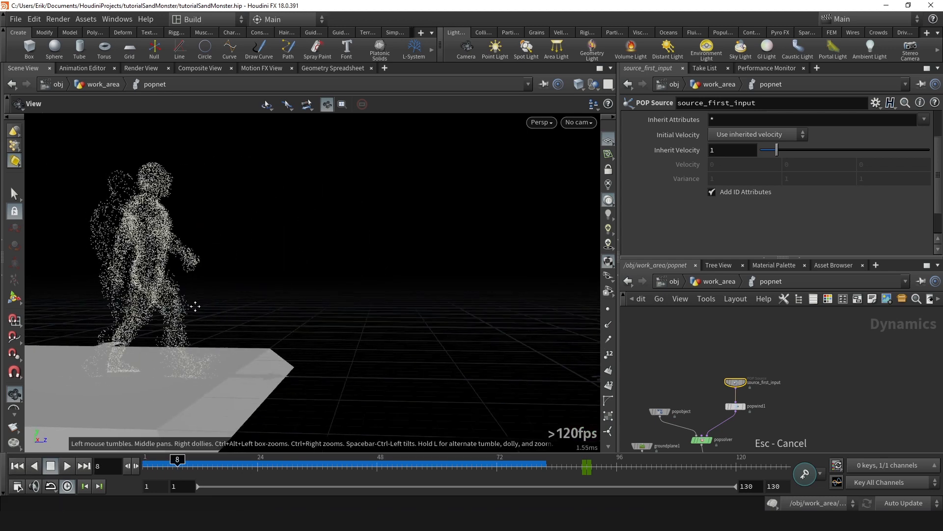
drag(194, 305, 243, 211)
middle_drag(185, 306, 214, 280)
Step: Return to work_area, remove the keyframes from trail1's Velocity Scale, and scrub to frame 1
key(u)
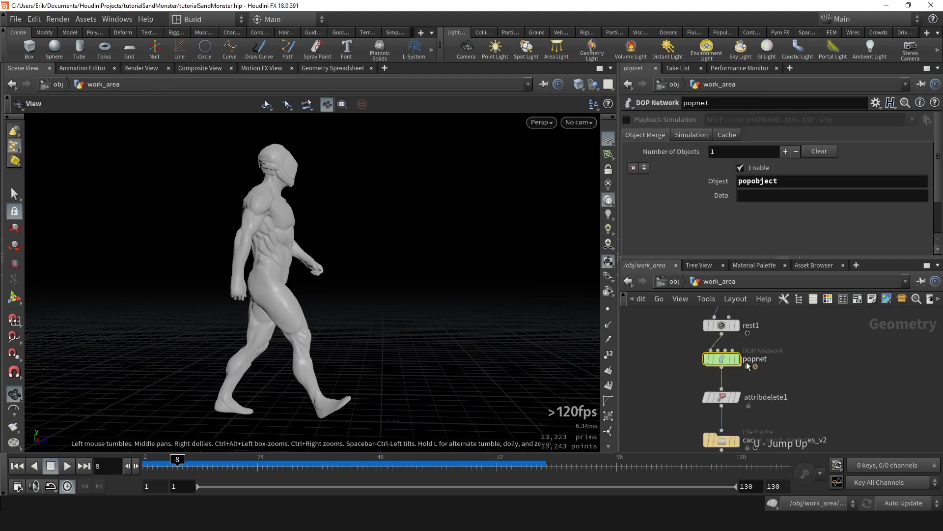
scroll(693, 412, up, 4)
drag(679, 414, 708, 408)
middle_drag(762, 404, 784, 346)
scroll(784, 346, up, 2)
click(784, 346)
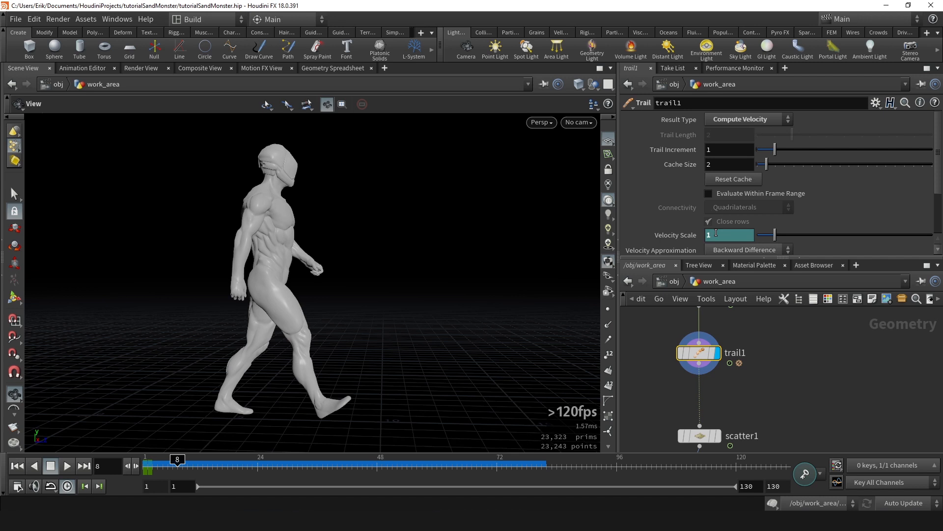
ctrl+shift+click(716, 233)
drag(150, 473, 143, 473)
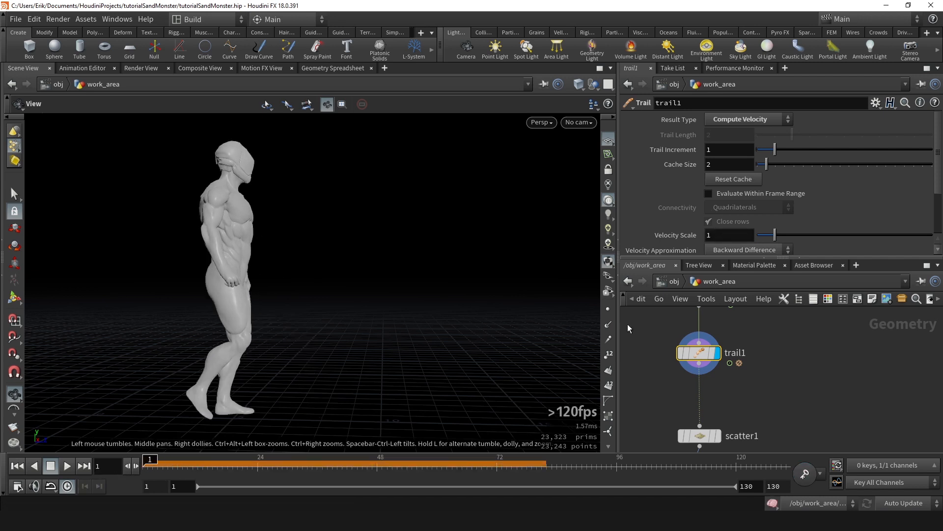
Step: Show the point velocity trails and set trail1's Velocity Approximation to Forward Difference
click(607, 338)
scroll(662, 227, down, 1)
click(746, 219)
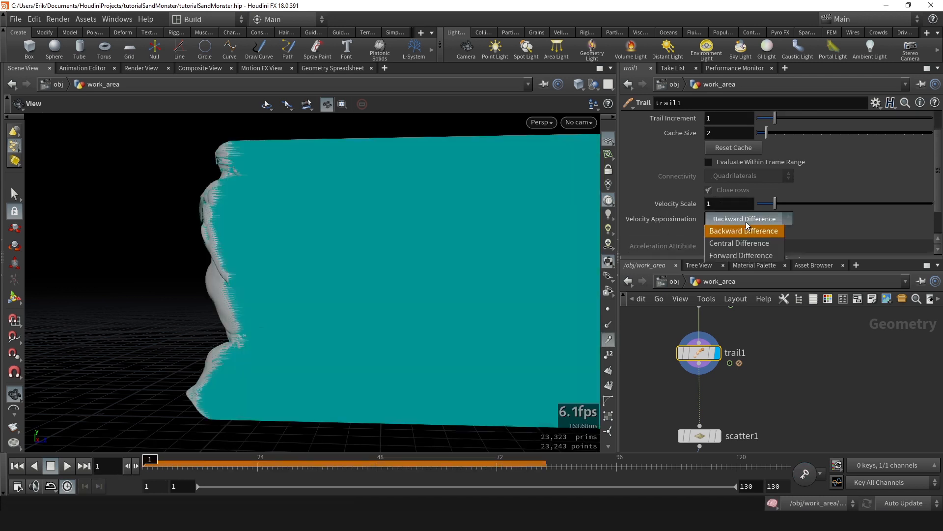
click(721, 255)
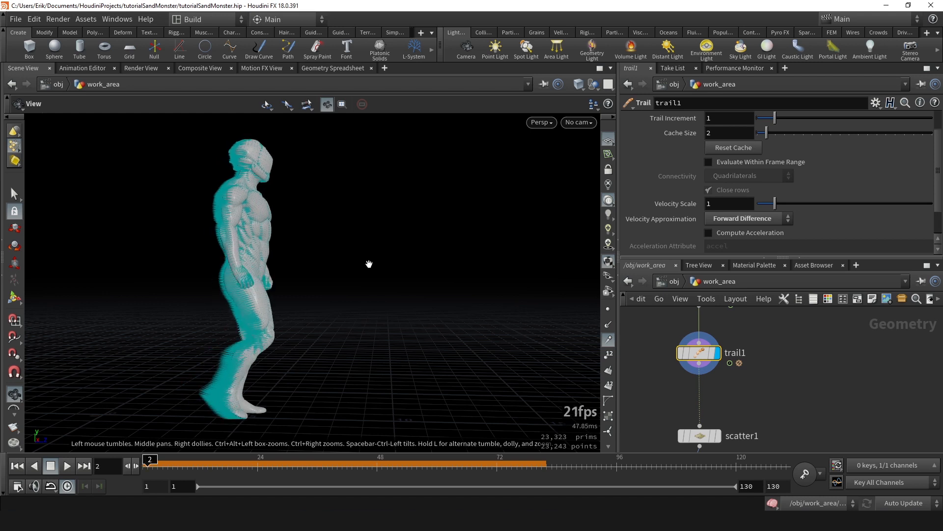
Step: Keyframe trail1's Velocity Approximation as Forward Difference at frame 1 and Backward Difference at frame 2, and scrub to frame 14
drag(554, 467, 147, 467)
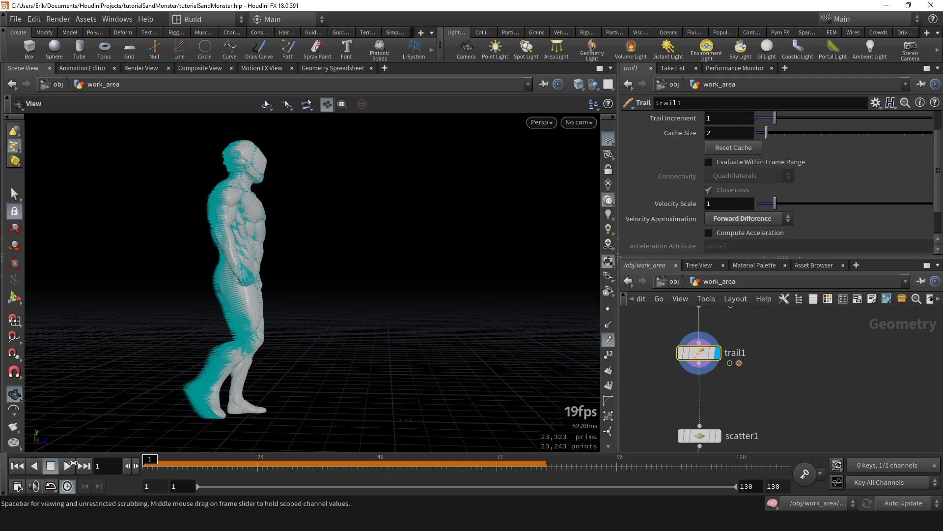
alt+click(727, 216)
key(Right)
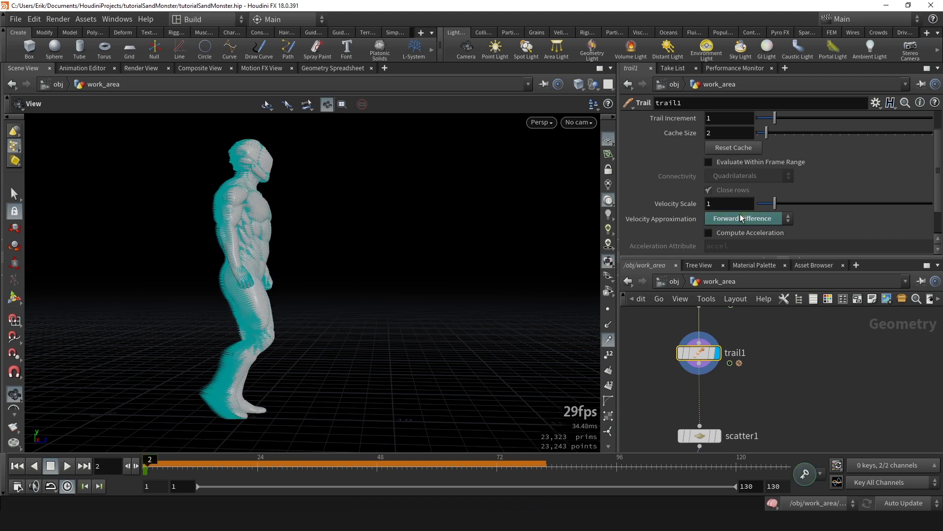
click(749, 231)
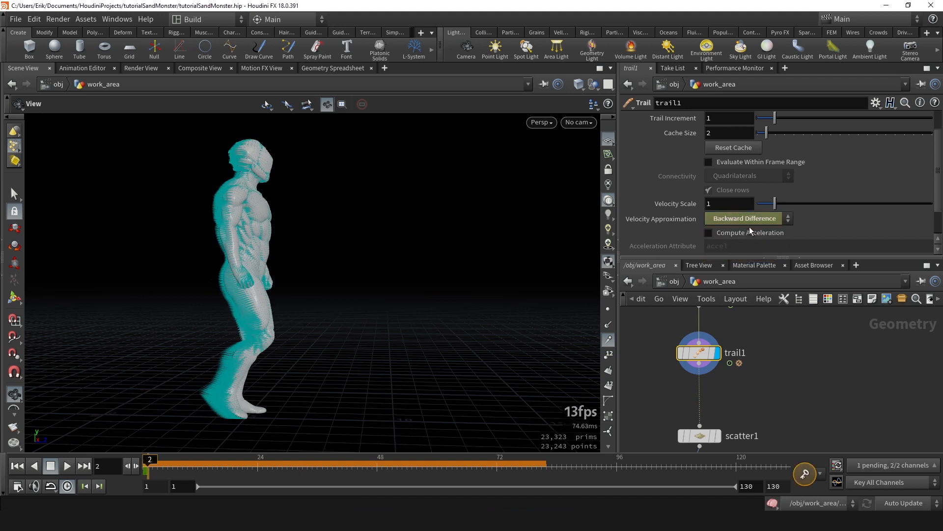
alt+click(742, 220)
drag(143, 465, 252, 466)
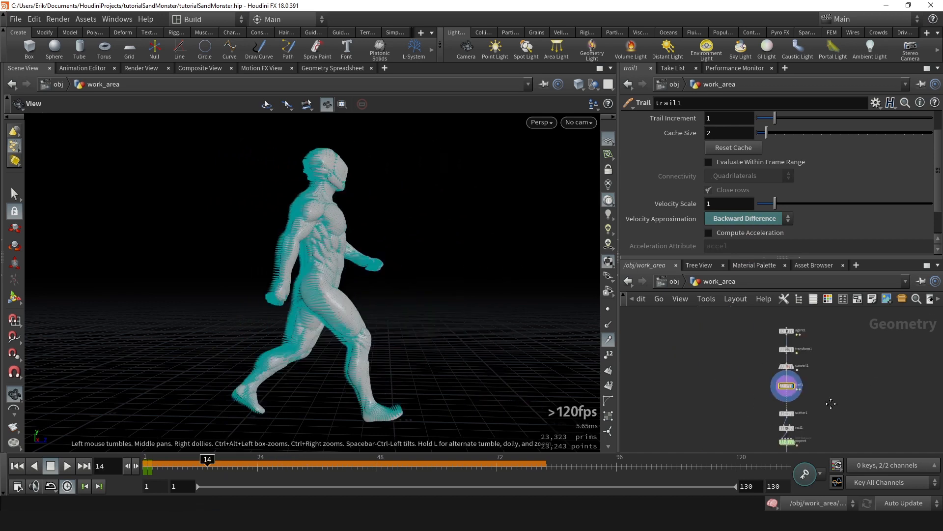
Step: Replay the popnet simulation from frame 1, hide the point velocity trails, and inspect the particles at frame 30
scroll(806, 408, up, 3)
double_click(694, 325)
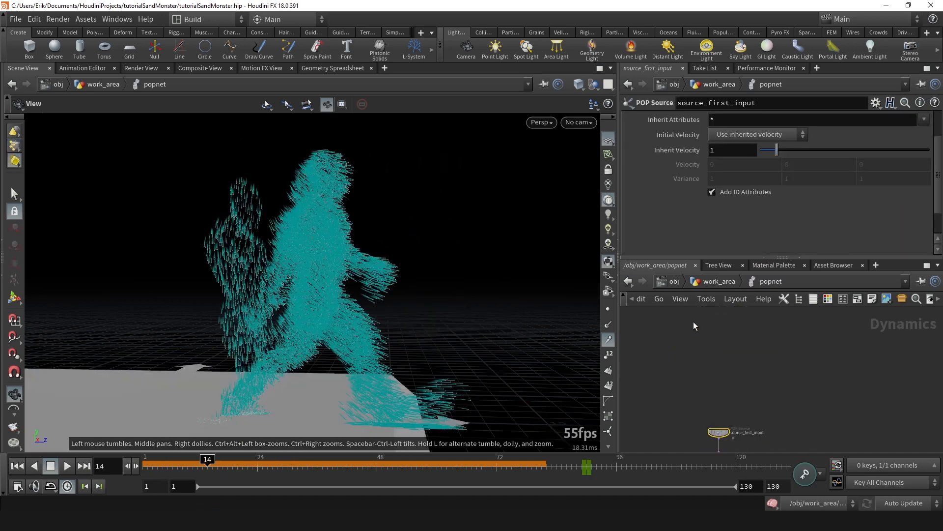
click(18, 467)
click(67, 466)
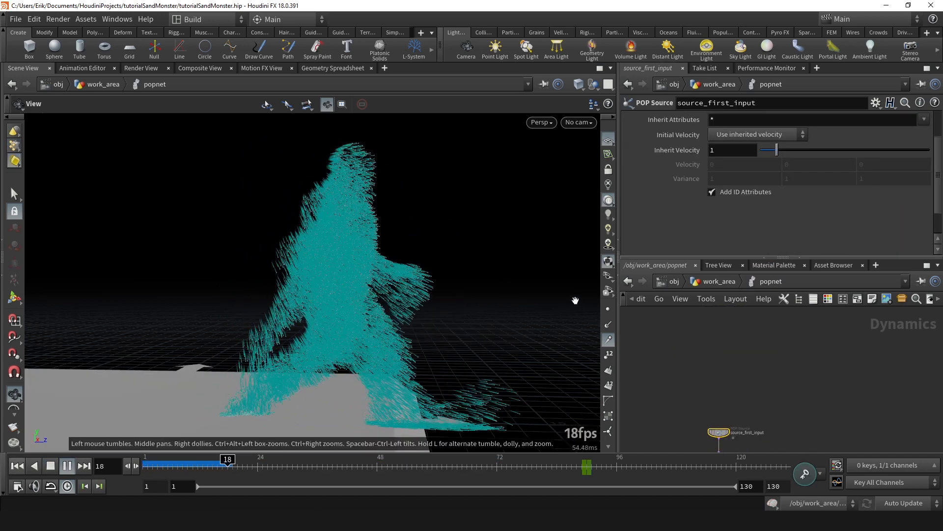
click(605, 340)
drag(208, 466, 287, 465)
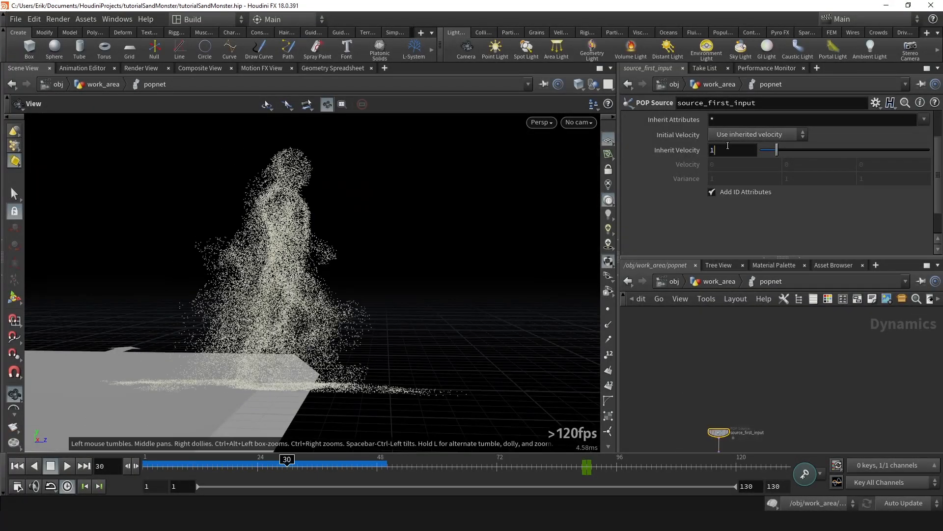
Step: Set source_first_input's Inherit Velocity to .5 and replay the simulation from frame 1 through cam1
text(.5)
key(Return)
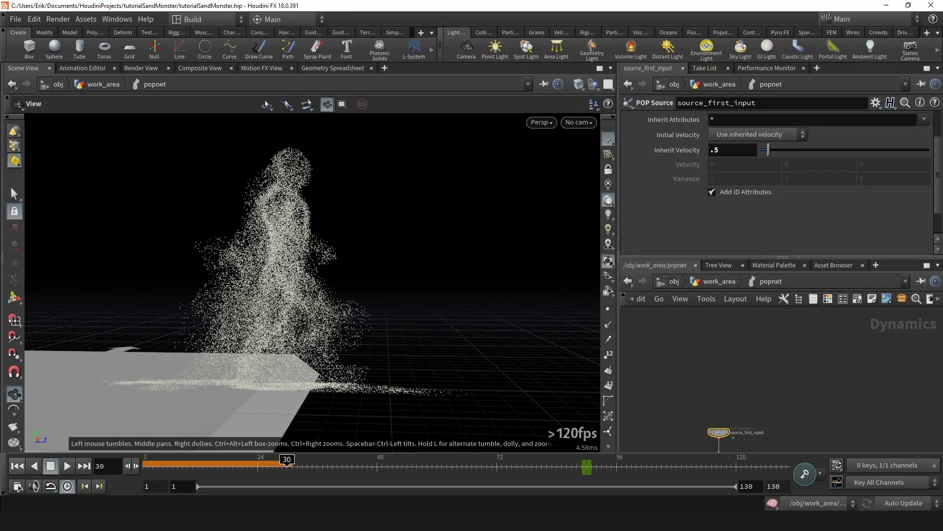
click(17, 465)
click(67, 465)
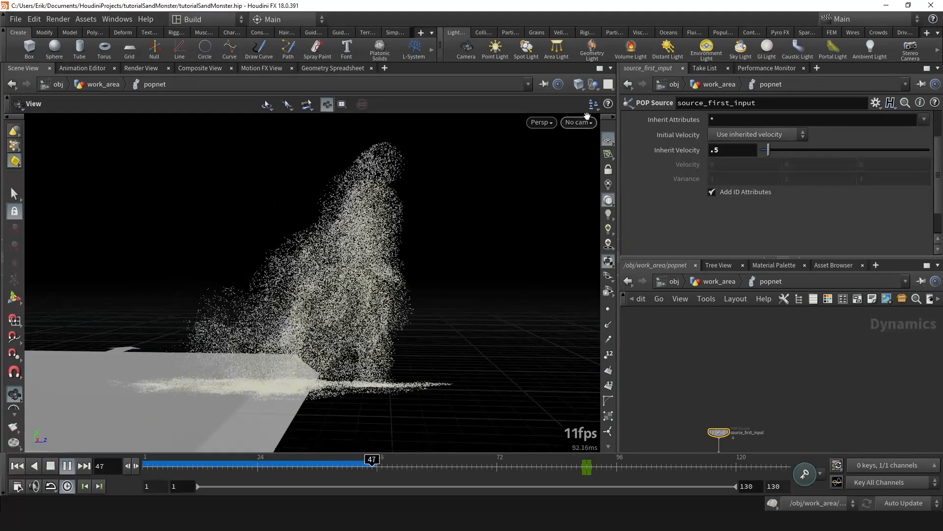
click(588, 122)
click(597, 176)
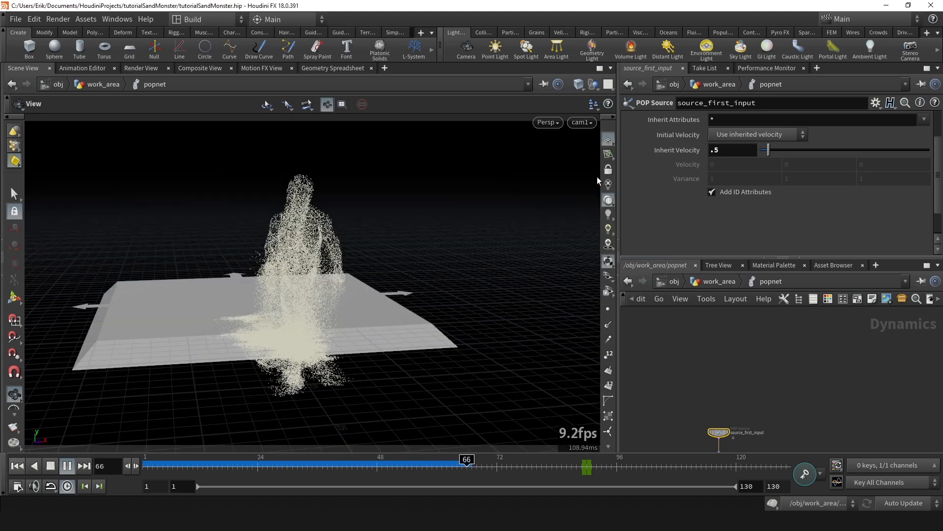
Step: Check the particles from the side at frame 50, set Inherit Velocity to .4, and replay from the start
drag(184, 464, 388, 464)
drag(275, 275, 339, 266)
scroll(340, 266, up, 4)
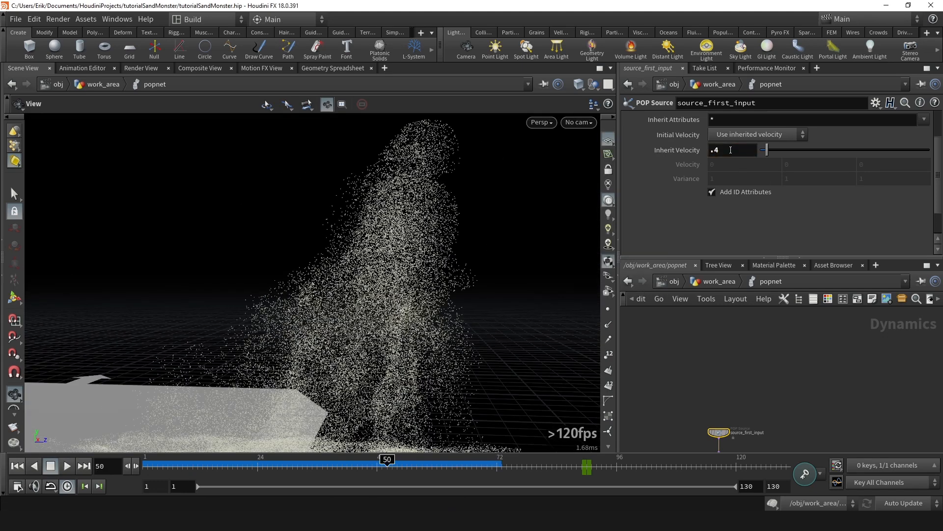
click(17, 465)
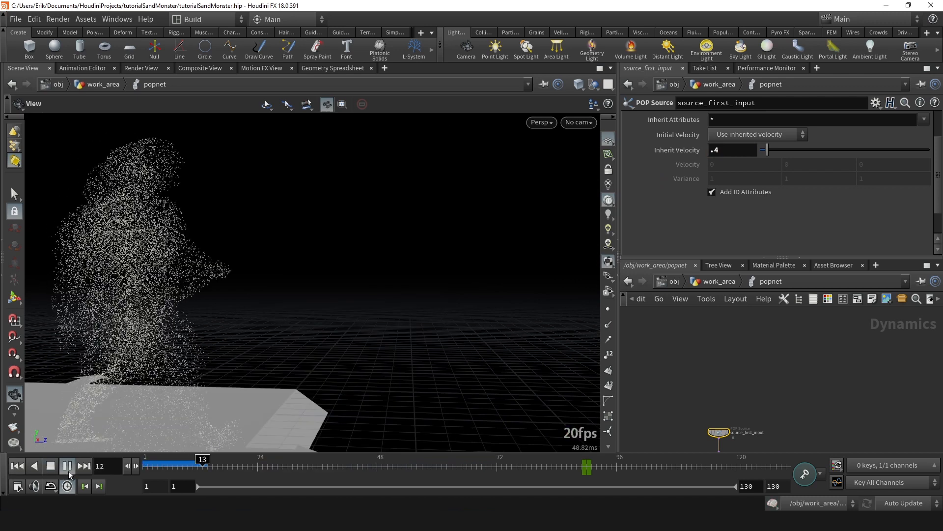
Step: Return to work_area and set scatter1's Force Total Count to 80000 * 1
key(u)
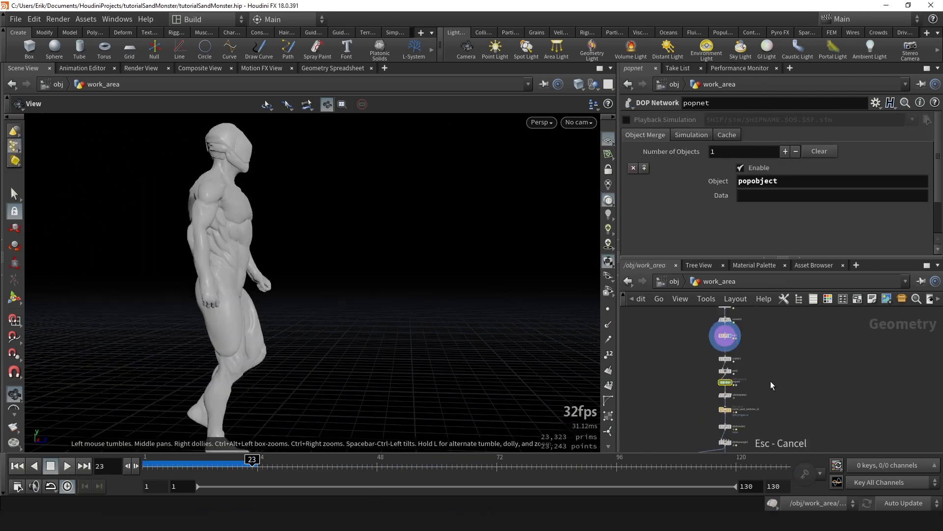
drag(749, 344, 748, 344)
scroll(749, 344, down, 1)
middle_drag(751, 340, 749, 364)
middle_drag(755, 418, 759, 332)
scroll(763, 352, up, 1)
drag(783, 351, 700, 371)
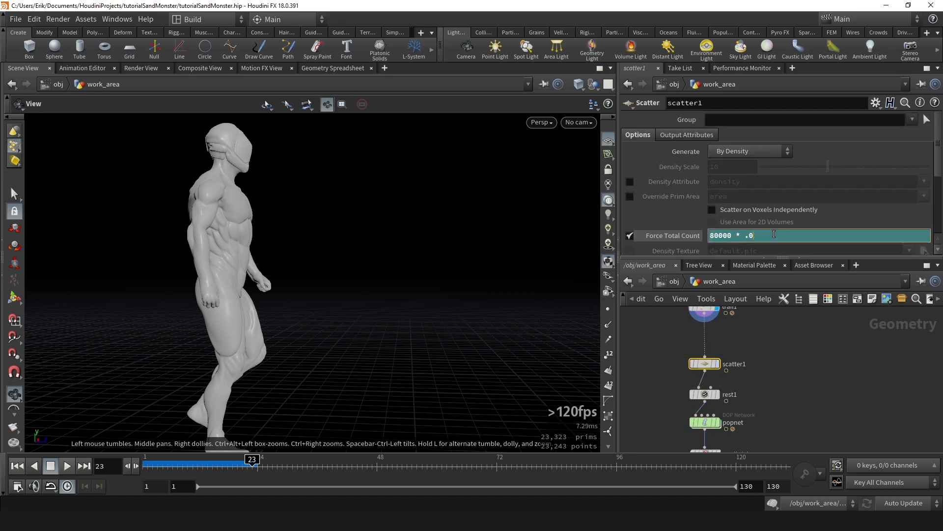
Step: Select the cache_sand_particles_v2 file cache node and display its cached particles
scroll(831, 381, down, 1)
middle_drag(824, 386, 785, 342)
scroll(728, 397, up, 2)
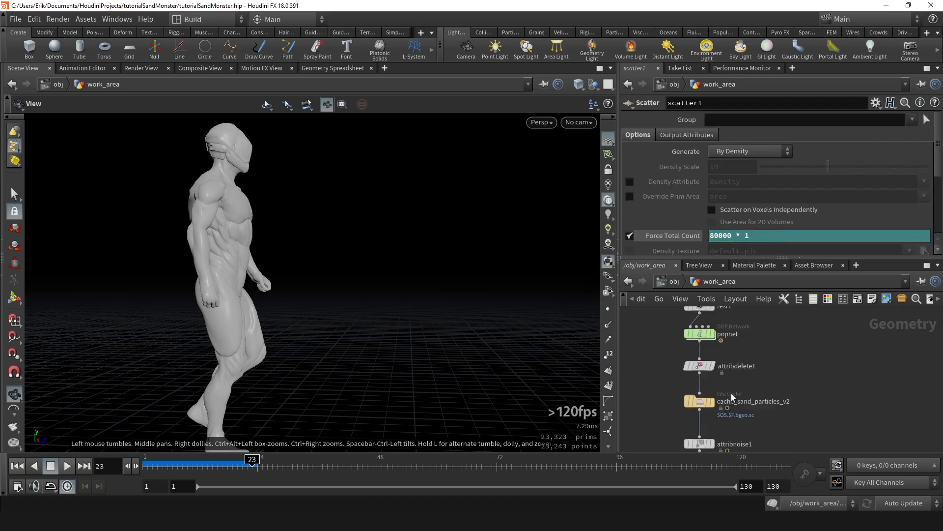
click(713, 407)
click(692, 408)
scroll(774, 409, down, 1)
middle_drag(778, 408, 763, 387)
scroll(438, 328, down, 1)
scroll(786, 381, up, 2)
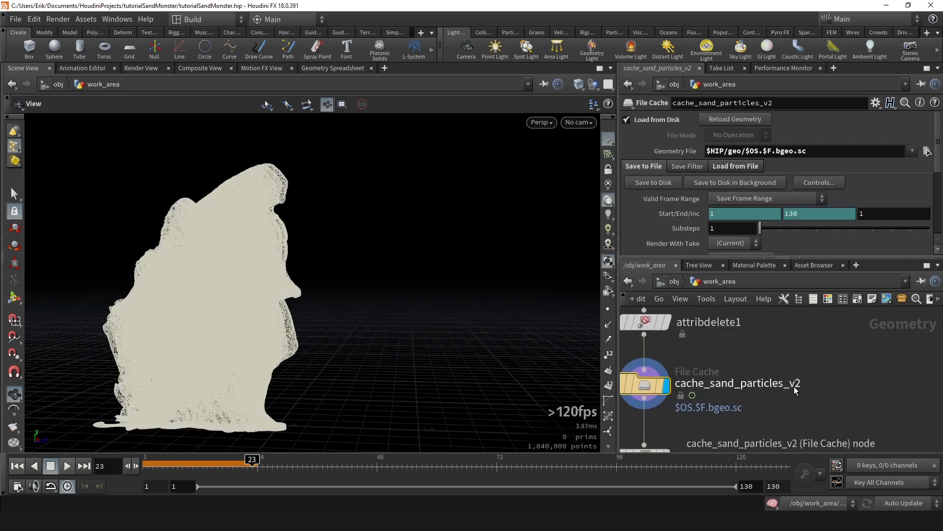
Step: Rename the file cache node as cache_sand_particles_v3
click(796, 387)
key(BackSpace)
text(3)
click(788, 367)
middle_drag(779, 358, 802, 348)
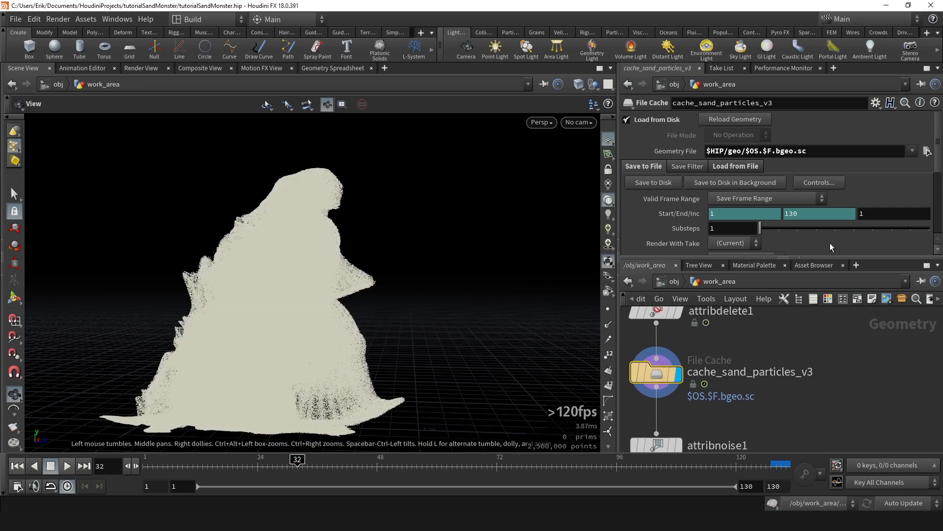
Step: Compare the v3 and v2 caches at frame 35 by renaming the node to cache_sand_particles_v2 and undoing and redoing the rename
drag(335, 261, 447, 241)
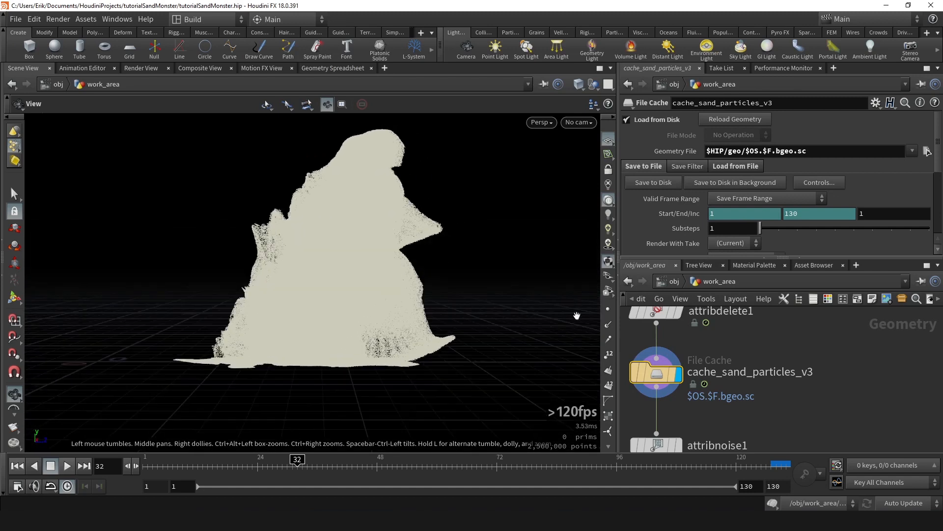
middle_drag(340, 307, 305, 317)
click(317, 464)
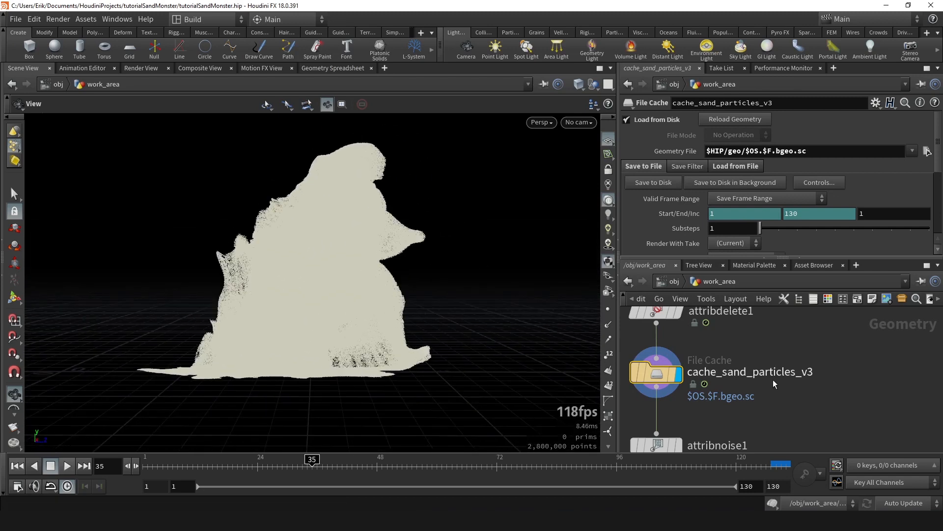
double_click(802, 372)
drag(809, 372, 833, 372)
click(829, 350)
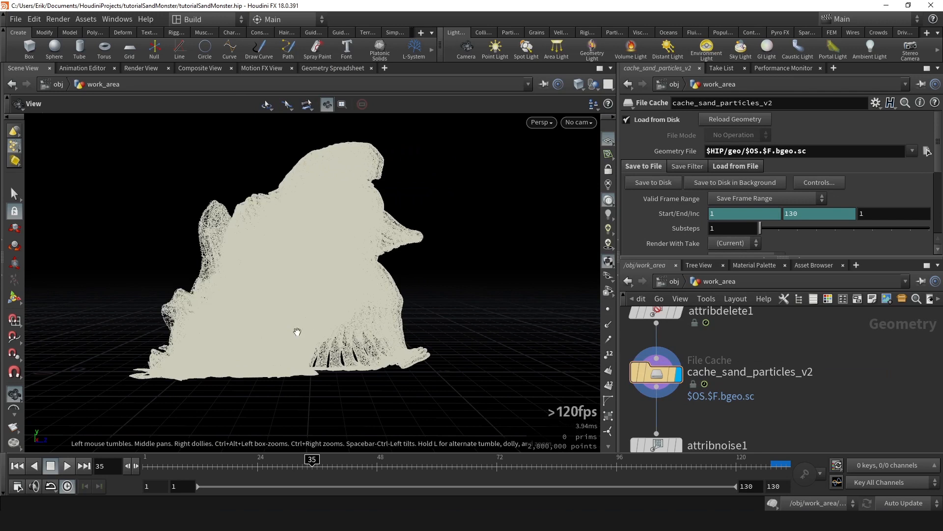
middle_drag(218, 239, 241, 231)
key(ctrl+z)
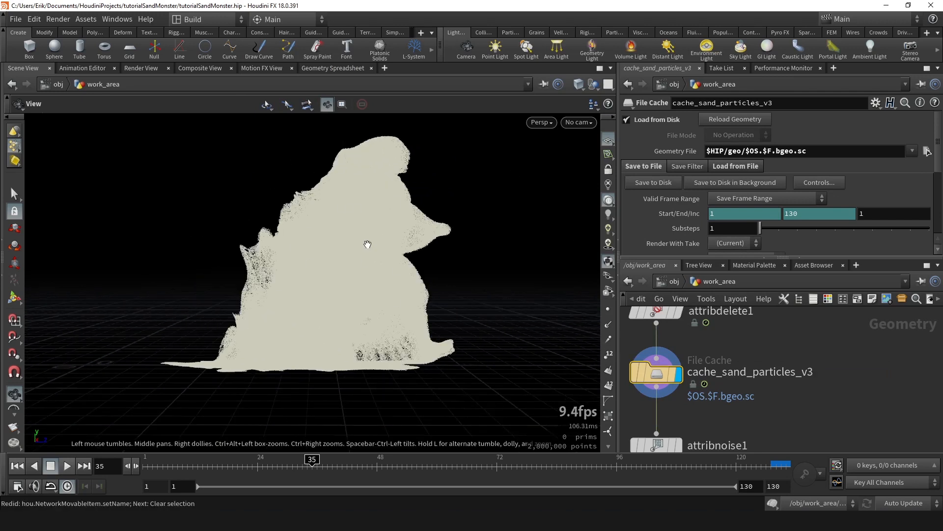
key(ctrl+y)
right_drag(373, 367, 526, 298)
key(ctrl+z)
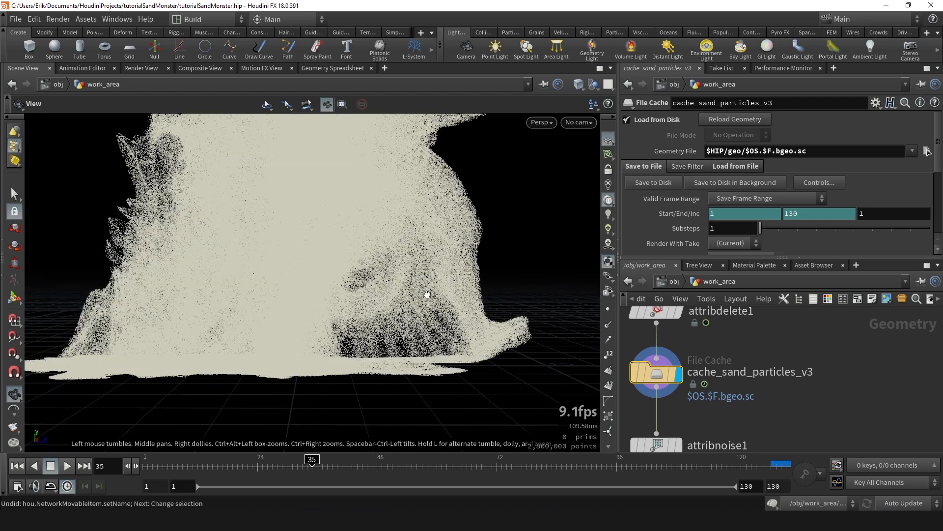
Step: Display the sprite1 node and inspect the coloured sand particles from the side
drag(282, 474, 312, 471)
right_drag(374, 339, 377, 313)
drag(318, 247, 489, 204)
drag(354, 352, 491, 352)
scroll(775, 381, down, 3)
middle_drag(736, 444, 810, 327)
scroll(688, 384, up, 3)
click(707, 354)
drag(332, 303, 396, 366)
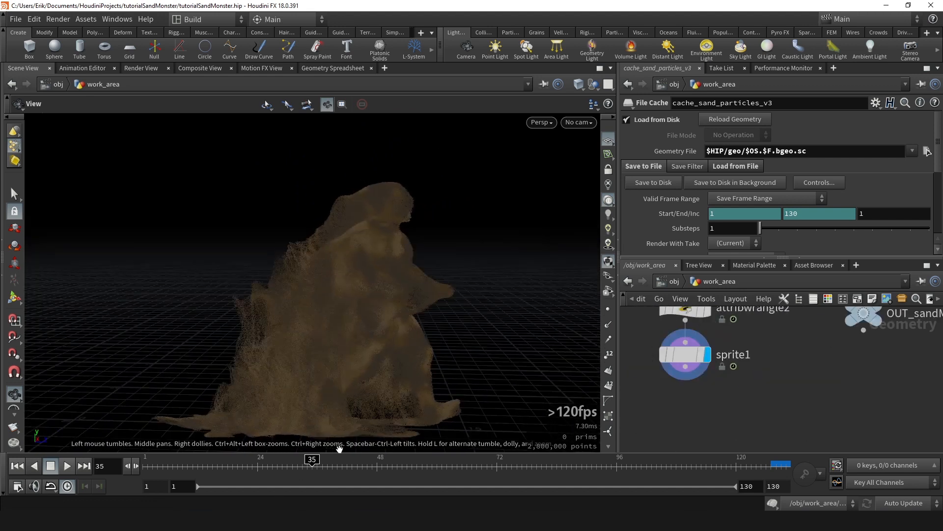
Step: Look through cam1, go to frame 75, and start a new mantra1 render in the Render View
click(565, 123)
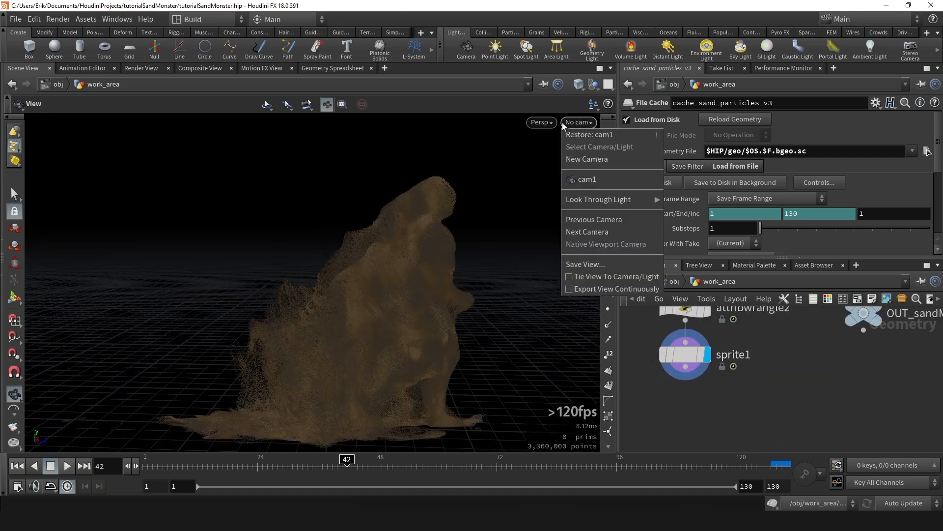
click(586, 180)
click(141, 68)
click(512, 462)
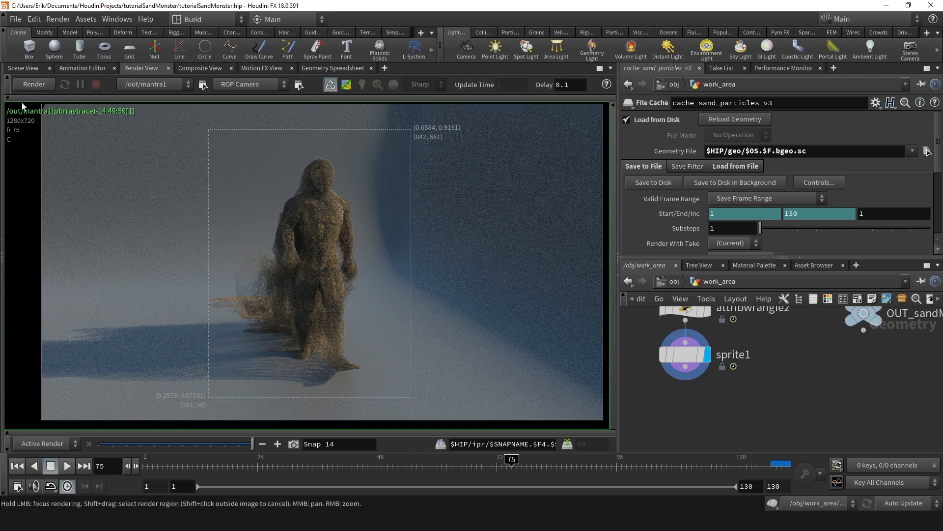
click(33, 85)
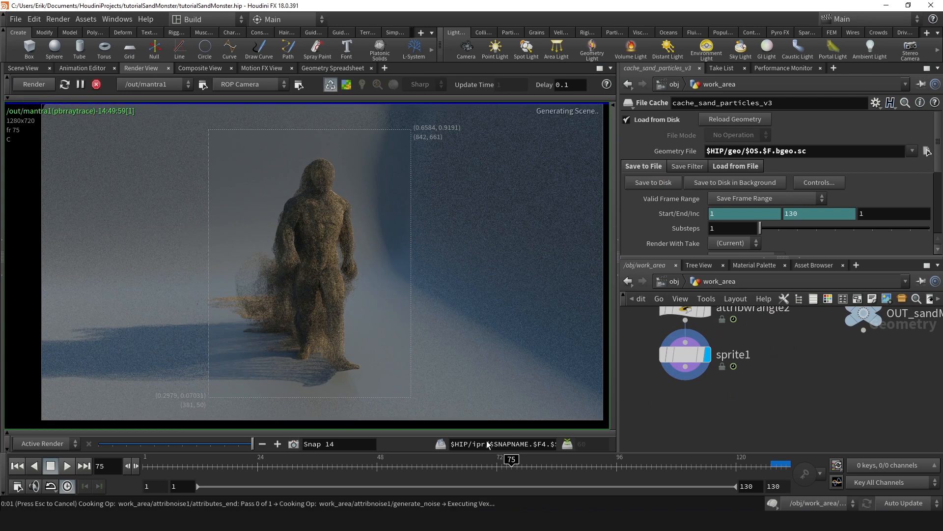
Step: Examine the sand monster and its trailing sand in the Render View while the frame 75 render generates
scroll(339, 214, down, 3)
middle_drag(307, 274, 329, 268)
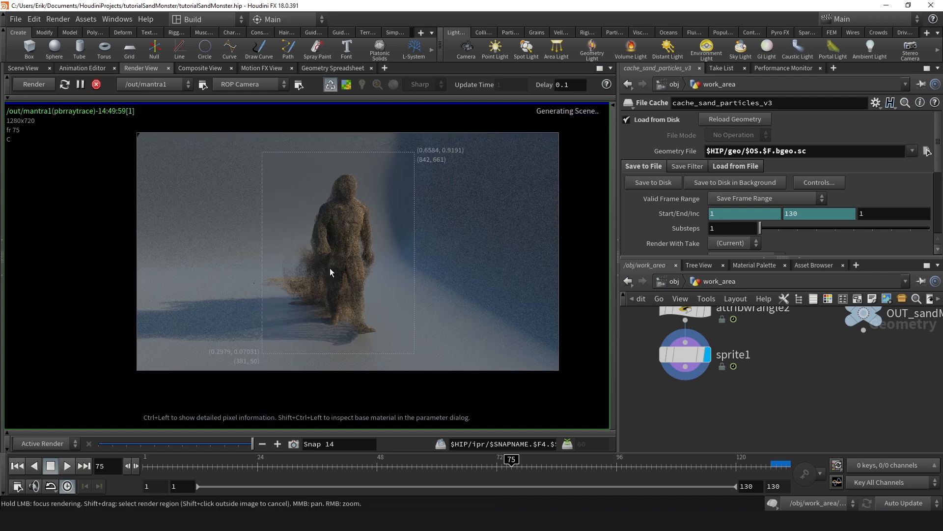
scroll(329, 267, up, 2)
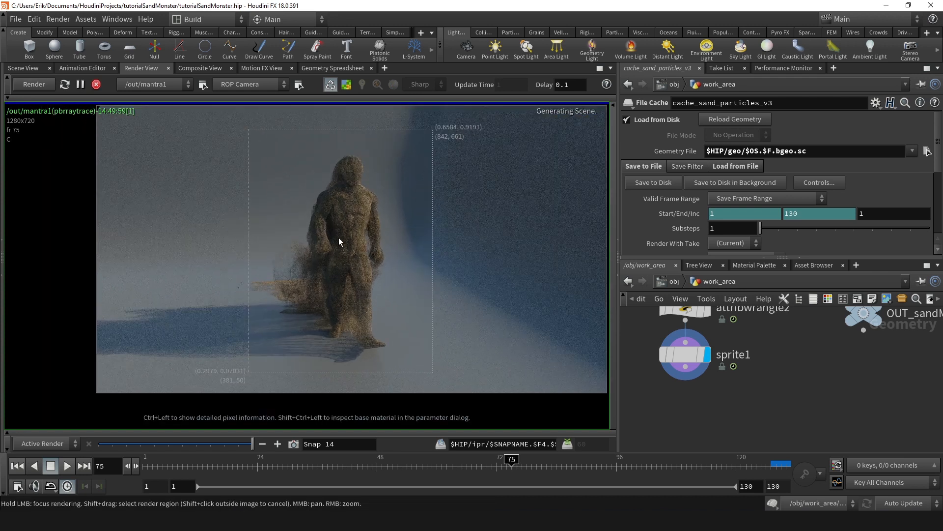
scroll(338, 238, up, 2)
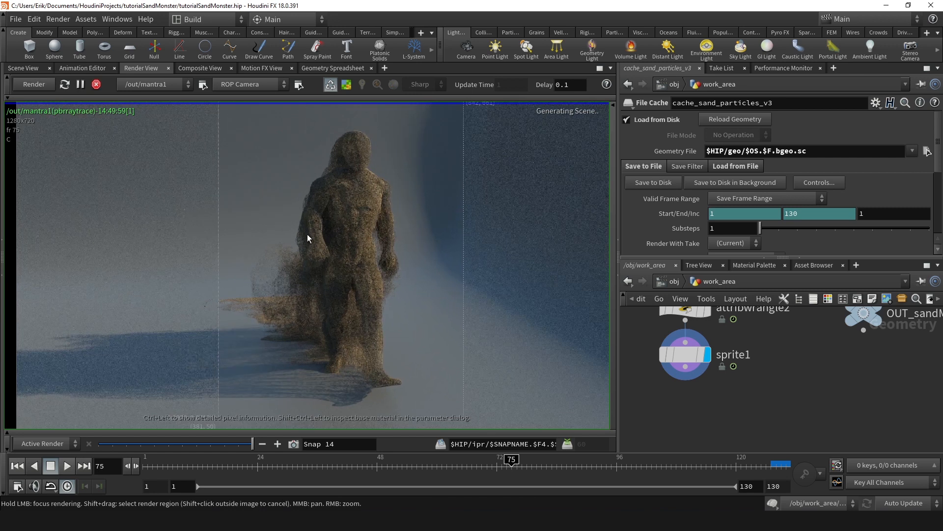
drag(245, 446, 254, 445)
scroll(247, 254, down, 4)
middle_drag(247, 254, 296, 263)
scroll(290, 220, up, 3)
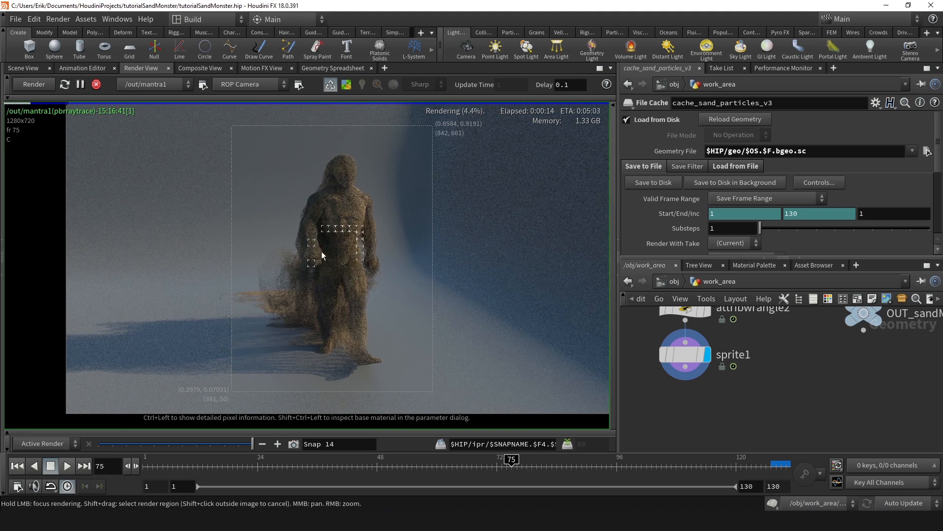
Step: Compare the active render with Snap 13, focusing the rendering on the trailing sand, legs and upper body
mouse_move(297, 266)
mouse_down()
mouse_move(279, 264)
mouse_move(305, 252)
mouse_move(266, 294)
mouse_move(288, 324)
mouse_up()
scroll(283, 305, up, 4)
drag(252, 444, 238, 444)
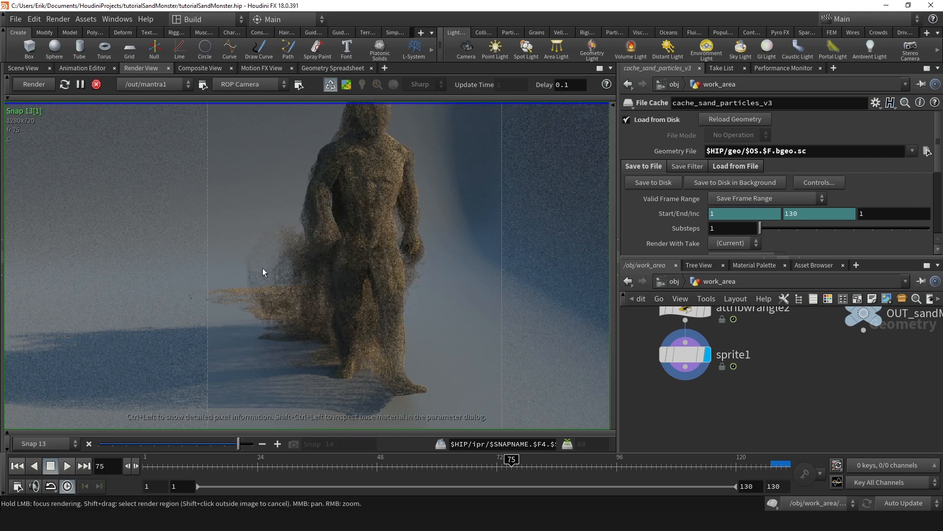
click(255, 439)
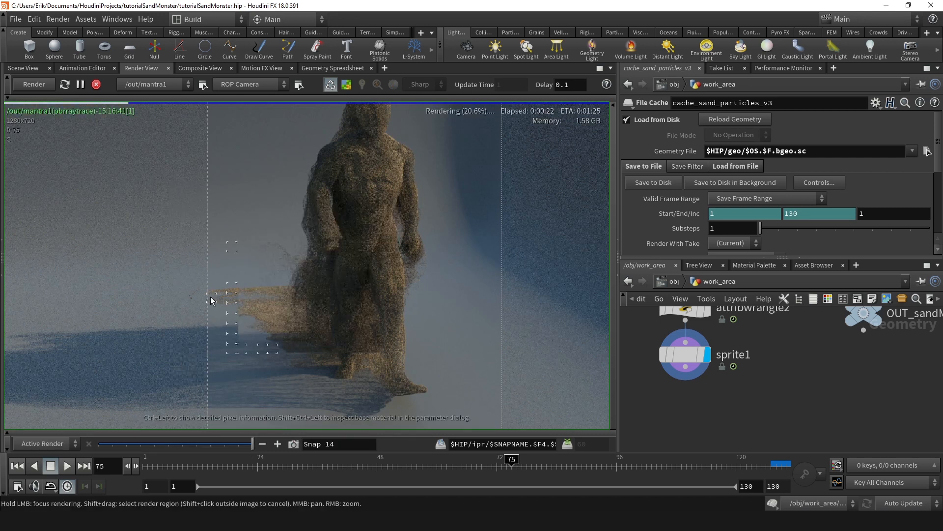
mouse_move(283, 346)
mouse_down()
mouse_move(392, 388)
mouse_move(389, 373)
mouse_up()
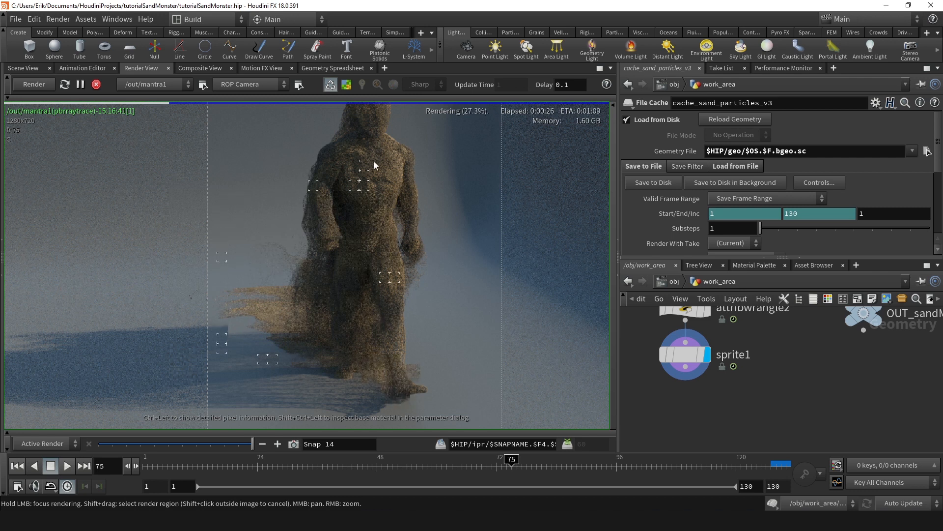
middle_drag(357, 181, 360, 207)
mouse_move(360, 207)
mouse_down()
mouse_move(354, 190)
mouse_move(373, 144)
mouse_move(401, 182)
mouse_up()
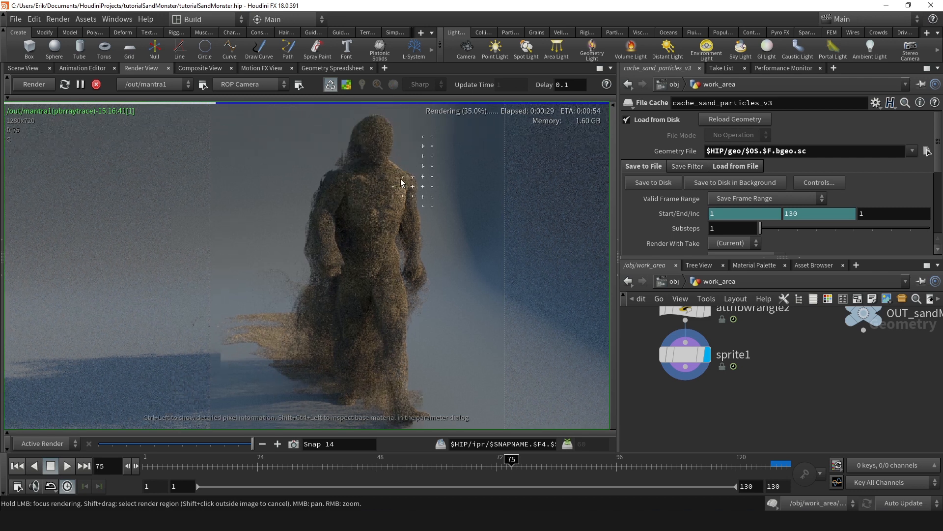
Step: Change the last value of the age-based pscale fit() in attribwrangle1 to .6
scroll(810, 418, down, 5)
scroll(811, 418, down, 2)
middle_drag(836, 397, 782, 403)
scroll(783, 403, up, 4)
click(687, 370)
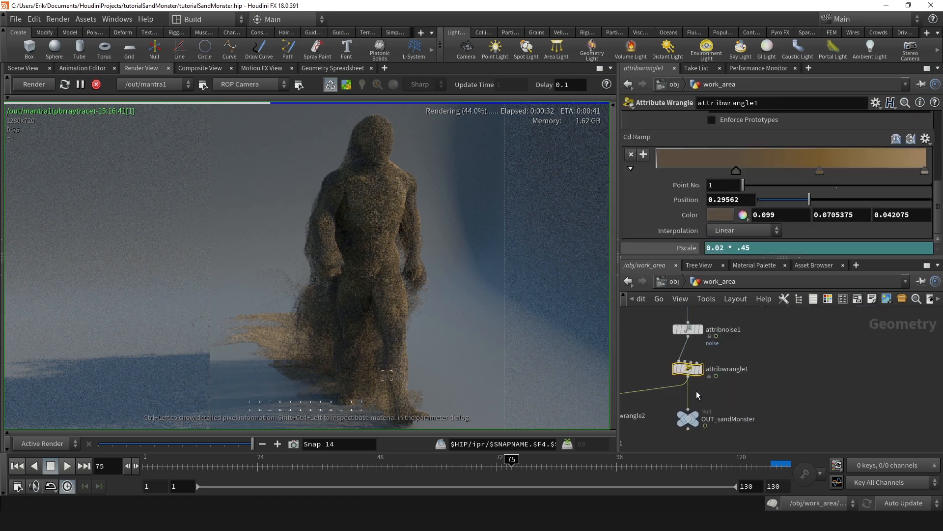
scroll(747, 236, up, 5)
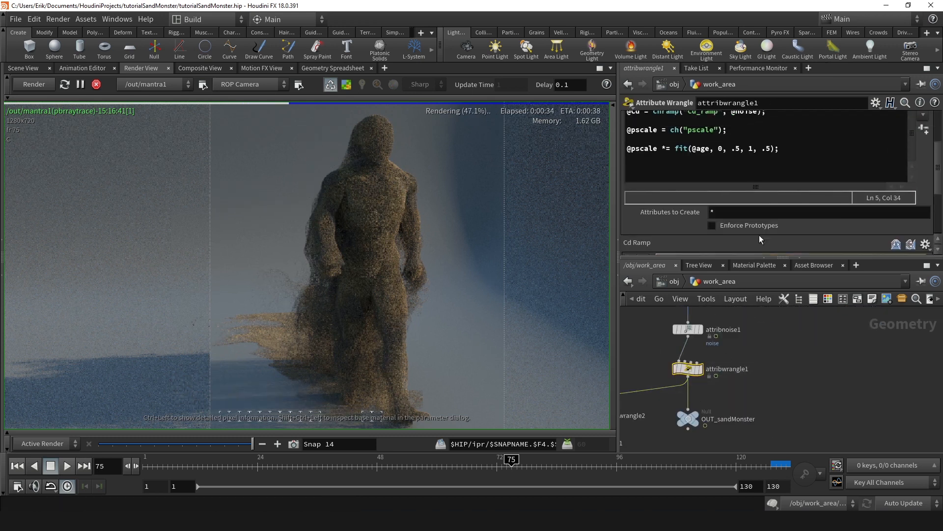
middle_drag(371, 310, 369, 268)
drag(244, 443, 254, 444)
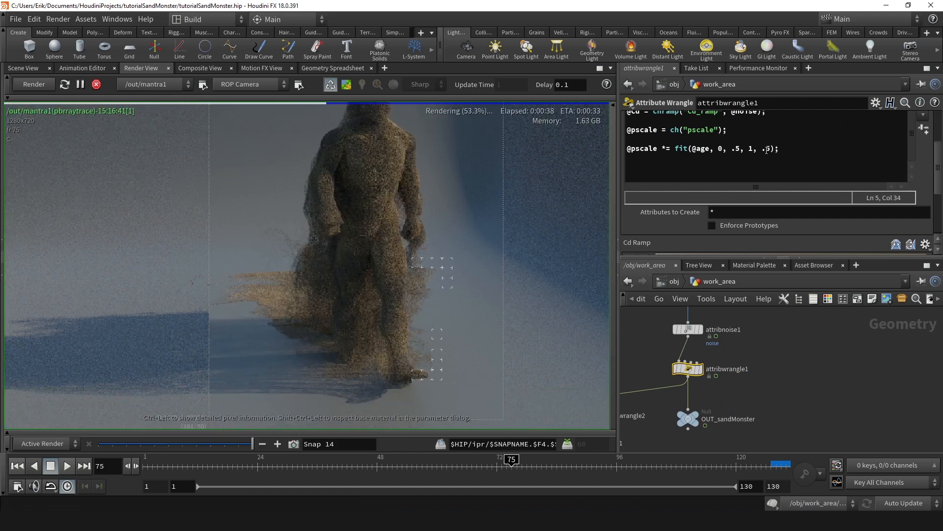
text(6)
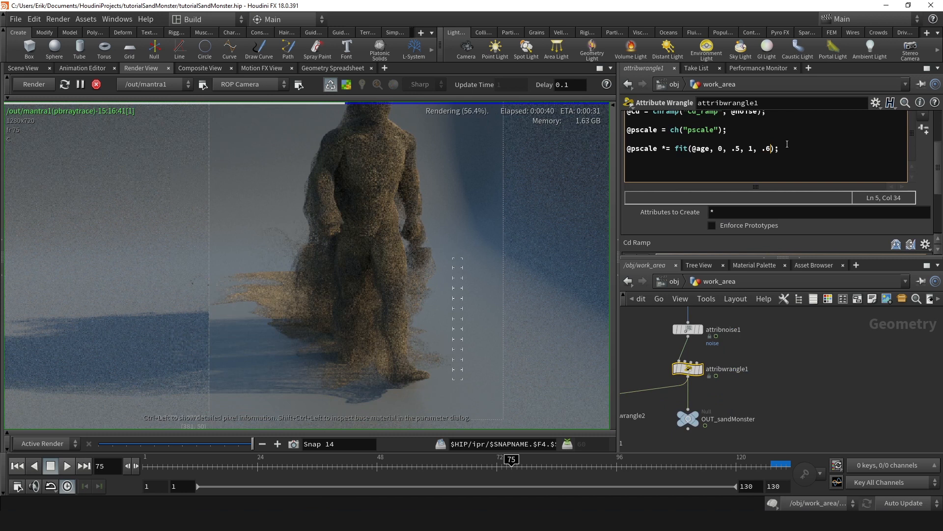
Step: Reduce the saturation of the Cd Ramp's middle brown point, giving it the color 0.18, 0.10962, 0.03924
click(297, 252)
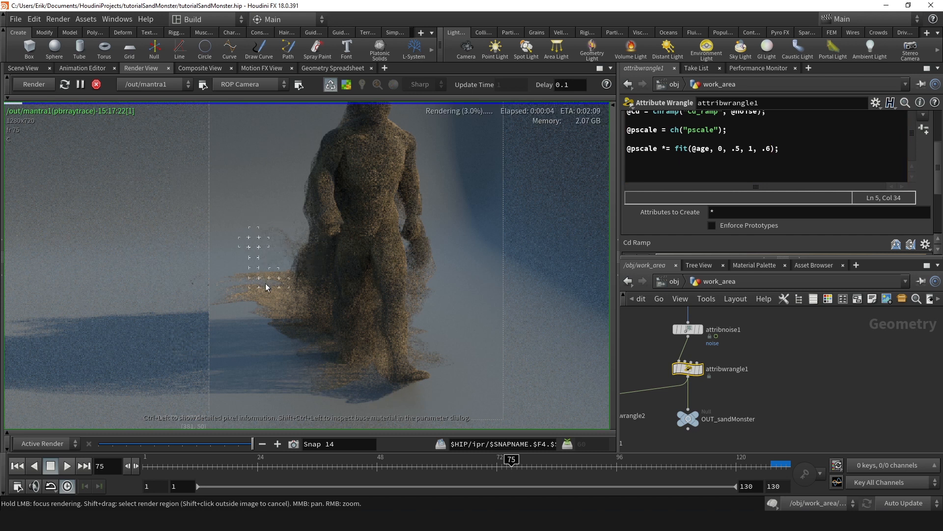
scroll(695, 229, down, 3)
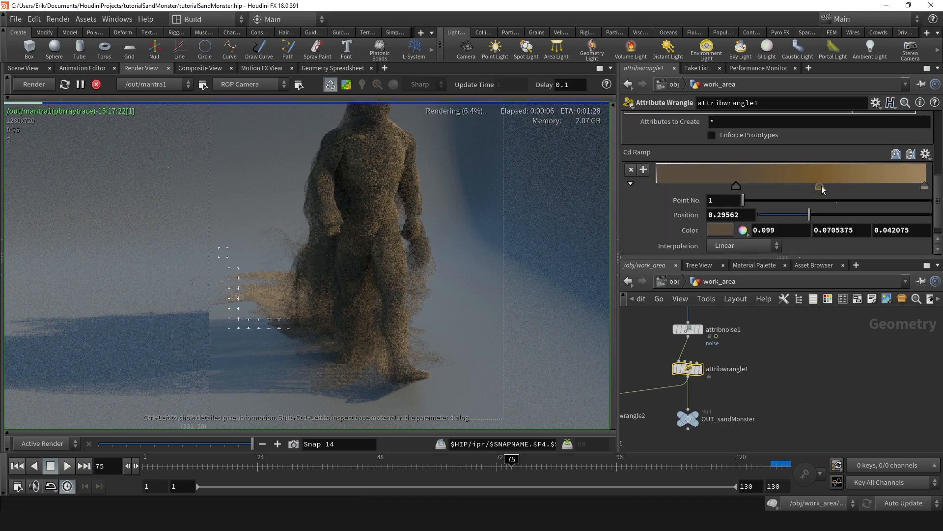
double_click(820, 187)
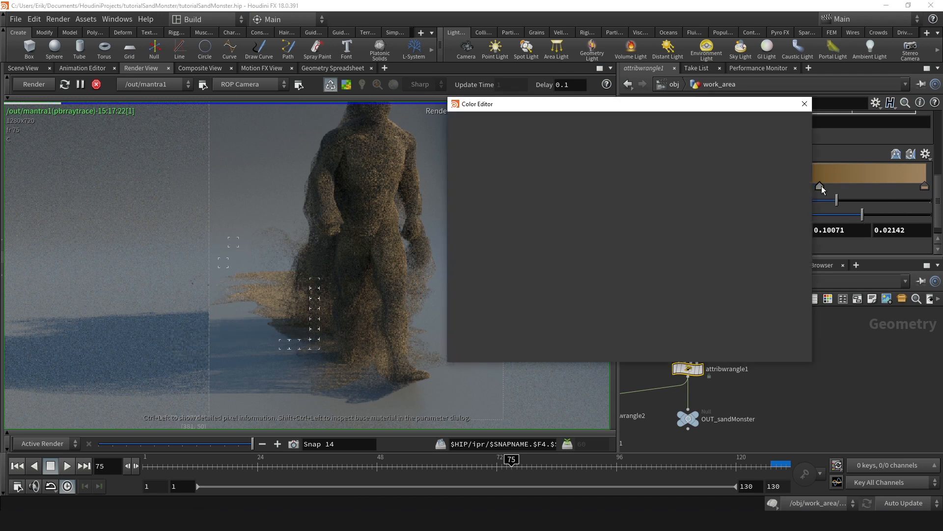
drag(773, 296, 768, 296)
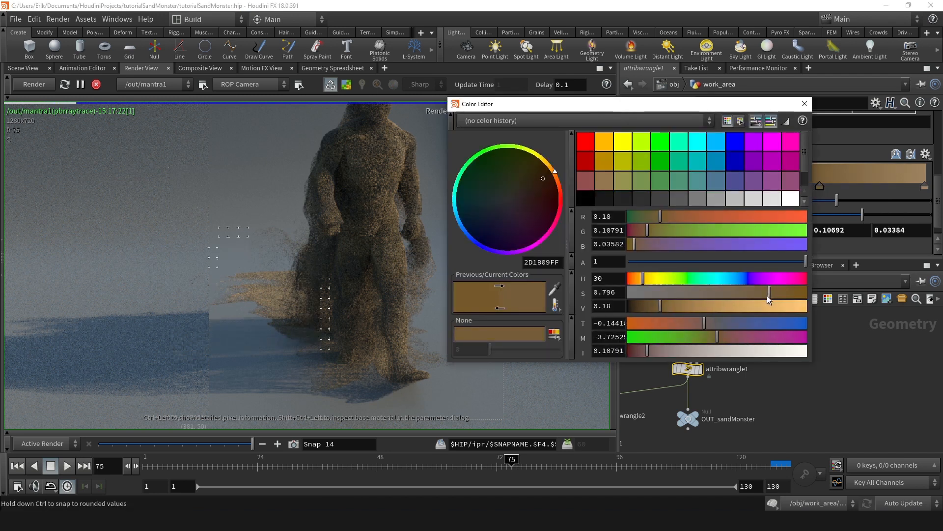
click(805, 105)
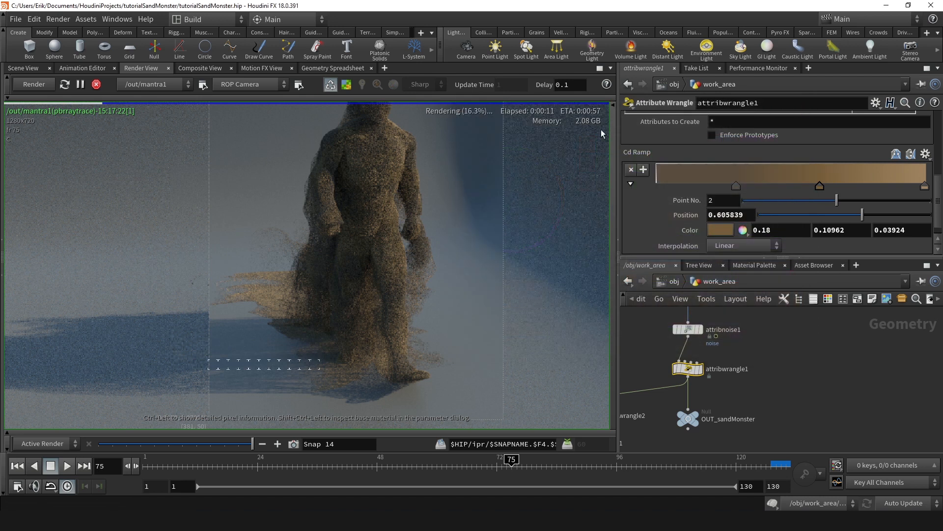
scroll(386, 204, down, 2)
click(912, 497)
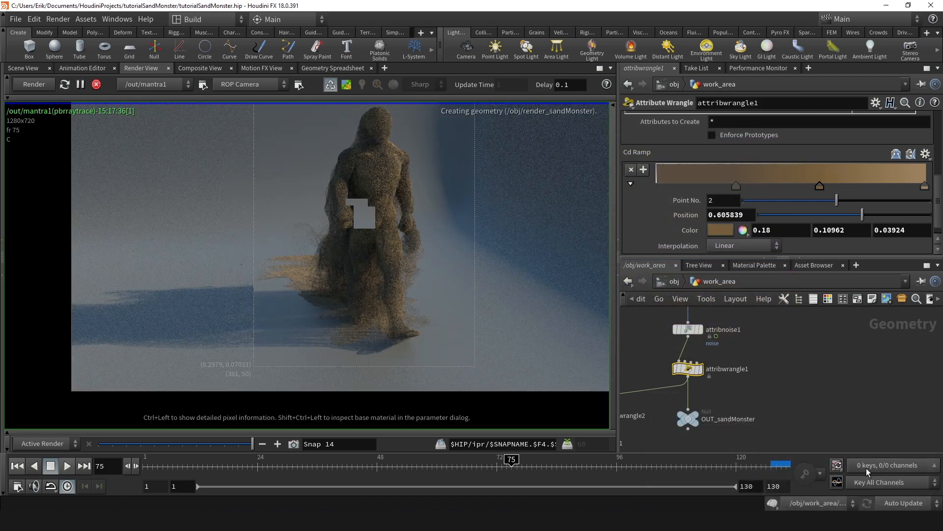
Step: Examine the refreshed render up close, checking the figure's torso, the trailing sand and the feet
middle_drag(366, 241, 350, 265)
scroll(355, 225, up, 2)
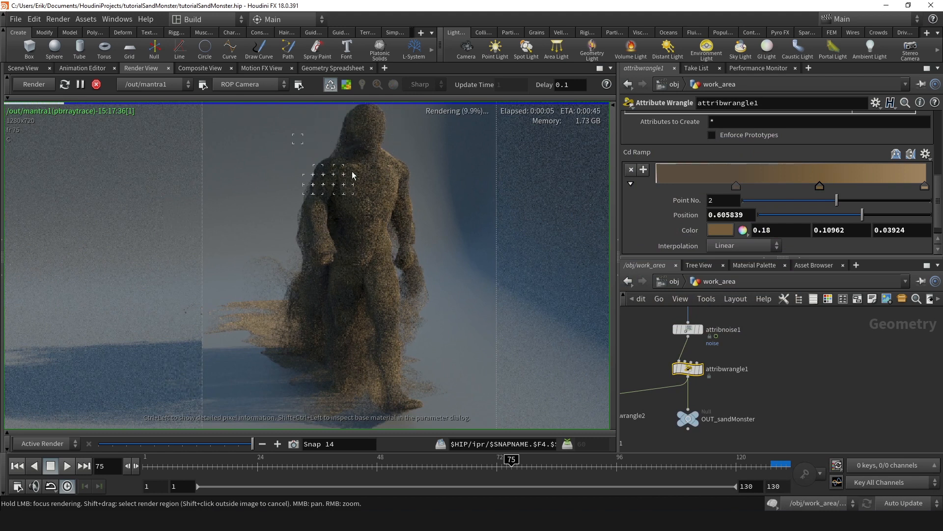
mouse_move(362, 240)
mouse_down()
mouse_move(320, 246)
mouse_move(292, 272)
mouse_up()
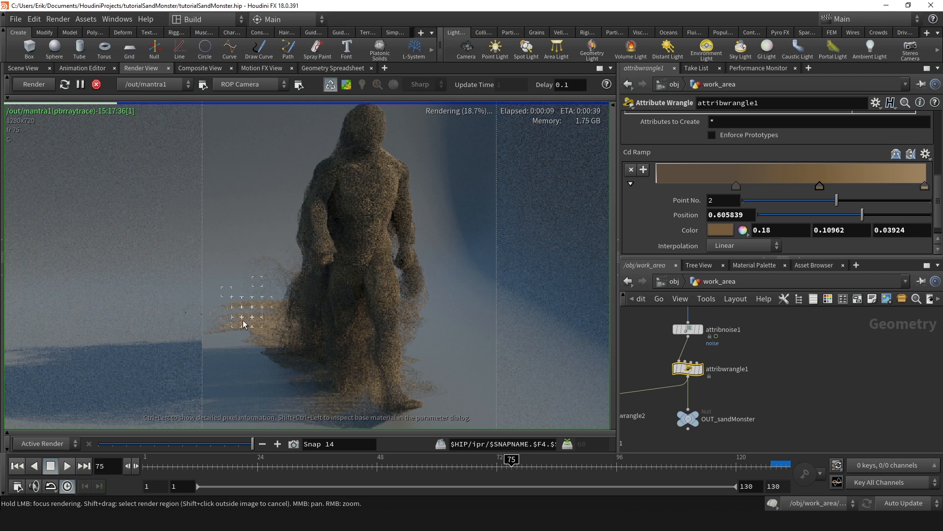
scroll(391, 398, up, 1)
middle_drag(391, 399, 388, 337)
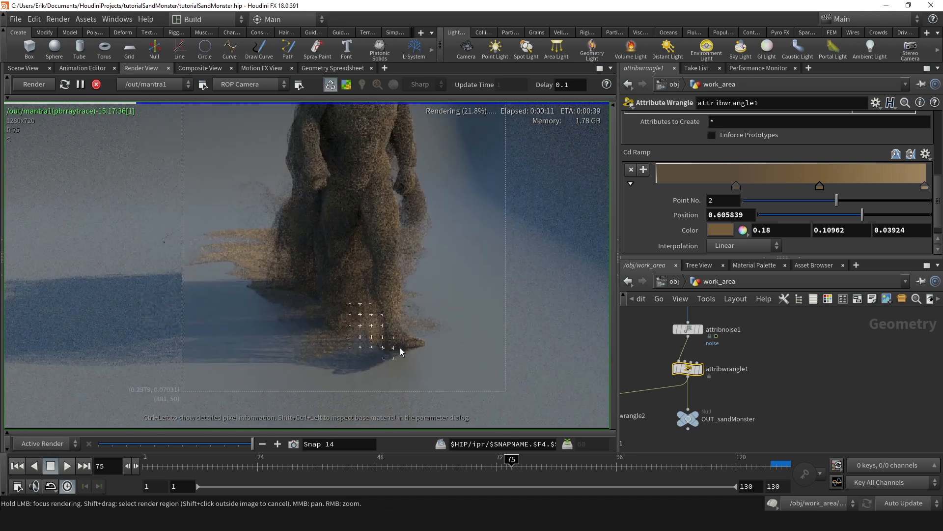
middle_drag(371, 201, 338, 346)
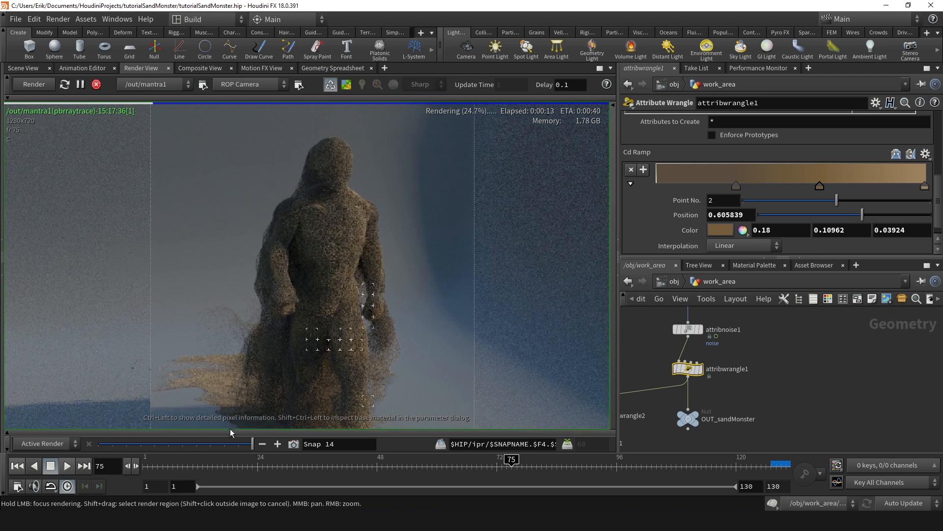
Step: Compare the active render with the stored Snap 13, looking closely at the figure's upper body
mouse_move(254, 442)
mouse_down()
mouse_move(239, 444)
mouse_move(254, 445)
mouse_up()
middle_drag(348, 271, 402, 249)
drag(254, 444, 238, 443)
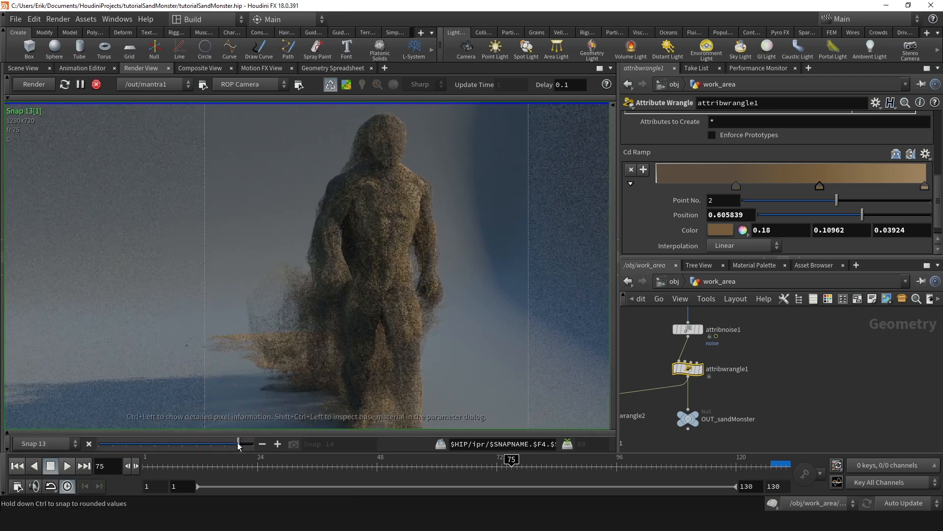
scroll(400, 232, up, 3)
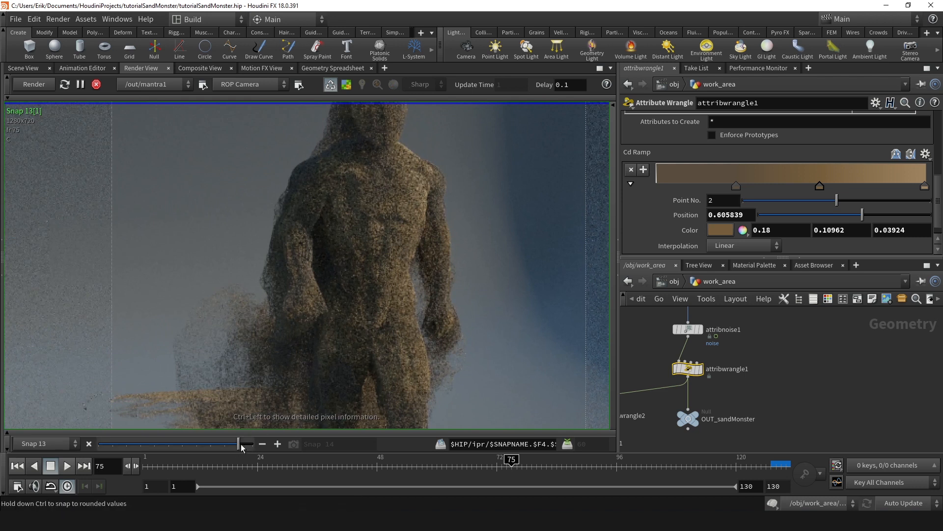
drag(239, 443, 254, 444)
scroll(326, 261, down, 3)
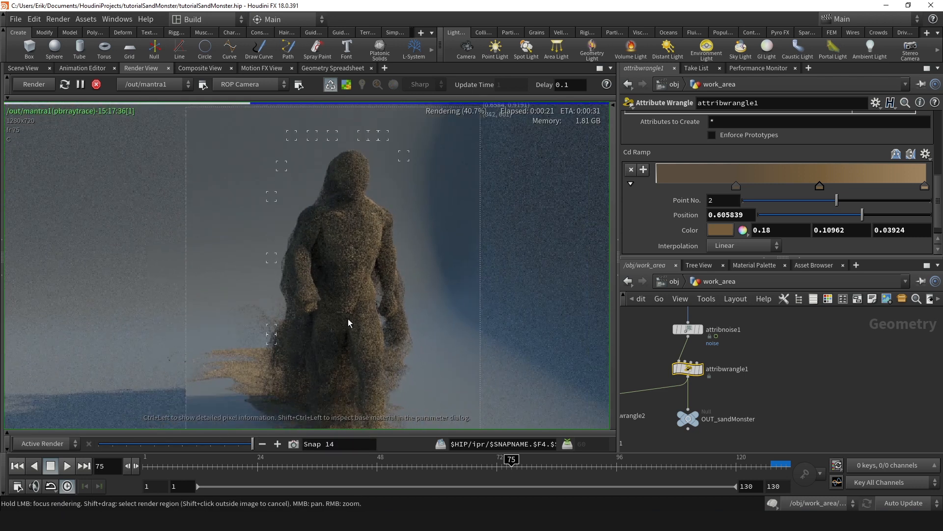
Step: Inspect the progressing render at full-figure and close range, and compare it again with the earlier snapshots
scroll(368, 279, down, 2)
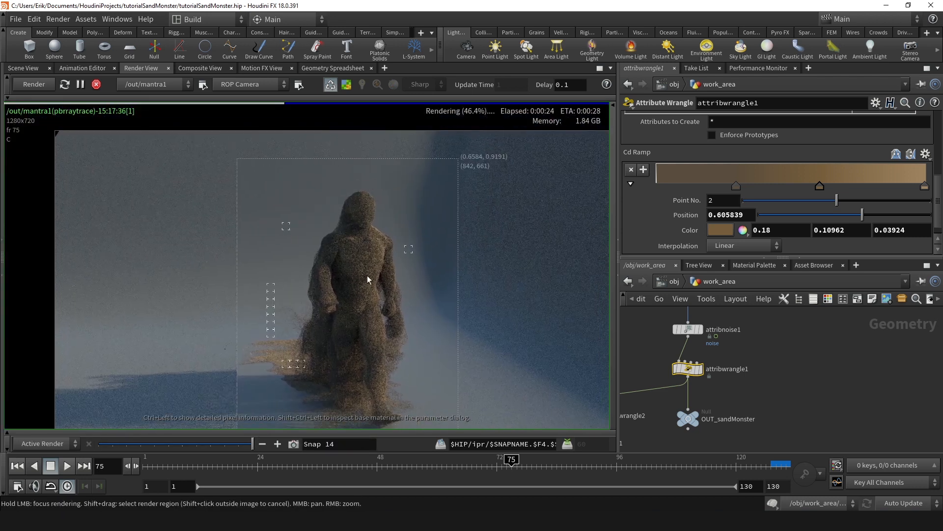
scroll(419, 181, up, 3)
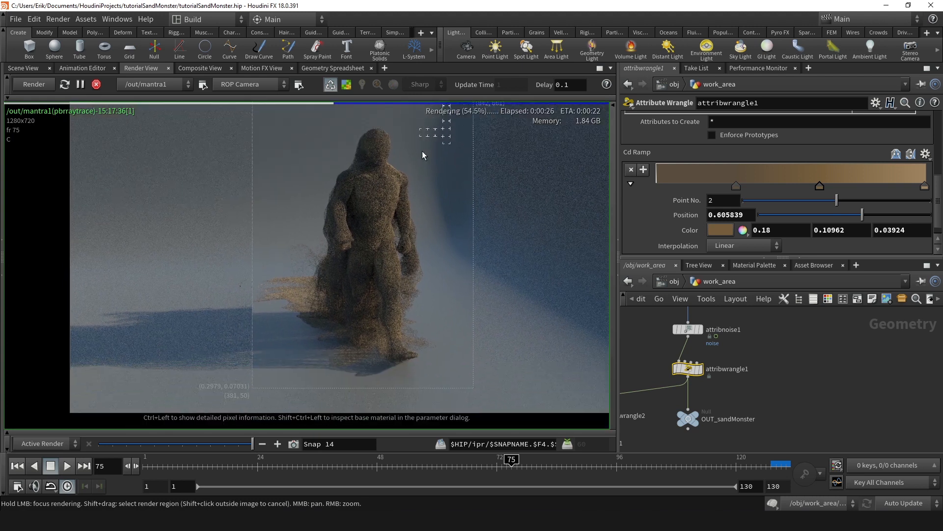
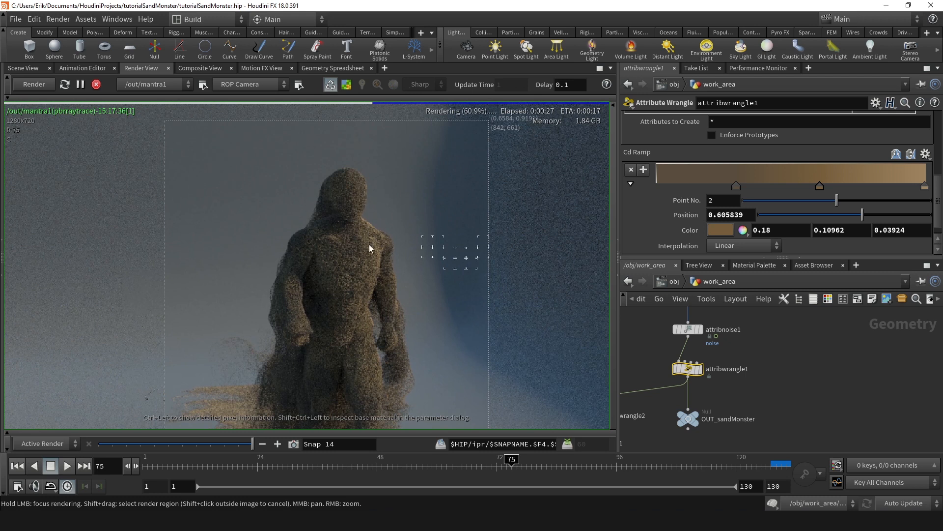
middle_drag(376, 402, 387, 316)
scroll(371, 291, down, 2)
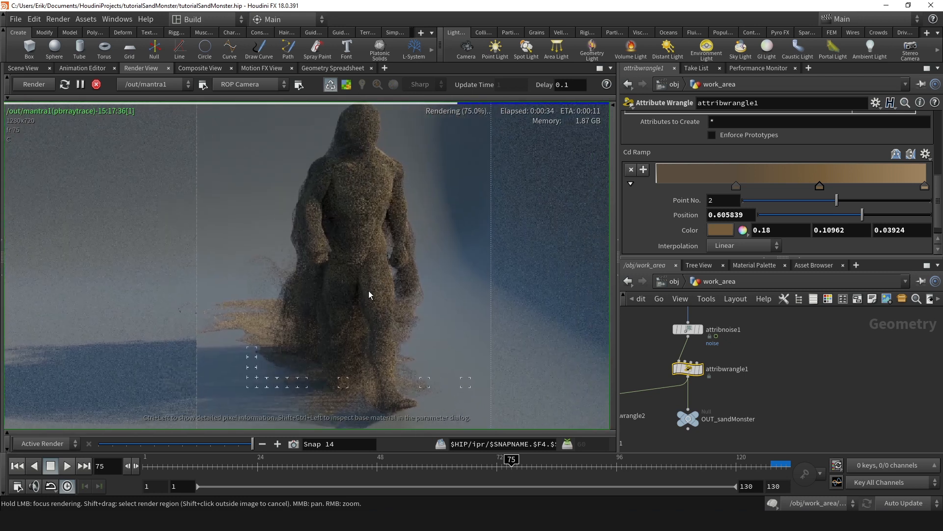
mouse_move(252, 443)
mouse_down()
mouse_move(173, 444)
mouse_move(248, 444)
mouse_up()
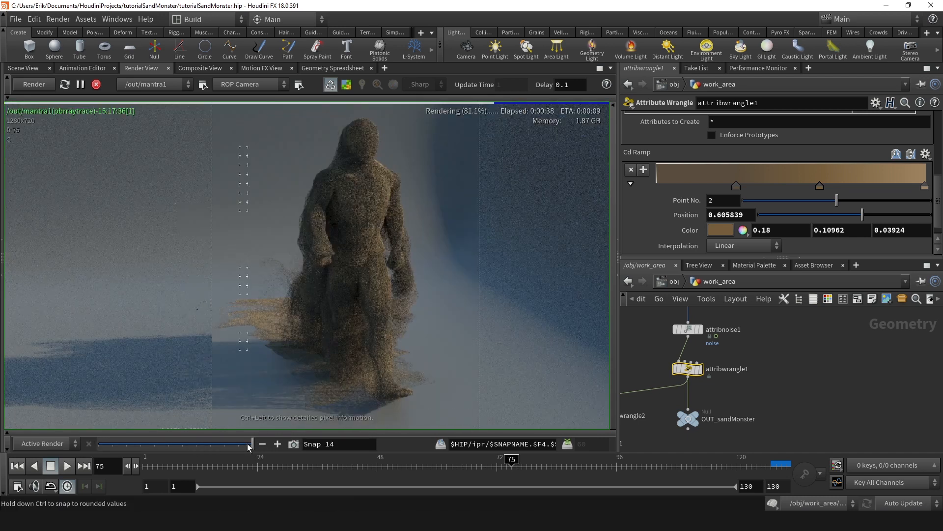
click(198, 444)
mouse_move(252, 445)
mouse_down()
mouse_move(241, 448)
mouse_move(252, 445)
mouse_up()
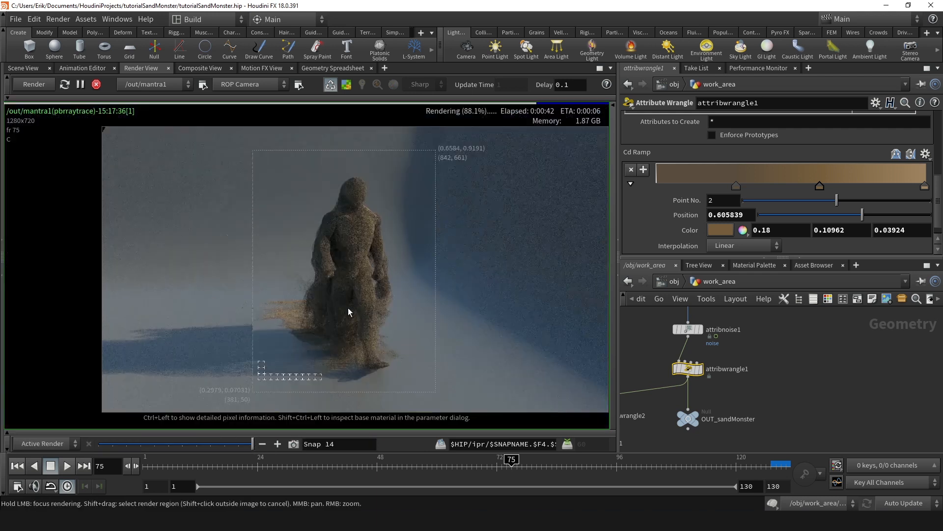
scroll(347, 312, up, 5)
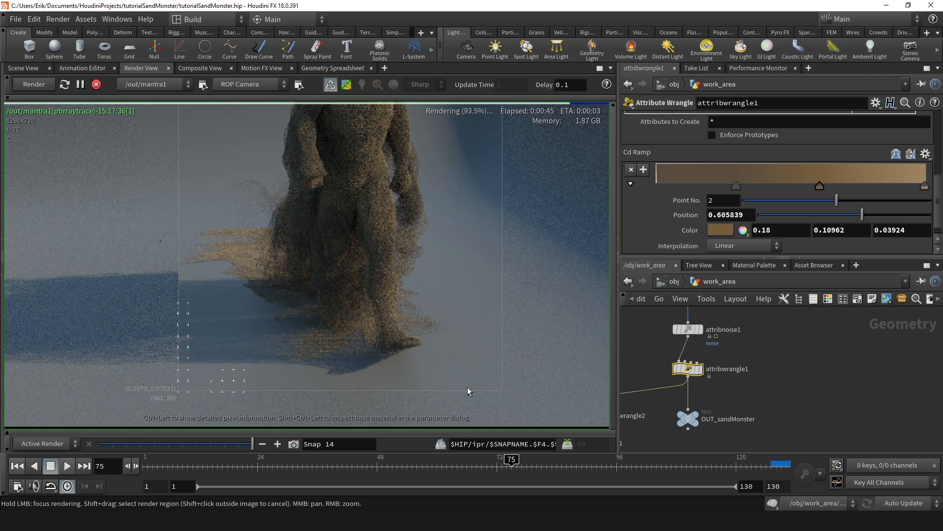
scroll(341, 326, down, 4)
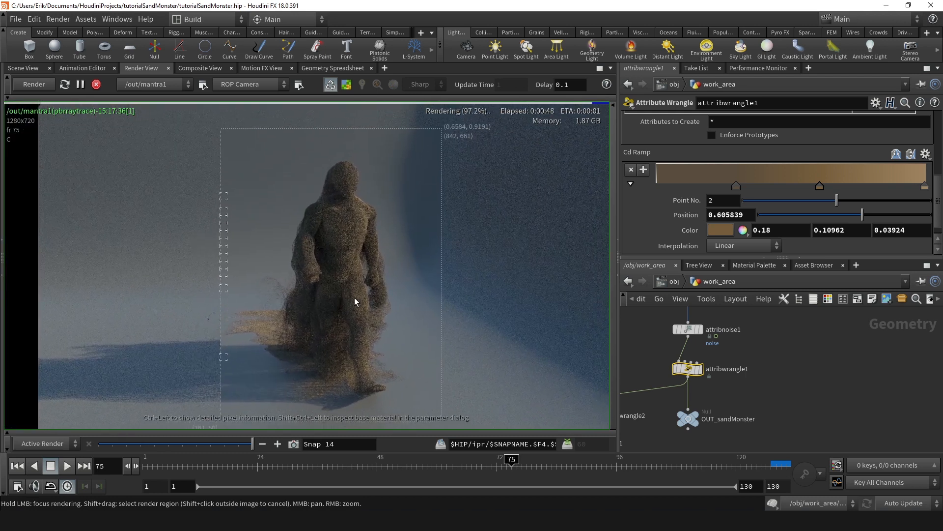
scroll(352, 281, up, 2)
Step: Store the finished render as Snap 14 and set the Noise Level of mantra1 in the out network to 0.03
click(672, 281)
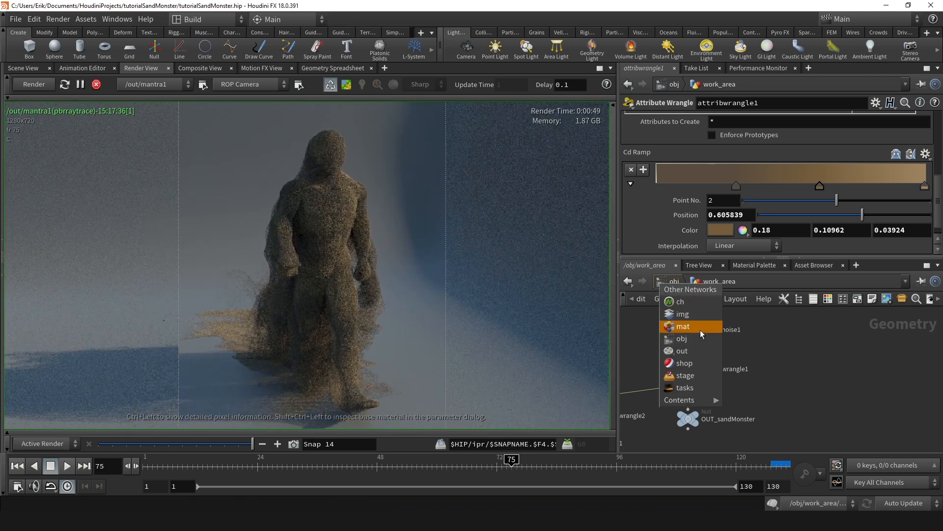
click(703, 351)
scroll(685, 199, down, 3)
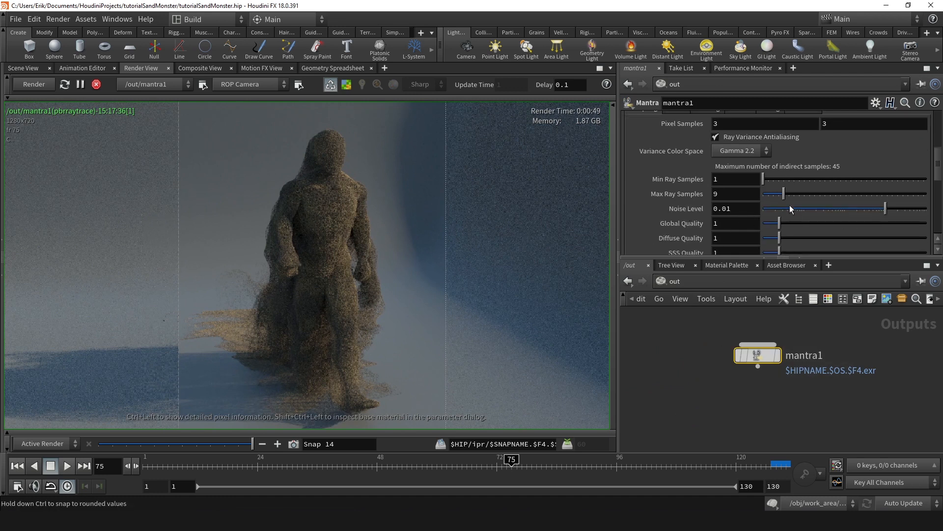
scroll(512, 221, down, 1)
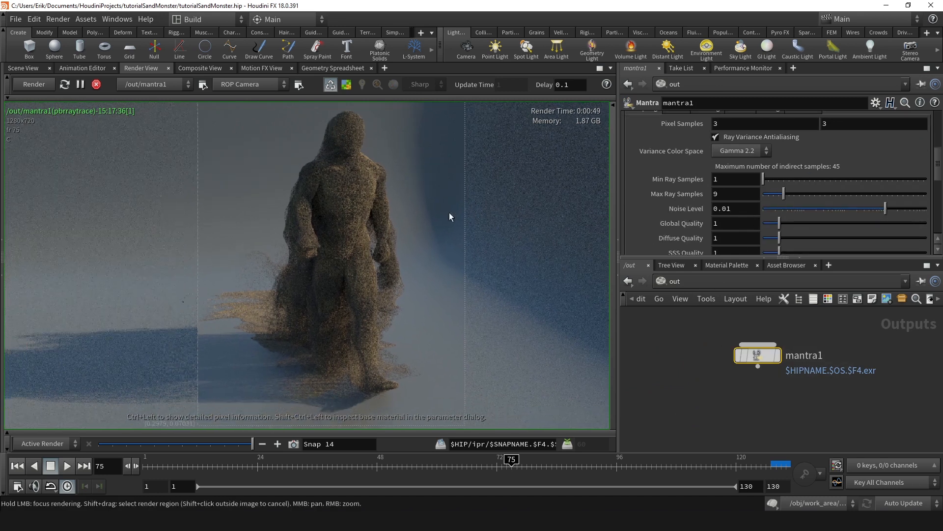
click(294, 445)
key(BackSpace)
text(3)
key(Return)
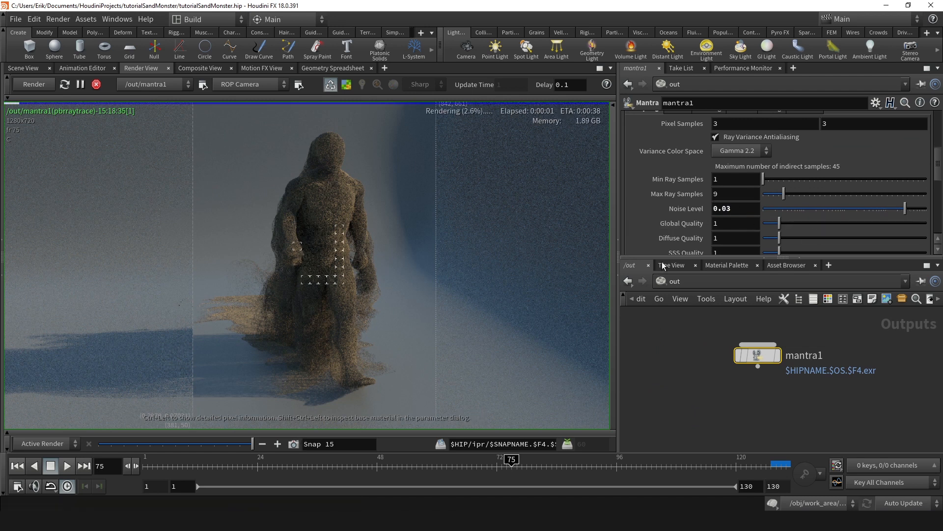
Step: Examine the grain on the sand figure, its feet and the ground in the render with the new noise level
scroll(340, 226, up, 2)
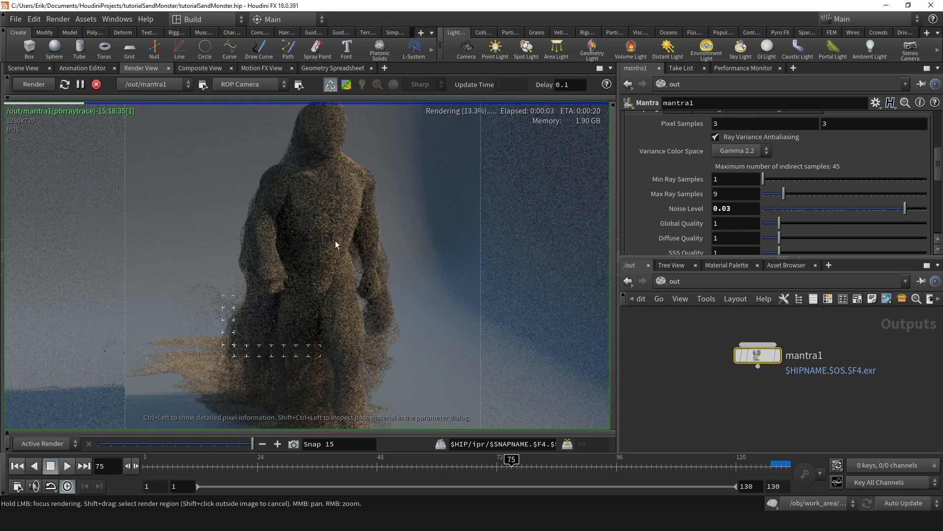
scroll(335, 241, down, 2)
scroll(373, 236, up, 3)
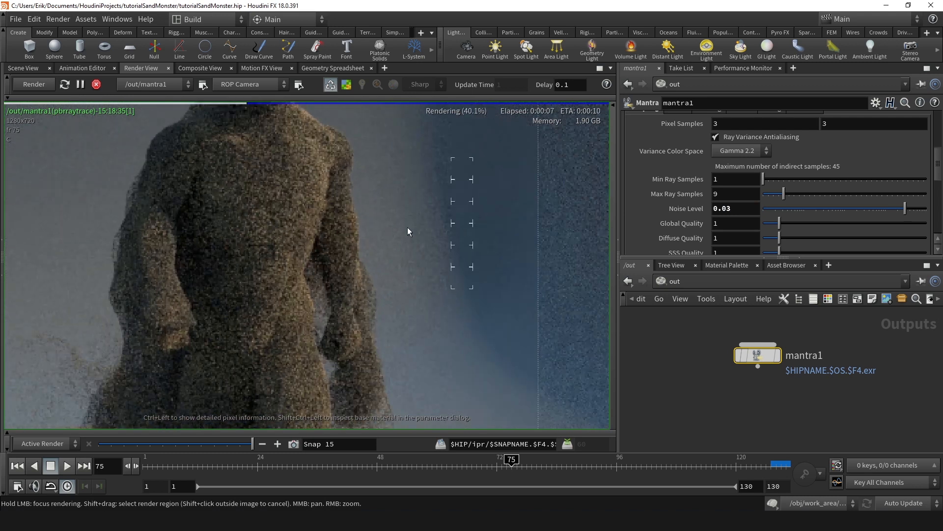
scroll(413, 226, down, 4)
scroll(413, 188, up, 2)
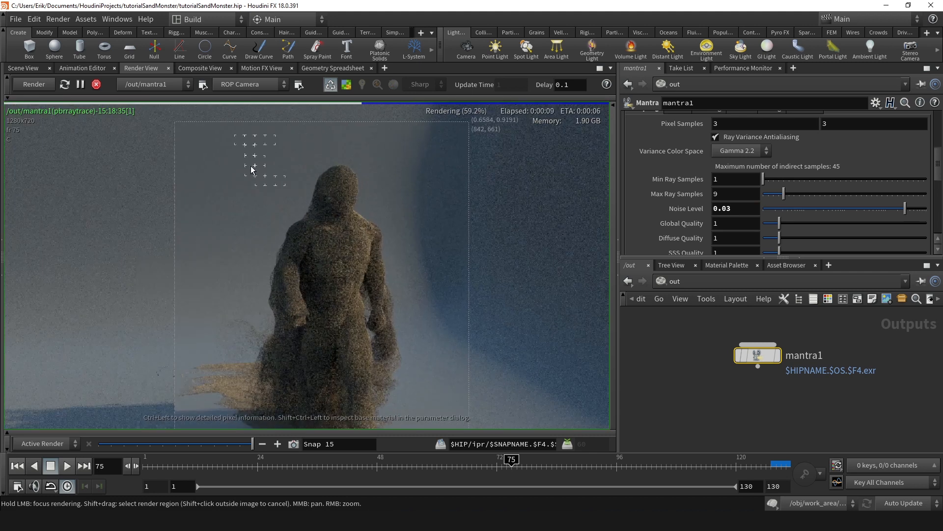
scroll(395, 202, down, 3)
middle_drag(391, 256, 388, 184)
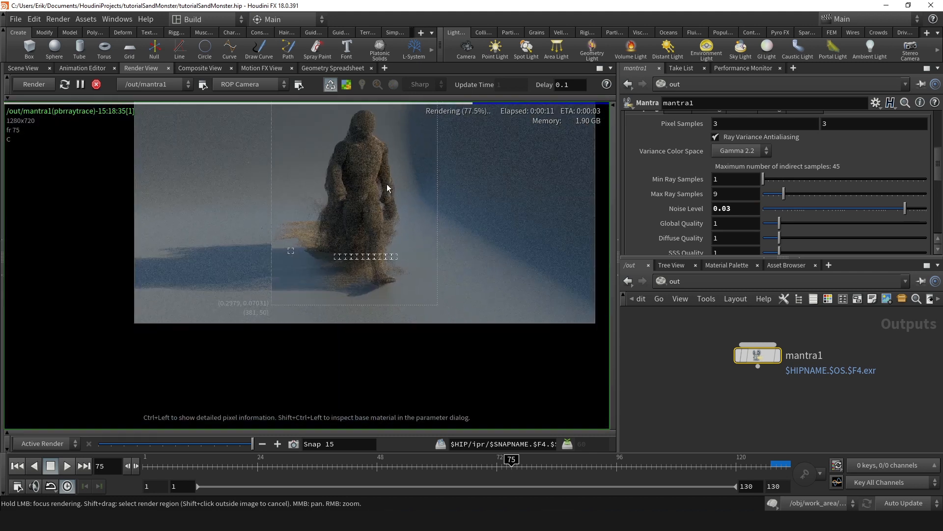
scroll(387, 183, up, 2)
middle_drag(413, 231, 403, 246)
scroll(407, 305, up, 2)
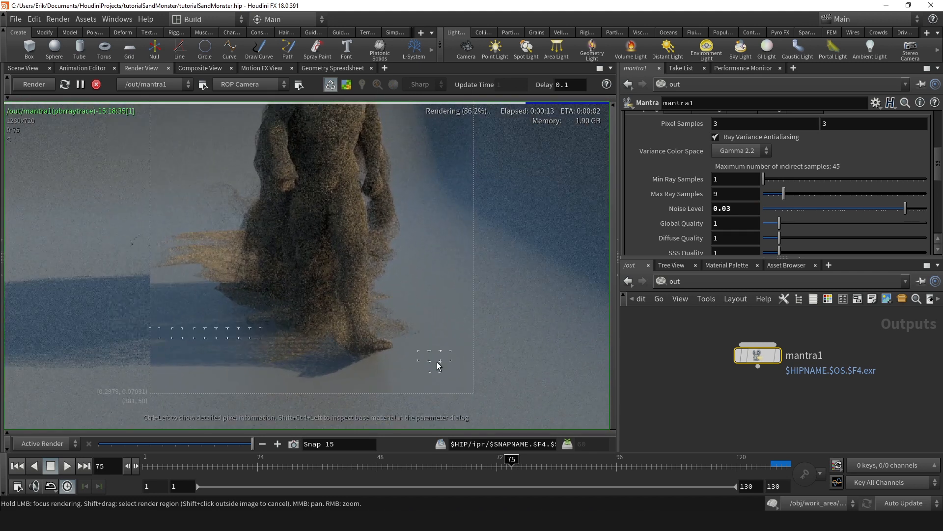
scroll(270, 363, down, 4)
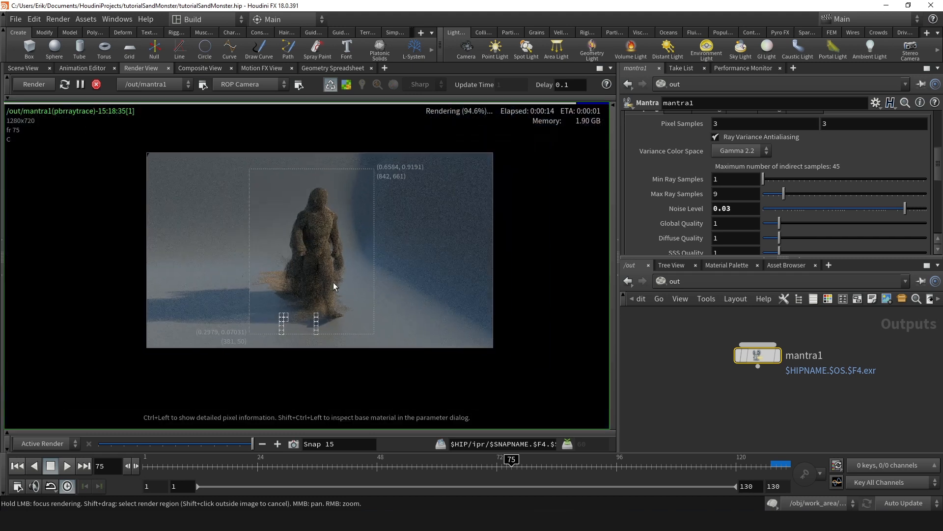
Step: Clear the render region around the figure to render the whole frame, and check the full image
shift+click(401, 368)
scroll(305, 200, up, 2)
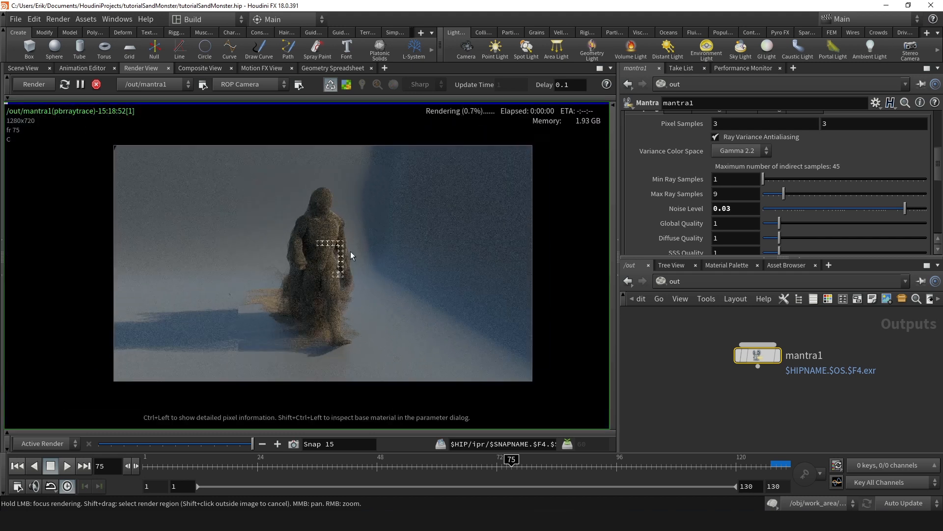
scroll(321, 205, up, 3)
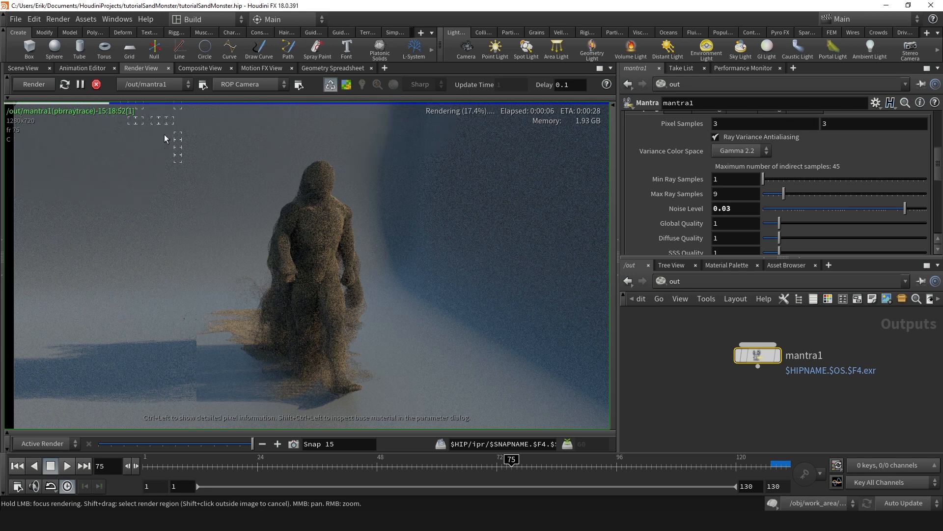
scroll(425, 154, down, 2)
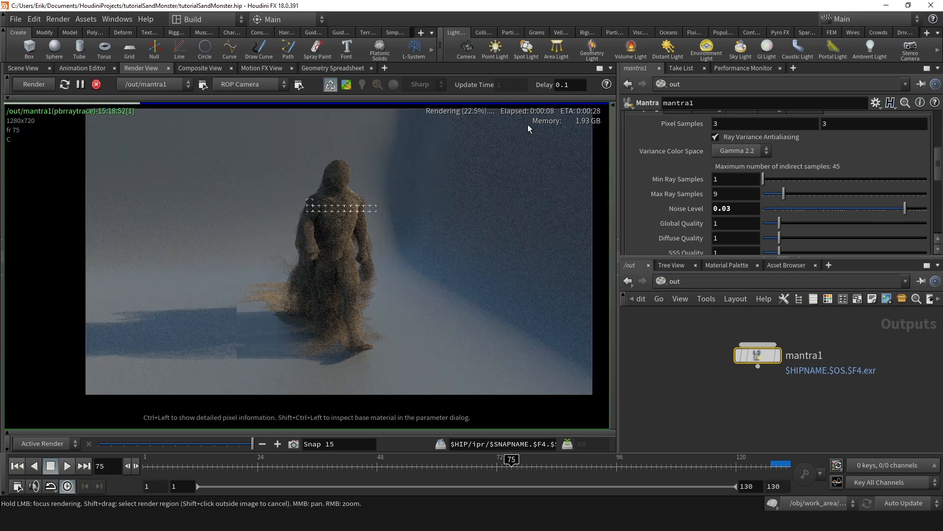
scroll(282, 206, up, 1)
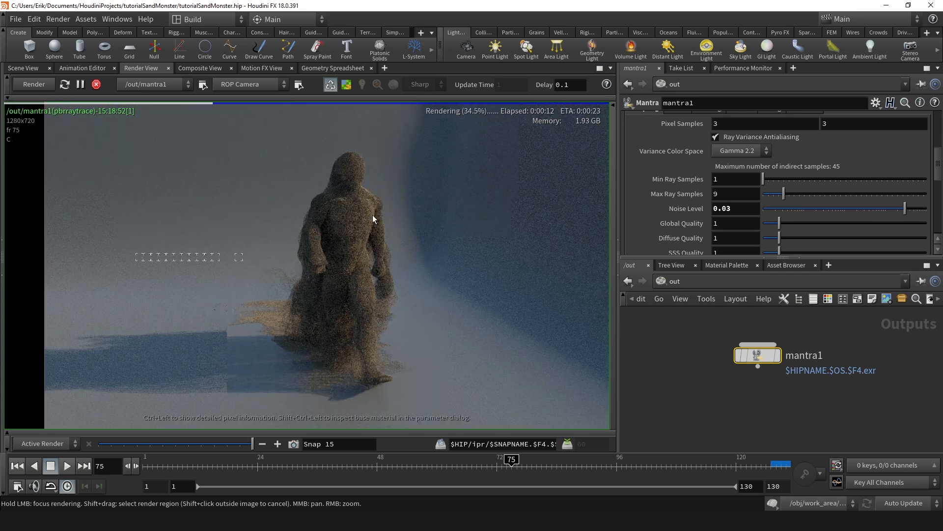
Step: Inspect the full-frame render as it progresses, checking the noise on the figure, its shadow and the curved background
scroll(225, 214, down, 3)
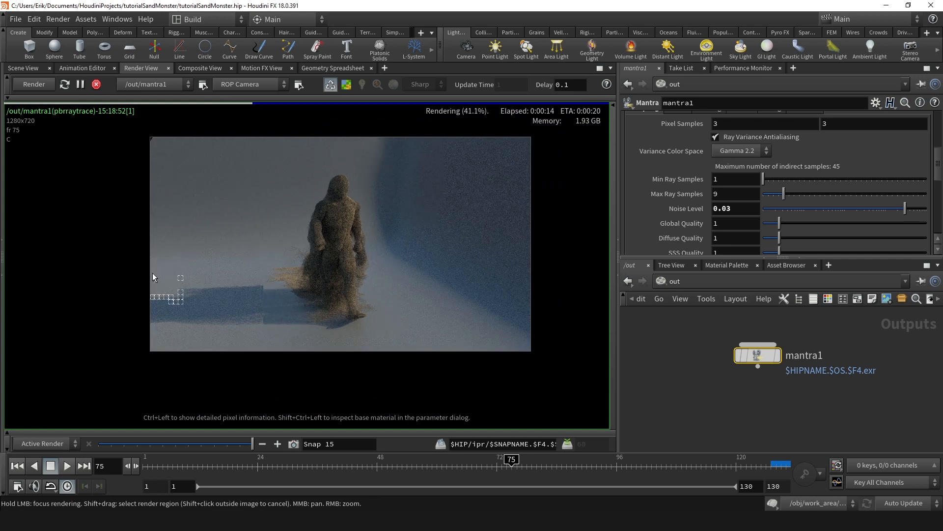
scroll(185, 126, up, 2)
scroll(433, 293, down, 2)
scroll(320, 292, up, 3)
scroll(347, 291, down, 2)
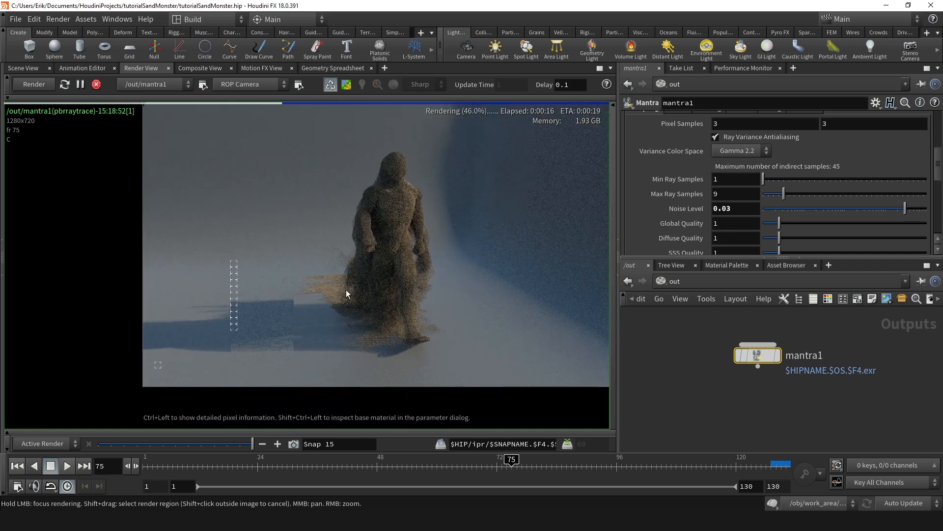
middle_drag(347, 291, 300, 276)
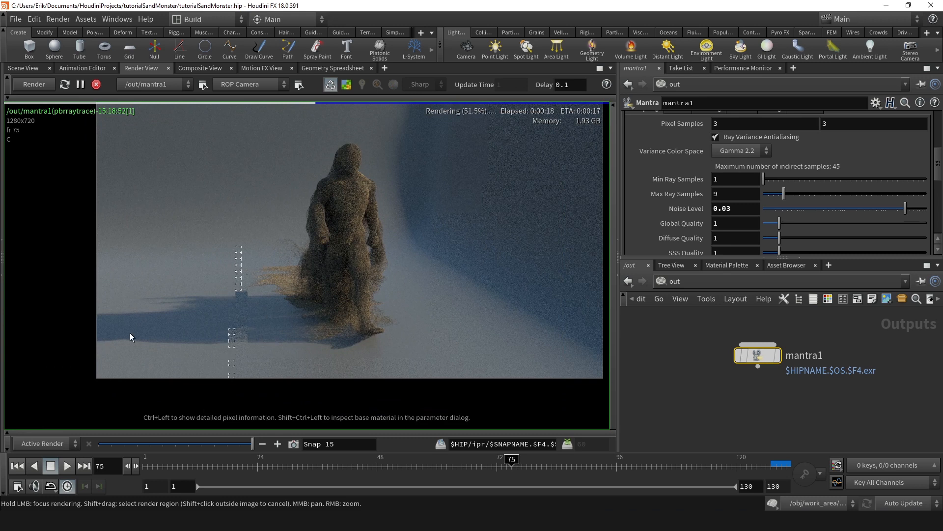
scroll(276, 267, up, 2)
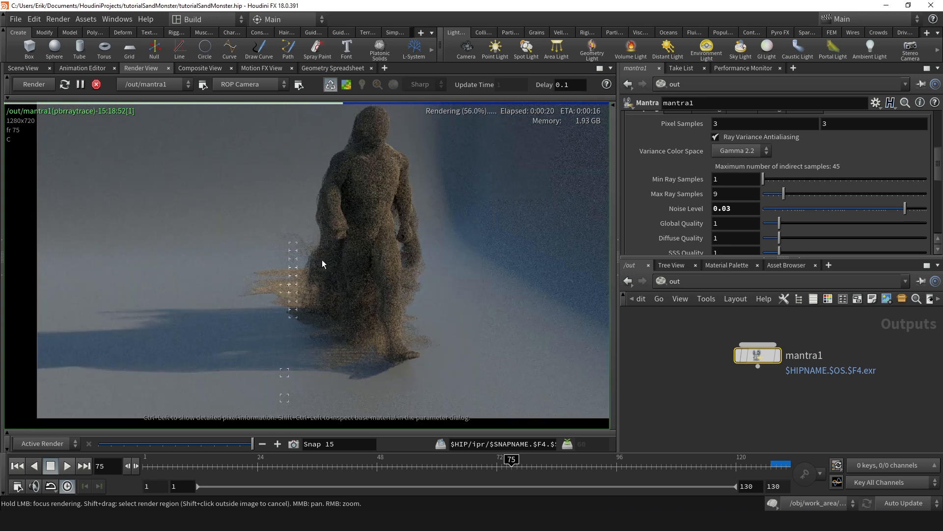
scroll(320, 260, down, 4)
middle_drag(320, 259, 297, 250)
scroll(297, 250, up, 2)
scroll(394, 241, down, 3)
scroll(392, 209, up, 2)
middle_drag(428, 177, 387, 215)
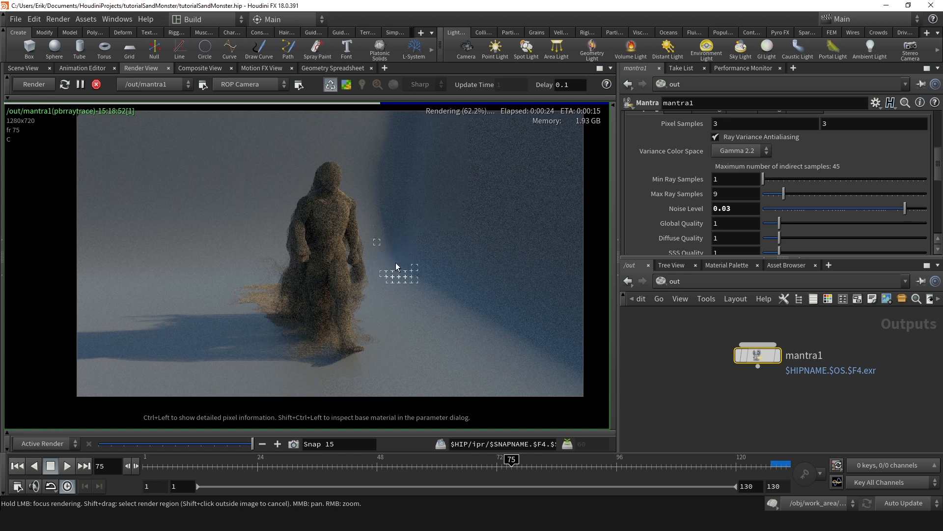
right_drag(397, 168, 402, 303)
Step: Set the Depth of the subdivide1 node inside render_ground to 3
click(680, 280)
click(709, 338)
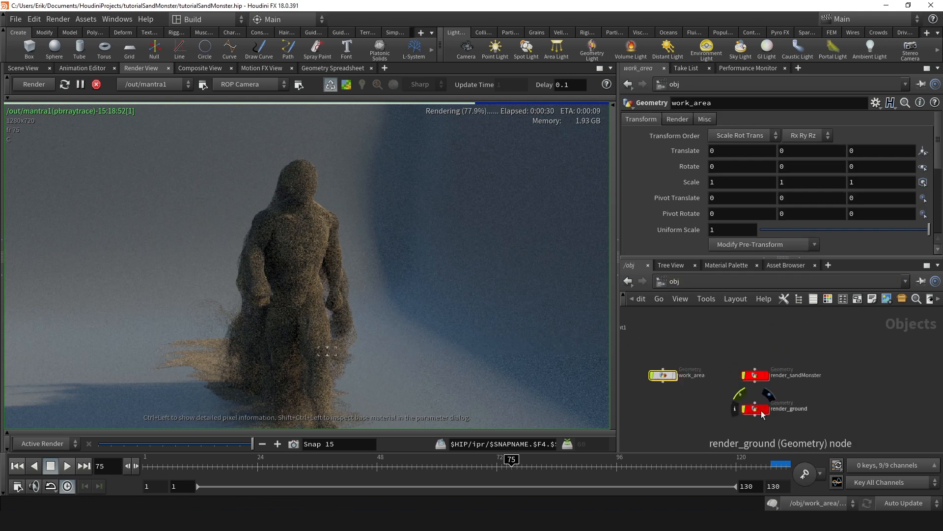
double_click(784, 371)
click(768, 368)
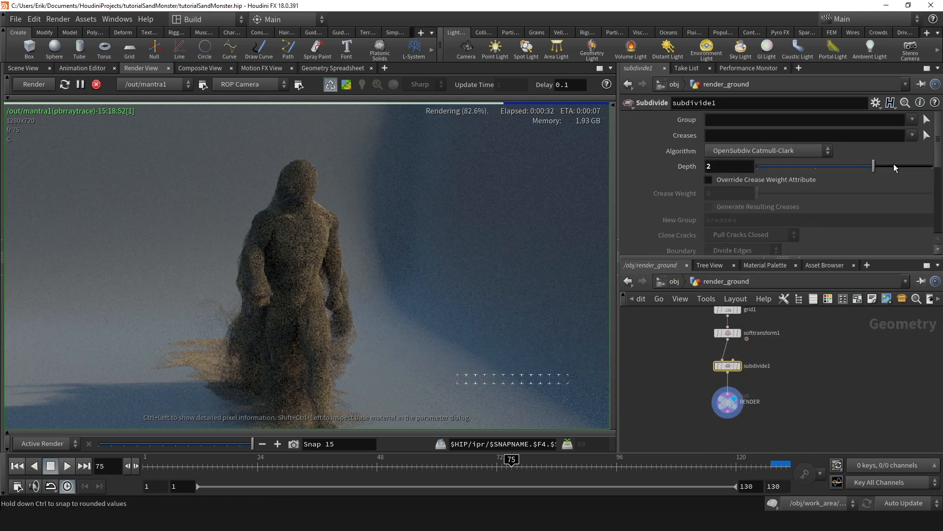
Step: Examine the re-rendered backdrop behind the figure and compare it with the previous snapshot
scroll(373, 320, down, 4)
middle_drag(379, 317, 390, 290)
scroll(391, 288, up, 3)
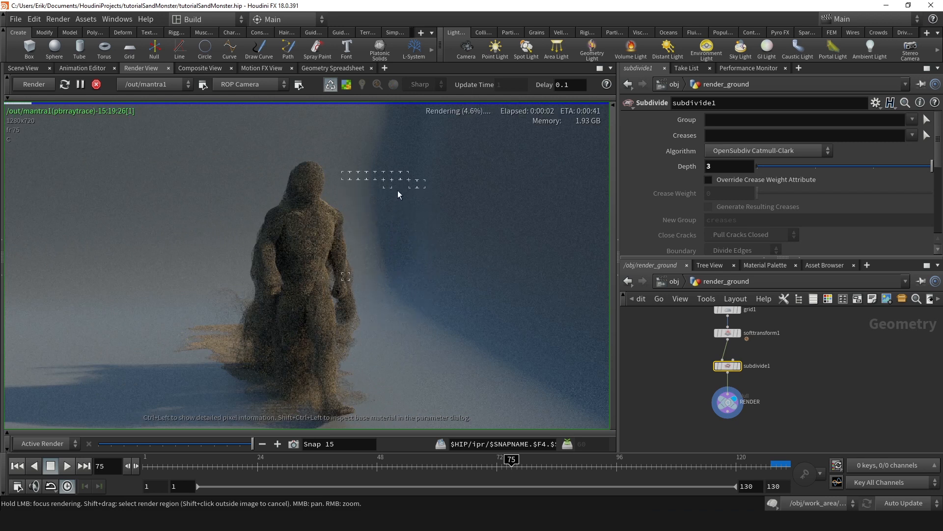
scroll(408, 282, down, 3)
middle_drag(410, 281, 422, 249)
scroll(418, 247, up, 1)
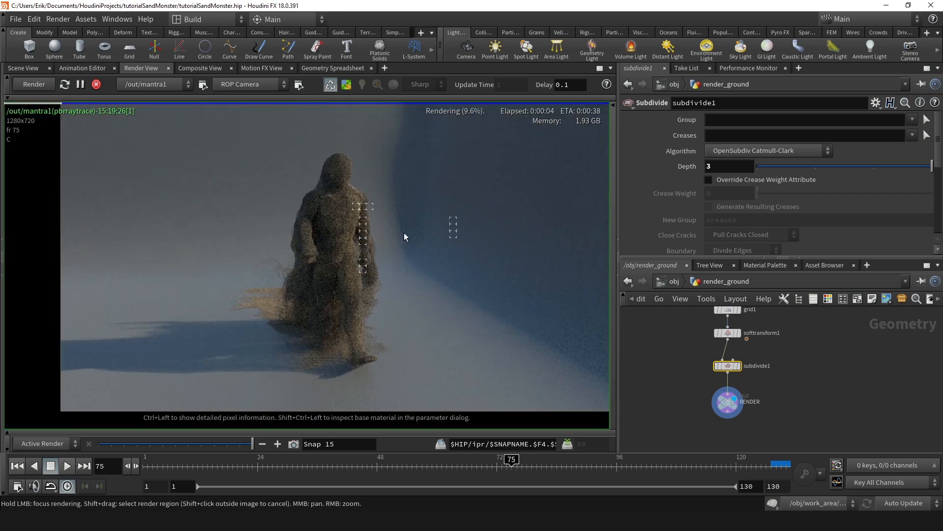
click(241, 442)
drag(240, 442, 253, 443)
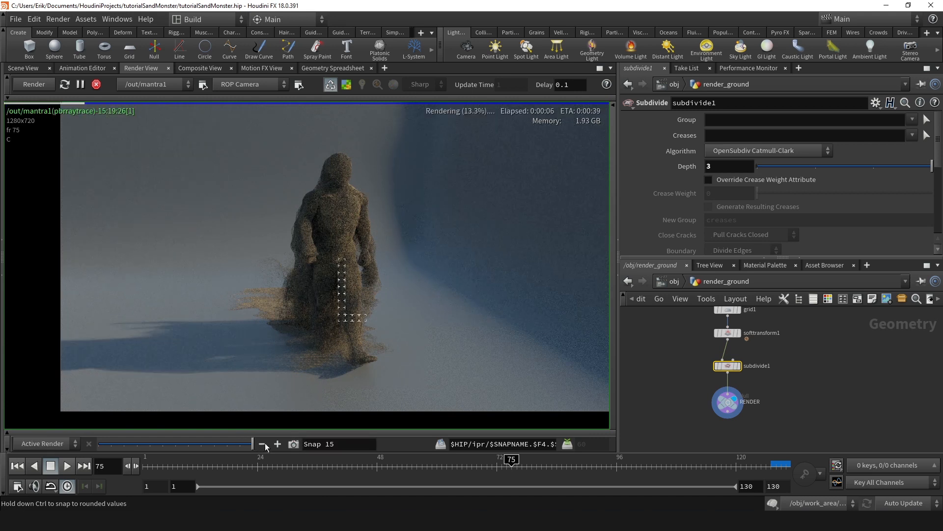
Step: Check the smoothness of the ground surface in the render, its corner area and the camera viewport
scroll(331, 249, down, 3)
scroll(321, 210, up, 3)
middle_drag(300, 185, 378, 188)
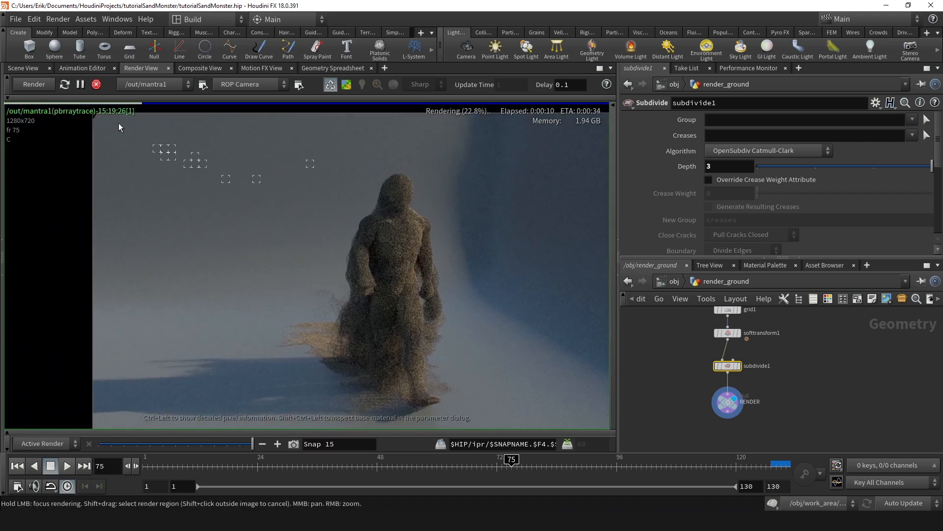
middle_drag(119, 123, 161, 161)
scroll(142, 150, up, 4)
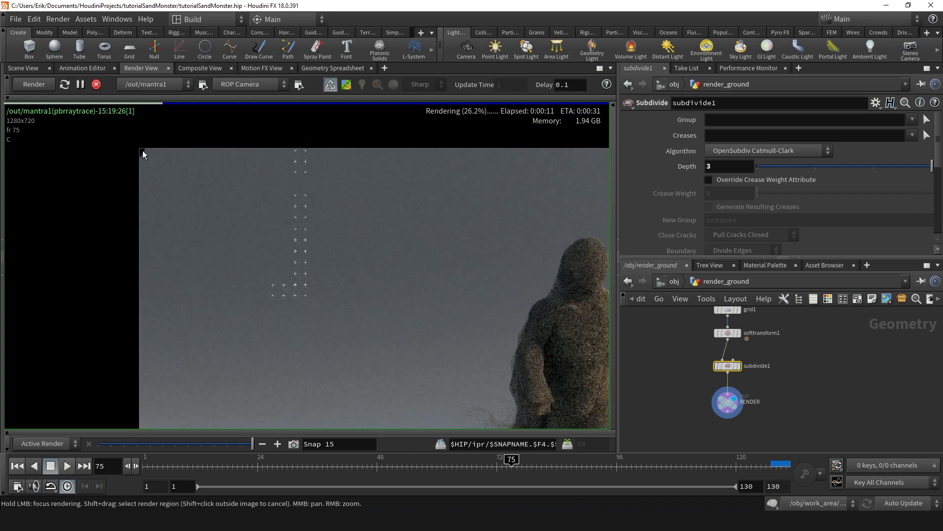
click(22, 69)
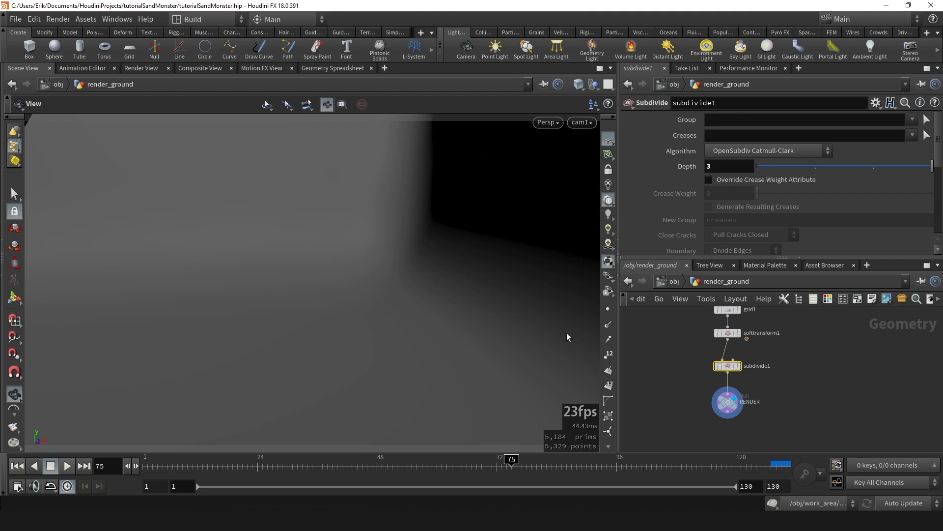
click(144, 69)
middle_drag(375, 249, 342, 204)
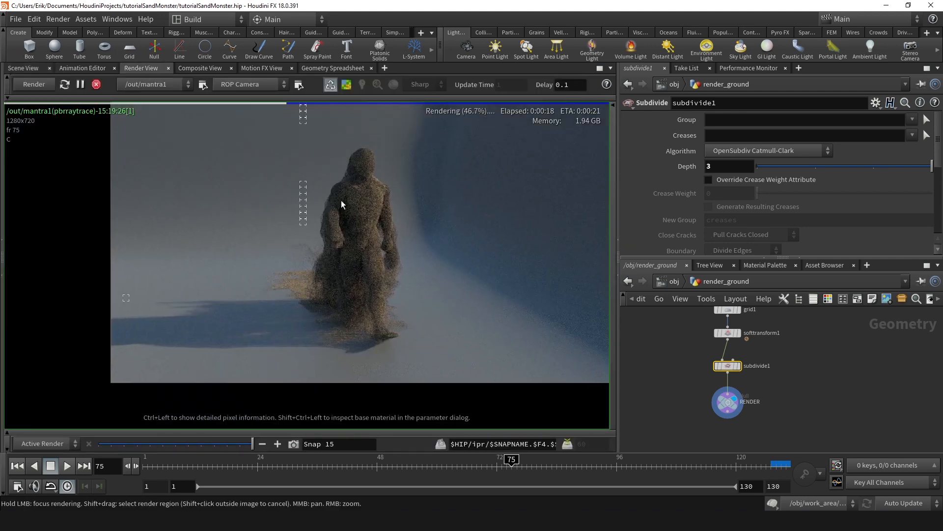
right_drag(366, 260, 333, 255)
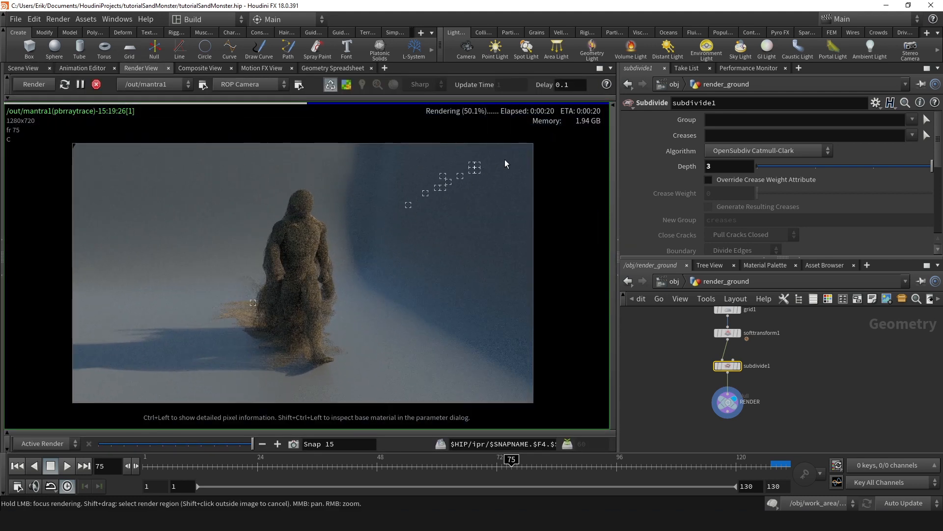
middle_drag(395, 290, 436, 273)
scroll(435, 273, up, 1)
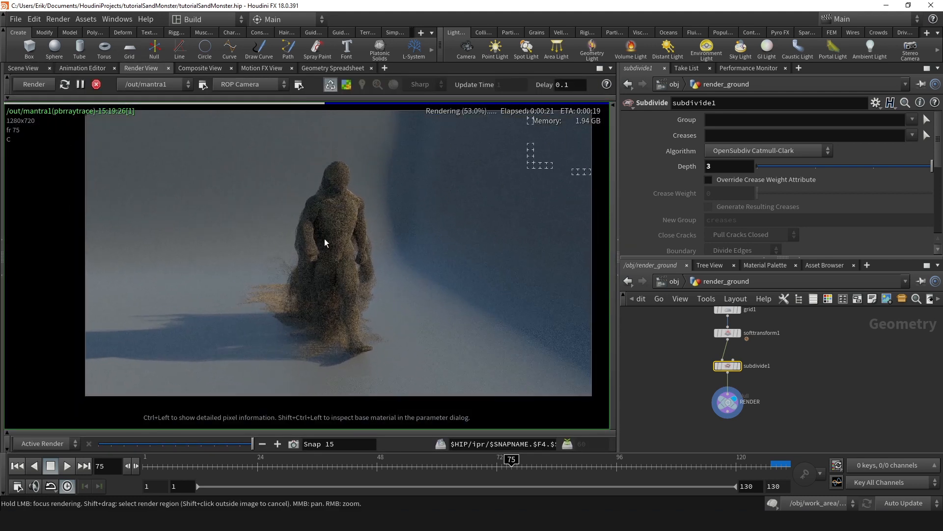
Step: Display render_sandMonster in the scene viewport at object level and scrub through the later frames to frame 102
click(25, 68)
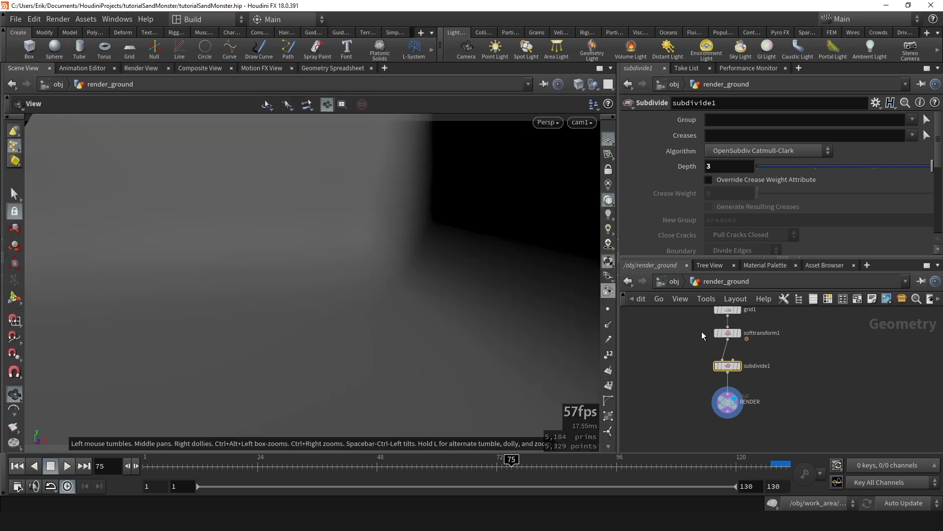
click(664, 281)
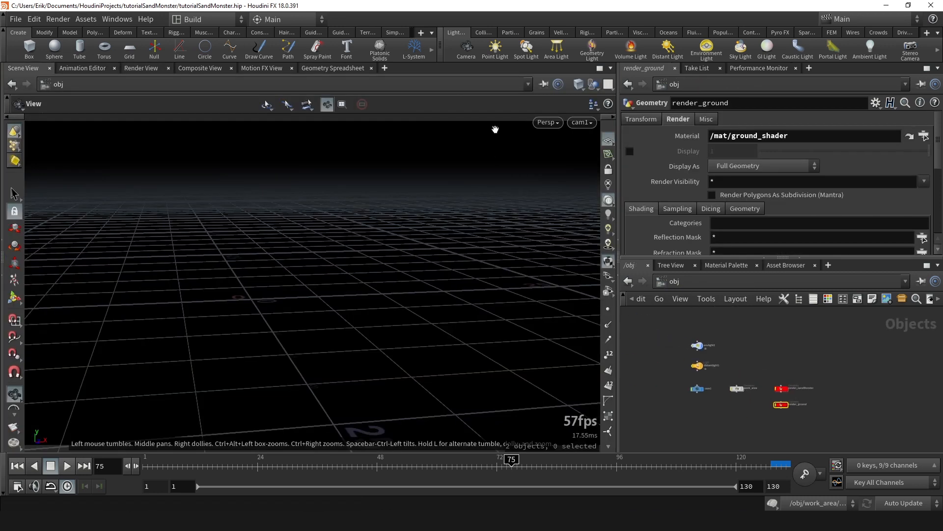
scroll(806, 406, up, 5)
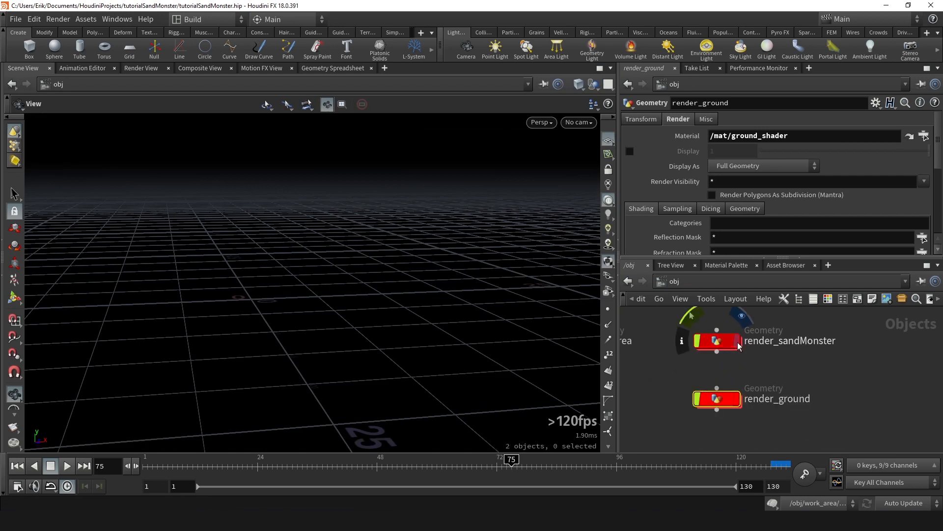
click(736, 340)
click(581, 465)
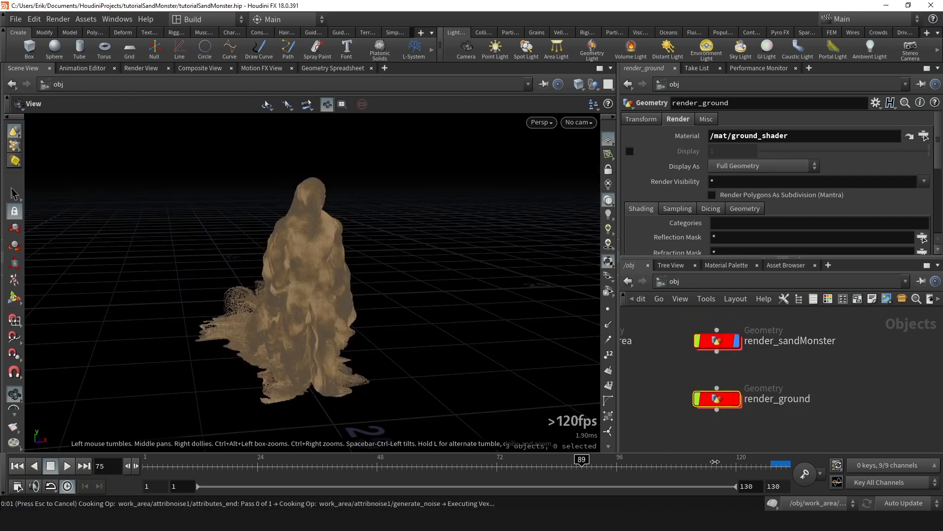
click(726, 464)
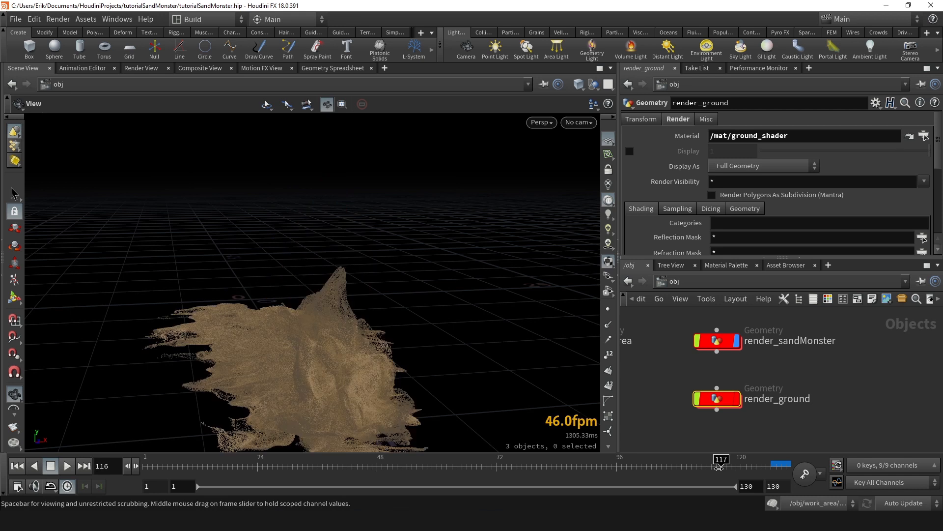
click(644, 465)
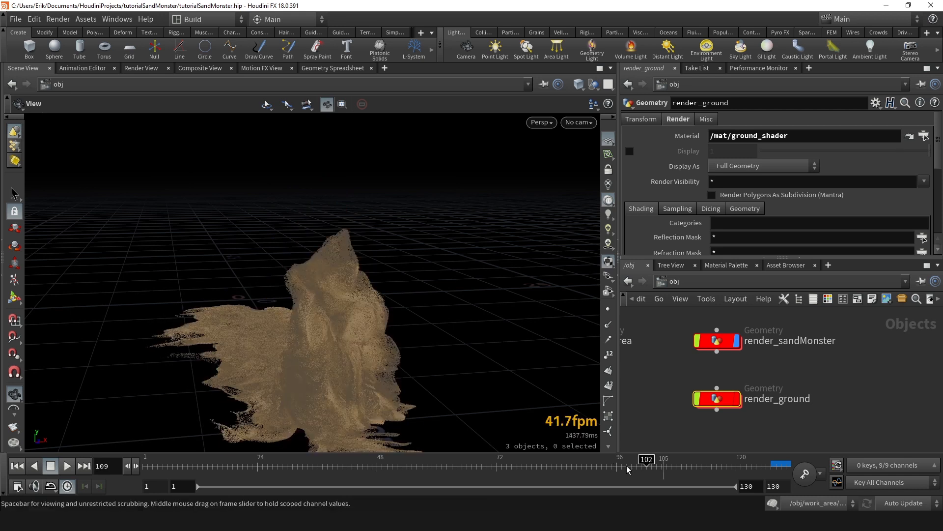
Step: Select the cam1 camera, undo the trial change to its Y translation, and look through cam1 in the viewport
scroll(737, 388, down, 5)
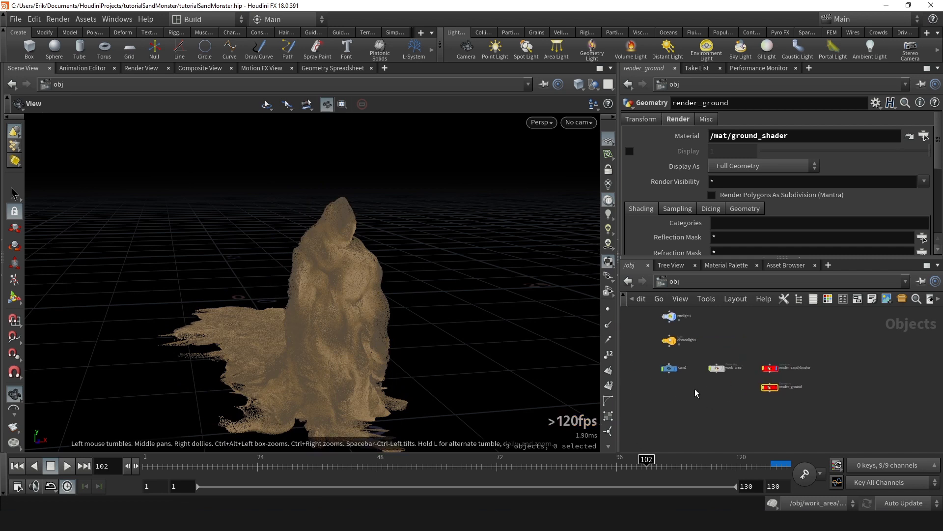
scroll(688, 383, up, 3)
click(658, 353)
click(649, 121)
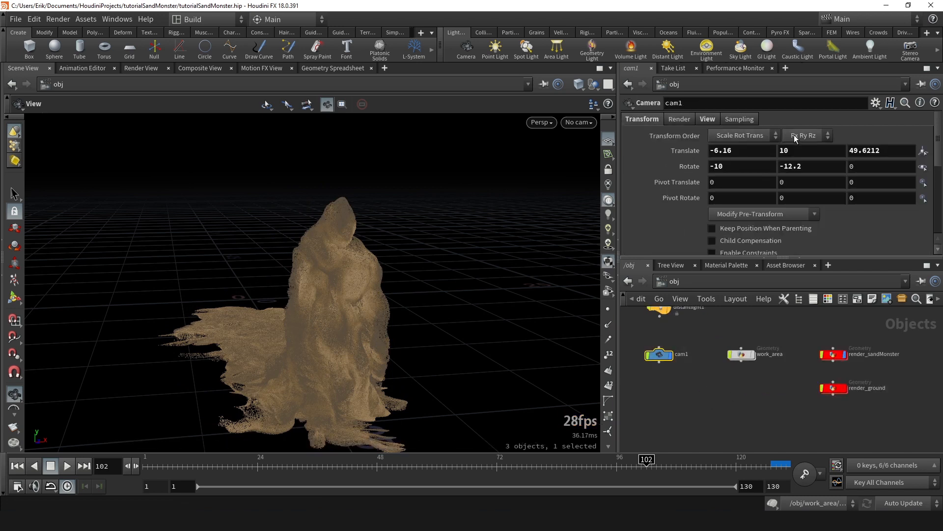
middle_drag(804, 150, 802, 151)
key(ctrl+z)
click(579, 122)
click(605, 183)
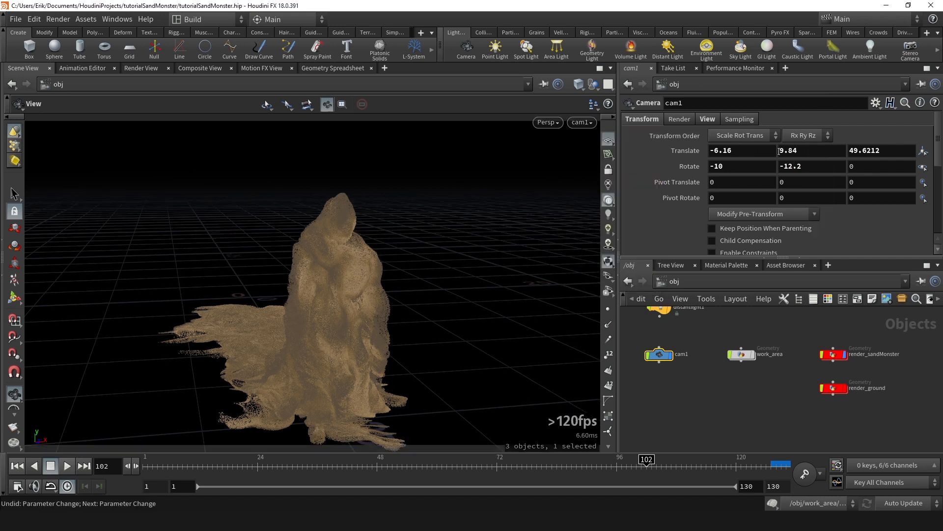
Step: Move cam1 closer to the sand monster by setting its Translate to -5.01, 8.64, 47.1112
middle_drag(811, 150, 739, 167)
middle_drag(884, 150, 887, 58)
middle_drag(737, 150, 374, 169)
Step: Display the render_ground object in the viewport together with the sand monster
middle_drag(855, 396, 816, 402)
scroll(811, 402, up, 3)
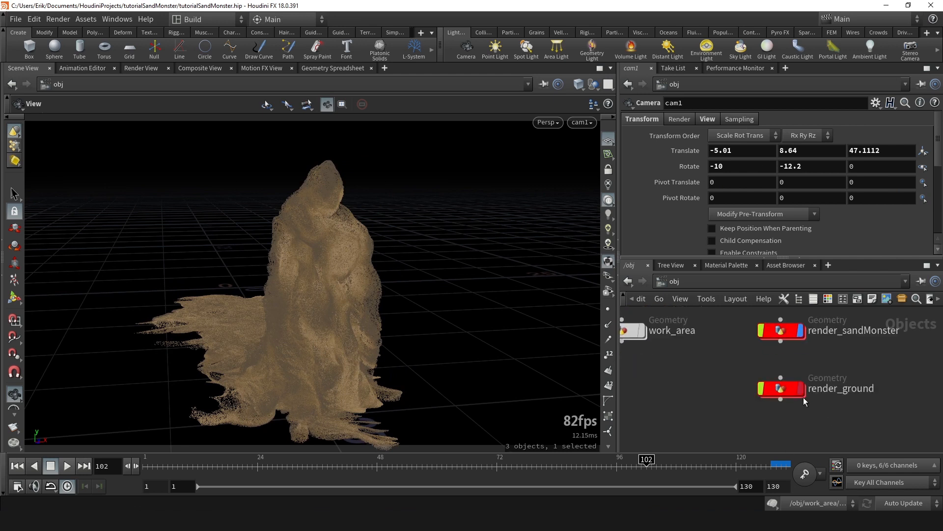
click(801, 389)
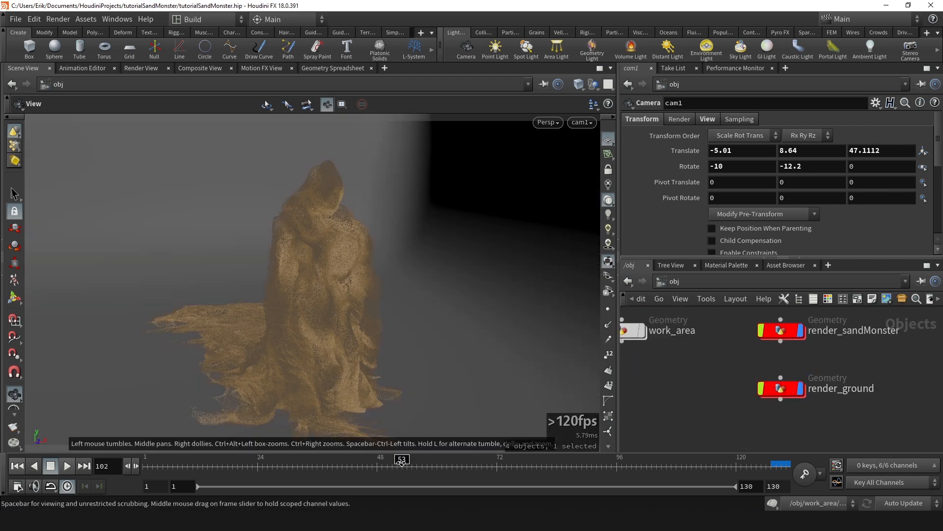
Step: Return the timeline to frame 75 and start a new render of /out/mantra1 from the adjusted camera
click(402, 460)
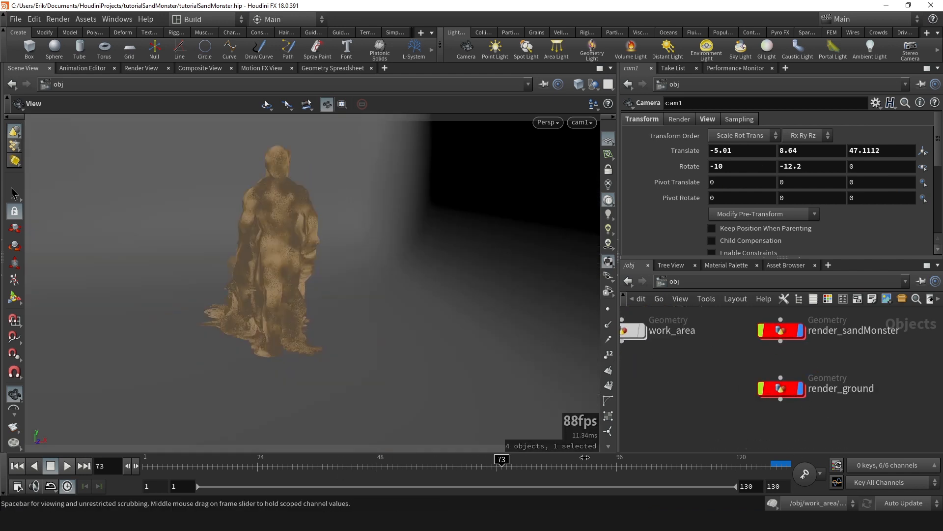
click(512, 472)
click(141, 68)
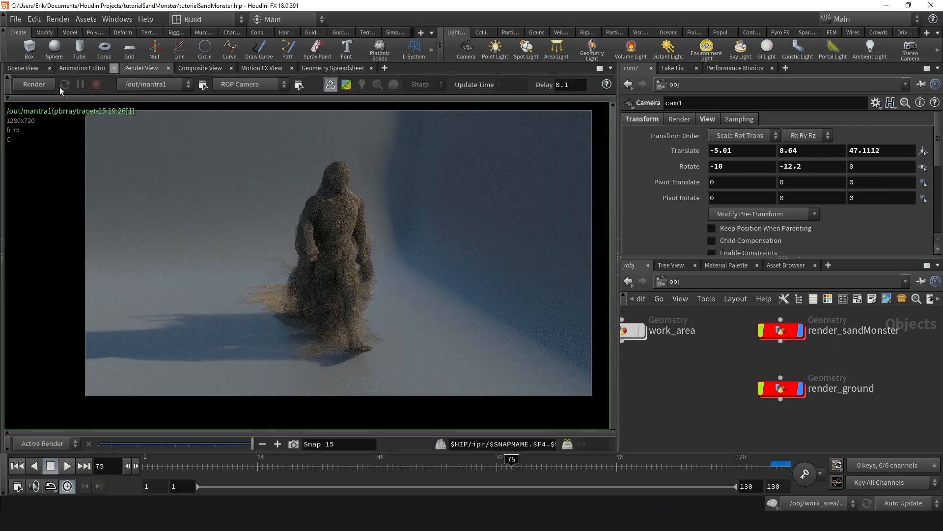
click(35, 85)
Step: Inspect the sand figure at full-frame and close range while the render from the new camera position progresses
scroll(304, 194, down, 5)
scroll(307, 202, up, 3)
middle_drag(282, 213, 373, 244)
scroll(369, 244, up, 3)
click(692, 283)
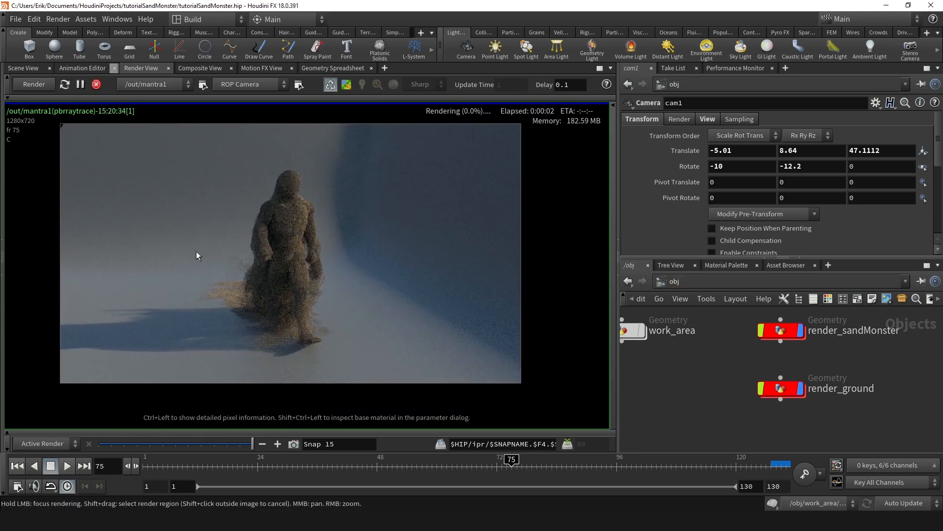
scroll(264, 235, up, 5)
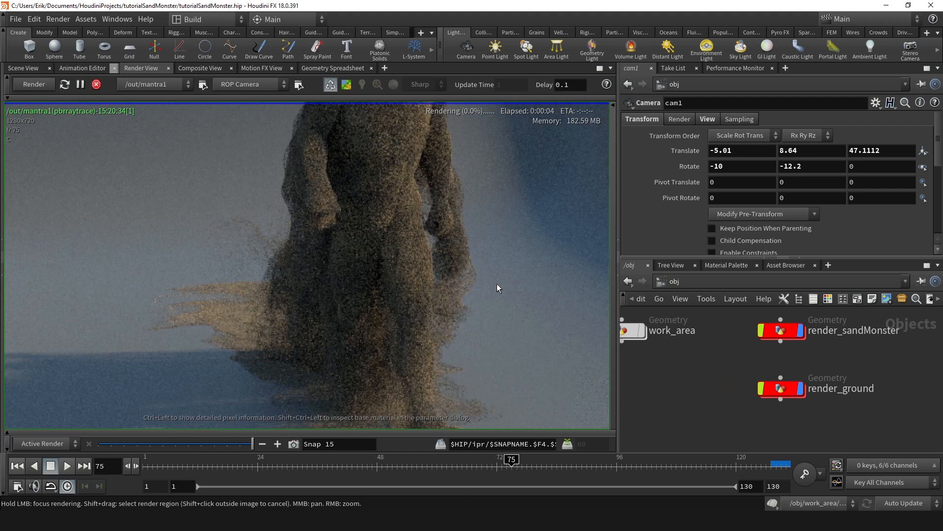
scroll(439, 292, down, 5)
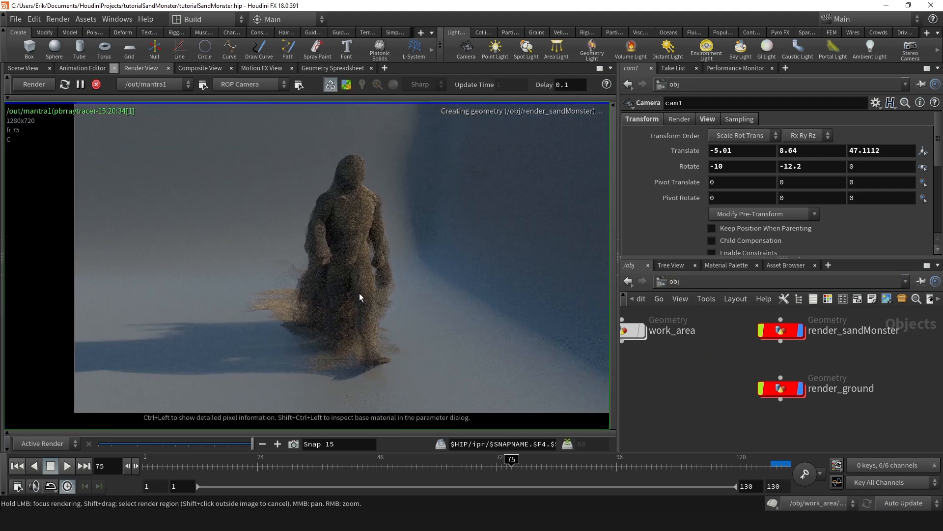
scroll(360, 293, up, 5)
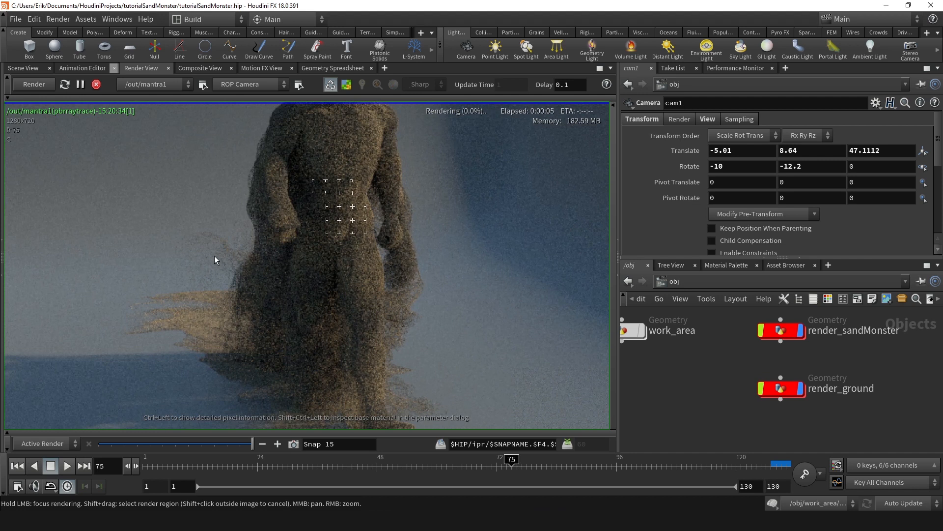
scroll(215, 255, up, 2)
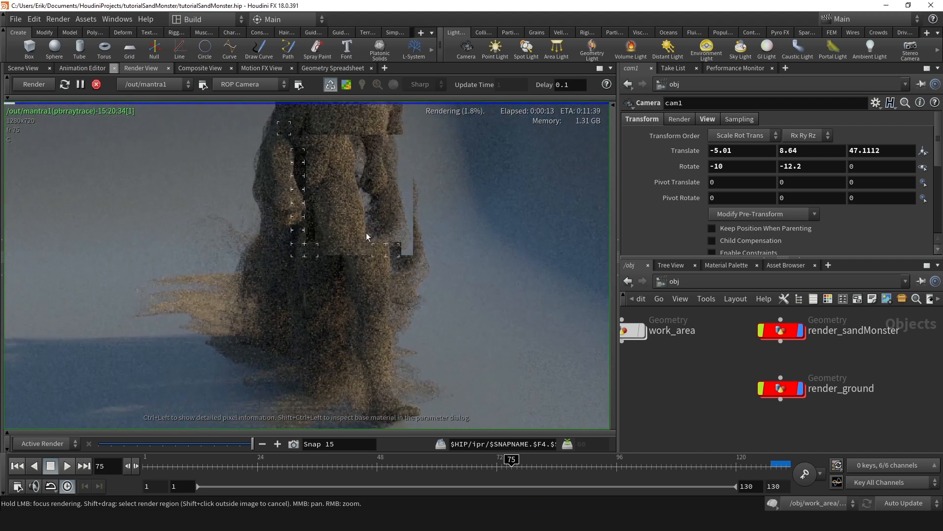
scroll(371, 255, down, 2)
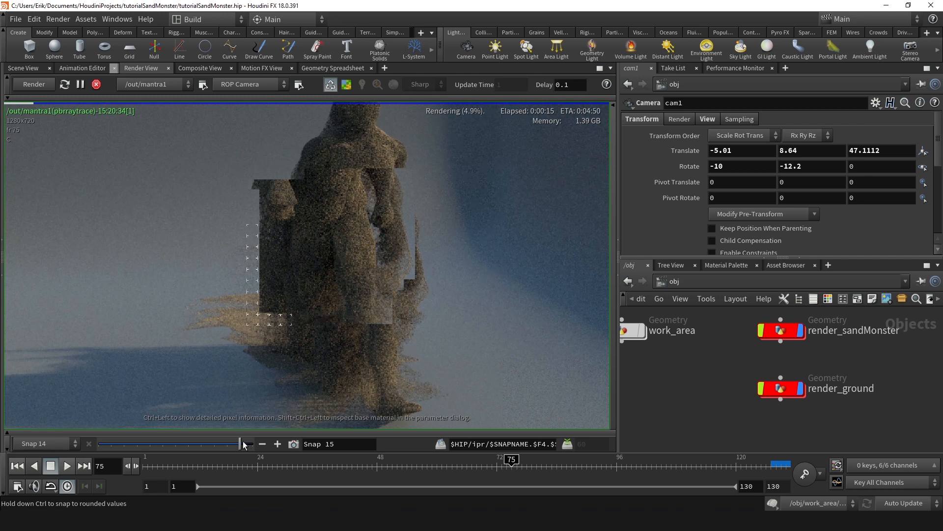
Step: Inspect the sand figure's legs and feet at close range in the progressing render
scroll(305, 242, down, 2)
mouse_move(332, 210)
mouse_down()
mouse_move(360, 191)
mouse_move(287, 238)
mouse_move(214, 347)
mouse_move(275, 258)
mouse_move(396, 326)
mouse_move(422, 213)
mouse_move(455, 315)
mouse_up()
scroll(271, 274, up, 2)
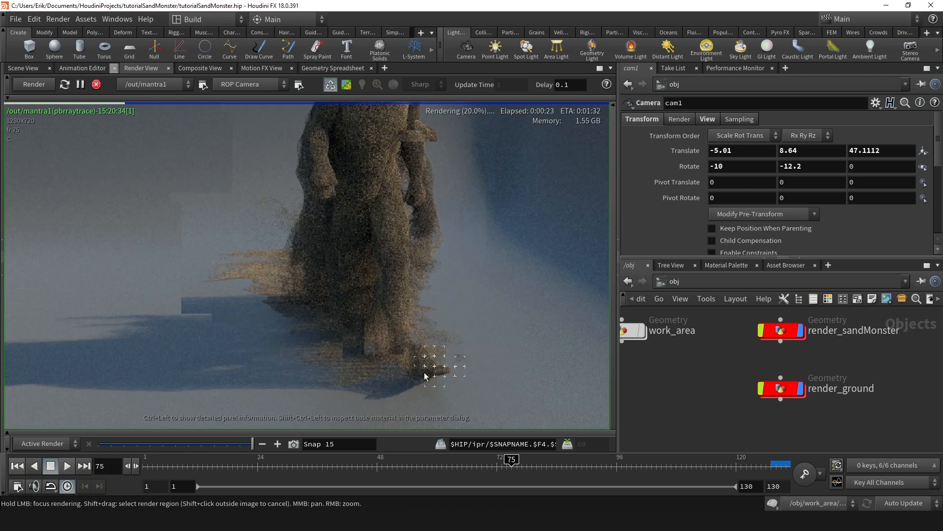
drag(424, 376, 359, 340)
Step: Show the render sampling parameters of the render_sandMonster object
click(773, 389)
drag(902, 369, 759, 342)
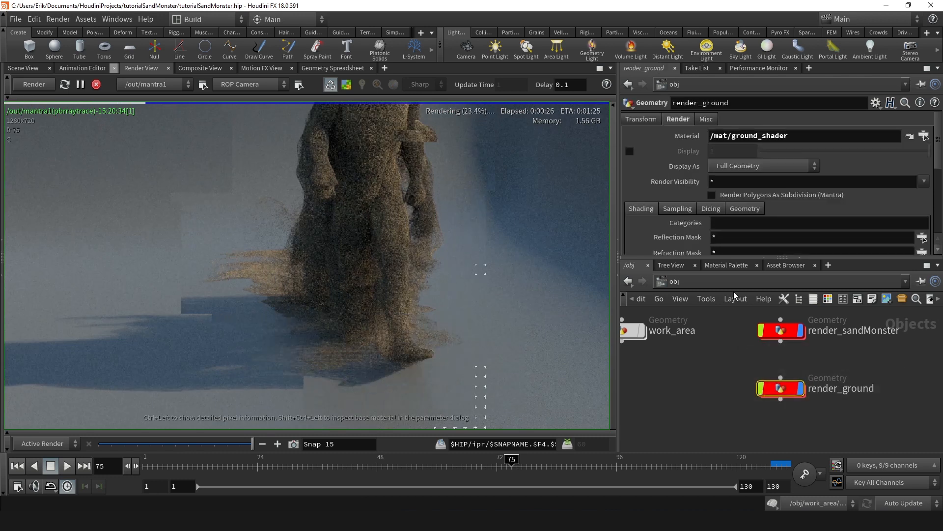
click(693, 210)
scroll(275, 356, down, 1)
Step: Examine the sand figure, its ground shadow and the background in the full frame while the render completes
drag(304, 227, 306, 182)
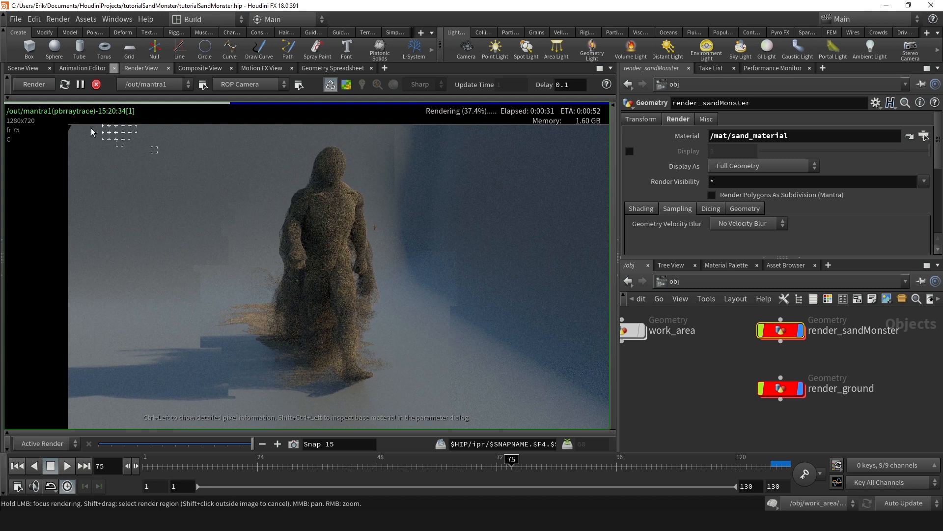
drag(443, 161, 449, 152)
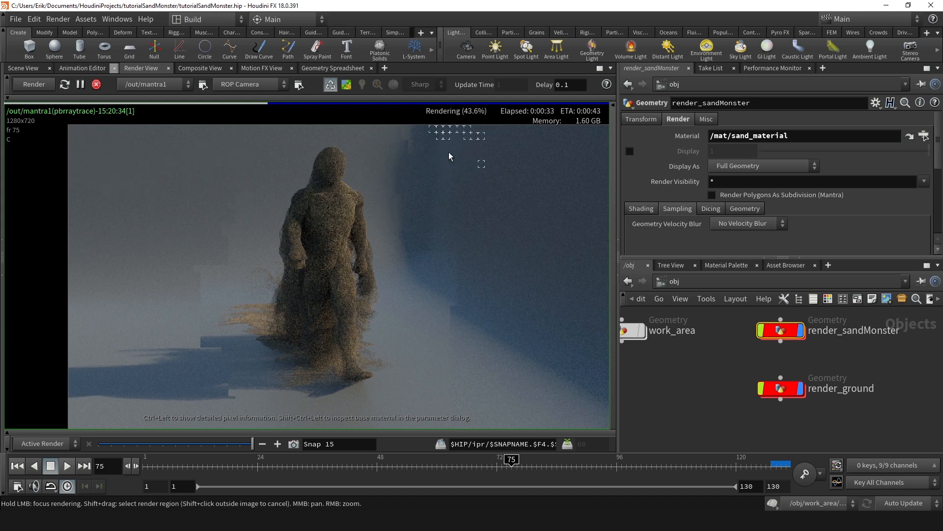
scroll(352, 286, down, 1)
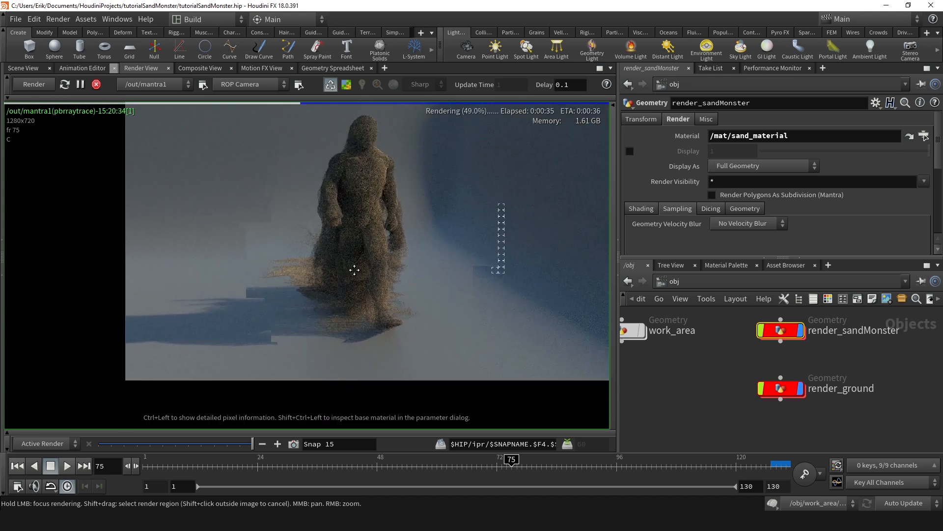
click(221, 172)
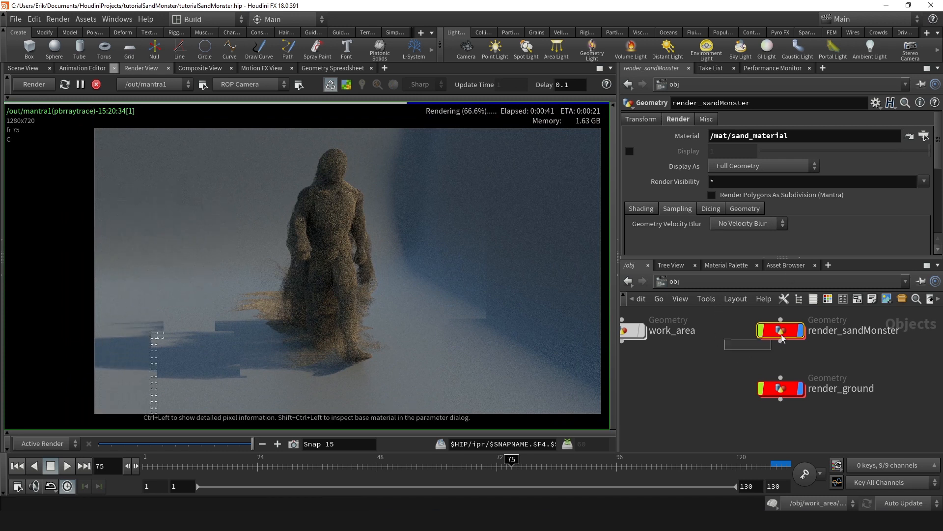
scroll(301, 297, up, 3)
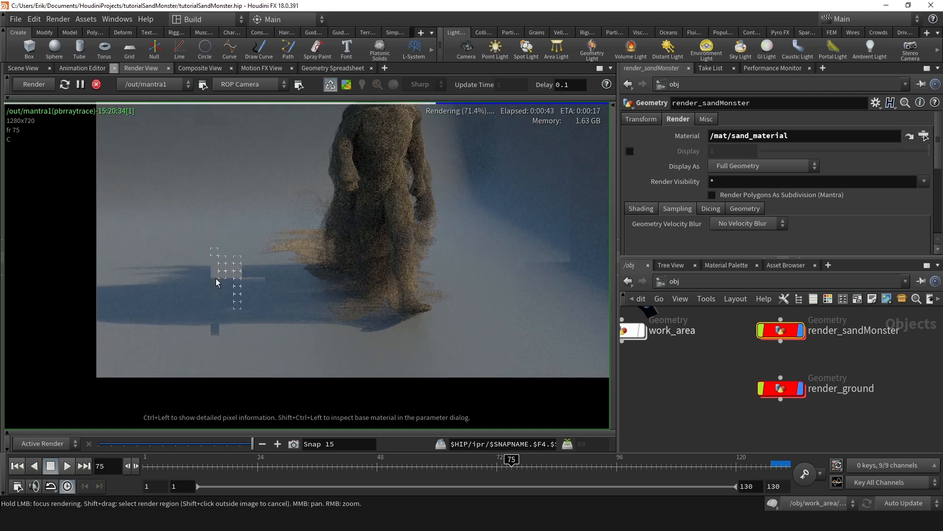
scroll(368, 295, down, 3)
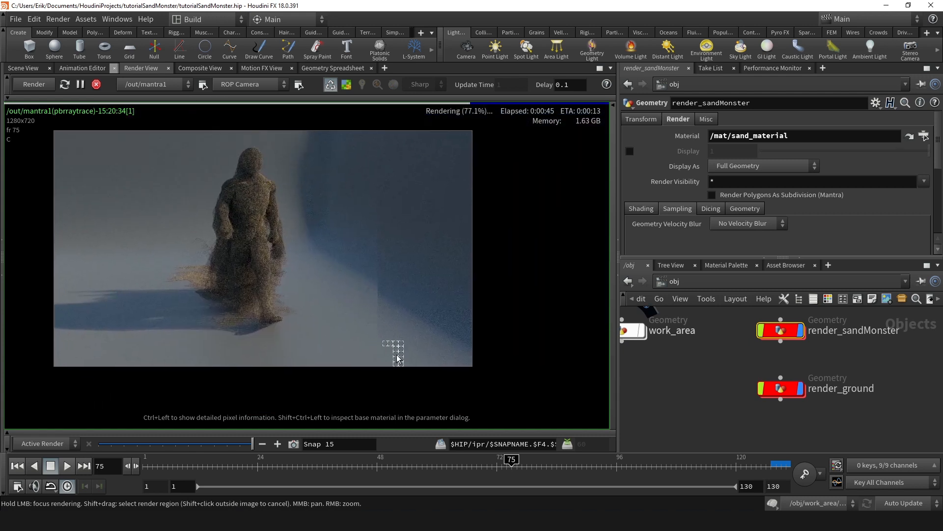
mouse_move(381, 284)
mouse_down()
mouse_move(441, 305)
mouse_move(460, 131)
mouse_move(406, 141)
mouse_move(388, 178)
mouse_move(392, 237)
mouse_move(440, 191)
mouse_up()
middle_drag(397, 201, 481, 203)
scroll(438, 192, up, 3)
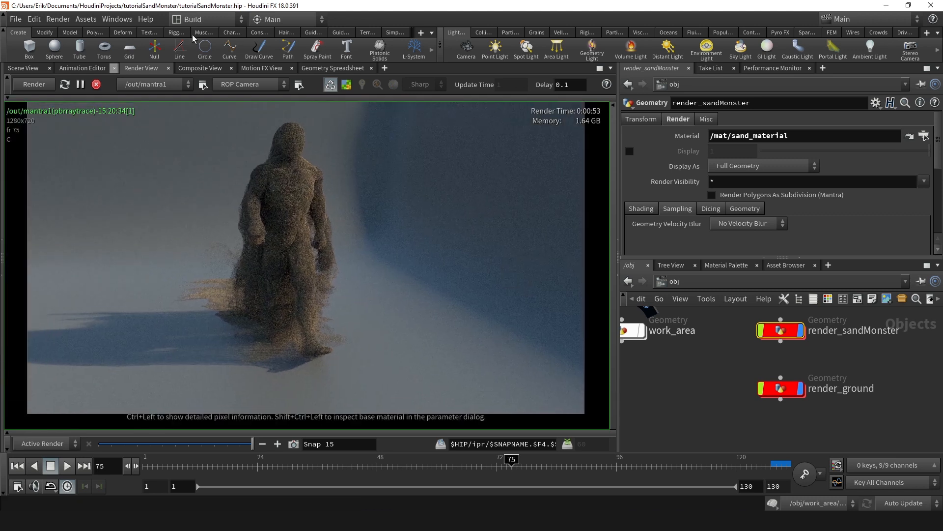
Step: Save a snapshot of the completed frame 75 render for comparison
scroll(318, 293, up, 2)
mouse_move(311, 287)
middle_down()
mouse_move(335, 323)
mouse_move(308, 290)
middle_up()
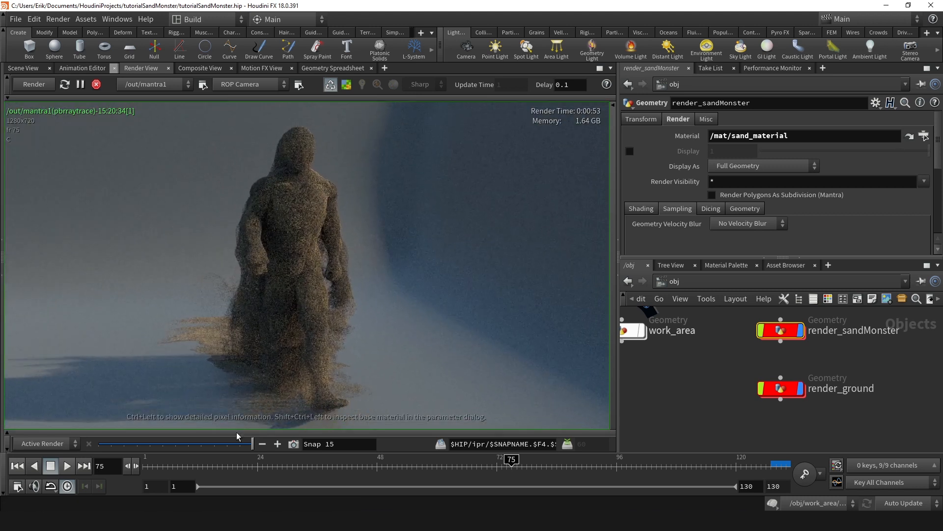
click(293, 444)
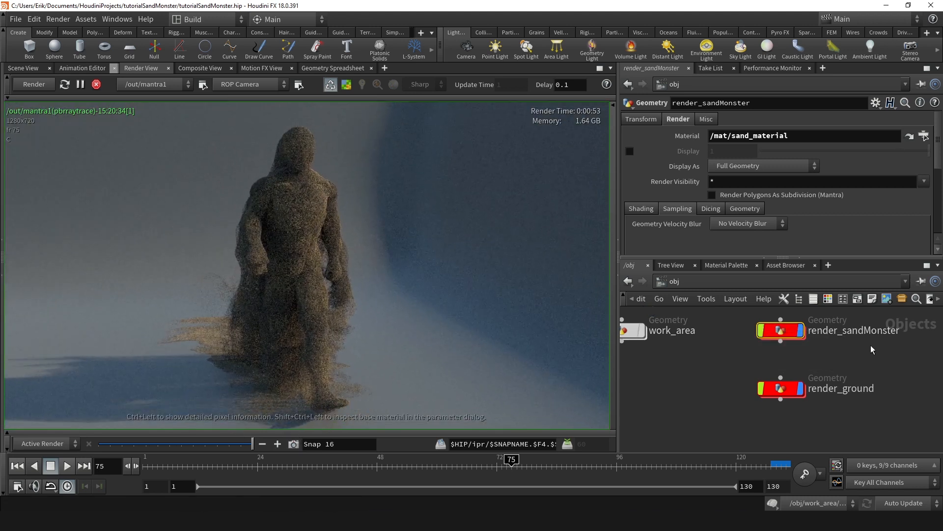
Step: Set render_sandMonster's Geometry Velocity Blur to Velocity Blur in its render sampling parameters
click(642, 210)
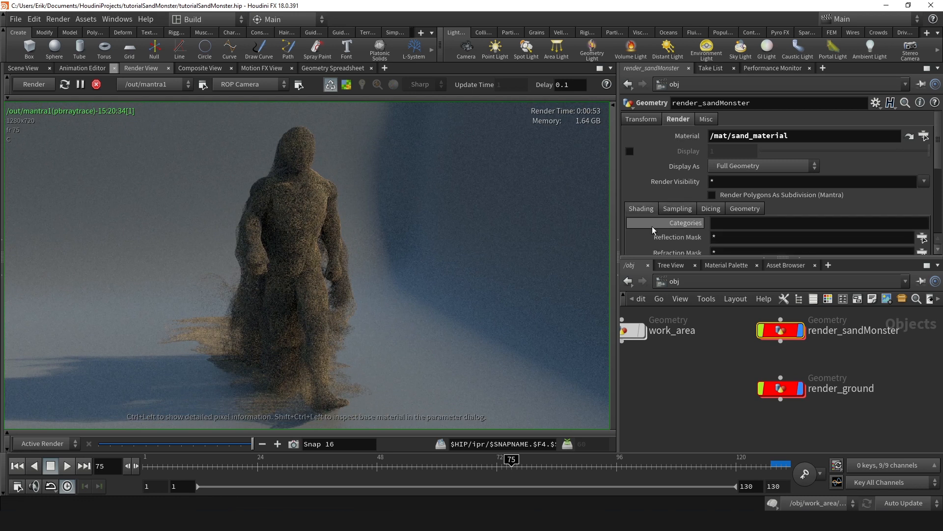
click(675, 210)
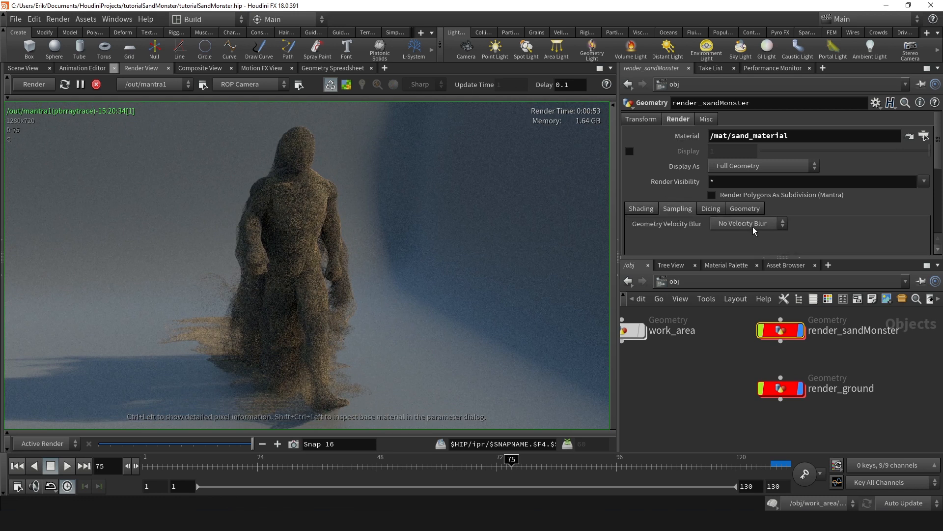
click(753, 226)
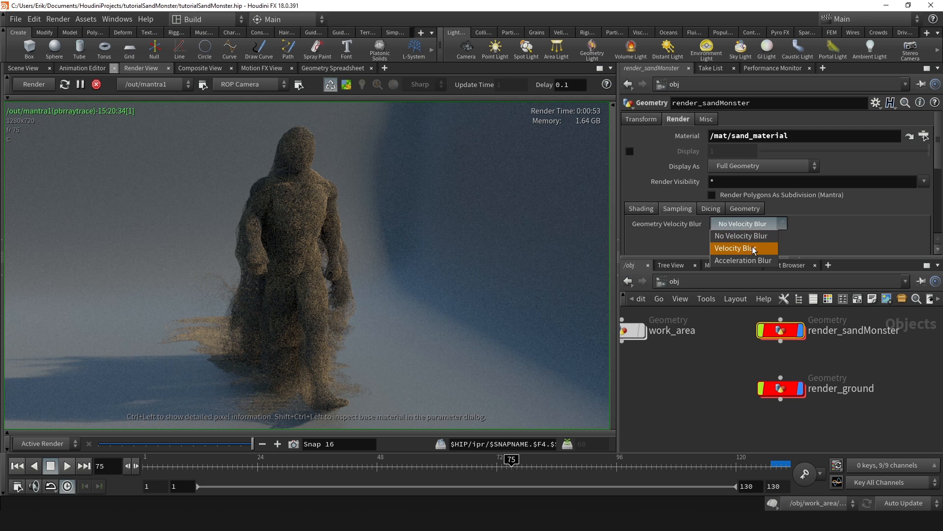
click(754, 248)
Step: Try allowing motion blur on the mantra1 render node, with Geo Time Samples at 1
click(702, 283)
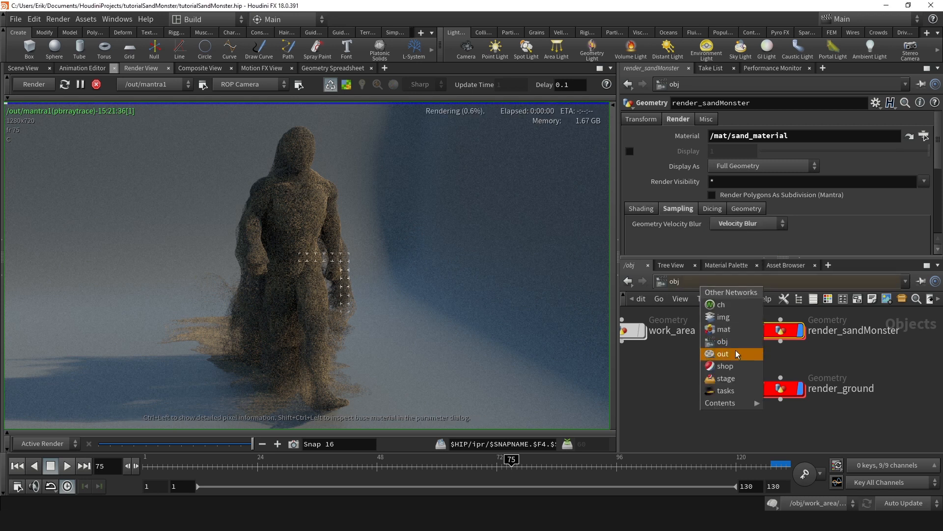
click(736, 350)
scroll(691, 185, up, 3)
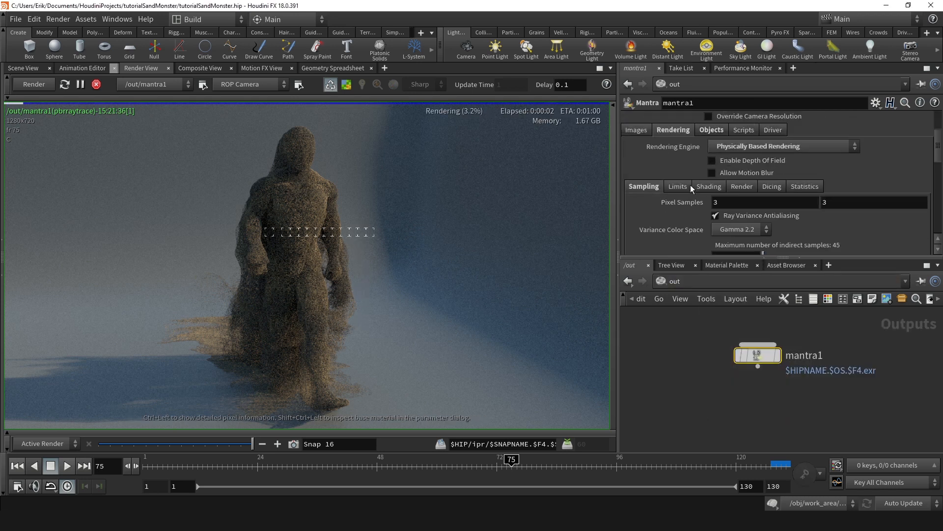
click(744, 175)
click(726, 210)
key(Left)
key(BackSpace)
key(Return)
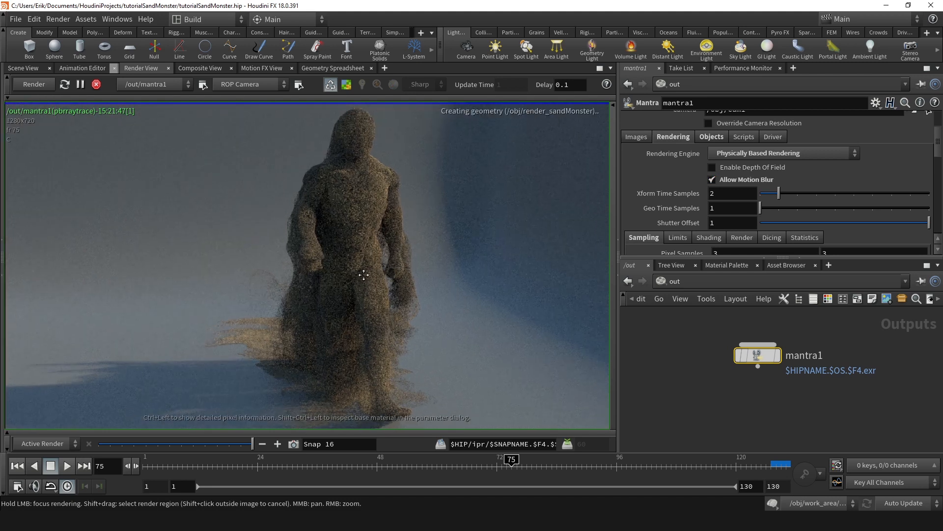
Step: Examine the motion-blurred legs and trailing sand at close range and compare them with the saved snapshot
scroll(353, 259, up, 1)
middle_drag(352, 259, 369, 231)
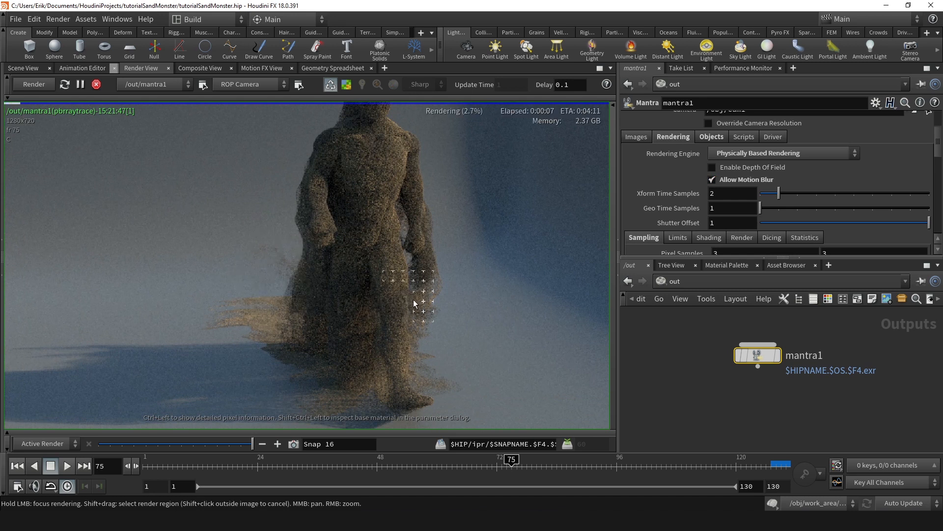
scroll(665, 241, down, 2)
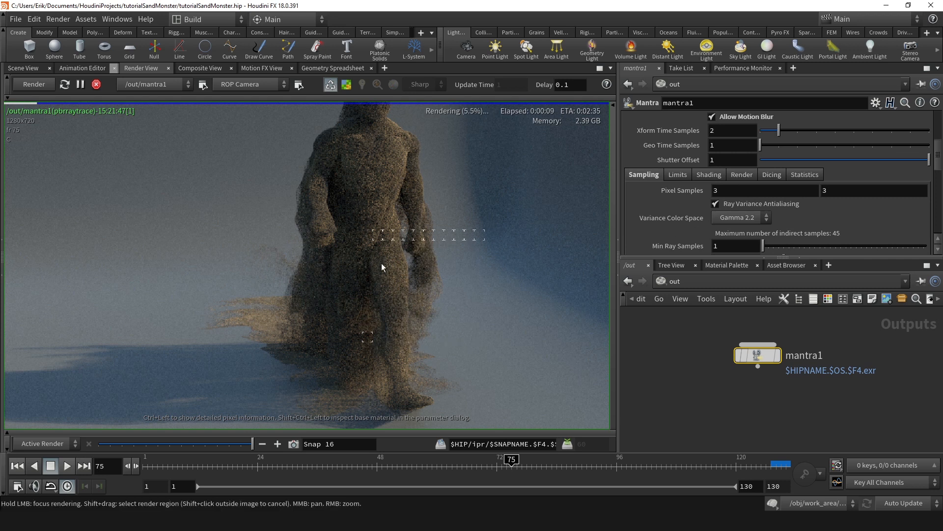
scroll(402, 336, up, 1)
middle_drag(402, 336, 448, 305)
mouse_move(447, 304)
mouse_down()
mouse_move(466, 372)
mouse_move(383, 378)
mouse_up()
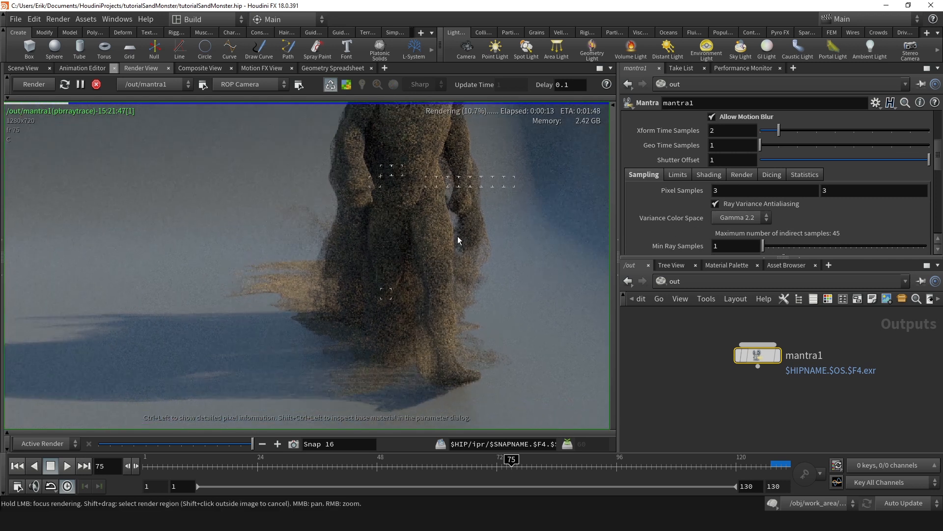
scroll(383, 177, up, 1)
middle_drag(384, 173, 357, 231)
middle_drag(374, 118, 352, 185)
drag(352, 186, 365, 162)
scroll(371, 170, down, 1)
middle_drag(371, 169, 403, 66)
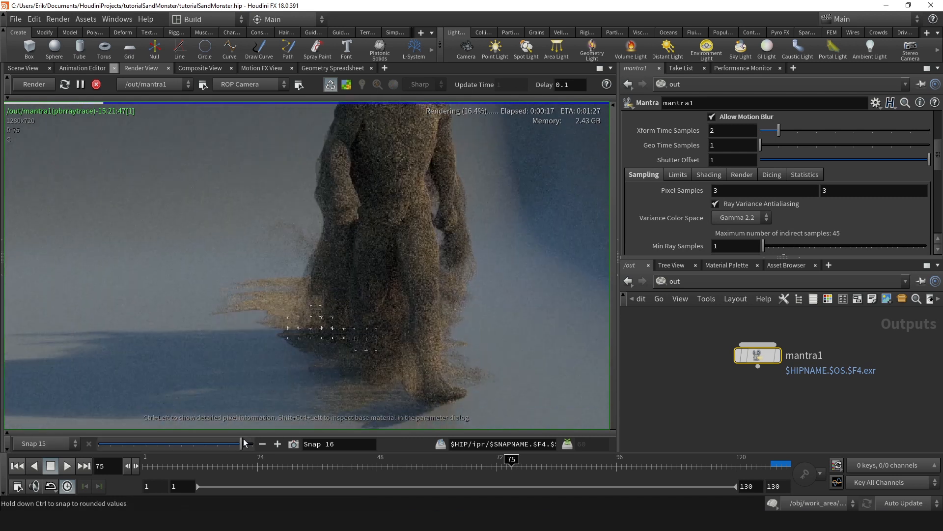
drag(257, 443, 252, 444)
Step: Disallow motion blur on mantra1 and limit rendering to a region around the monster's torso and legs
scroll(664, 224, up, 3)
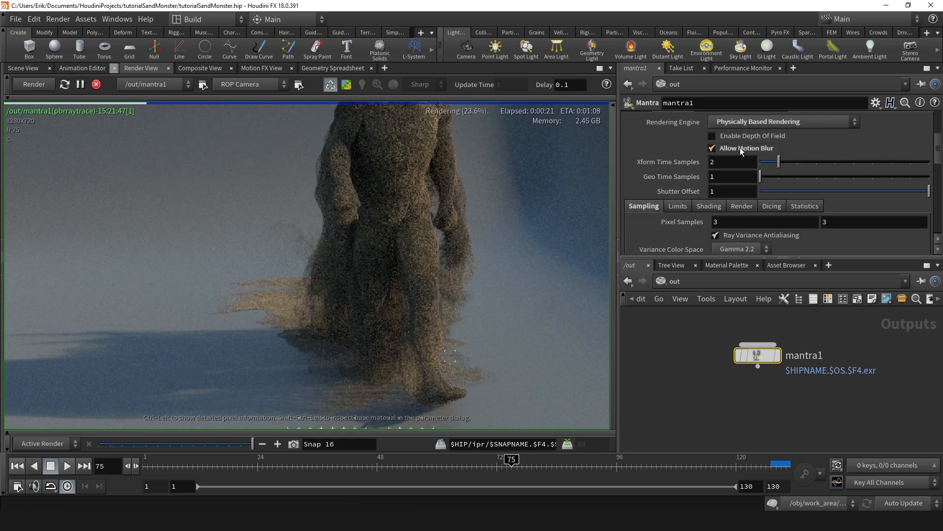
click(740, 148)
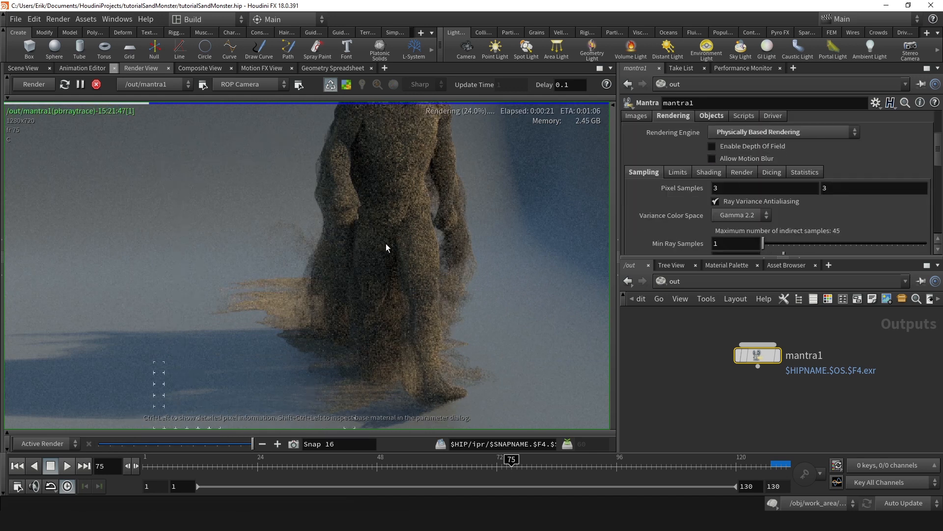
right_drag(386, 244, 365, 265)
shift+drag(288, 209, 411, 336)
Step: Set mantra1's Pixel Samples to 4 by 4
scroll(706, 196, down, 3)
click(737, 225)
drag(730, 140, 639, 193)
text(4)
key(Tab)
text(4)
key(Return)
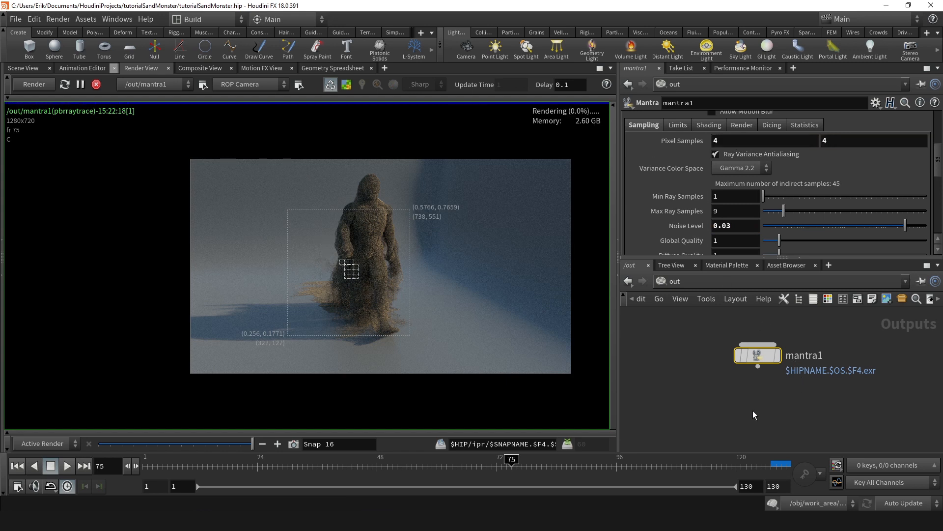
Step: Set mantra1's Noise Level to 0.02 and check the noise around the legs in the render region
scroll(355, 302, up, 2)
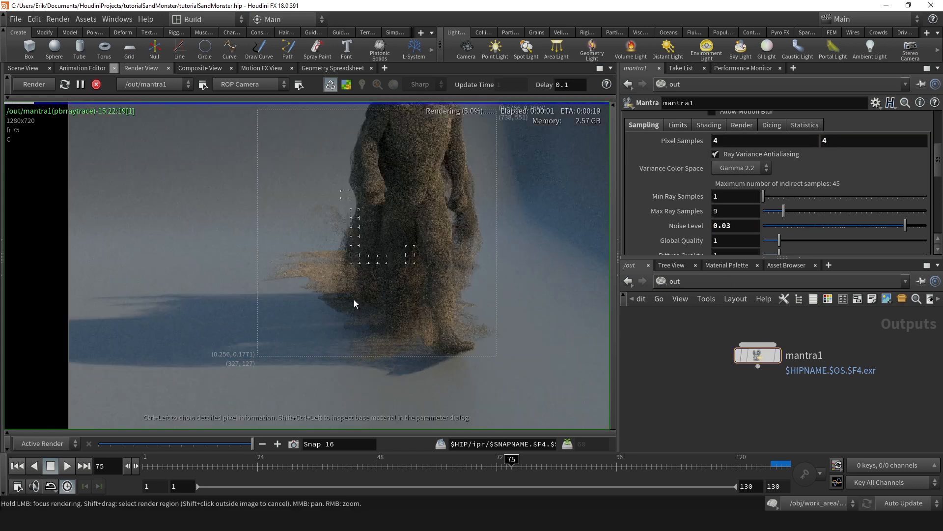
key(Return)
scroll(390, 309, up, 1)
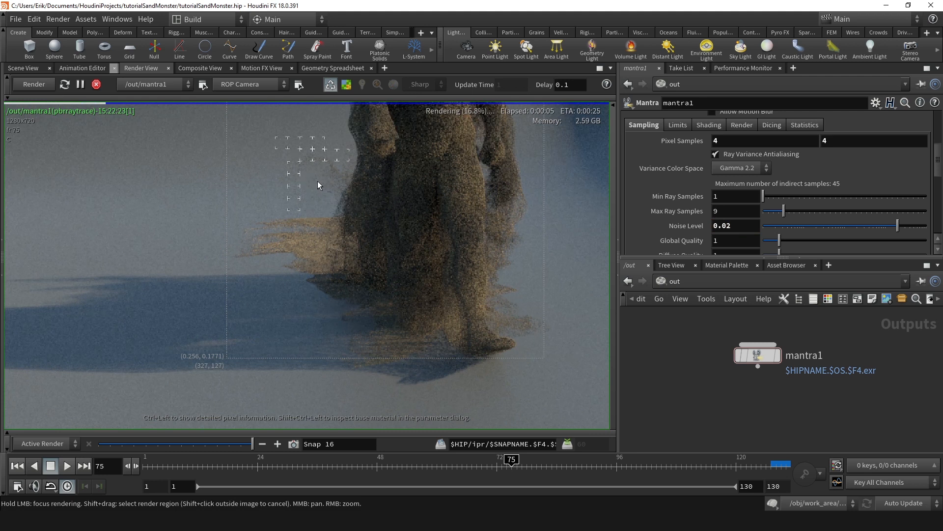
middle_drag(318, 181, 271, 260)
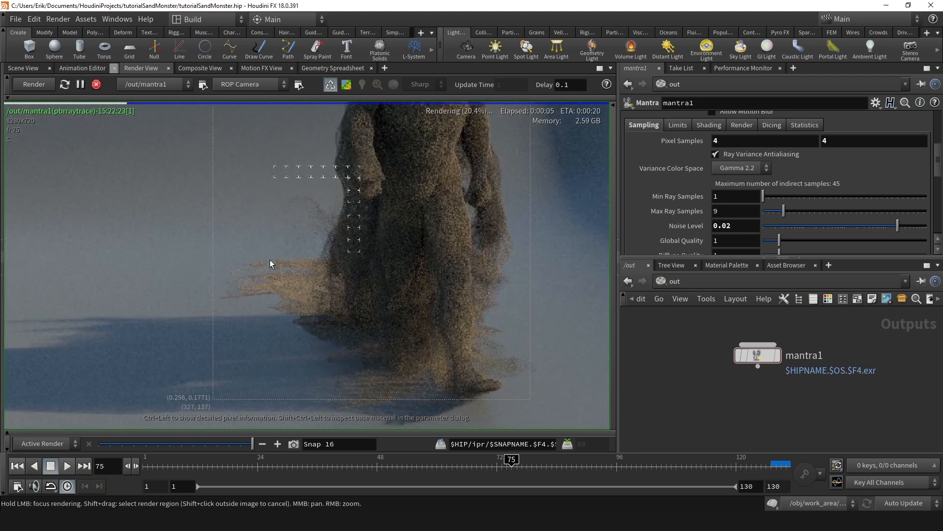
click(688, 281)
click(719, 337)
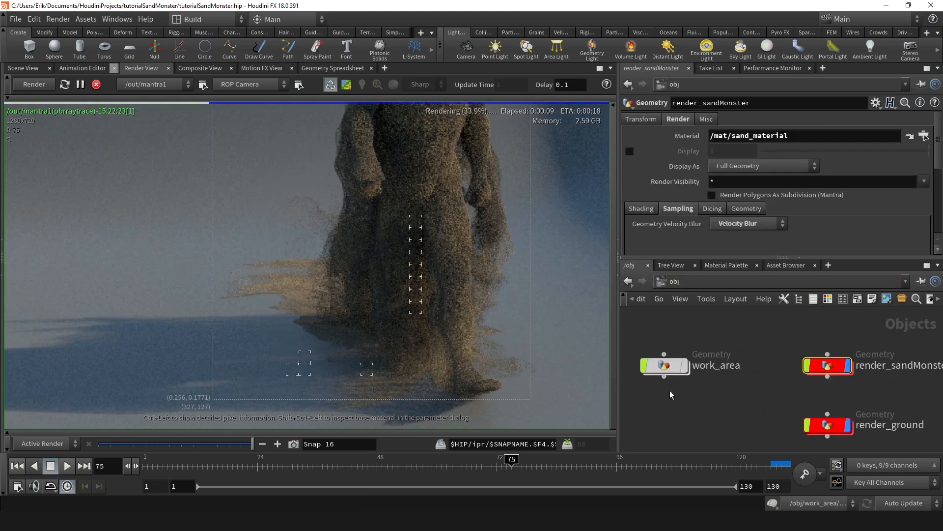
double_click(671, 370)
scroll(701, 211, up, 5)
click(776, 163)
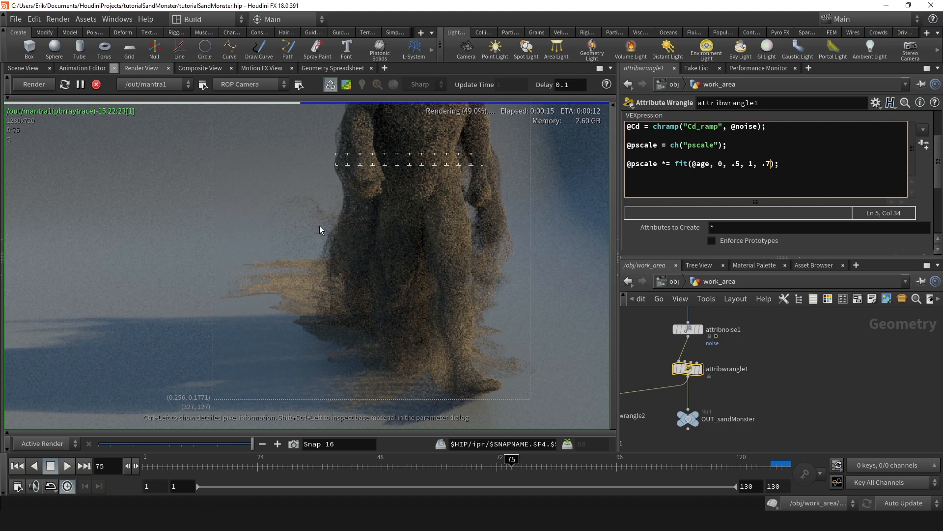
key(ctrl+Return)
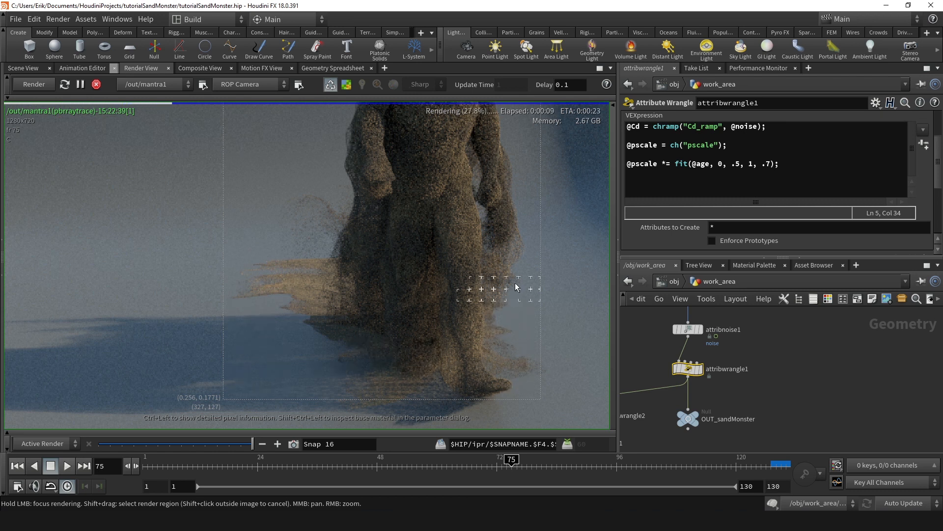
Step: Inspect the updated grain size on the monster's torso, legs and trailing sand in the render region
scroll(510, 299, down, 3)
middle_drag(514, 251, 502, 285)
scroll(502, 284, up, 3)
scroll(493, 237, down, 3)
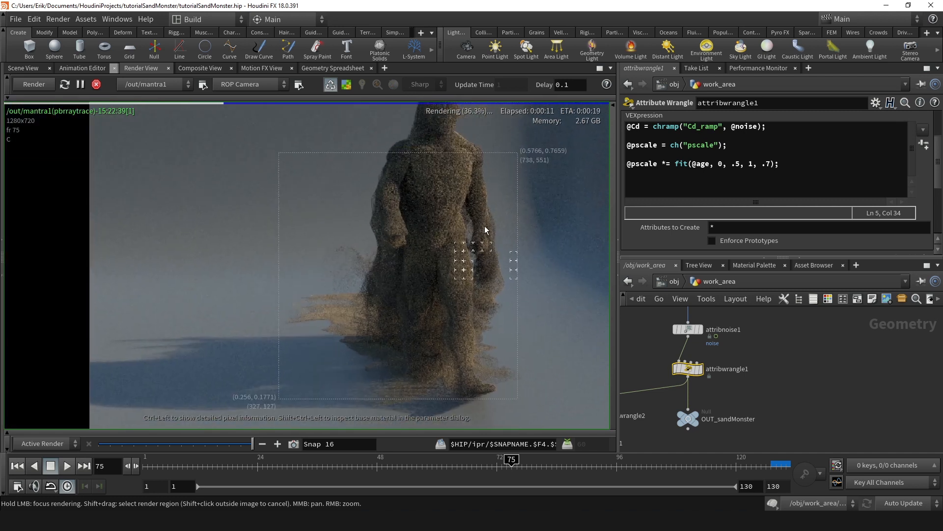
scroll(490, 208, up, 2)
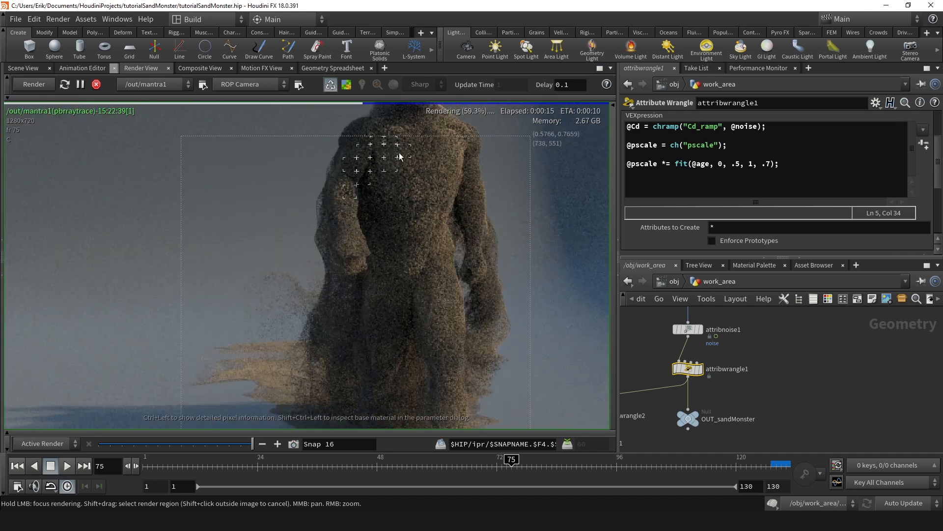
scroll(295, 222, up, 3)
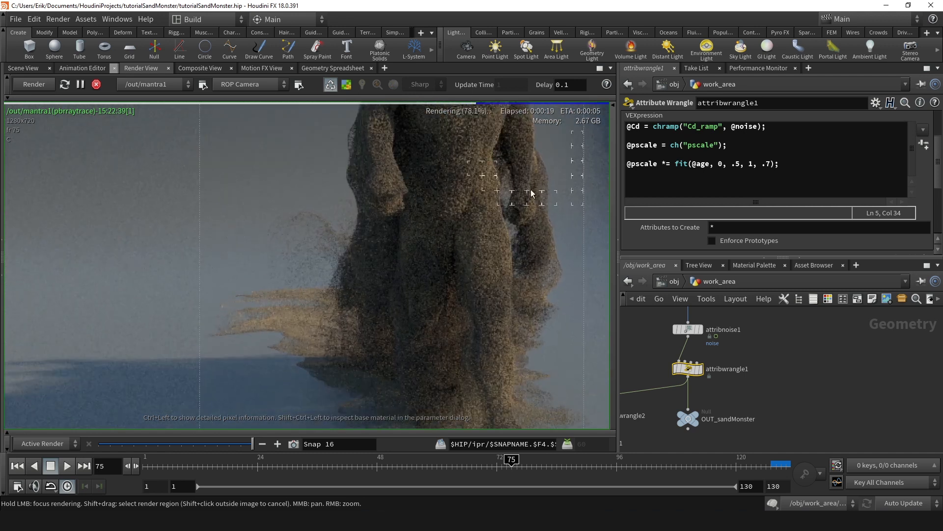
Step: Return to the out network and enable Allow Motion Blur on mantra1
click(674, 281)
click(693, 355)
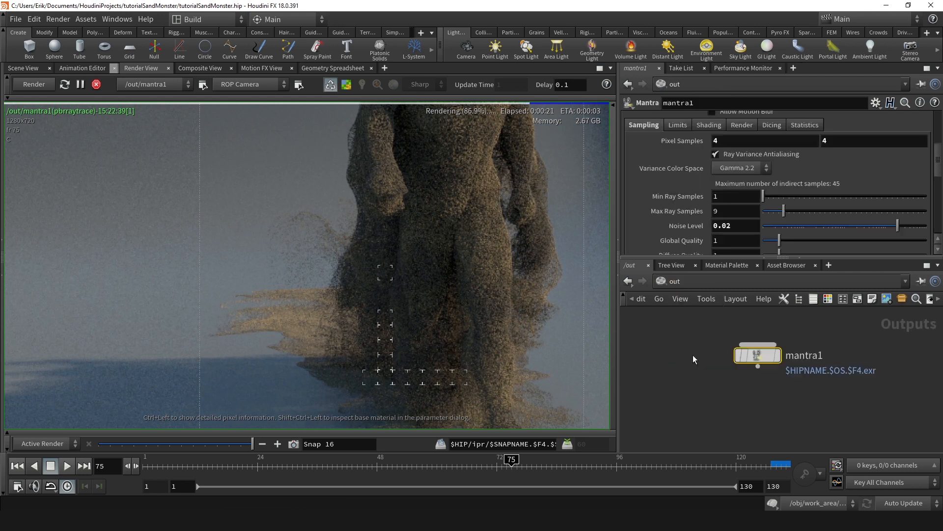
scroll(712, 184, up, 1)
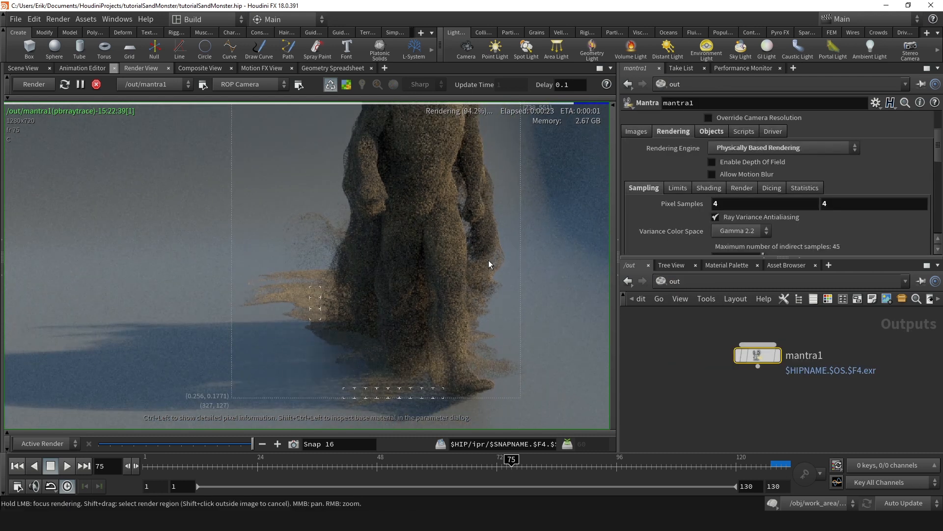
scroll(345, 326, down, 1)
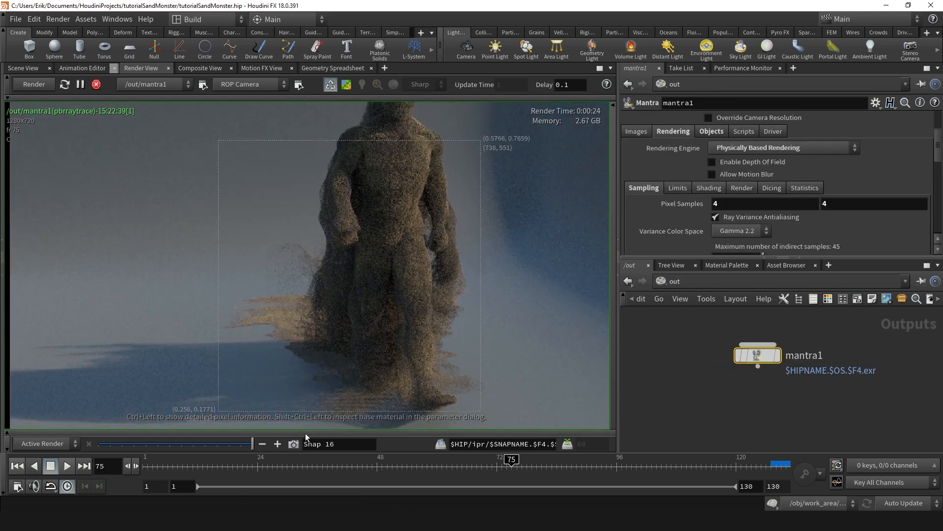
click(741, 173)
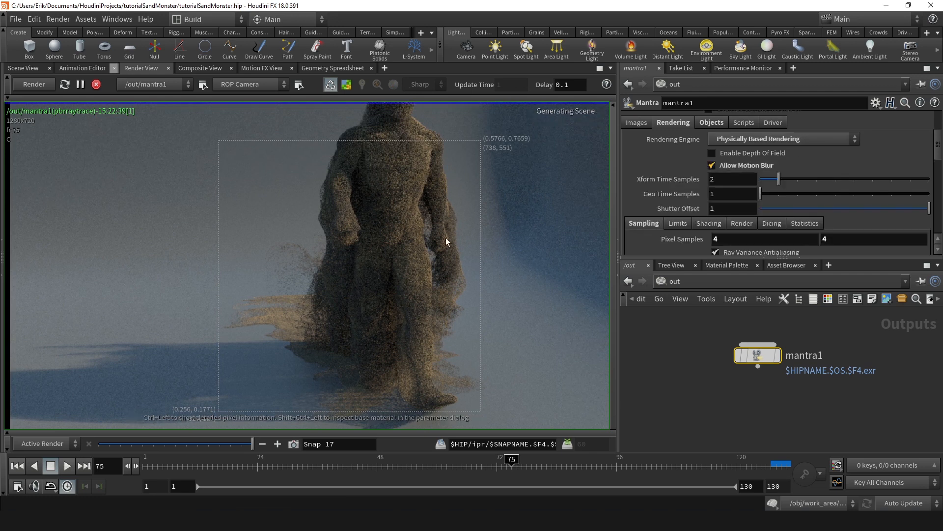
Step: Inspect the motion blur on the trailing sand, shadow edge and feet in the render region
scroll(357, 241, up, 2)
scroll(267, 213, up, 2)
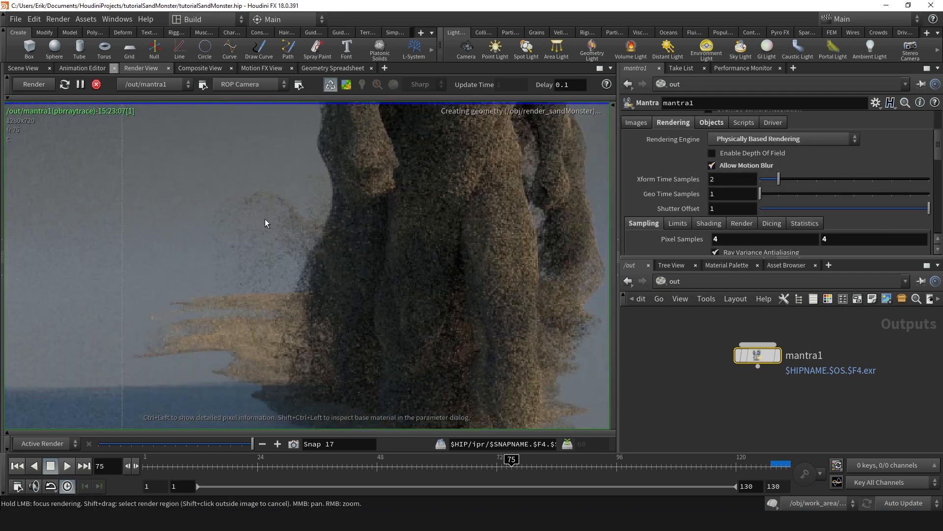
scroll(264, 220, up, 2)
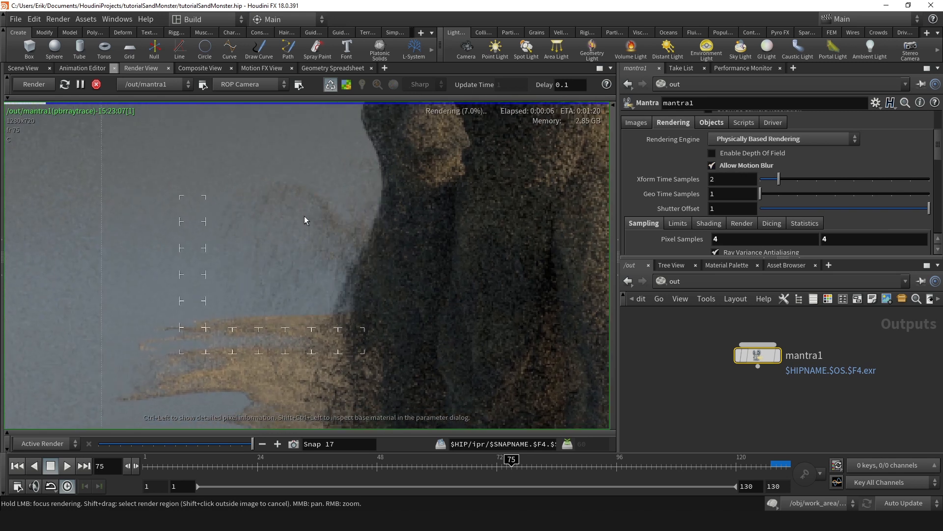
scroll(305, 218, down, 2)
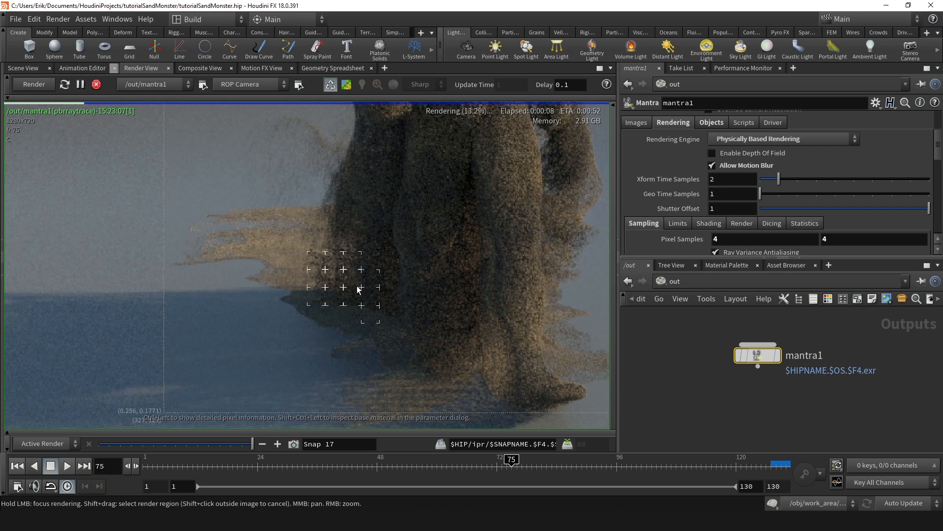
scroll(419, 272, down, 1)
middle_drag(419, 273, 363, 236)
mouse_move(376, 286)
mouse_down()
mouse_move(375, 313)
mouse_move(522, 341)
mouse_up()
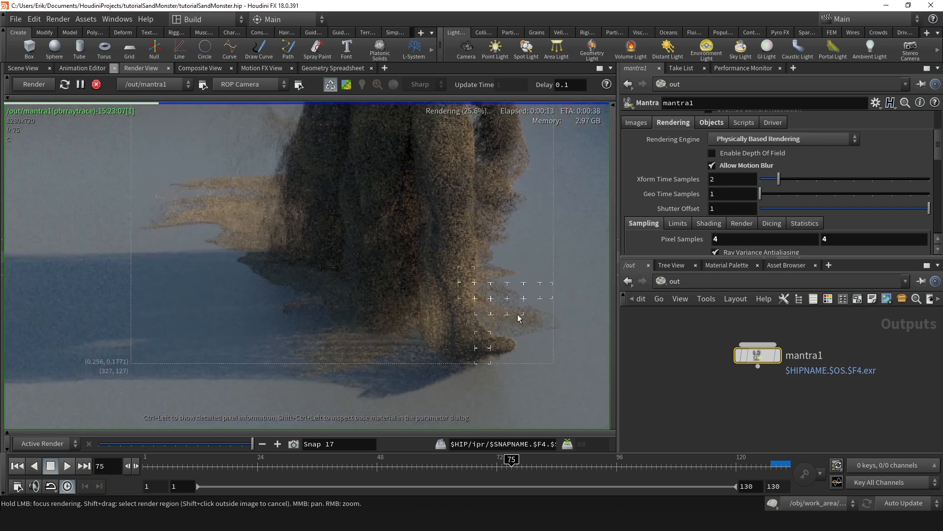
scroll(520, 255, down, 3)
middle_drag(520, 255, 510, 299)
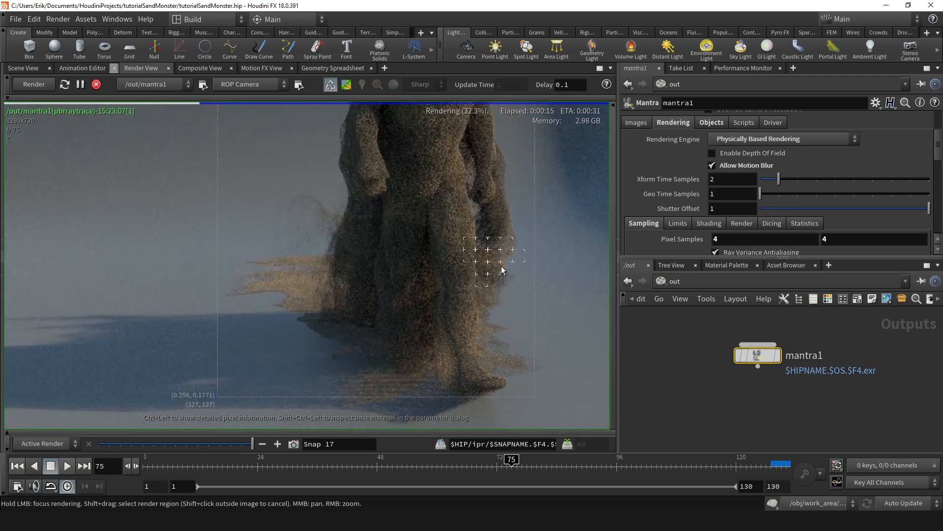
Step: Examine the motion-blurred torso, arms and whole figure, focusing the rendering on those areas
scroll(506, 223, down, 2)
middle_drag(506, 223, 486, 272)
scroll(448, 238, up, 2)
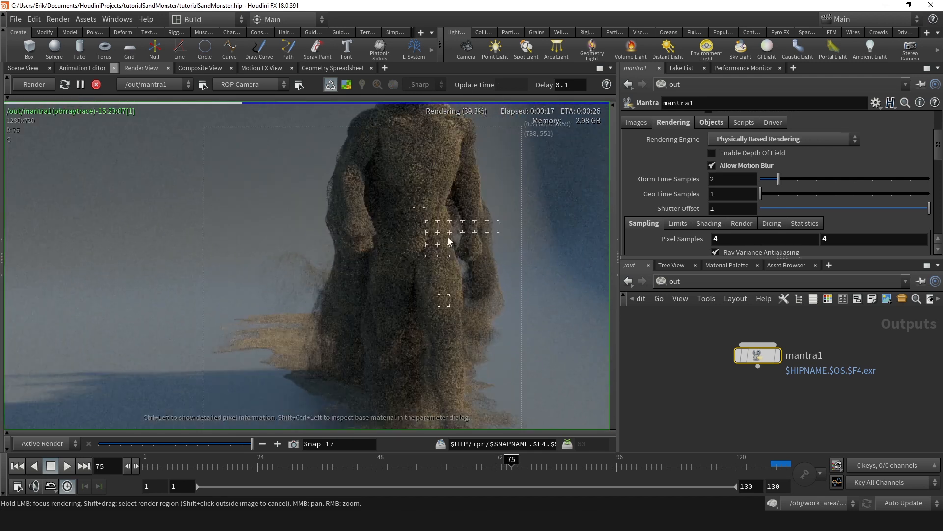
mouse_move(450, 225)
mouse_down()
mouse_move(436, 205)
mouse_move(404, 192)
mouse_up()
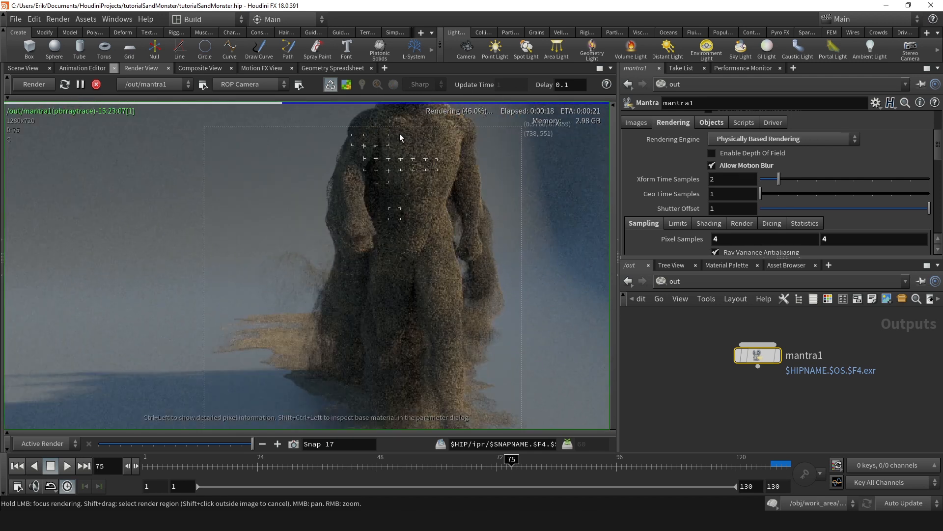
mouse_move(446, 137)
mouse_down()
mouse_move(478, 178)
mouse_move(372, 285)
mouse_up()
mouse_move(358, 205)
mouse_down()
mouse_move(420, 267)
mouse_move(387, 270)
mouse_move(353, 190)
mouse_up()
scroll(362, 212, down, 5)
middle_drag(361, 240, 347, 211)
scroll(347, 210, up, 3)
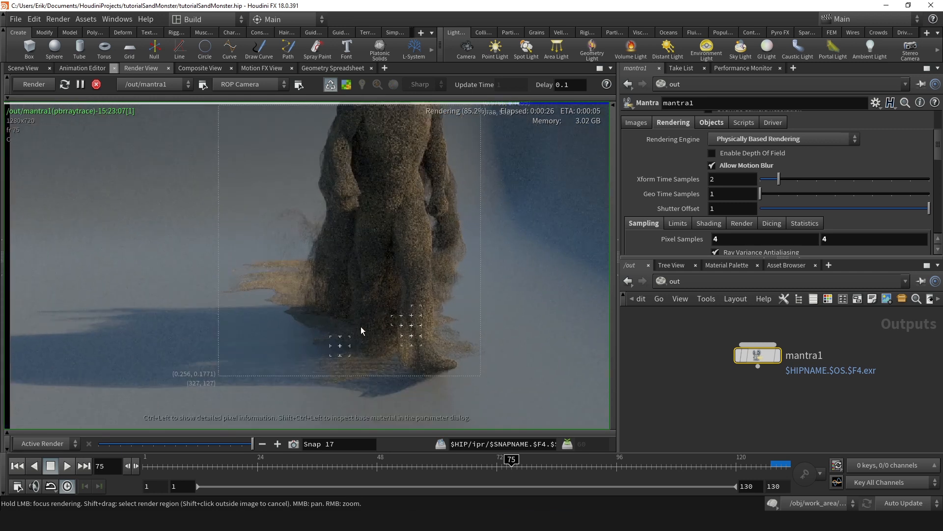
middle_drag(360, 326, 365, 359)
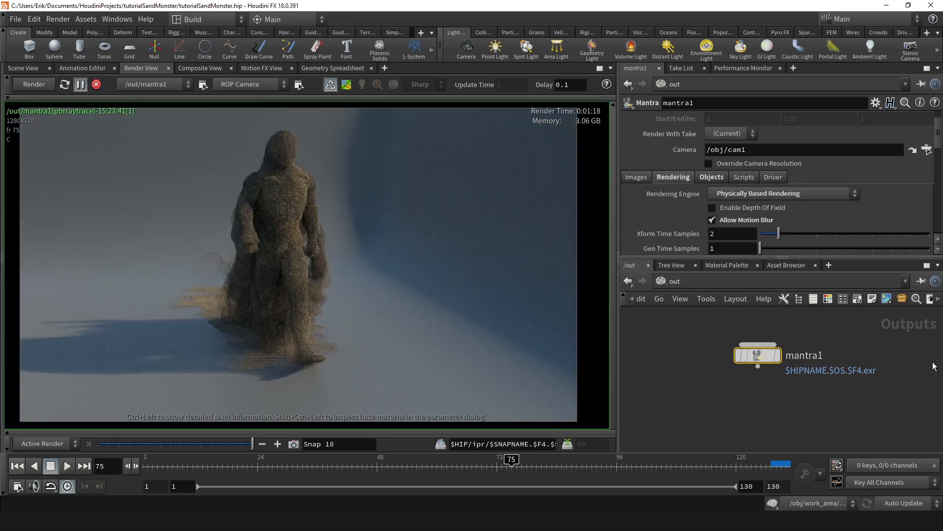
Step: Review the finished full-frame render of the motion-blurred monster together with its render time
mouse_move(381, 231)
middle_down()
mouse_move(404, 237)
mouse_move(384, 237)
middle_up()
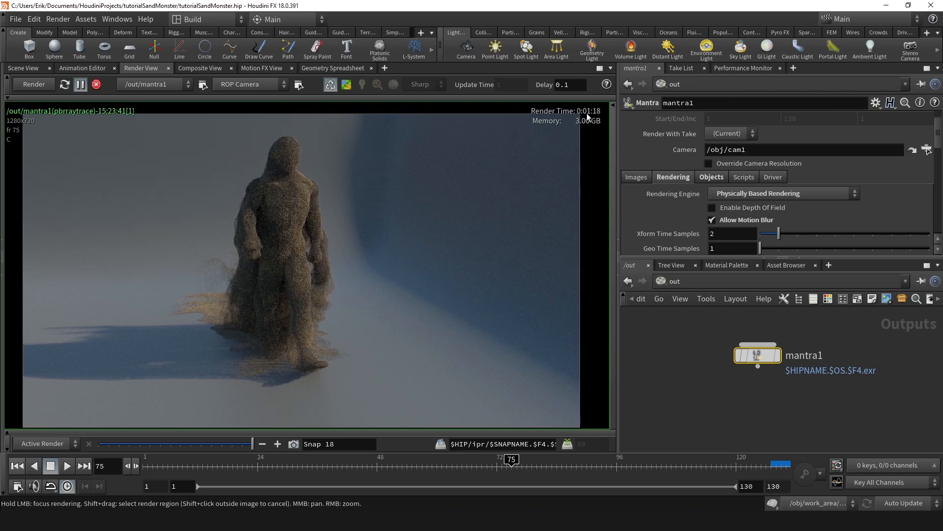
middle_drag(455, 190, 461, 184)
right_drag(461, 184, 460, 204)
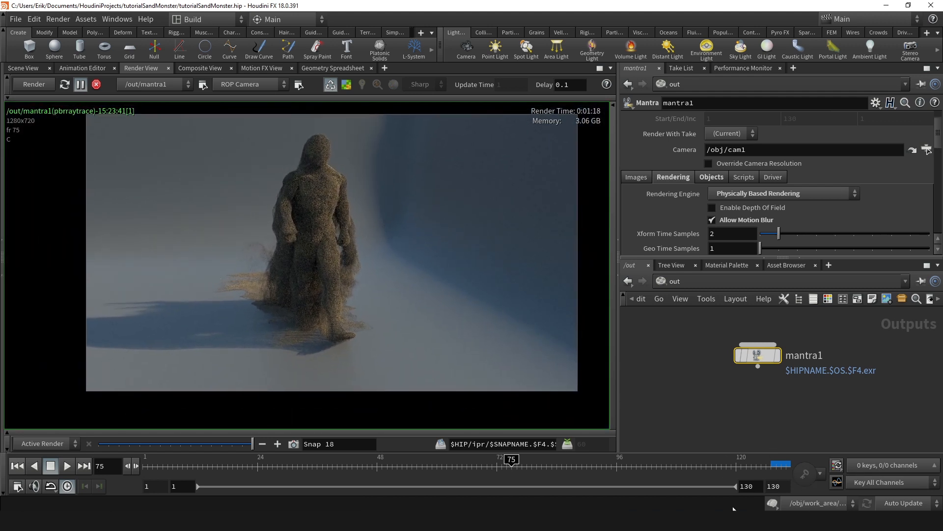
scroll(499, 232, up, 2)
middle_drag(500, 232, 526, 217)
scroll(512, 253, down, 2)
mouse_move(511, 243)
right_down()
mouse_move(603, 220)
mouse_move(528, 241)
right_up()
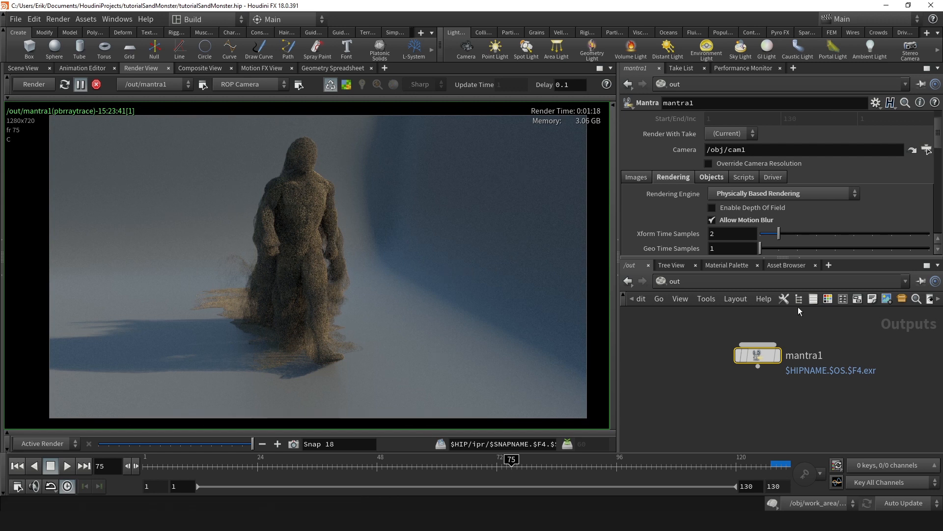
Step: Set mantra1's Pixel Samples to 5 by 5 and restart the render
scroll(690, 222, down, 4)
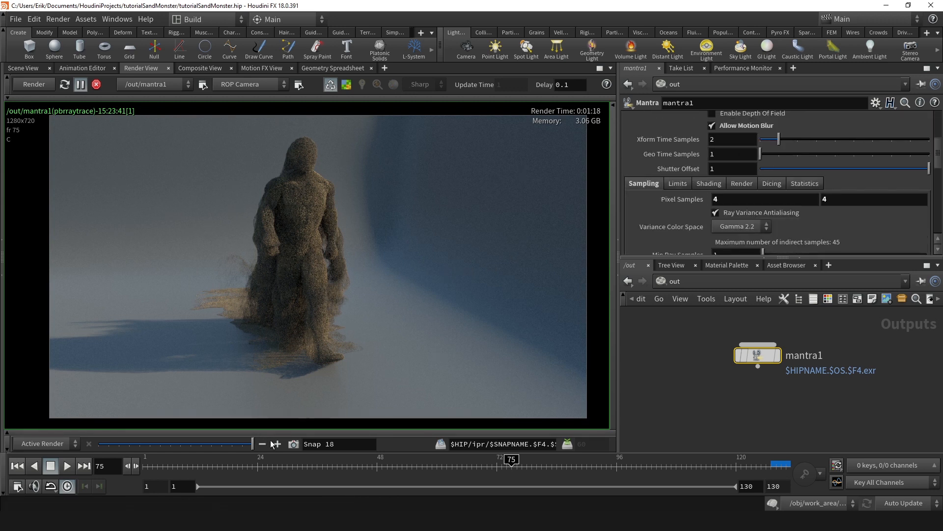
double_click(753, 202)
text(5)
key(Tab)
text(5)
click(714, 394)
click(65, 87)
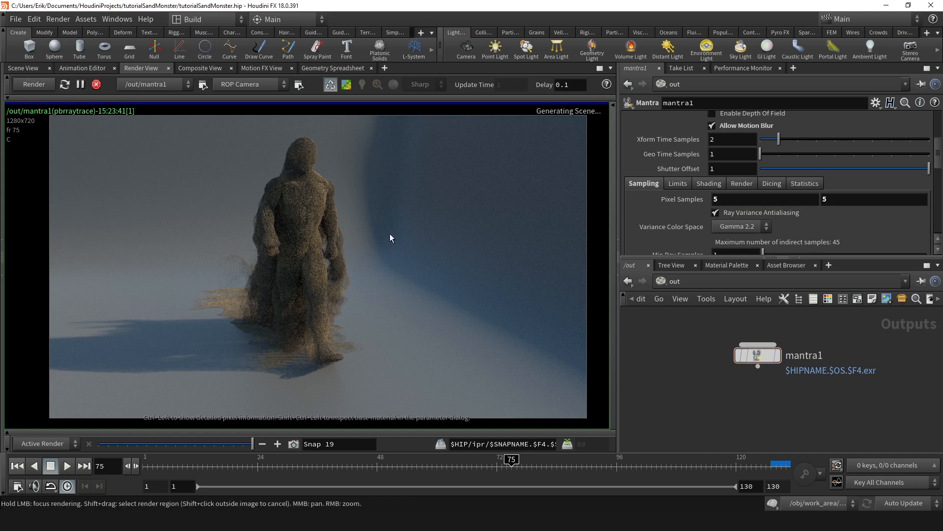
Step: Review mantra1's sampling settings and inspect the new render's grain on the monster's head, legs, sand trail and shadow
scroll(698, 226, down, 3)
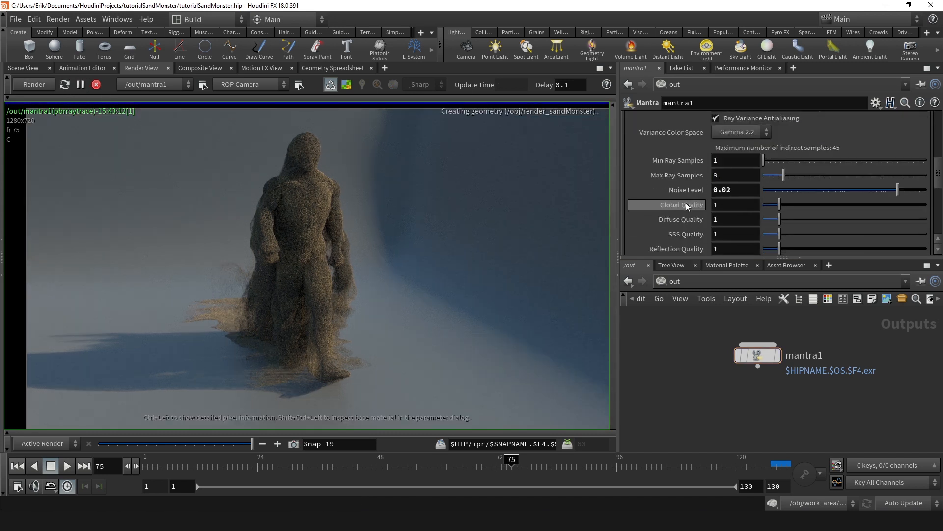
scroll(379, 219, up, 2)
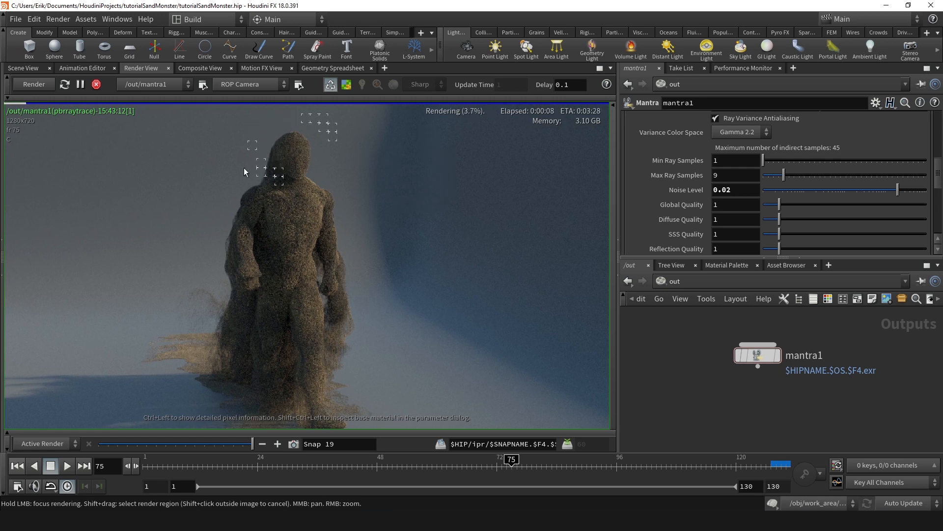
mouse_move(273, 200)
mouse_down()
mouse_move(257, 204)
mouse_move(250, 228)
mouse_move(319, 217)
mouse_up()
middle_drag(206, 306, 259, 232)
scroll(259, 232, up, 3)
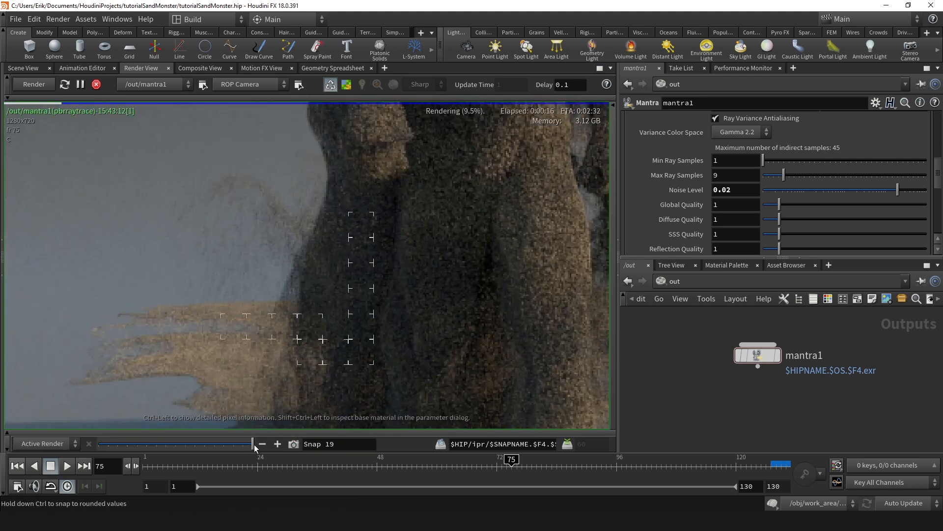
scroll(337, 286, down, 2)
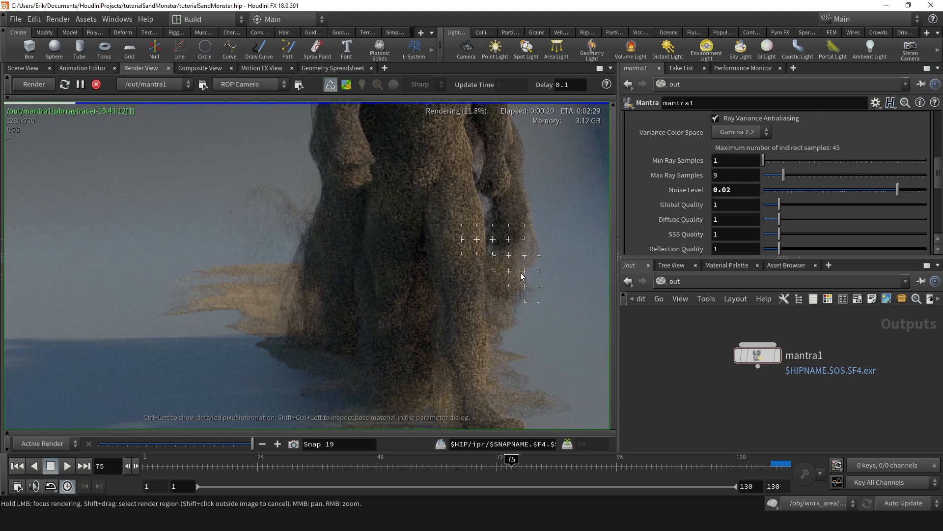
scroll(680, 213, up, 3)
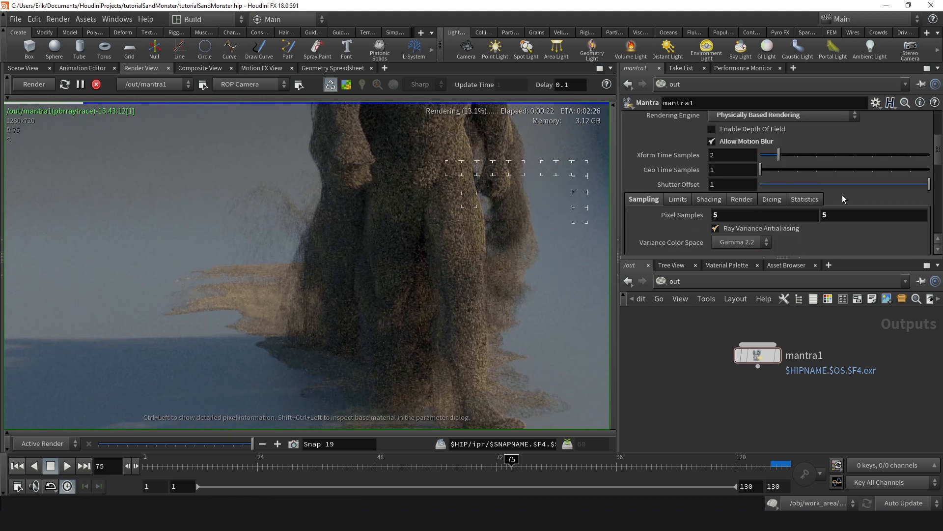
scroll(447, 248, down, 2)
middle_drag(446, 249, 452, 218)
scroll(445, 275, up, 2)
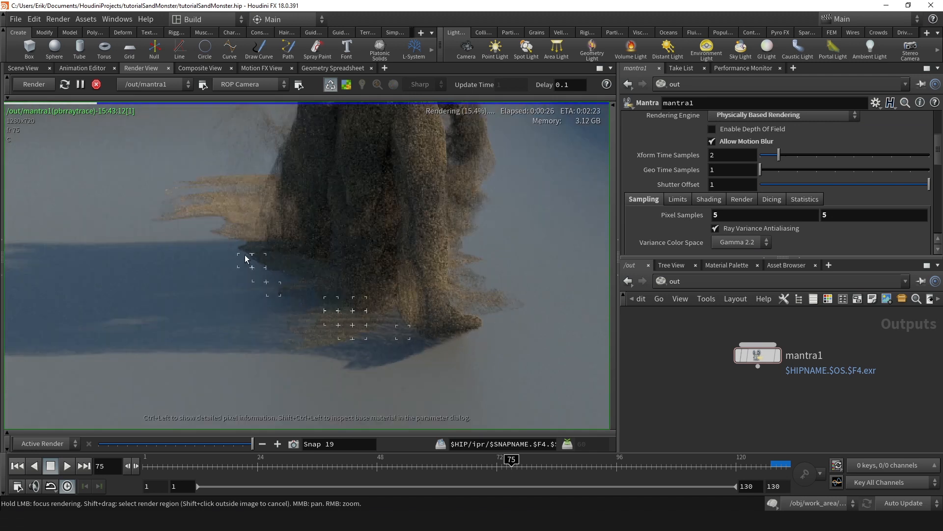
scroll(330, 294, down, 2)
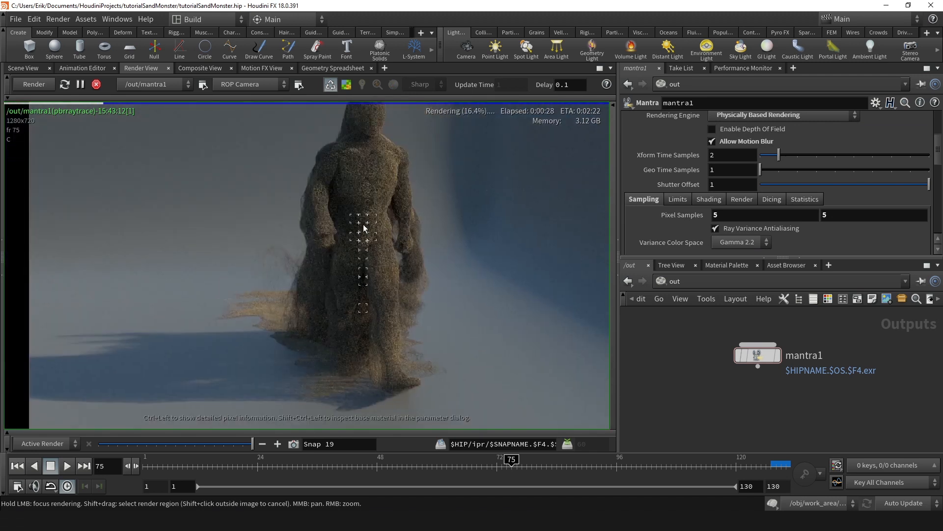
scroll(357, 216, up, 2)
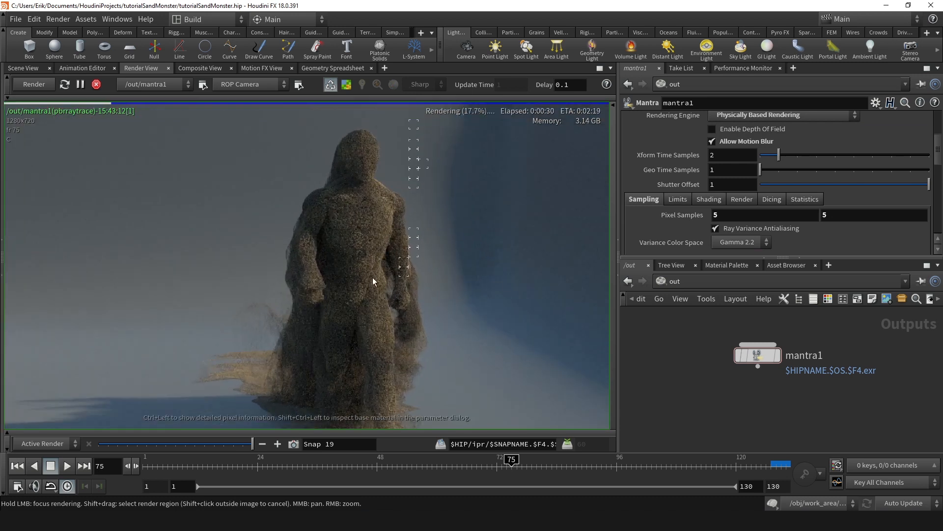
scroll(372, 281, down, 2)
Step: At object level, set the Light Intensity of envlight1 to the expression 2 * 1.5
key(u)
click(724, 332)
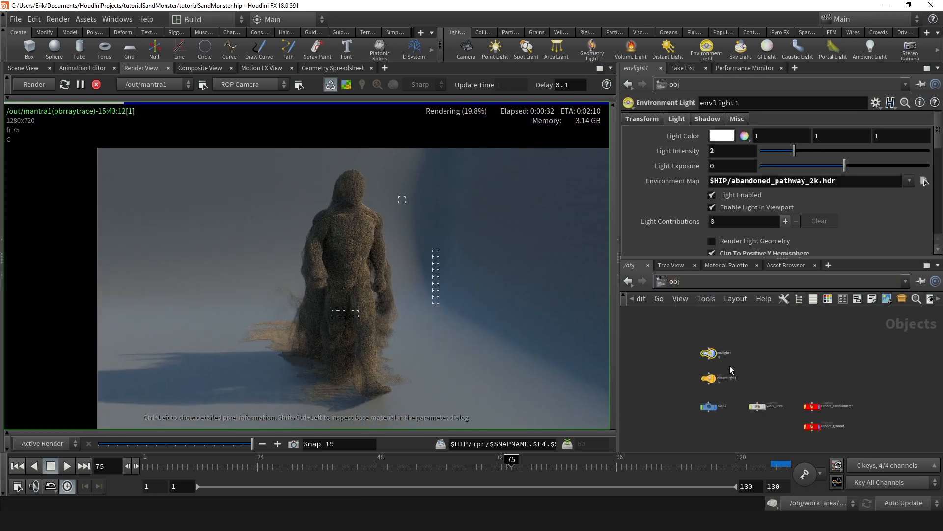
scroll(730, 369, up, 2)
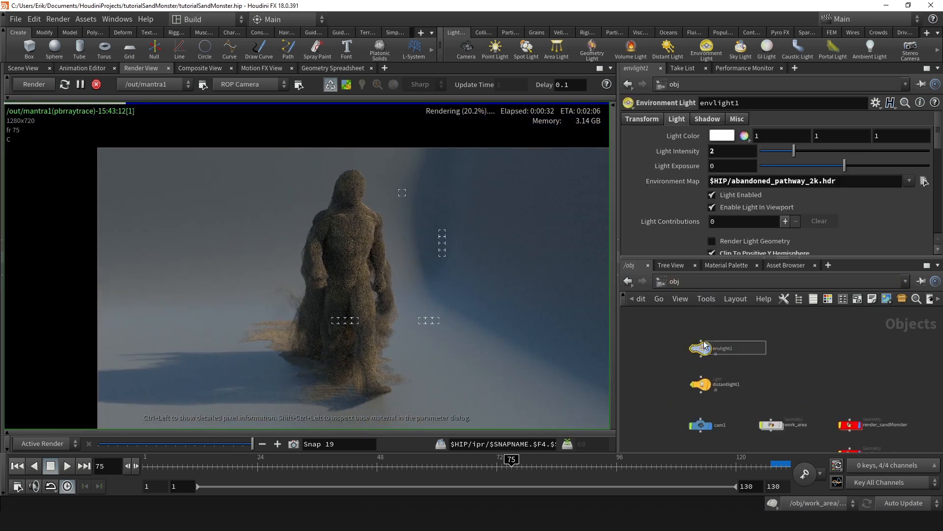
click(721, 152)
text(* 1.5)
key(Return)
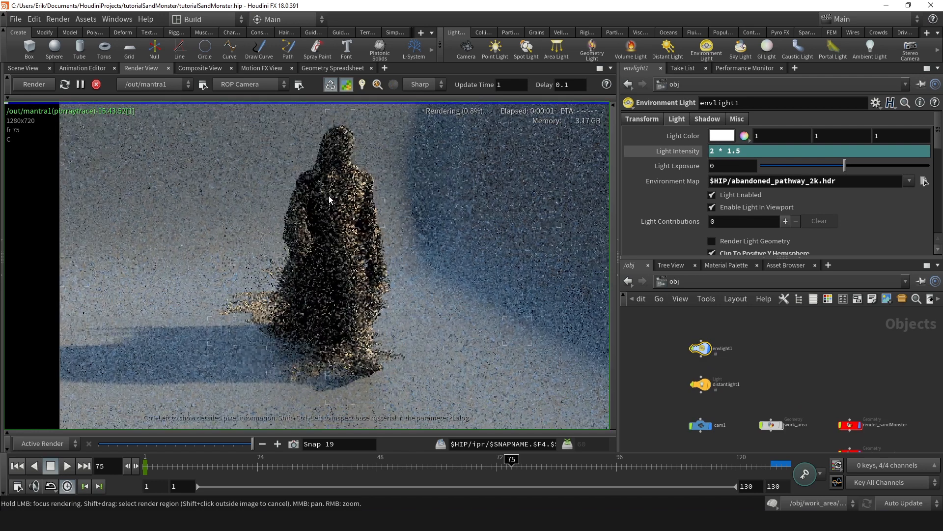
Step: Compare the brighter render with the earlier snapshot and inspect the lighting on the monster's body, legs and shadow
drag(252, 444, 244, 448)
scroll(414, 273, down, 5)
middle_drag(375, 267, 335, 254)
scroll(358, 249, up, 1)
drag(245, 446, 254, 445)
mouse_move(301, 268)
mouse_down()
mouse_move(328, 204)
mouse_move(330, 141)
mouse_move(280, 226)
mouse_move(295, 301)
mouse_move(337, 267)
mouse_move(371, 259)
mouse_move(374, 290)
mouse_up()
scroll(328, 207, up, 2)
scroll(374, 290, down, 2)
scroll(310, 310, up, 2)
middle_drag(310, 316, 326, 241)
scroll(319, 277, down, 2)
mouse_move(344, 241)
mouse_down()
mouse_move(362, 323)
mouse_move(380, 215)
mouse_up()
middle_drag(380, 215, 376, 284)
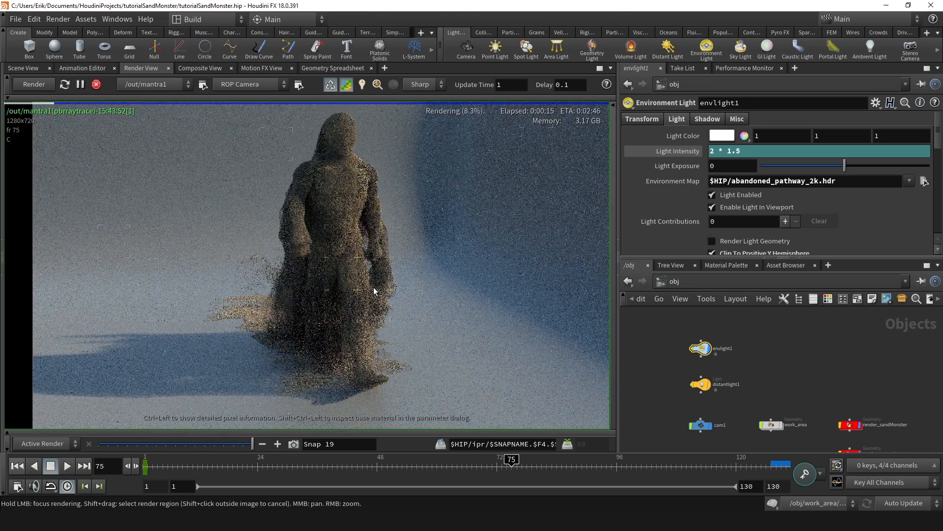
mouse_move(318, 322)
mouse_down()
mouse_move(246, 338)
mouse_move(246, 312)
mouse_move(320, 379)
mouse_move(377, 366)
mouse_move(310, 349)
mouse_move(388, 324)
mouse_move(322, 311)
mouse_move(249, 266)
mouse_move(319, 206)
mouse_up()
mouse_move(348, 135)
mouse_down()
mouse_move(346, 149)
mouse_move(327, 148)
mouse_up()
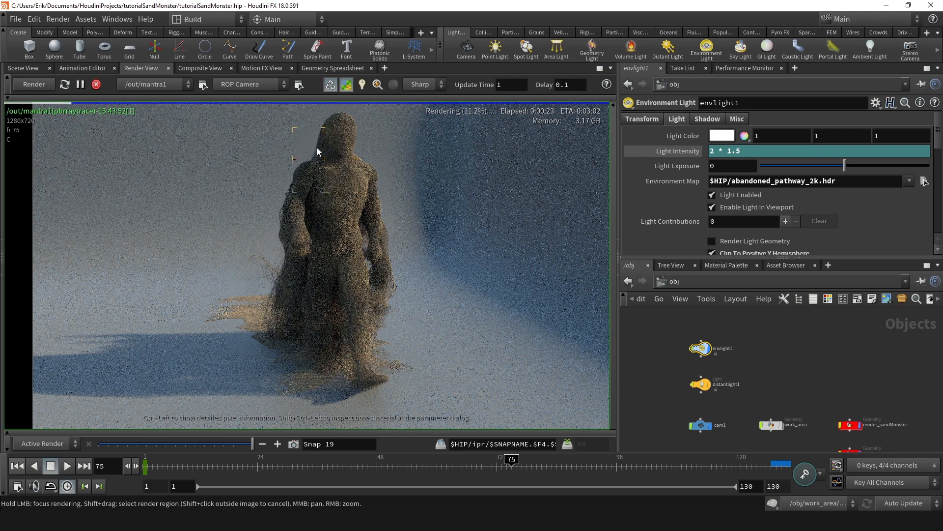
mouse_move(252, 444)
mouse_down()
mouse_move(243, 448)
mouse_move(252, 444)
mouse_up()
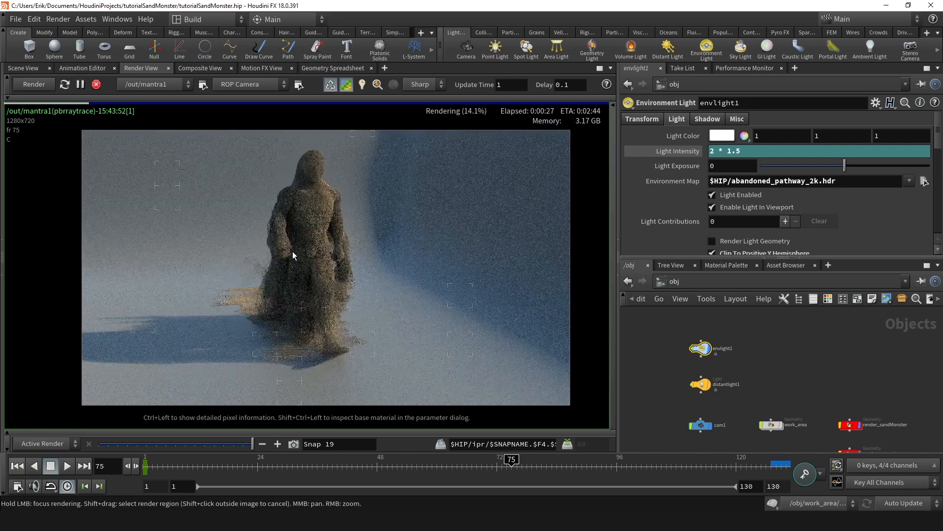
Step: Set envlight1's Light Intensity expression to 2 * 1.6
scroll(302, 253, up, 3)
key(BackSpace)
text(6)
key(Return)
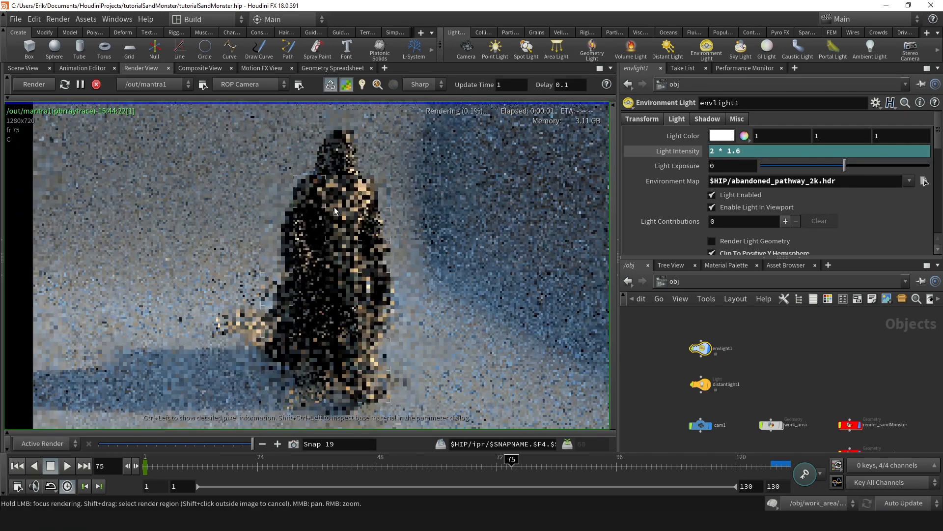
Step: Return to the out network with mantra1's settings and examine the sand monster in the updated render
click(701, 282)
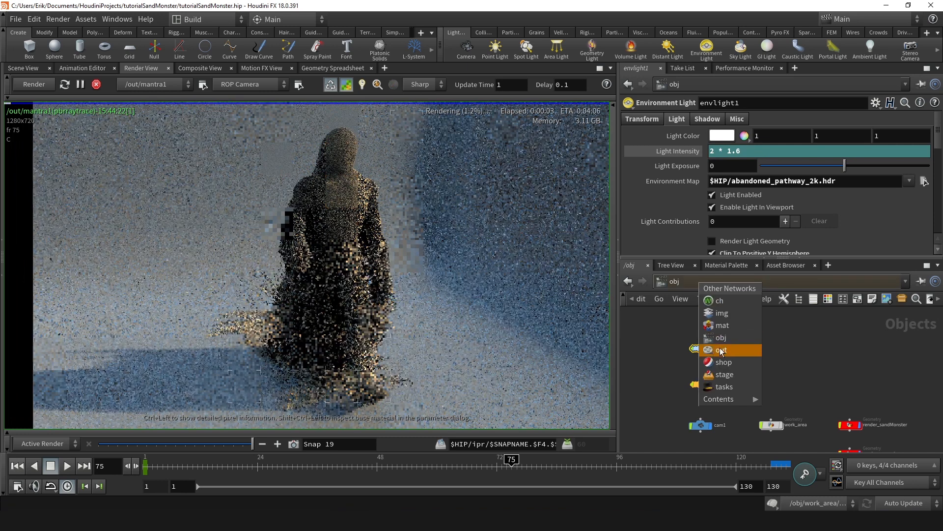
click(720, 350)
scroll(391, 269, down, 2)
scroll(310, 271, up, 3)
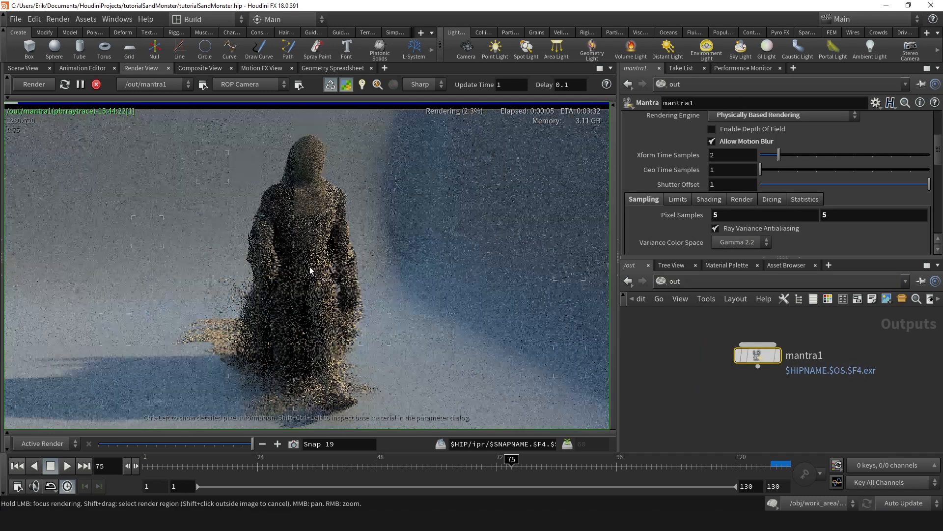
Step: Stop the preview render and show mantra1's image output settings
middle_drag(369, 267, 355, 264)
key(Escape)
scroll(658, 222, up, 1)
scroll(710, 184, up, 4)
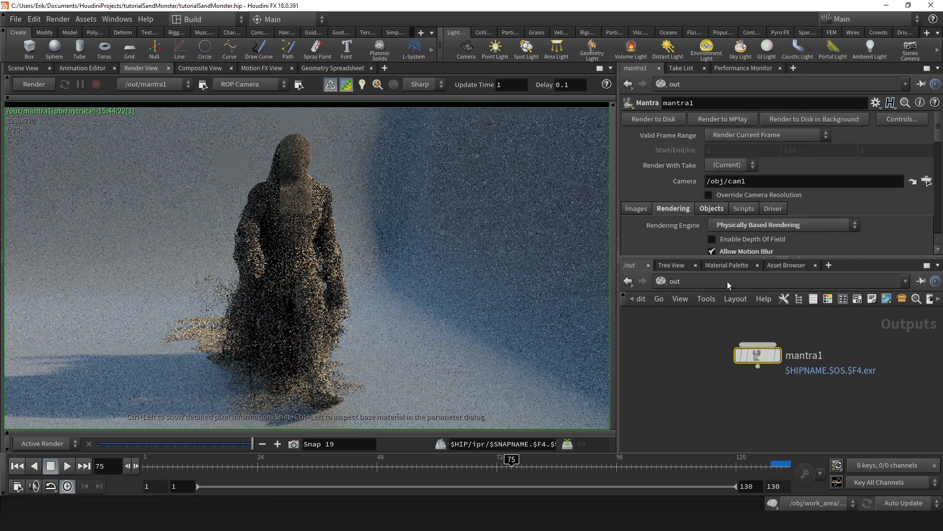
scroll(678, 226, down, 2)
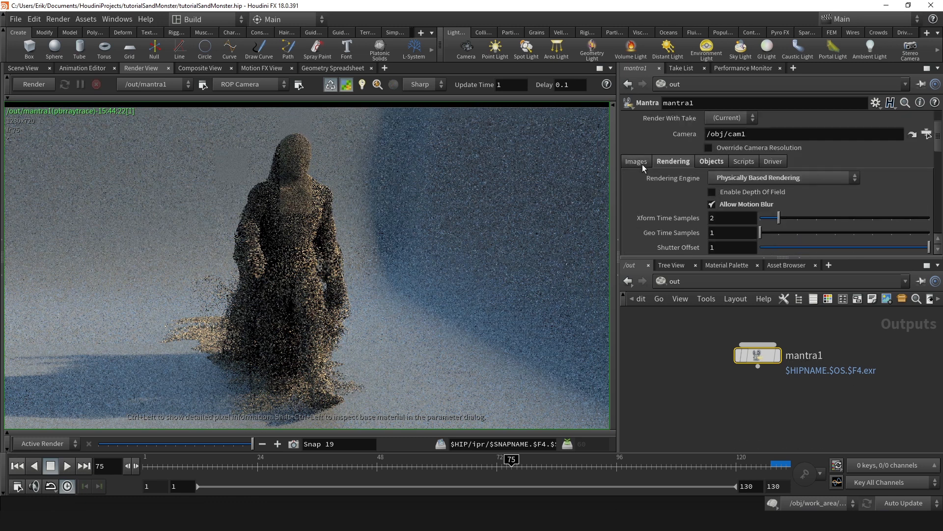
click(639, 162)
scroll(667, 165, down, 3)
scroll(674, 175, up, 1)
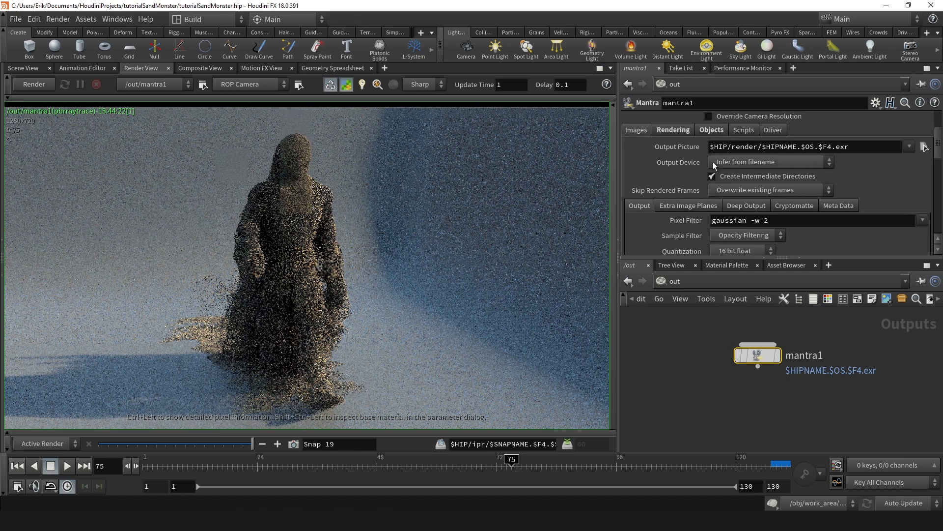
scroll(787, 192, up, 1)
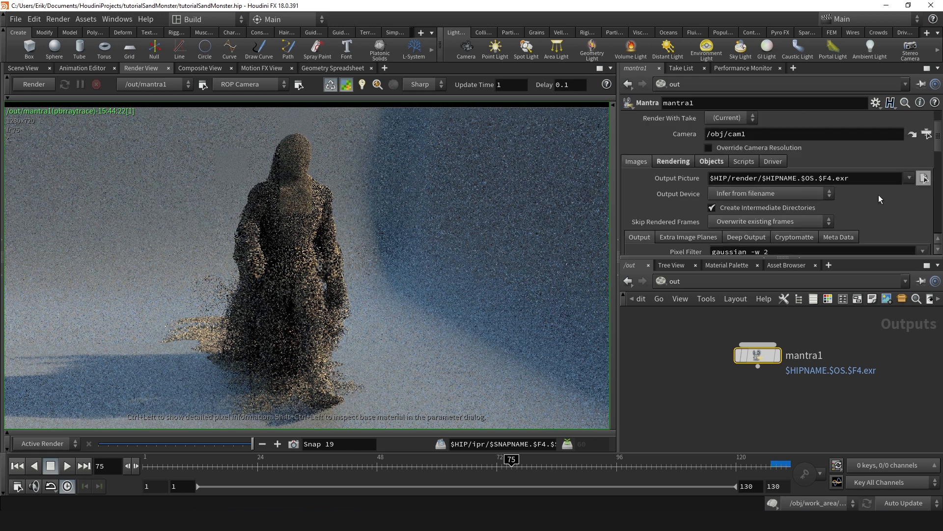
Step: Remove $HIPNAME from the Output Picture path so it reads $HIP/render/$OS.$F4.exr
drag(733, 179, 759, 178)
click(719, 178)
click(736, 178)
click(769, 180)
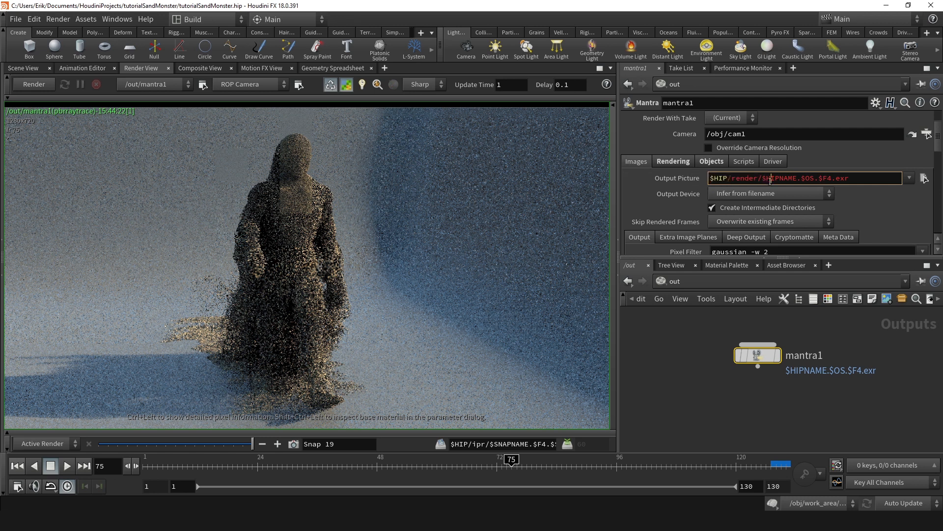
drag(796, 179, 759, 181)
click(799, 177)
drag(794, 179, 764, 181)
key(BackSpace)
click(839, 339)
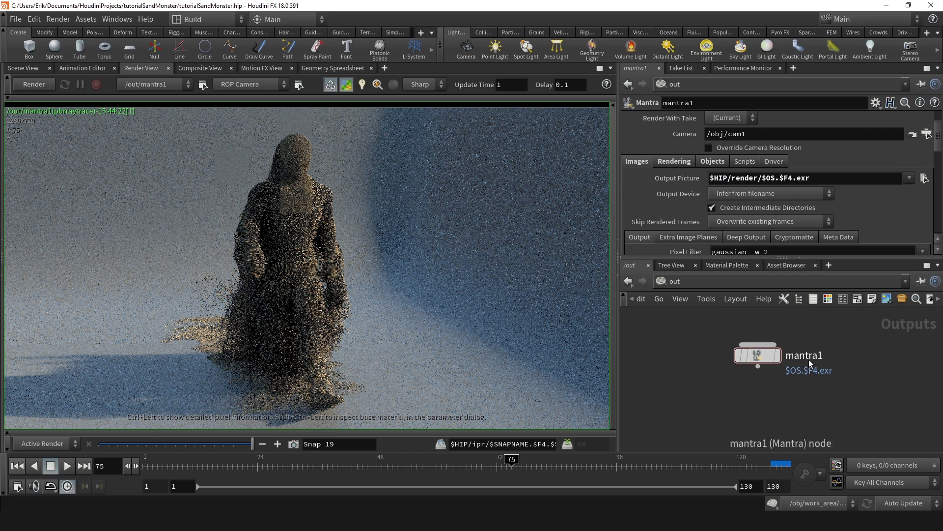
Step: Rename the mantra1 node to sandMonsterRender_v1 and reposition it in the out network
double_click(809, 359)
text(SandMonsterRender)
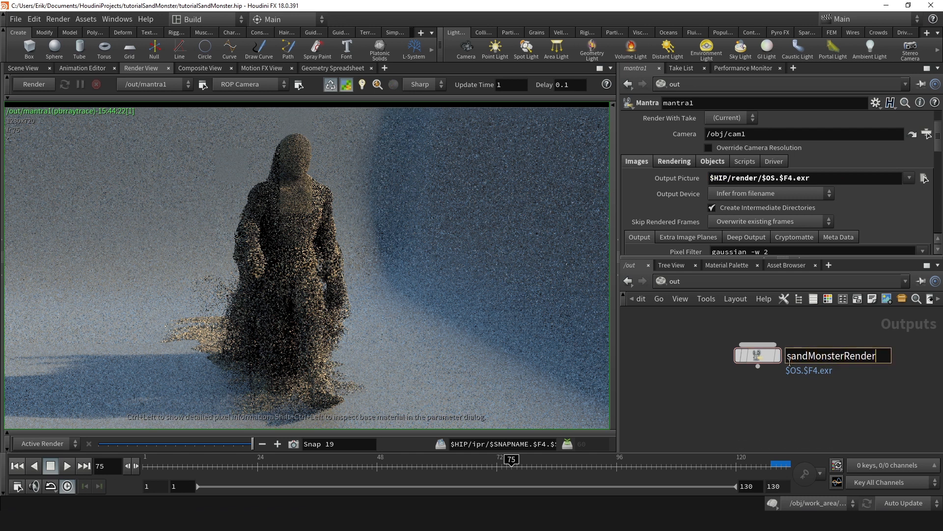
text(_v1)
key(Return)
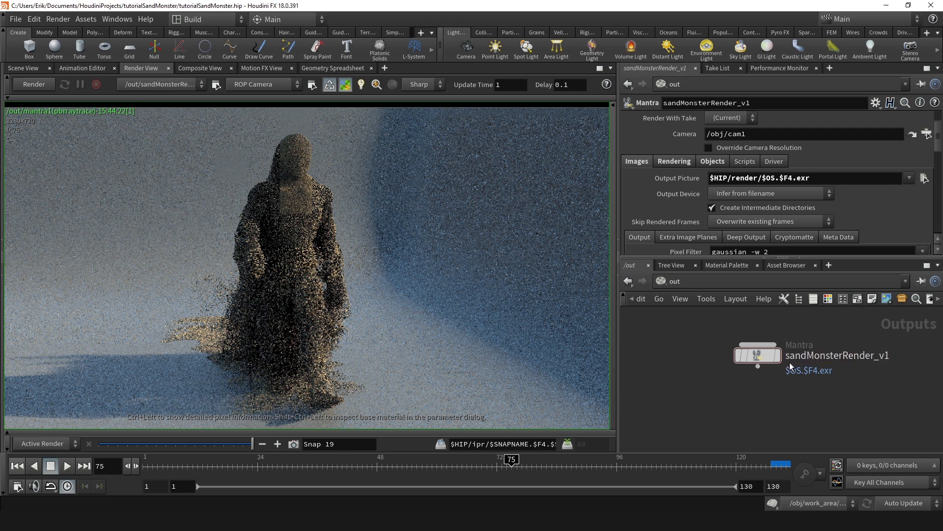
key(h)
drag(815, 360, 688, 434)
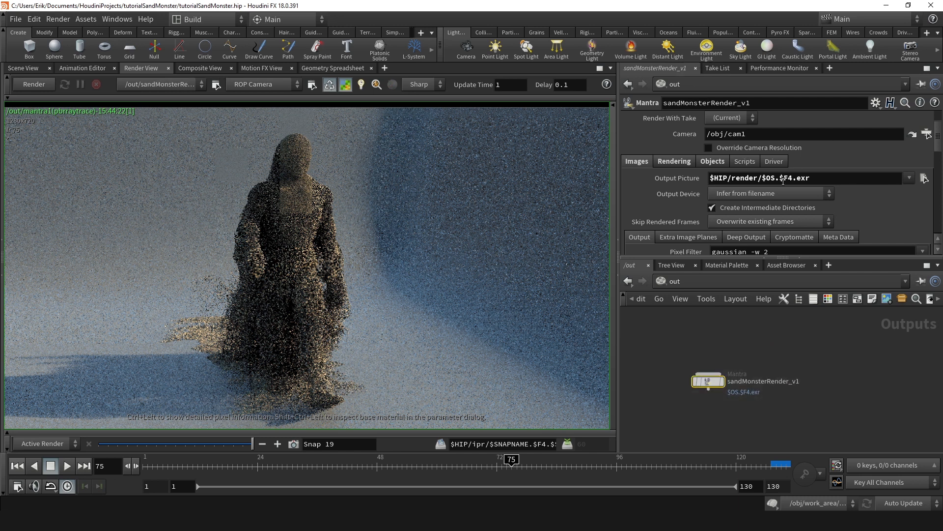
middle_drag(721, 357, 733, 368)
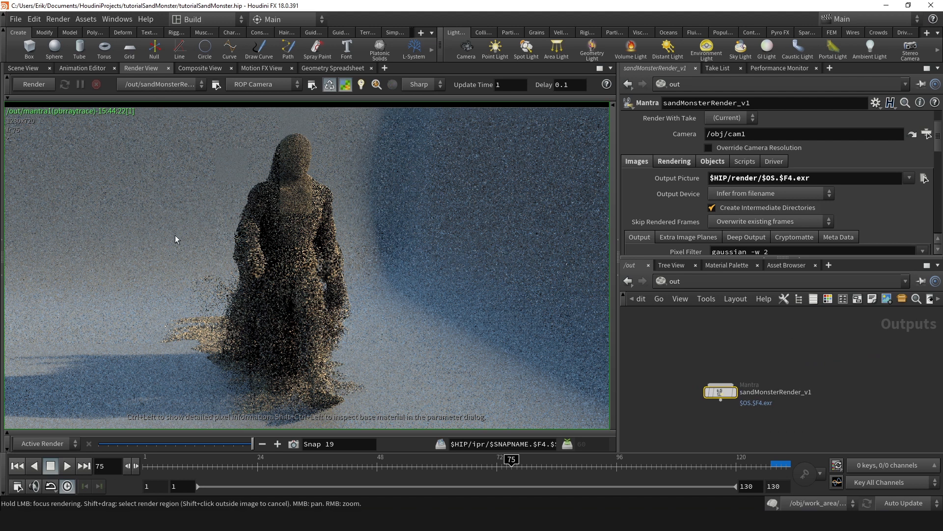
Step: Display the Output Picture's expanded file path and check its render folder, node name and frame number
click(783, 177)
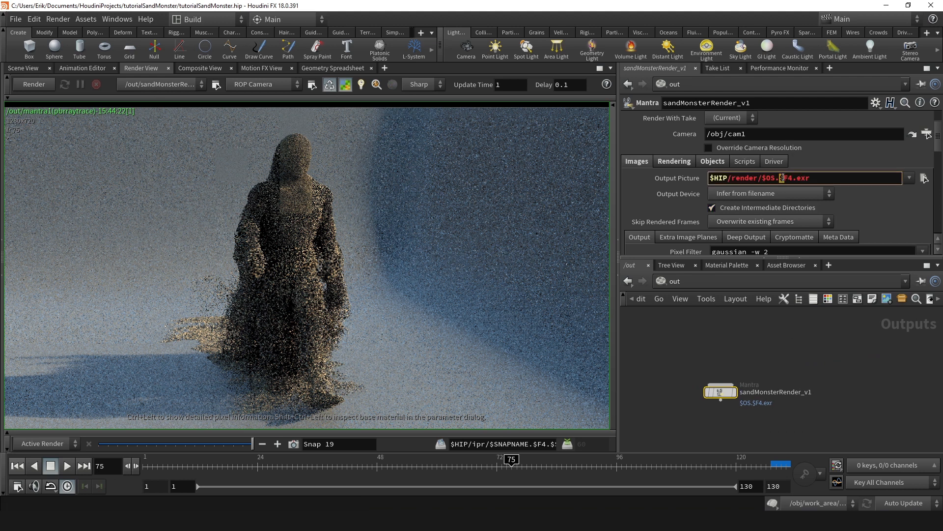
click(792, 177)
middle_drag(775, 355, 784, 356)
click(677, 178)
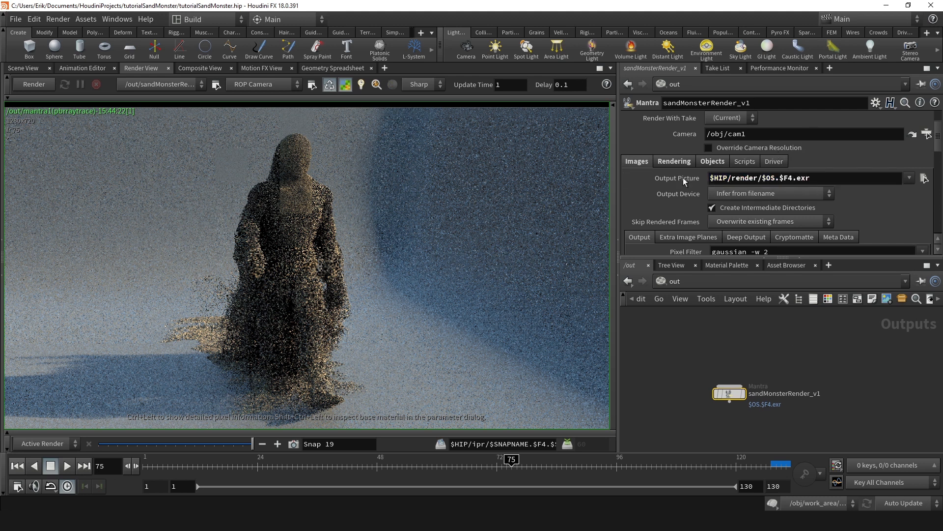
drag(822, 178, 942, 187)
click(813, 191)
click(776, 178)
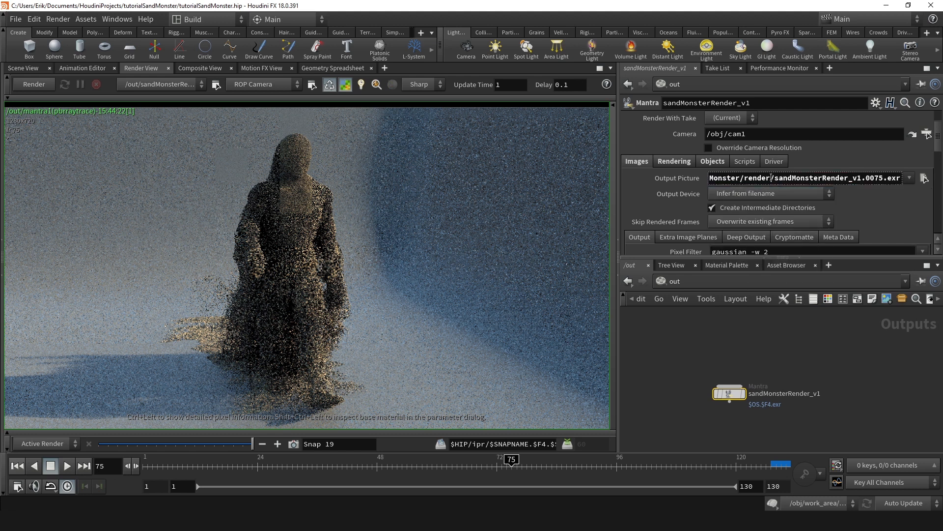
click(865, 182)
drag(861, 179, 773, 179)
click(868, 178)
drag(888, 178, 916, 178)
Step: Switch Output Picture back to its variable expression and examine the whole rendered frame
click(685, 177)
drag(820, 180, 793, 180)
scroll(435, 216, down, 4)
middle_drag(493, 220, 444, 214)
scroll(444, 214, up, 2)
drag(827, 183, 709, 180)
middle_drag(494, 174, 538, 155)
scroll(386, 283, down, 2)
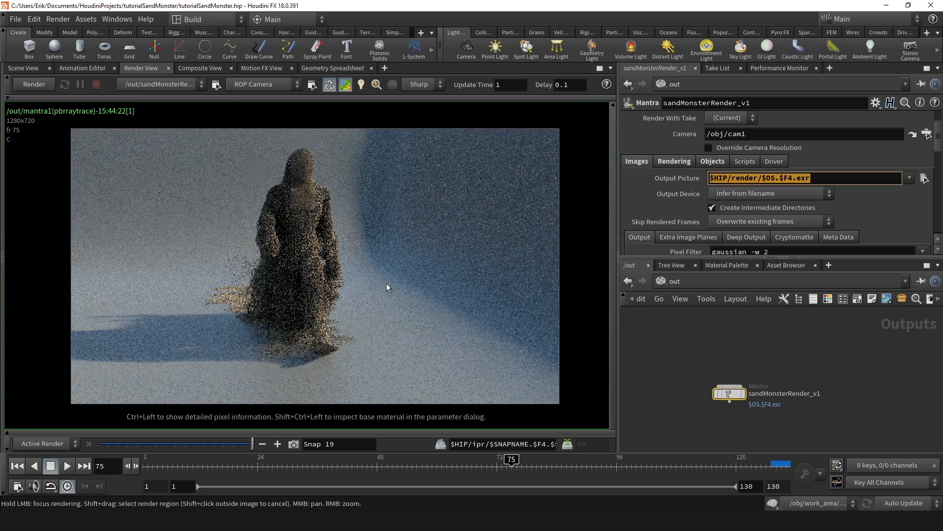
middle_drag(387, 283, 372, 288)
click(873, 423)
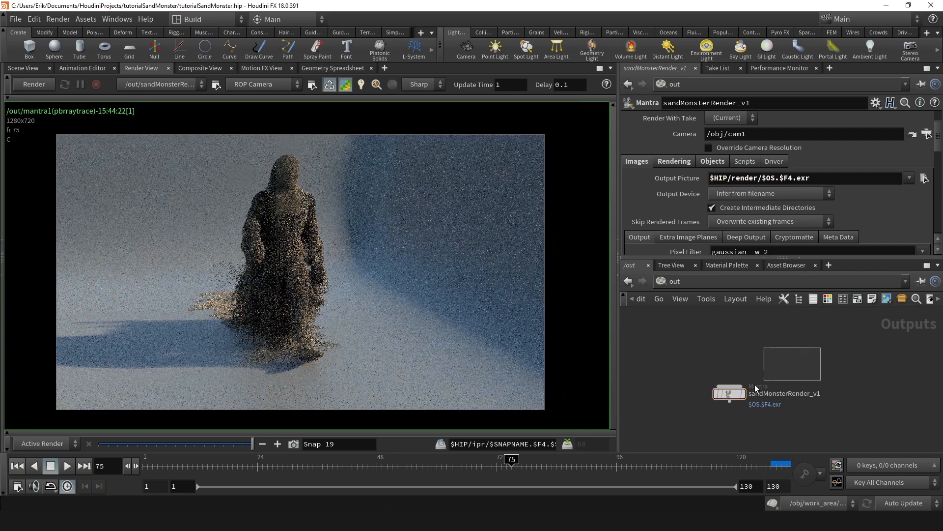
Step: Set sandMonsterRender_v1's Valid Frame Range to Render Frame Range, check the start and end expressions, and save the scene
scroll(751, 167, up, 3)
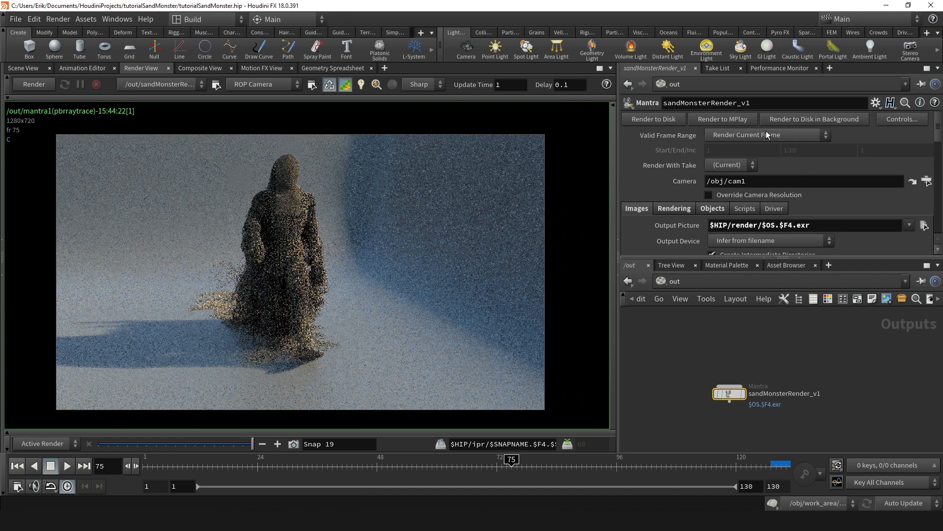
click(754, 134)
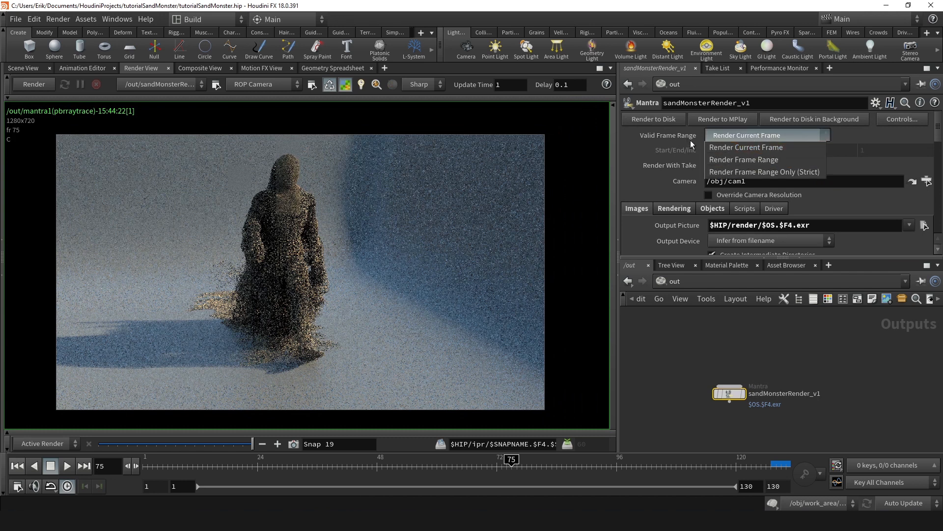
click(732, 159)
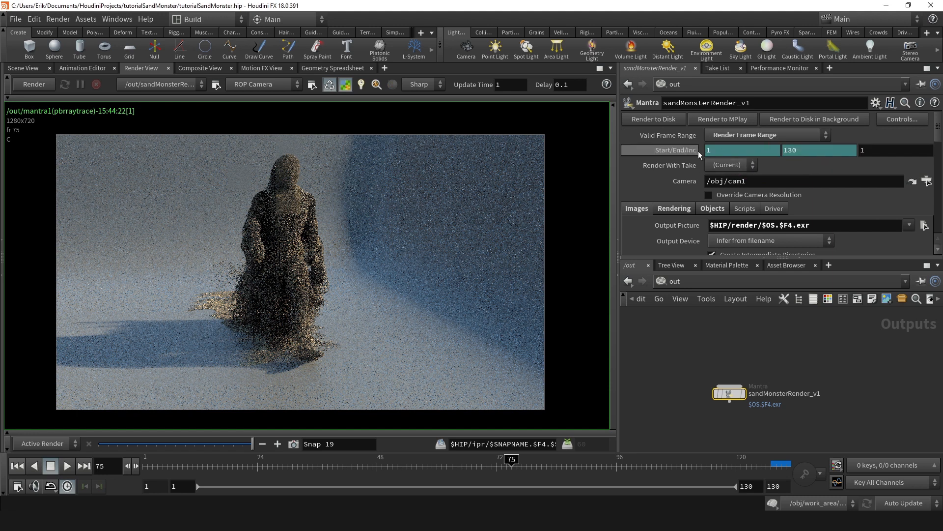
click(688, 150)
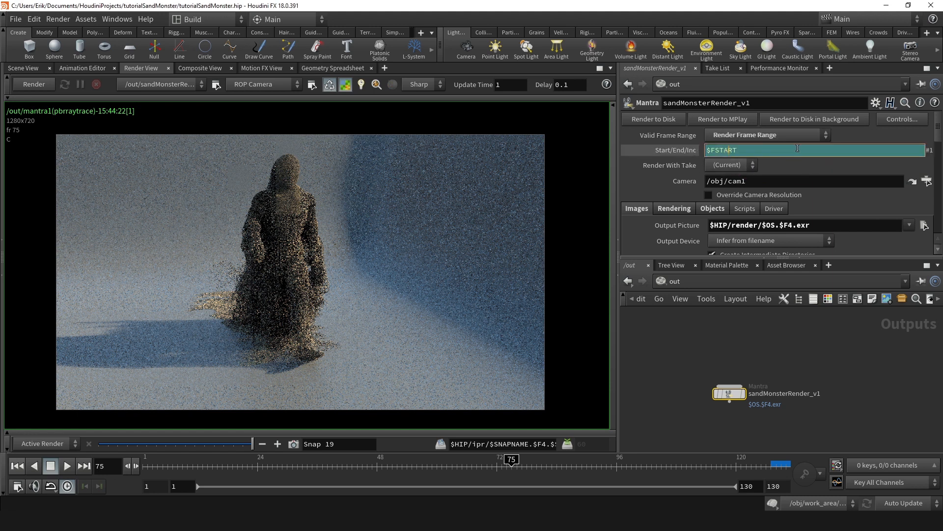
click(694, 152)
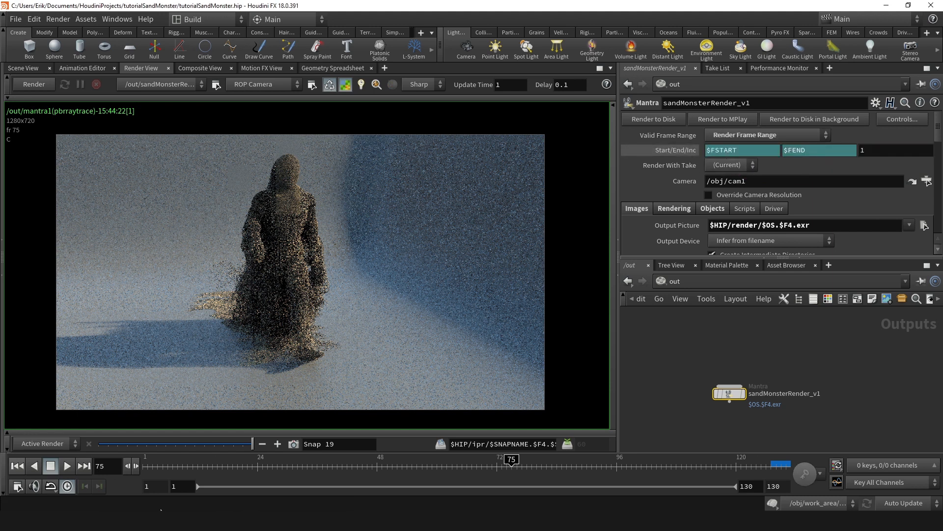
scroll(671, 147, down, 5)
key(ctrl+s)
scroll(669, 148, up, 1)
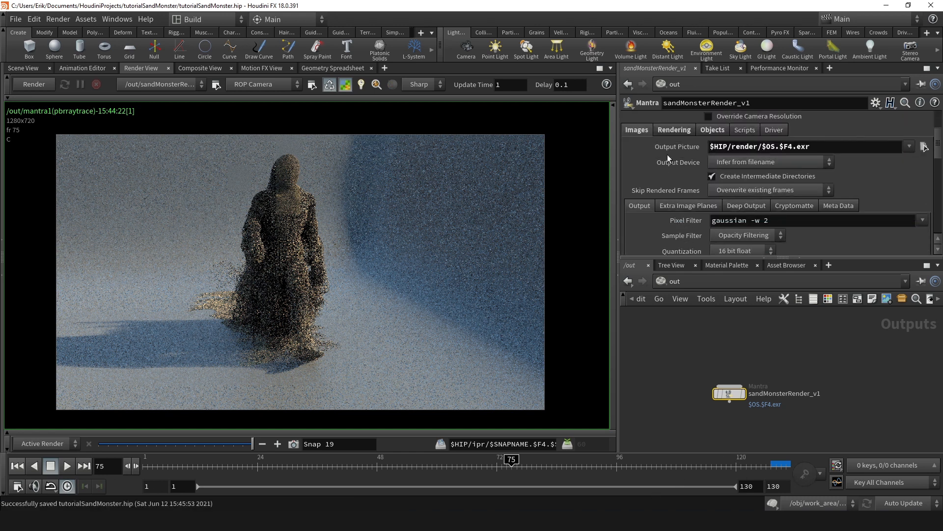
Step: Review the render node's image output, motion blur and sampling settings before rendering the sequence
scroll(667, 157, up, 2)
click(713, 161)
scroll(669, 170, down, 4)
scroll(668, 167, up, 5)
click(682, 146)
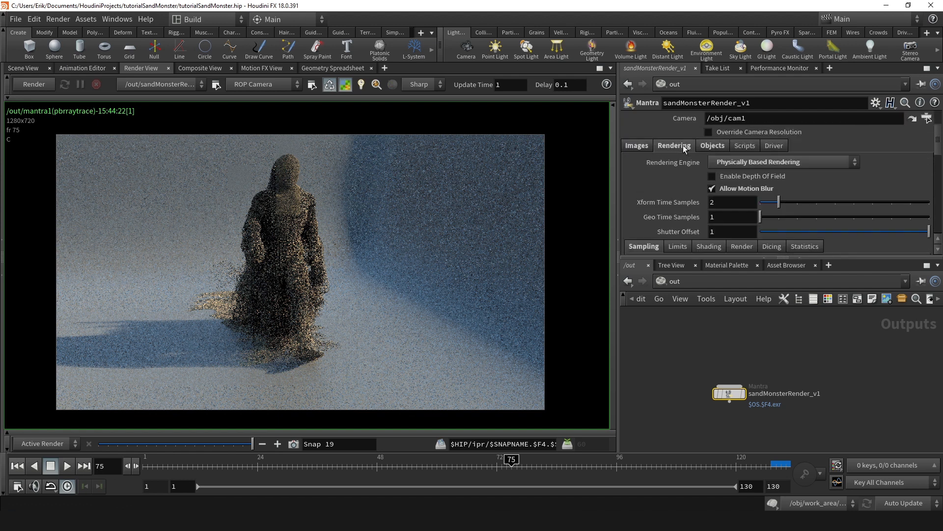
scroll(683, 145, down, 3)
scroll(683, 146, down, 6)
scroll(683, 145, up, 10)
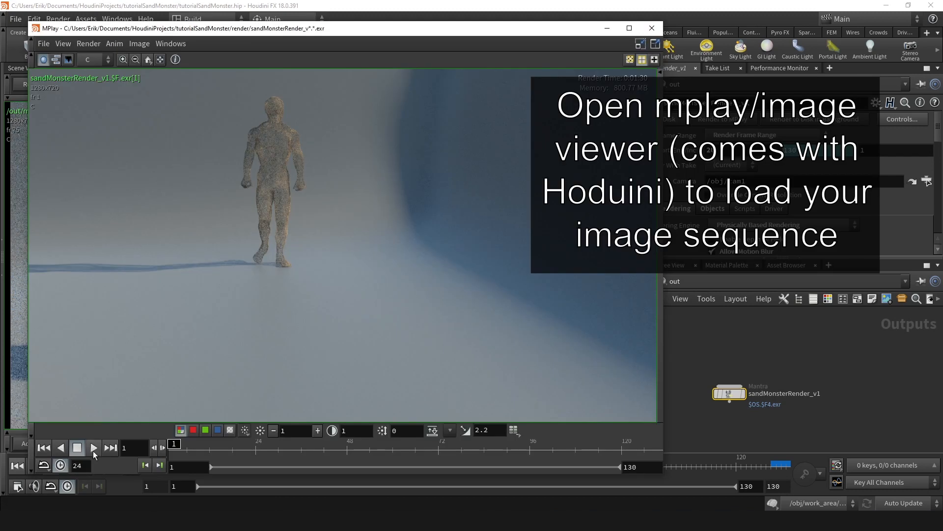
Step: In MPlay, play the rendered sandMonsterRender_v1 image sequence and scrub through its early frames
click(93, 448)
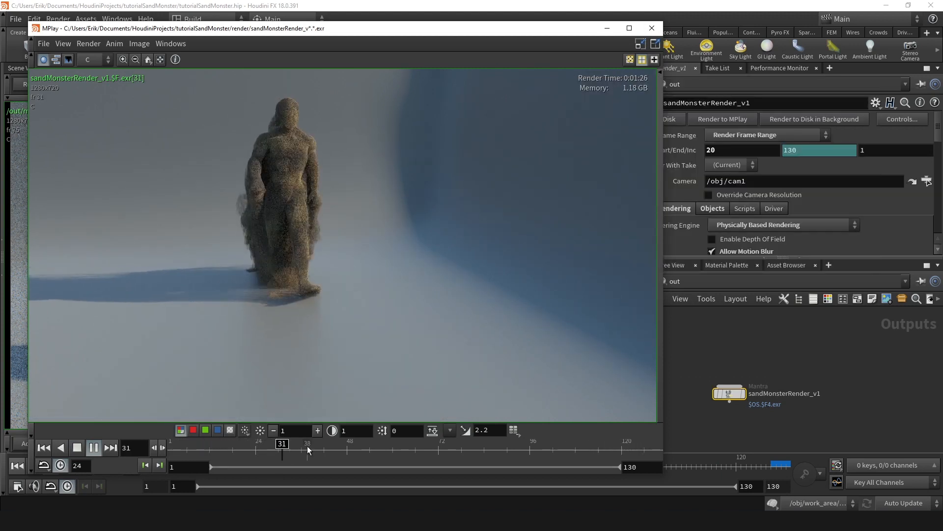
mouse_move(308, 446)
mouse_down()
mouse_move(596, 448)
mouse_move(368, 443)
mouse_up()
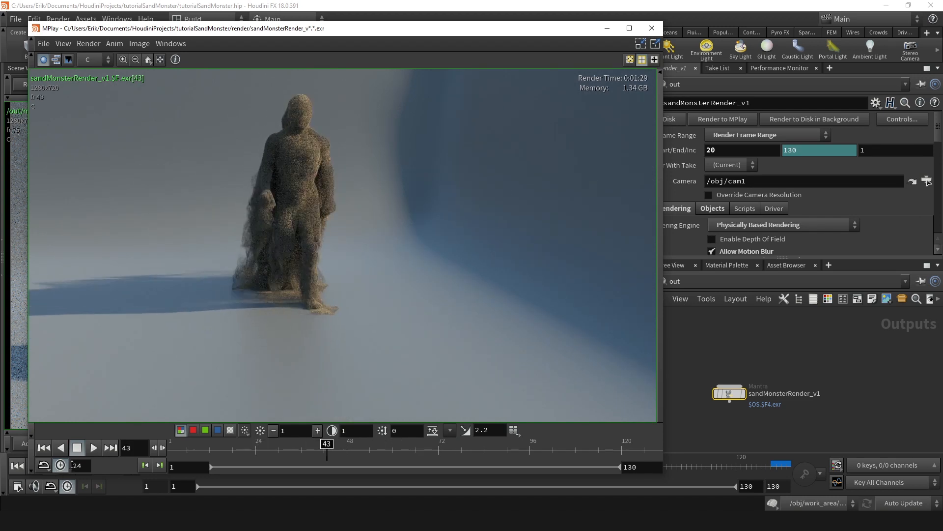
click(91, 449)
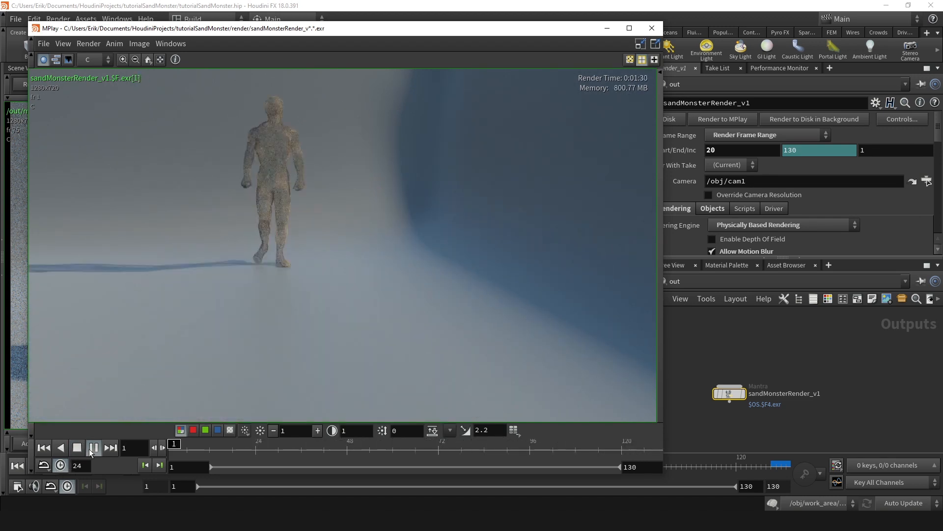
click(89, 450)
drag(313, 448, 373, 448)
click(803, 405)
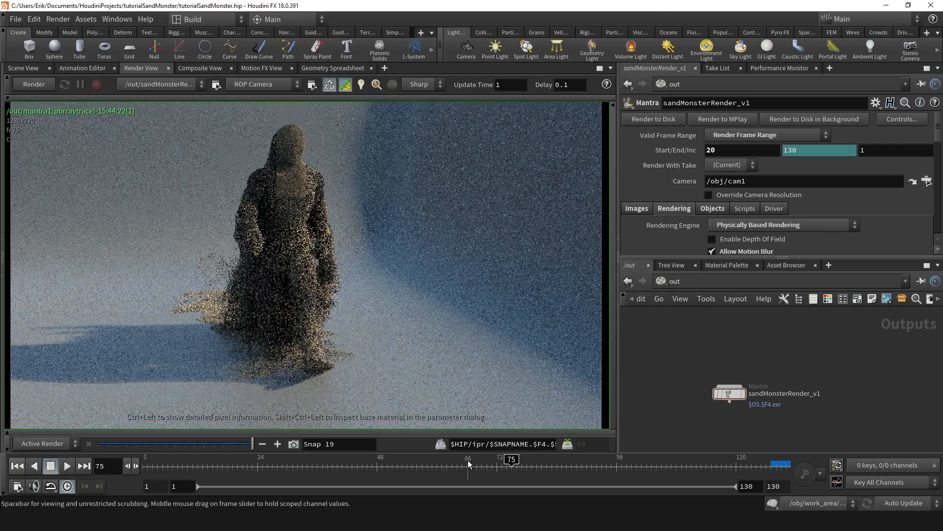
Step: Bring MPlay back to the front, replay the sand monster sequence and stop at frame 75 to inspect it
click(383, 521)
mouse_move(389, 445)
mouse_down()
mouse_move(543, 447)
mouse_move(290, 430)
mouse_move(419, 420)
mouse_move(305, 393)
mouse_move(511, 383)
mouse_move(326, 407)
mouse_move(401, 418)
mouse_up()
middle_drag(340, 235, 343, 228)
drag(329, 466, 280, 440)
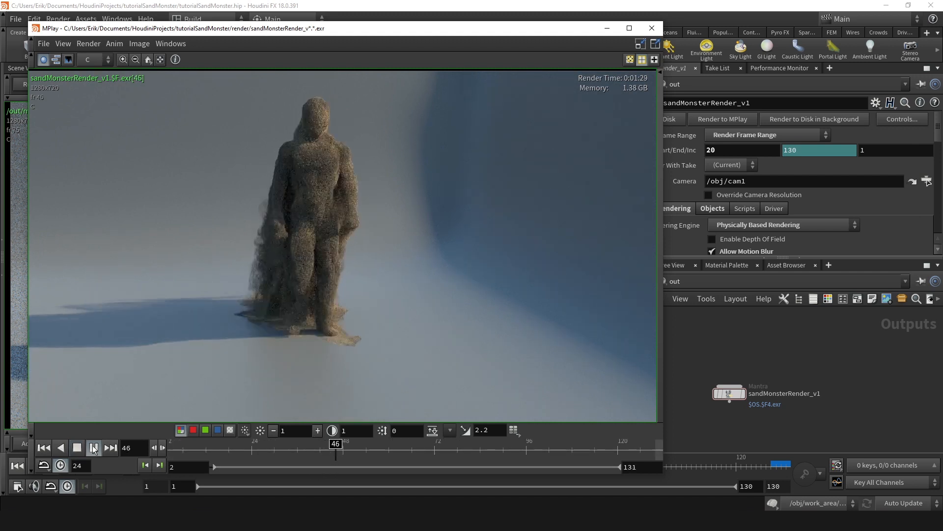
click(93, 449)
drag(396, 454, 465, 292)
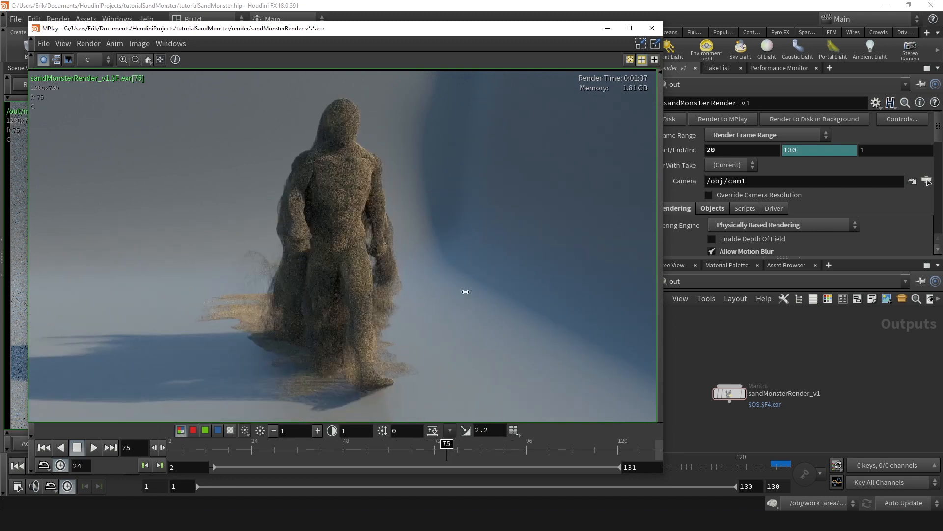
Step: Return to Houdini's Scene View and open the work_area geometry network at the scatter1 node
click(615, 11)
click(24, 68)
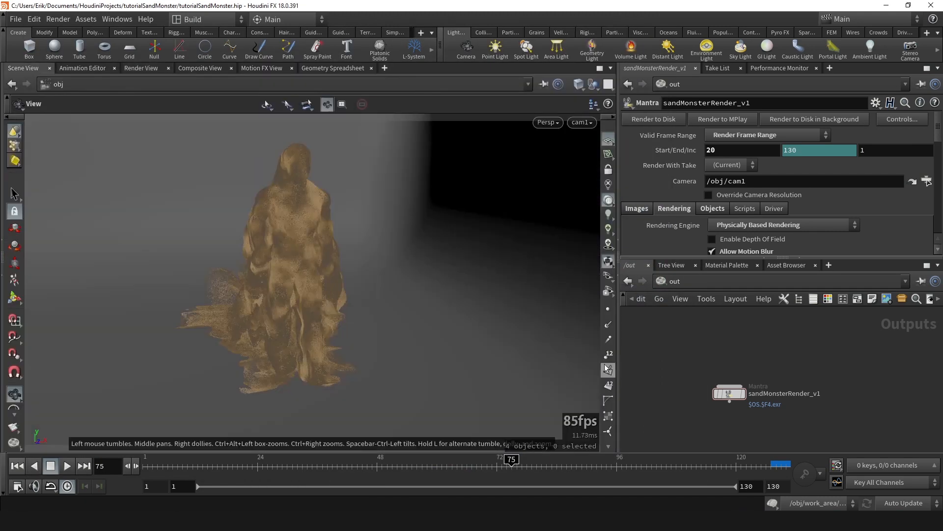
click(674, 281)
click(703, 327)
double_click(749, 385)
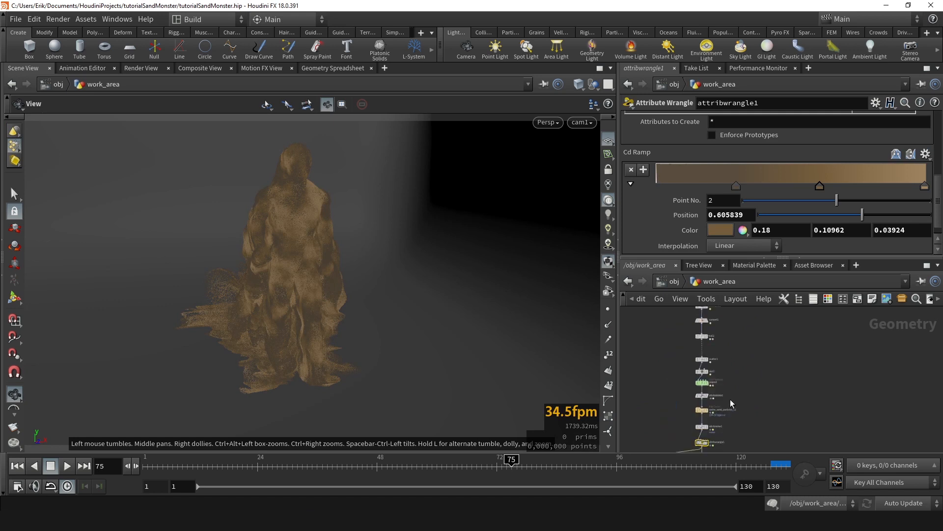
scroll(713, 393, down, 3)
drag(706, 402, 694, 339)
scroll(703, 412, up, 5)
scroll(735, 374, down, 3)
scroll(735, 374, up, 2)
click(727, 372)
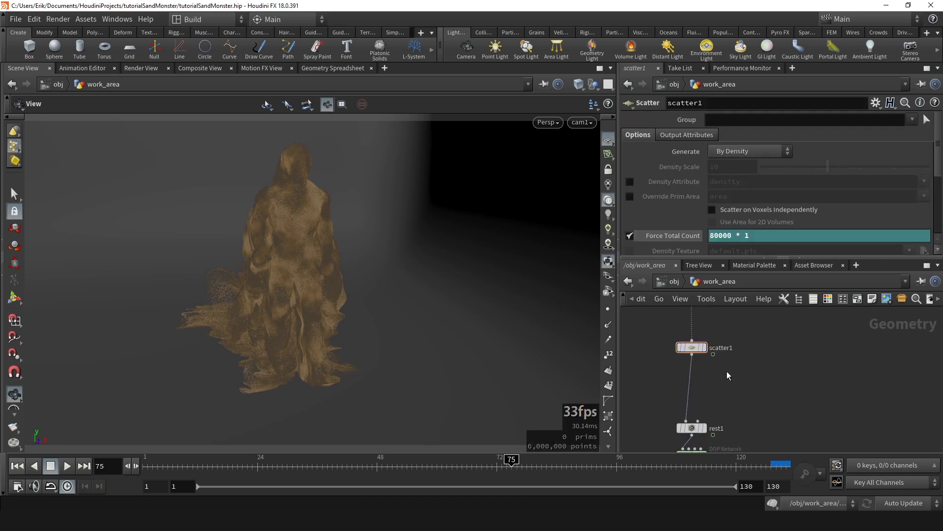
Step: Add a Time Shift node between scatter1 and rest1's second input and set its Frame to 1
key(Tab)
key(Escape)
click(747, 372)
drag(748, 373, 733, 383)
drag(692, 355, 733, 377)
click(734, 391)
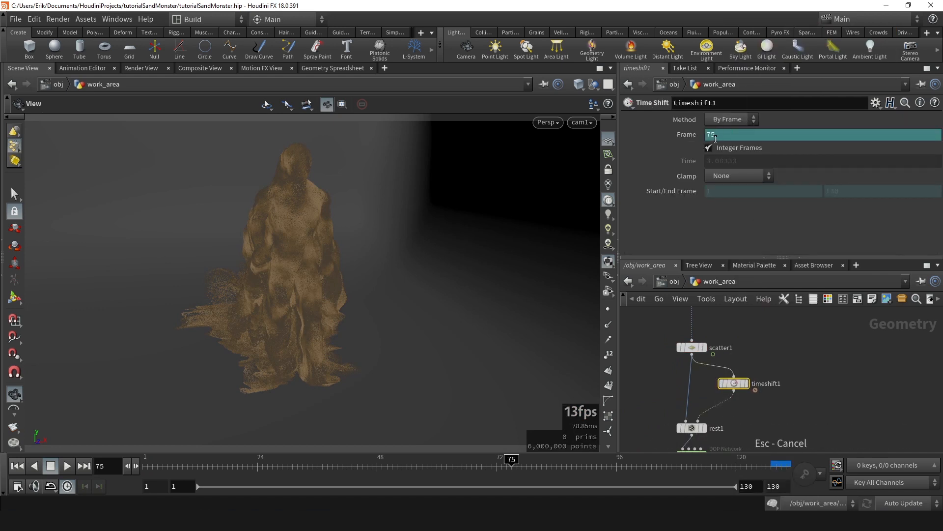
click(715, 135)
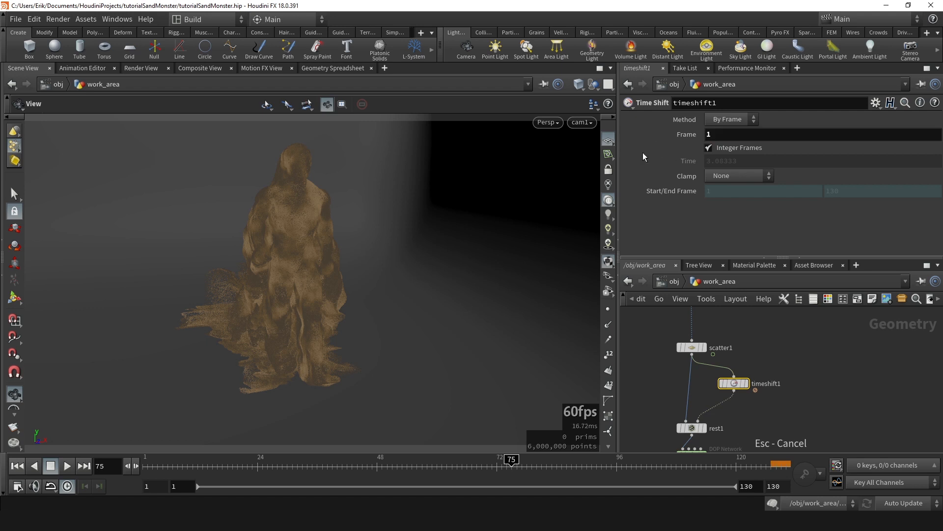
scroll(771, 404, up, 3)
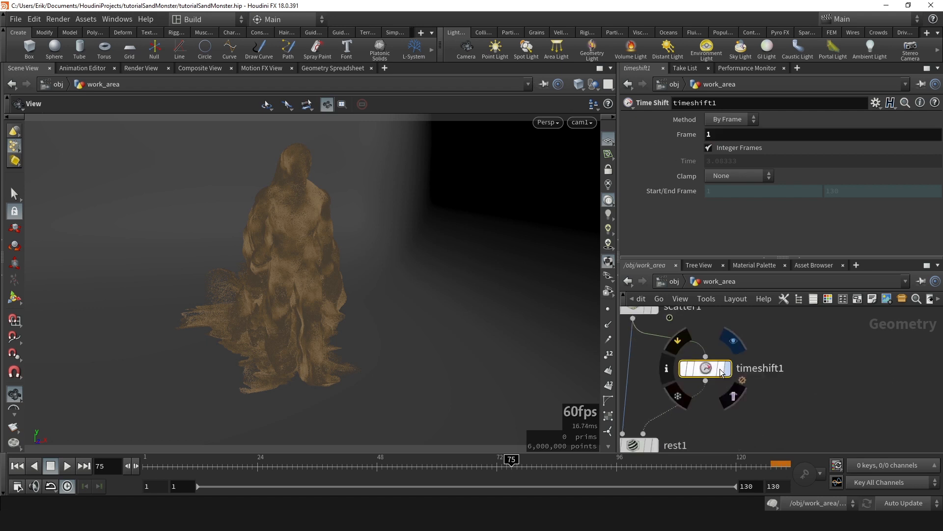
Step: Display the timeshift1 node, frame it in the viewport and hide the other objects
click(724, 369)
key(space+g)
click(593, 84)
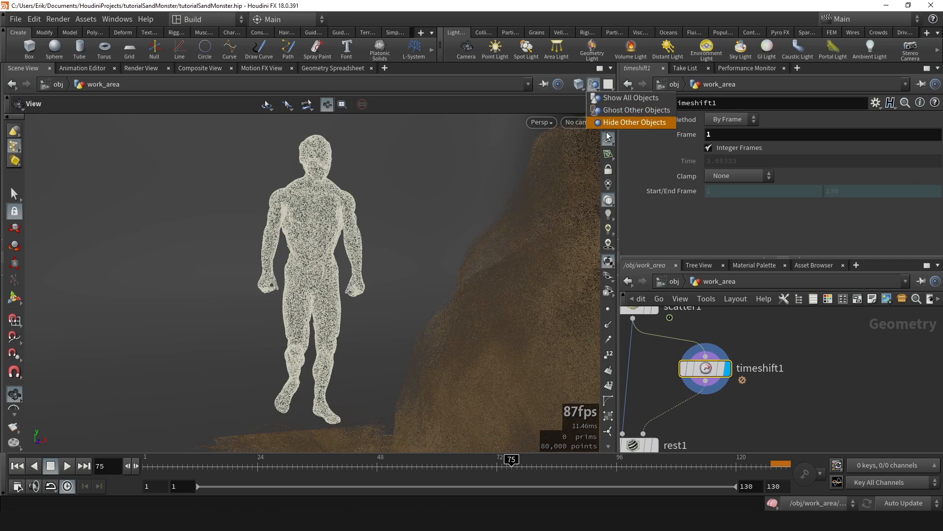
click(613, 123)
Step: Scrub the timeline to frame 42 and compare the scatter1 output with the timeshift1 output
mouse_move(305, 257)
mouse_down()
mouse_move(417, 236)
mouse_move(307, 256)
mouse_up()
scroll(718, 387, down, 3)
scroll(661, 320, up, 3)
drag(315, 459, 347, 459)
scroll(756, 343, down, 3)
middle_drag(826, 376, 782, 331)
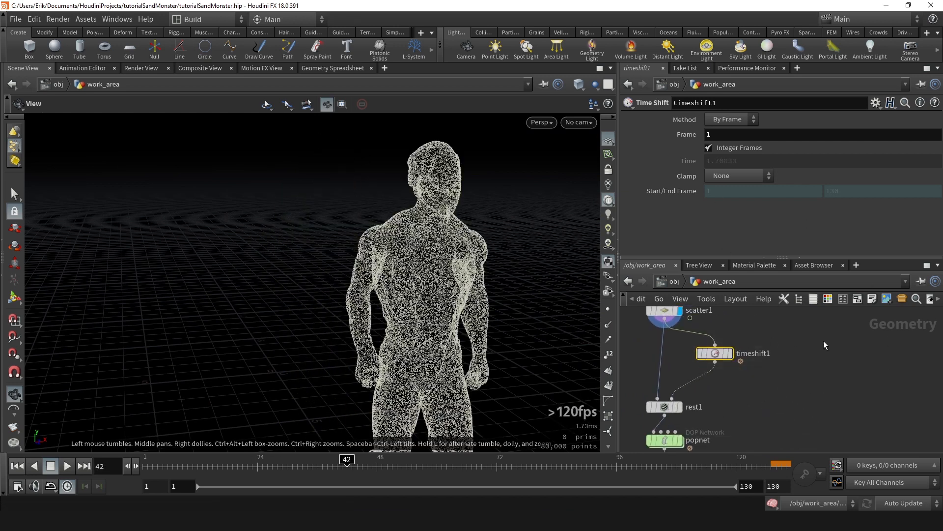
middle_drag(755, 371, 756, 395)
scroll(741, 386, up, 2)
click(726, 373)
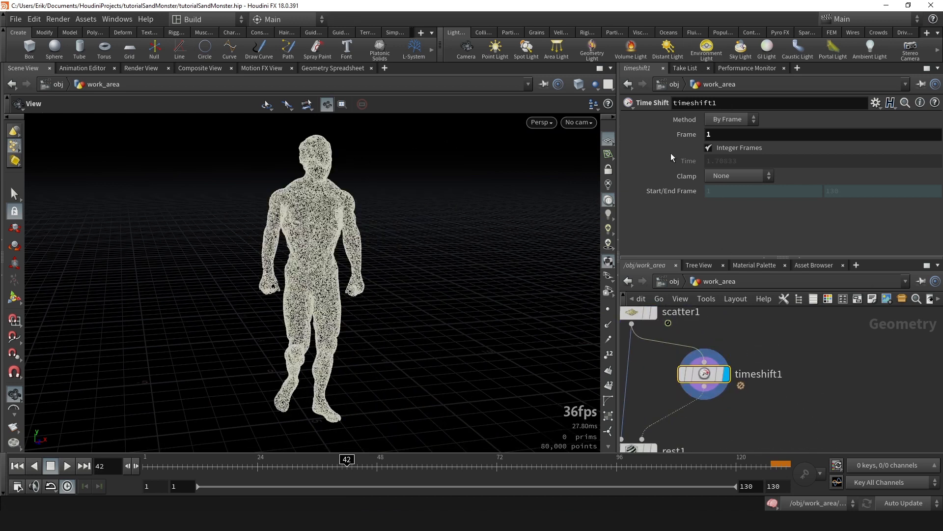
Step: Set timeshift1's Frame to the expression $F and scrub the animated points to frame 24
key(Left)
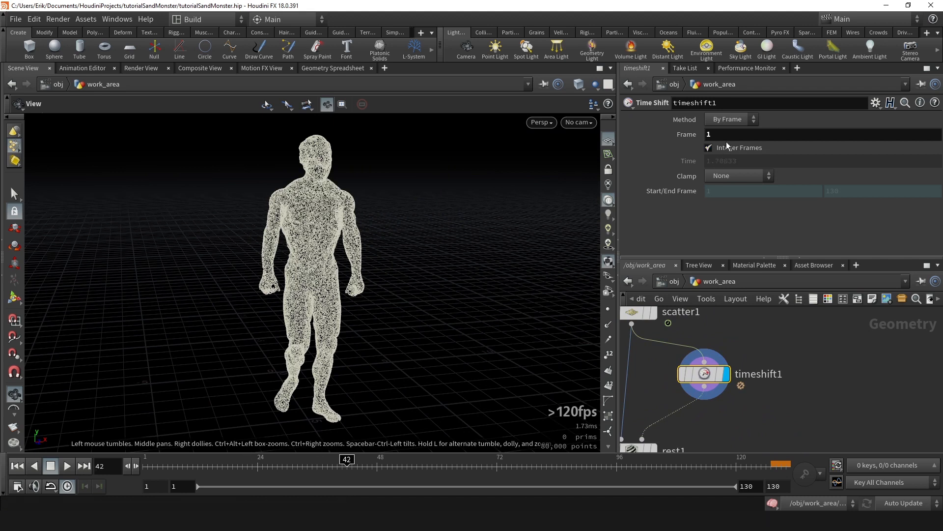
text($F)
key(Return)
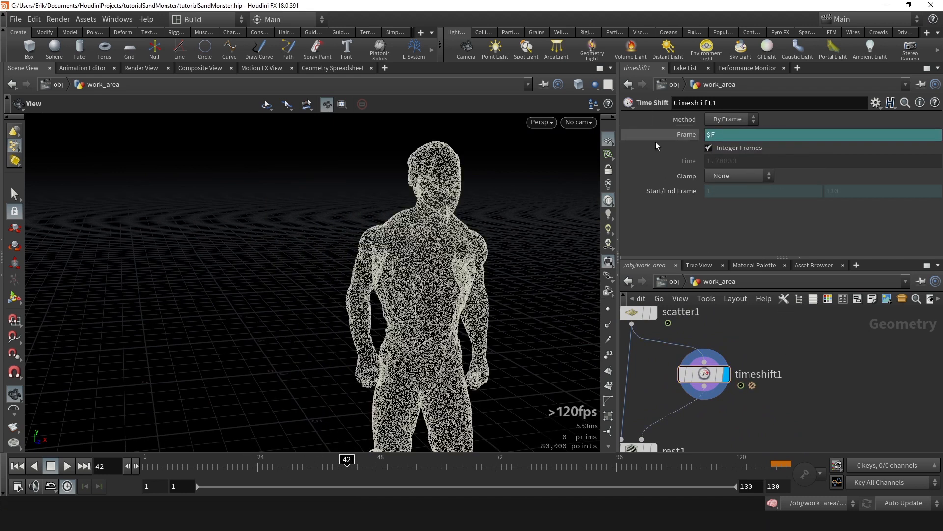
middle_drag(517, 235, 440, 221)
right_drag(440, 221, 373, 320)
drag(335, 473, 282, 446)
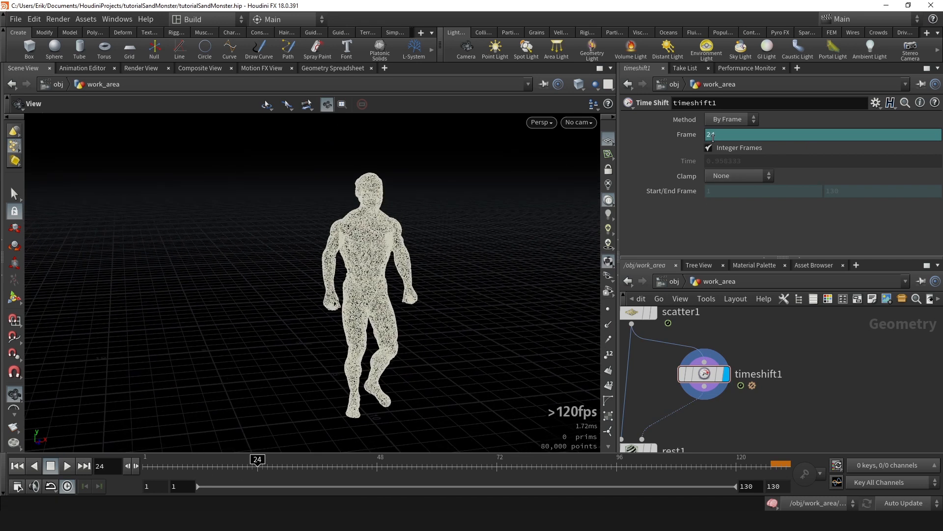
Step: Remove timeshift1's Frame expression, set Frame to 1 and scrub the timeline to check the time-shifted points
ctrl+shift+click(727, 140)
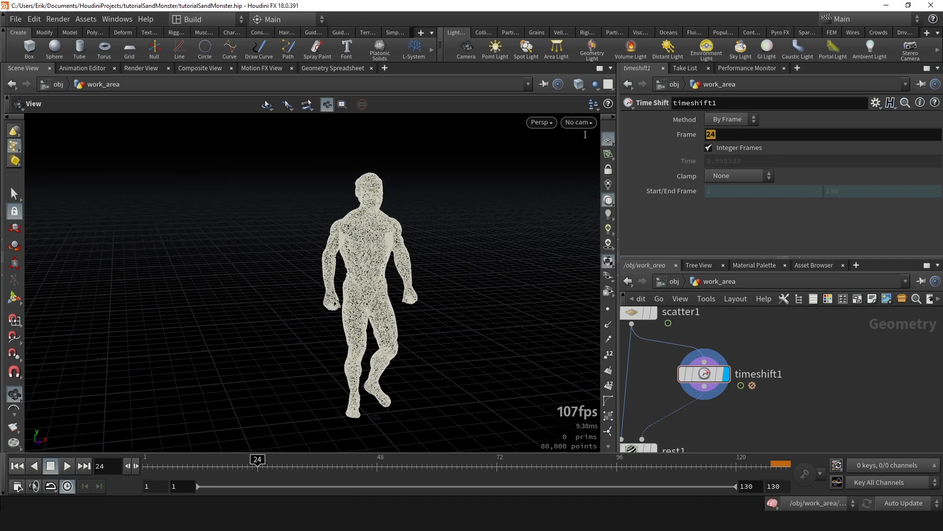
text(1)
key(Return)
drag(471, 280, 369, 274)
right_drag(369, 274, 378, 234)
drag(378, 234, 417, 274)
right_drag(417, 274, 288, 428)
drag(259, 462, 247, 462)
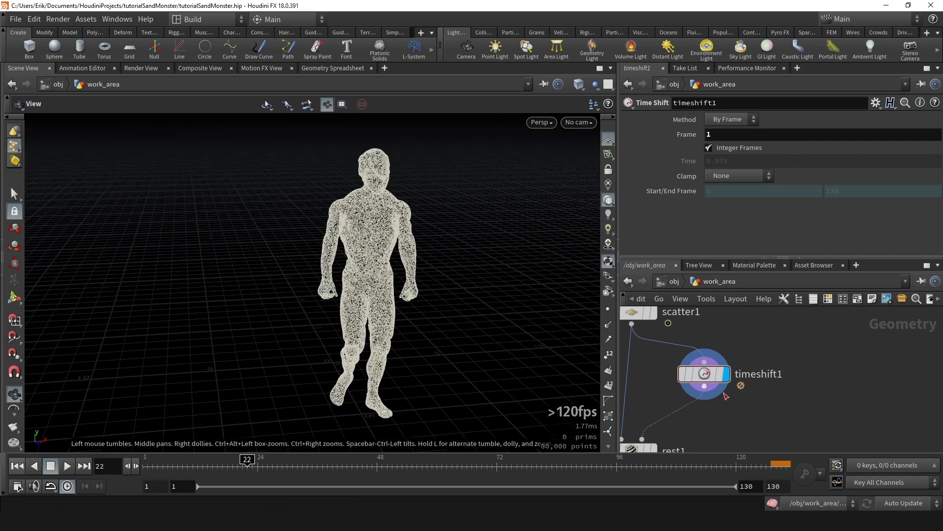
Step: Display the rest1 node and scrub the timeline to examine its animated points
scroll(648, 443, down, 1)
middle_drag(648, 444, 690, 389)
scroll(690, 391, up, 1)
drag(678, 393, 678, 384)
click(696, 383)
click(674, 384)
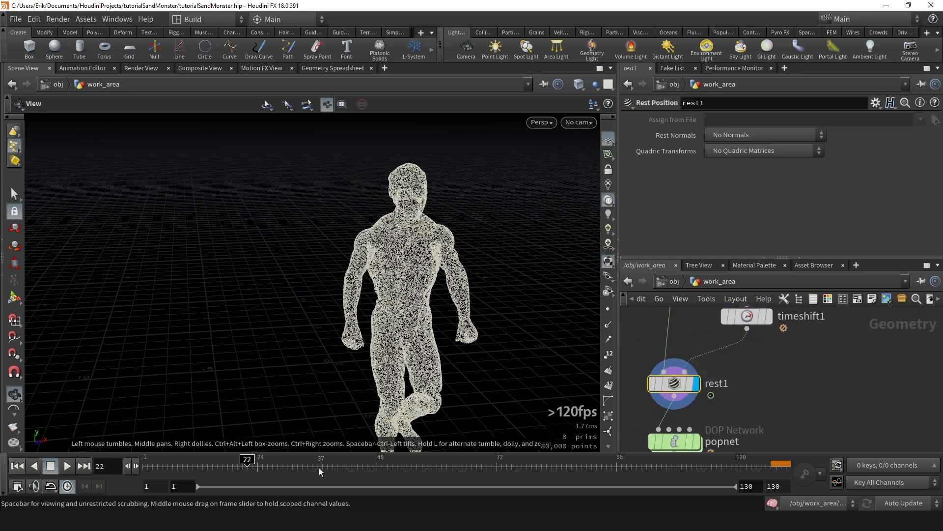
scroll(735, 389, down, 2)
scroll(734, 390, up, 2)
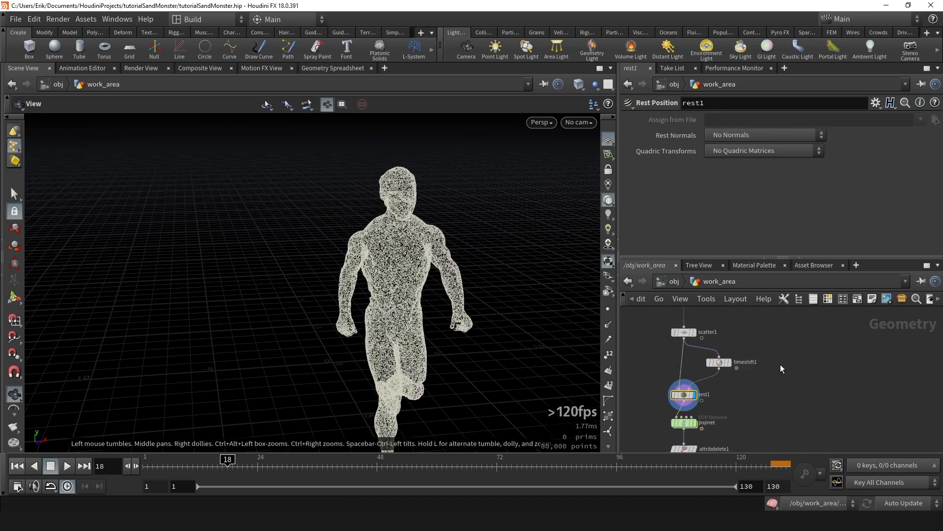
Step: Cut timeshift1 and rest1, move scatter1 down and paste the two nodes back above it
key(ctrl+z)
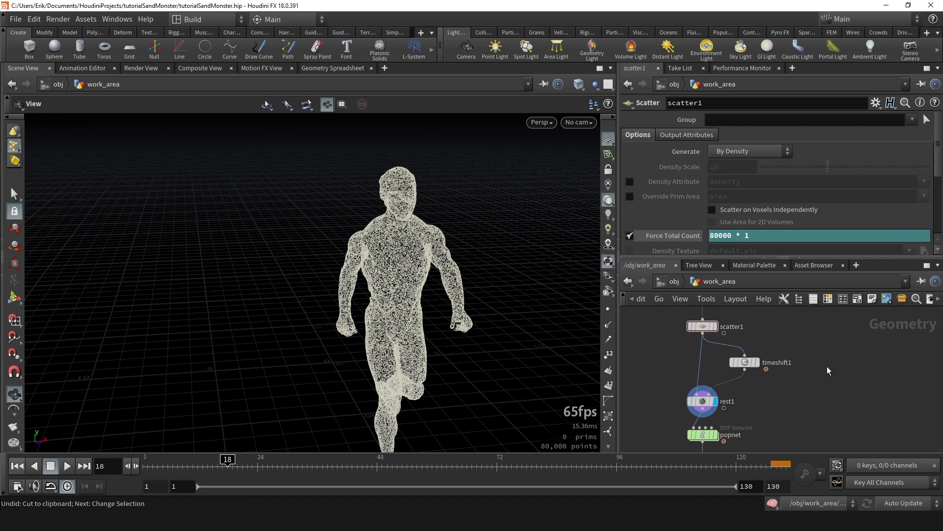
drag(691, 405, 691, 404)
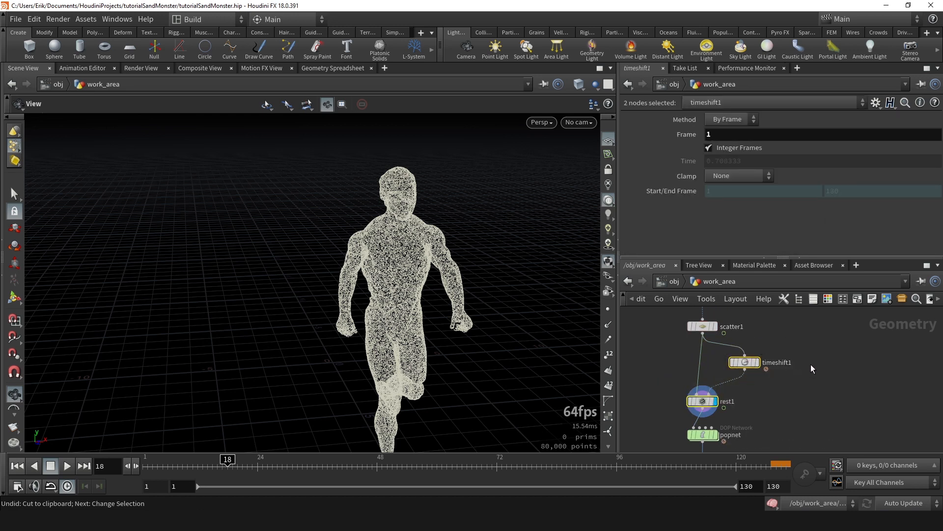
key(ctrl+x)
drag(713, 331, 713, 384)
scroll(736, 345, down, 3)
middle_drag(736, 345, 748, 371)
key(ctrl+v)
Step: Connect trail1 to rest1 directly and through timeshift1, and insert rest1 between trail1 and scatter1
click(913, 437)
scroll(749, 363, up, 3)
click(733, 384)
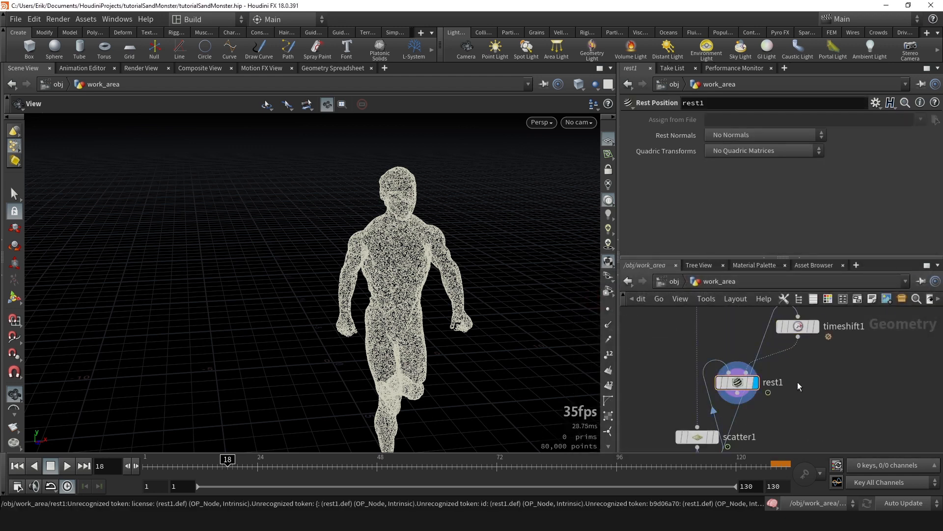
scroll(737, 376, down, 2)
click(728, 366)
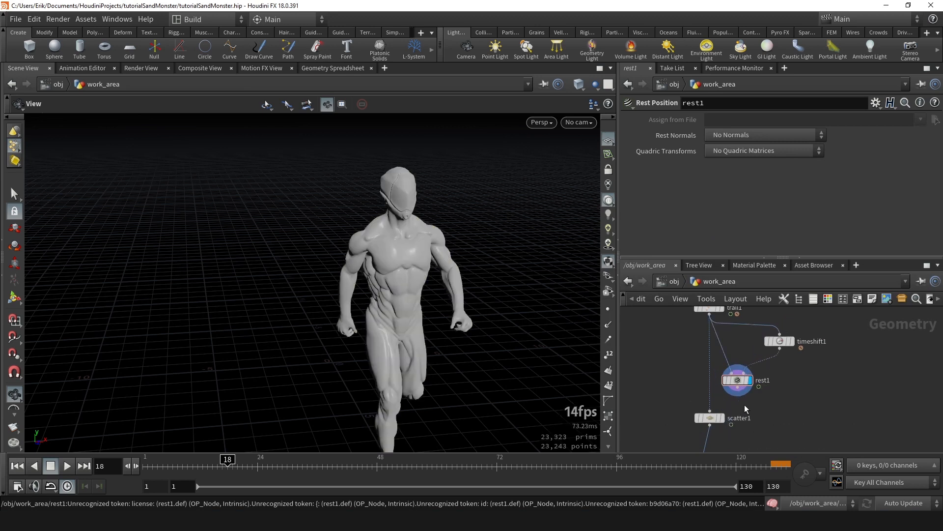
drag(745, 393, 718, 391)
scroll(726, 360, up, 2)
middle_drag(758, 403, 745, 332)
click(720, 354)
Step: Display the cache_sand_particles_v3 file cache to examine the cached sand particles
scroll(725, 354, down, 4)
scroll(707, 380, up, 4)
middle_drag(708, 376, 722, 342)
scroll(703, 361, down, 2)
scroll(757, 408, up, 3)
click(688, 385)
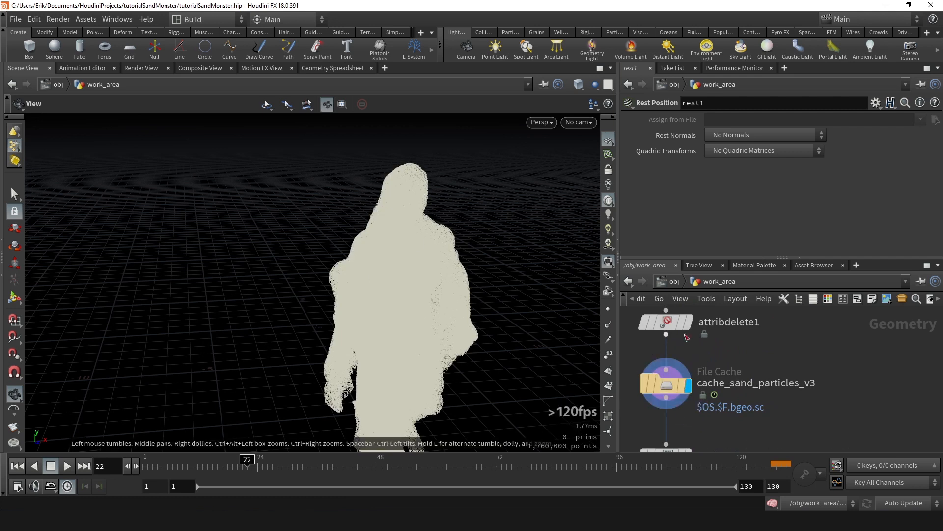
Step: Set scatter1's Force Total Count to 80000 * .01 for a lighter particle simulation
scroll(735, 408, down, 3)
middle_drag(750, 397, 732, 392)
scroll(687, 346, up, 4)
scroll(766, 344, down, 4)
middle_drag(769, 343, 749, 451)
click(708, 402)
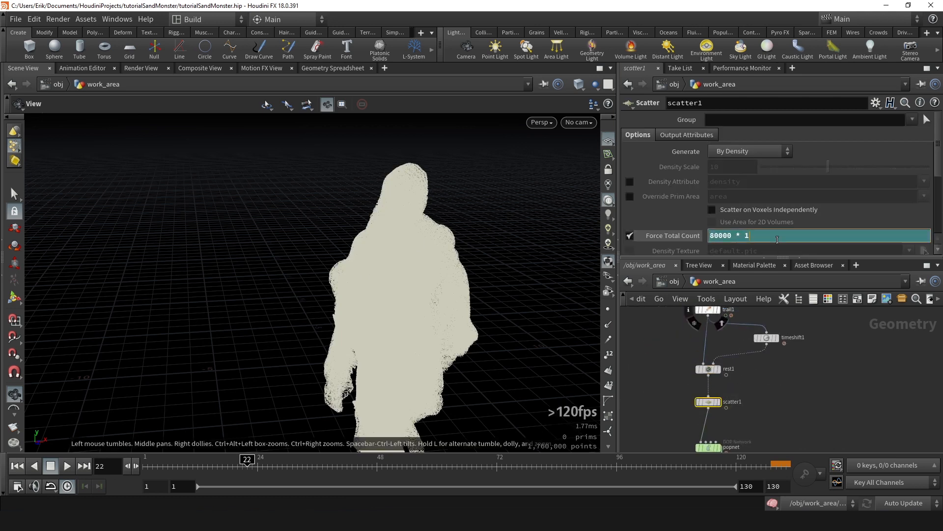
Step: Open the popnet network and show the velocity settings of its source_first_input node
middle_drag(659, 438, 699, 371)
scroll(699, 371, down, 3)
scroll(729, 383, up, 6)
double_click(711, 344)
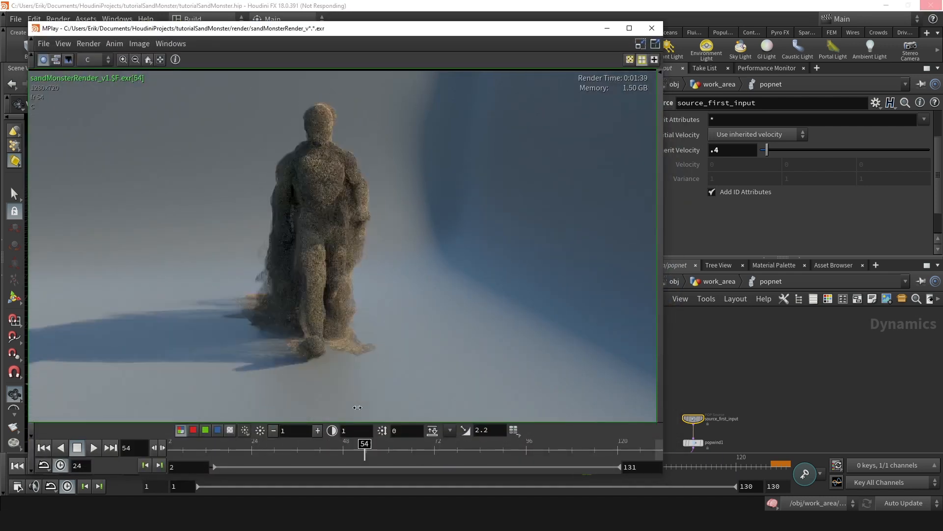
Step: Play and scrub the sandMonsterRender_v1 sequence in MPlay to inspect the sand motion, and close the viewer
drag(357, 408, 345, 407)
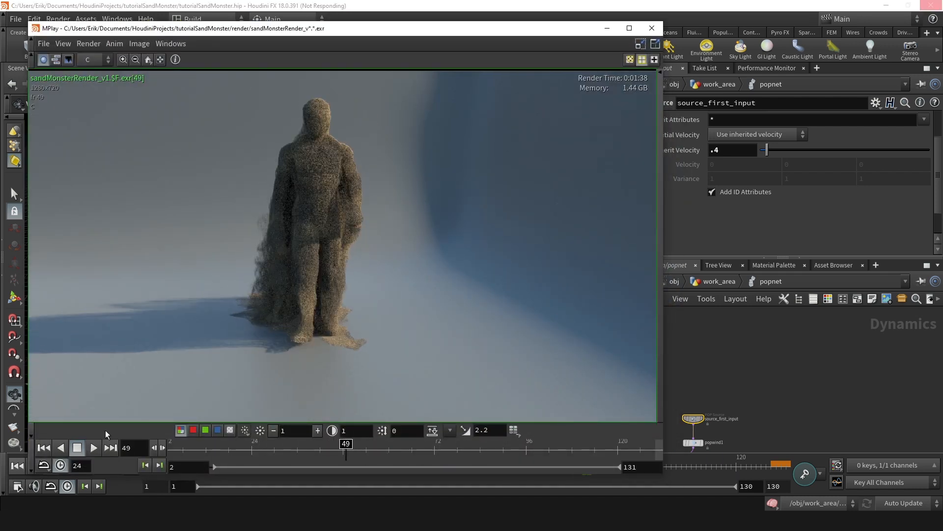
click(94, 447)
drag(297, 449, 359, 433)
drag(426, 423, 305, 389)
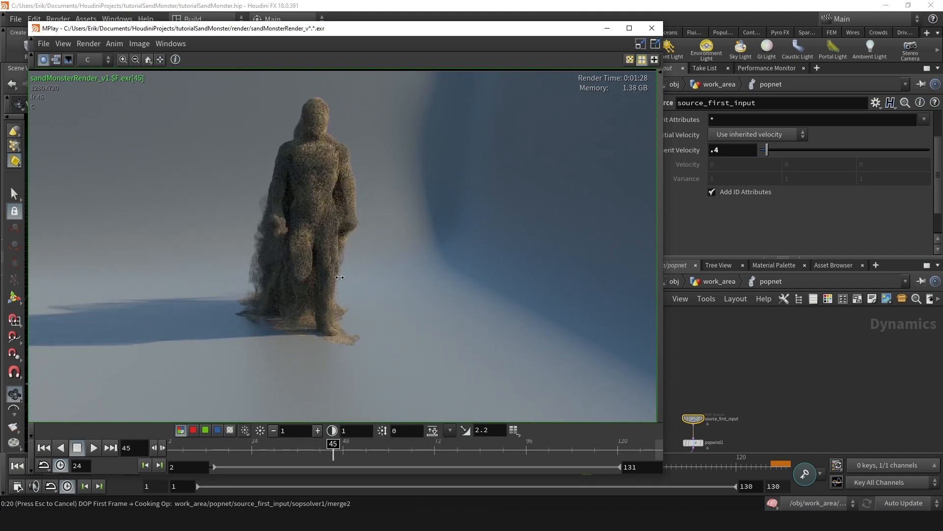
drag(430, 249, 400, 184)
scroll(400, 184, down, 3)
scroll(400, 183, up, 3)
drag(457, 451, 349, 409)
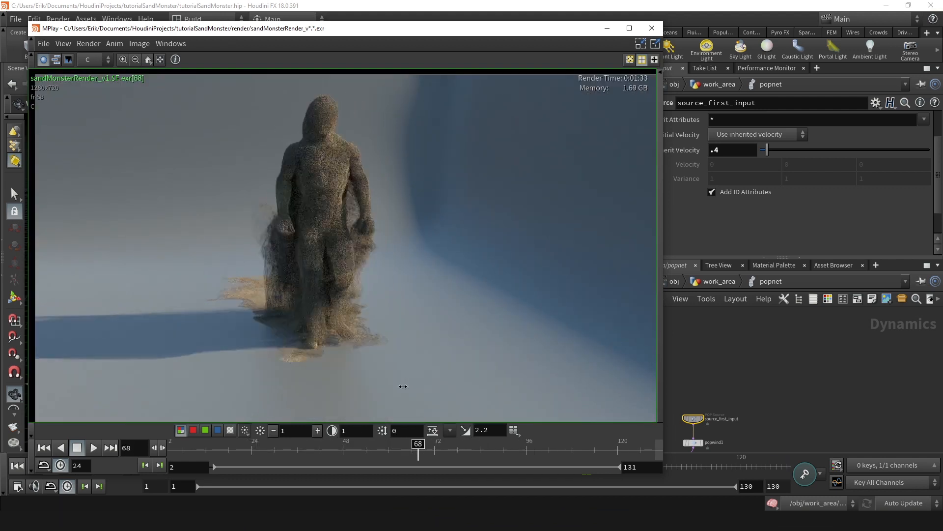
click(801, 318)
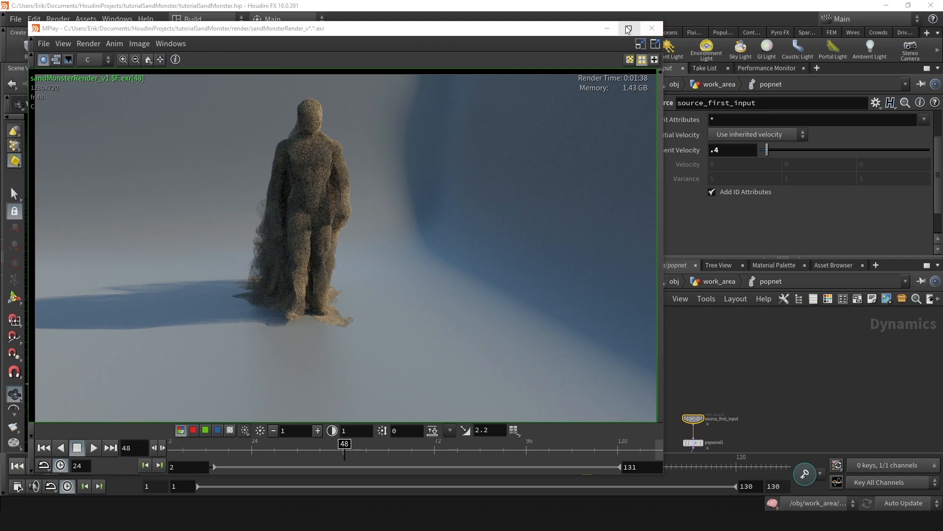
click(653, 29)
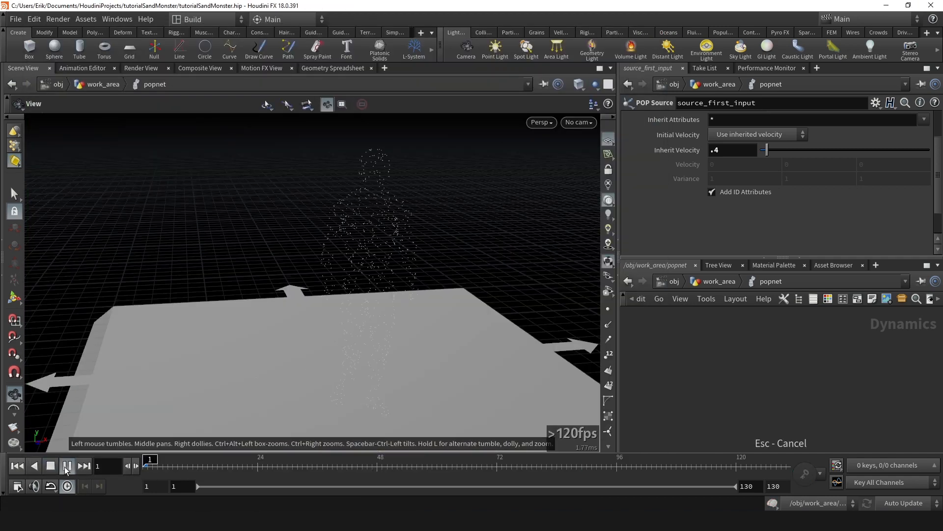
Step: Inspect the particle simulation inside popnet and show the physical settings of the popobject node
right_drag(234, 281, 216, 299)
drag(333, 265, 311, 283)
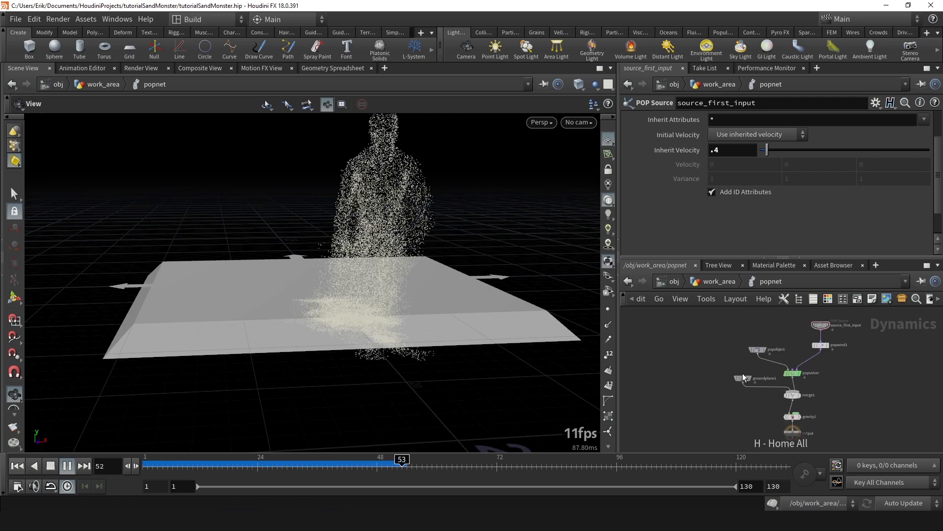
click(220, 461)
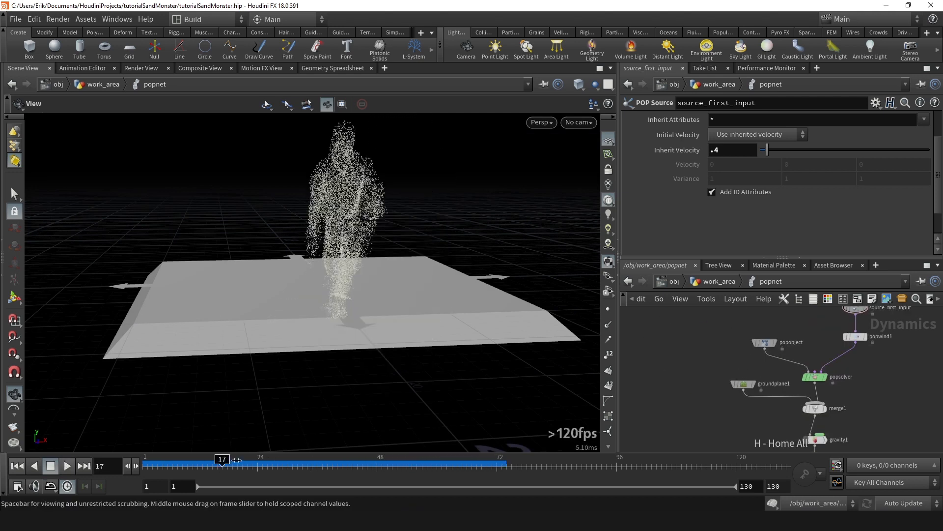
drag(788, 310, 788, 311)
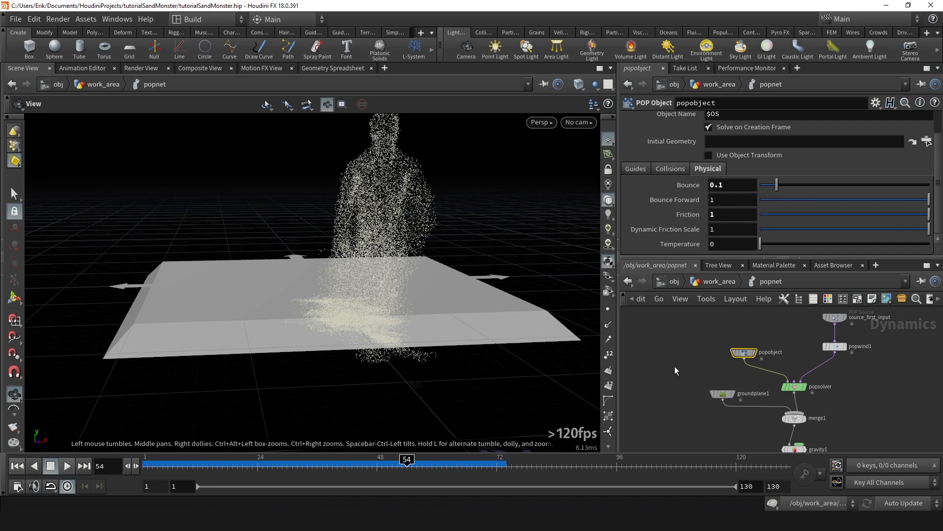
Step: Replay the particle simulation from the first frame, scrub to frame 64 and look through cam1
click(12, 466)
click(66, 466)
drag(305, 295, 322, 305)
mouse_move(264, 465)
mouse_down()
mouse_move(467, 464)
mouse_move(186, 465)
mouse_move(480, 465)
mouse_move(427, 465)
mouse_move(457, 465)
mouse_up()
click(579, 124)
click(590, 179)
Step: Return to the work_area network and set scatter1's Force Total Count to 80000 * .7
key(u)
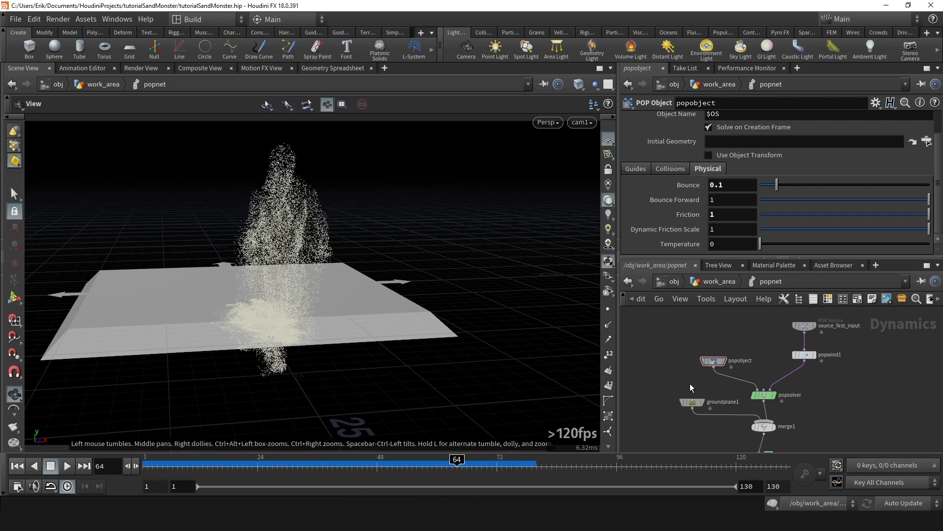
scroll(709, 379, up, 5)
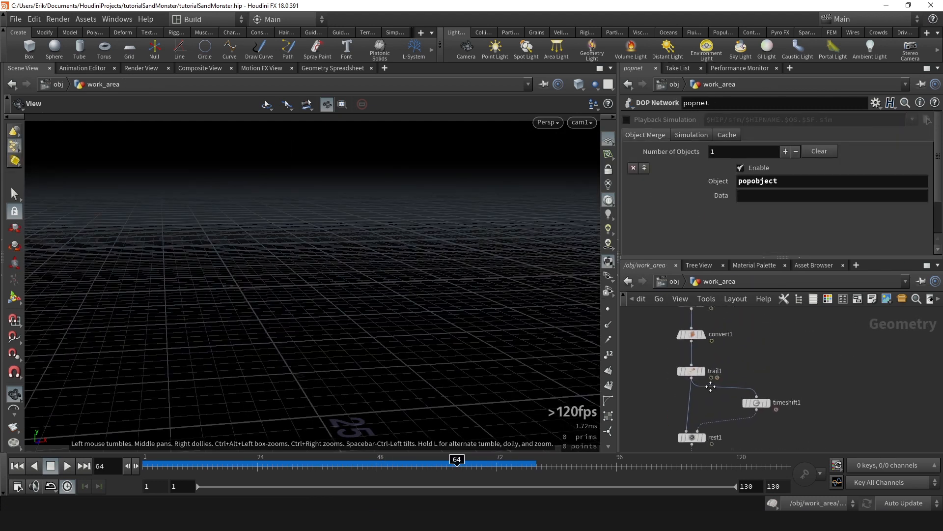
click(682, 374)
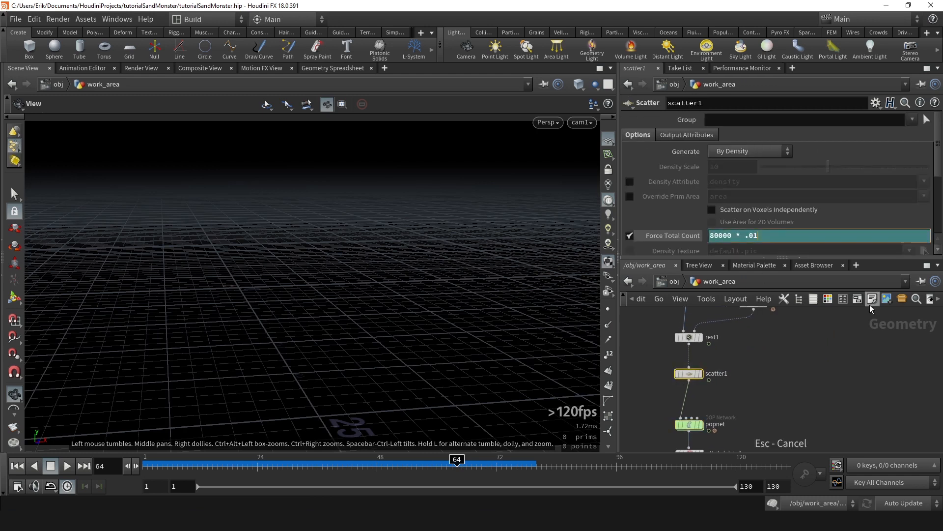
text(7)
key(Return)
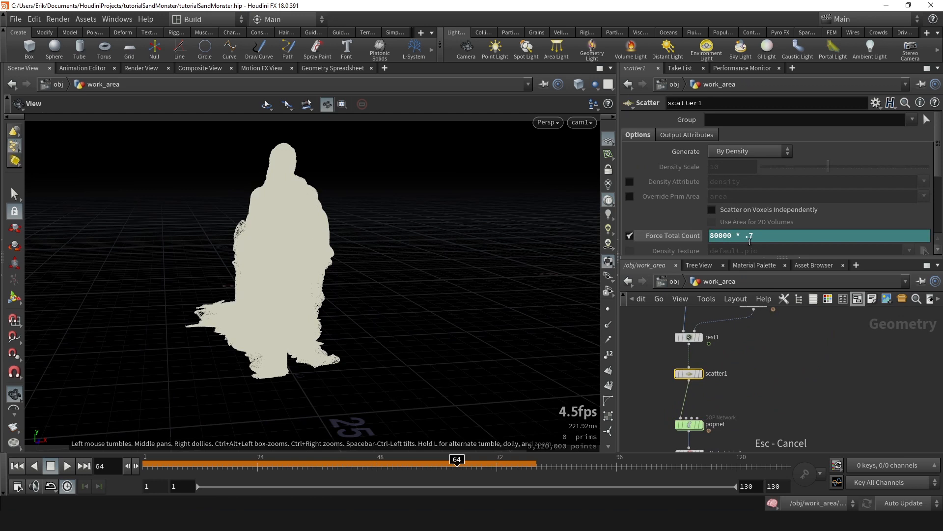
click(692, 239)
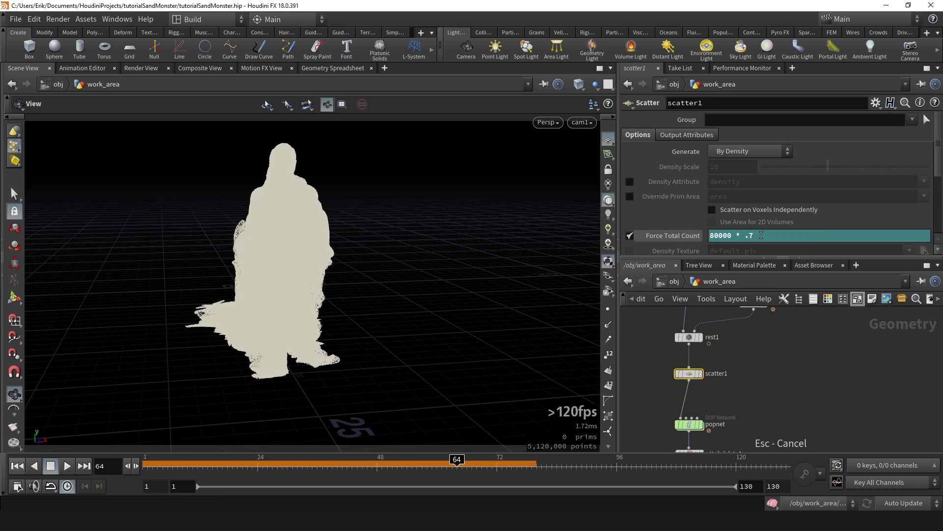
Step: Display and select attribwrangle1 to review its Cd ramp and Pscale expression
scroll(730, 374, up, 5)
middle_drag(772, 367, 754, 385)
scroll(754, 386, down, 2)
scroll(703, 408, up, 3)
click(711, 409)
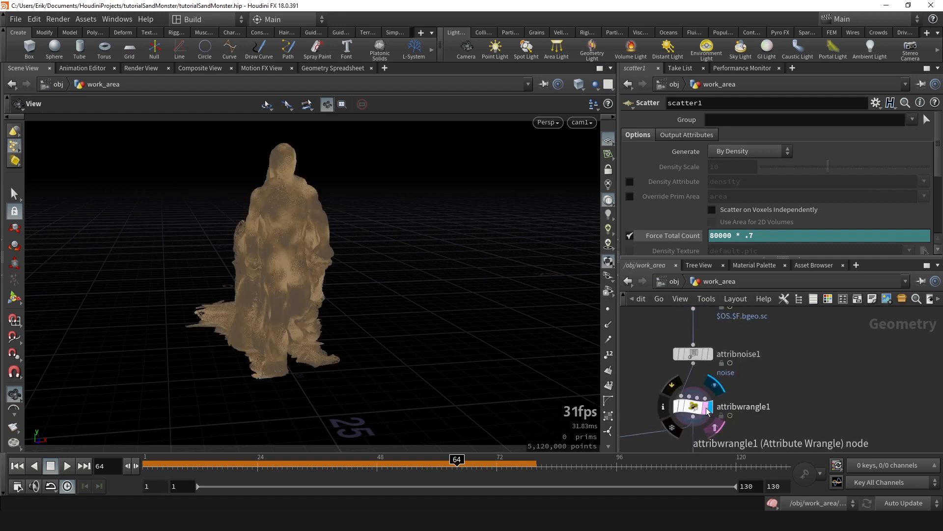
click(693, 406)
scroll(700, 232, up, 3)
scroll(701, 232, down, 3)
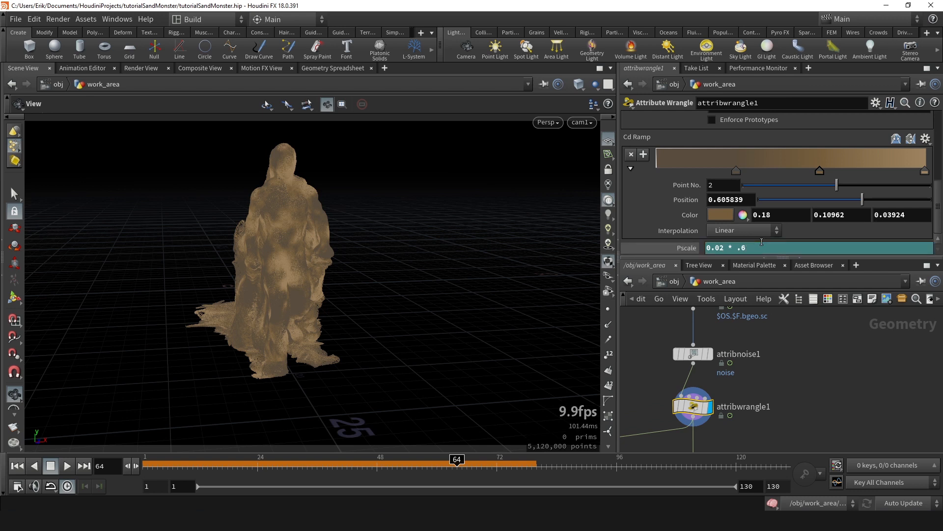
Step: Display and select the cache_sand_particles_v3 file cache to review its save settings
scroll(788, 408, down, 2)
scroll(715, 388, up, 4)
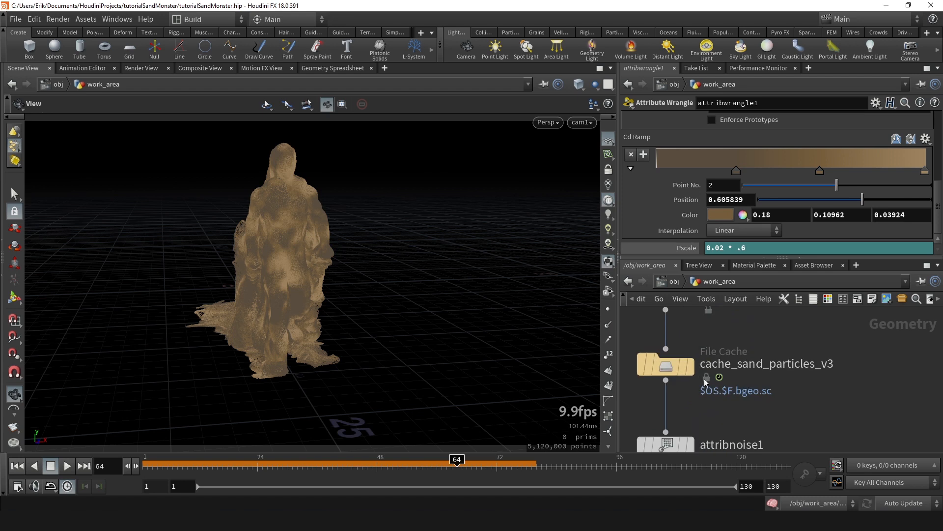
drag(767, 329, 631, 387)
scroll(760, 358, down, 3)
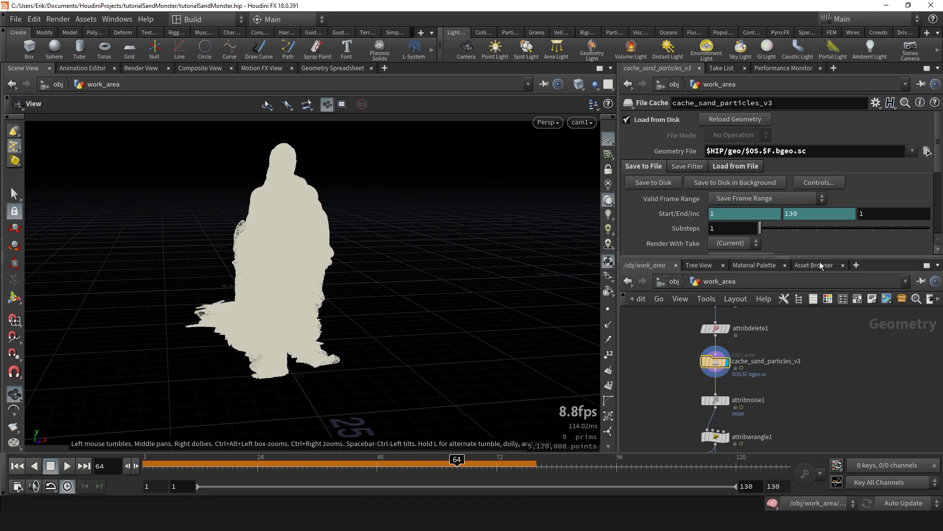
Step: Switch to MPlay and watch the rendered sandMonsterRender_v2 sequence play, moving the viewer window aside
scroll(801, 366, up, 3)
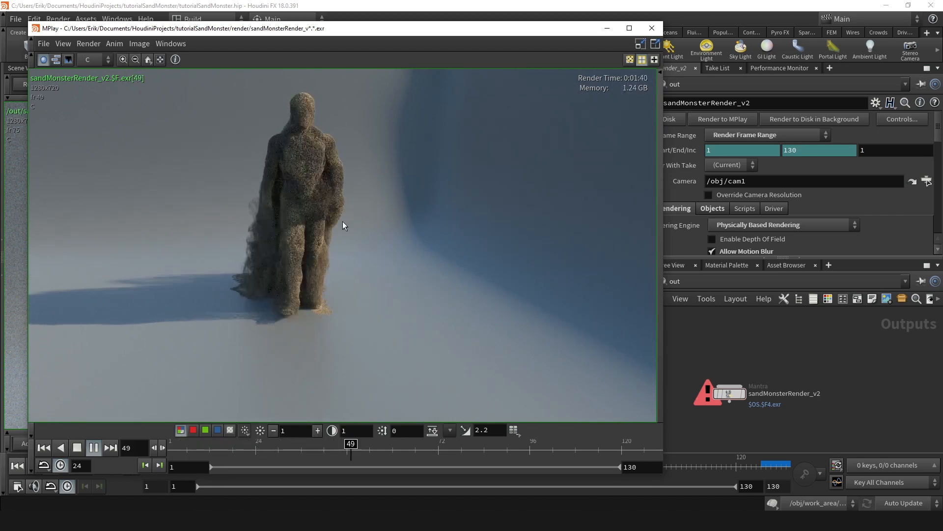
drag(422, 31, 451, 27)
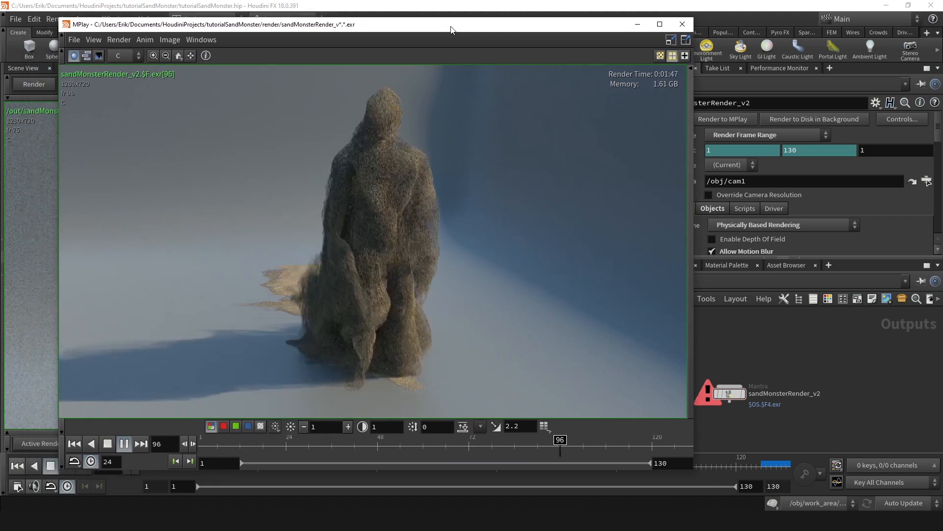